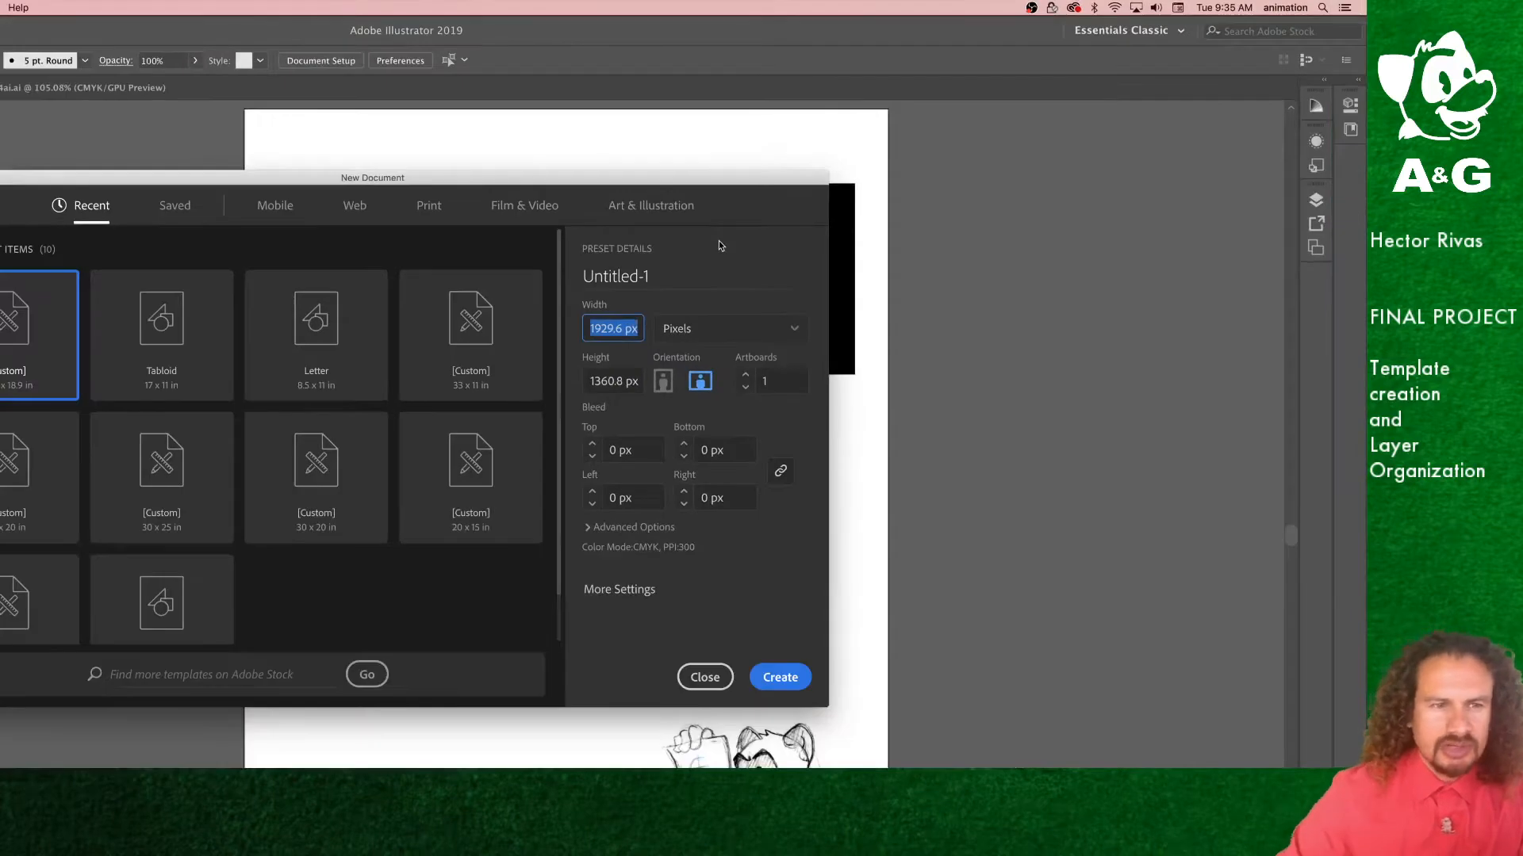
Step: Close the new-document dialog and open the Anim 100 final project sheet image to review the template requirements
click(705, 677)
drag(811, 32, 678, 374)
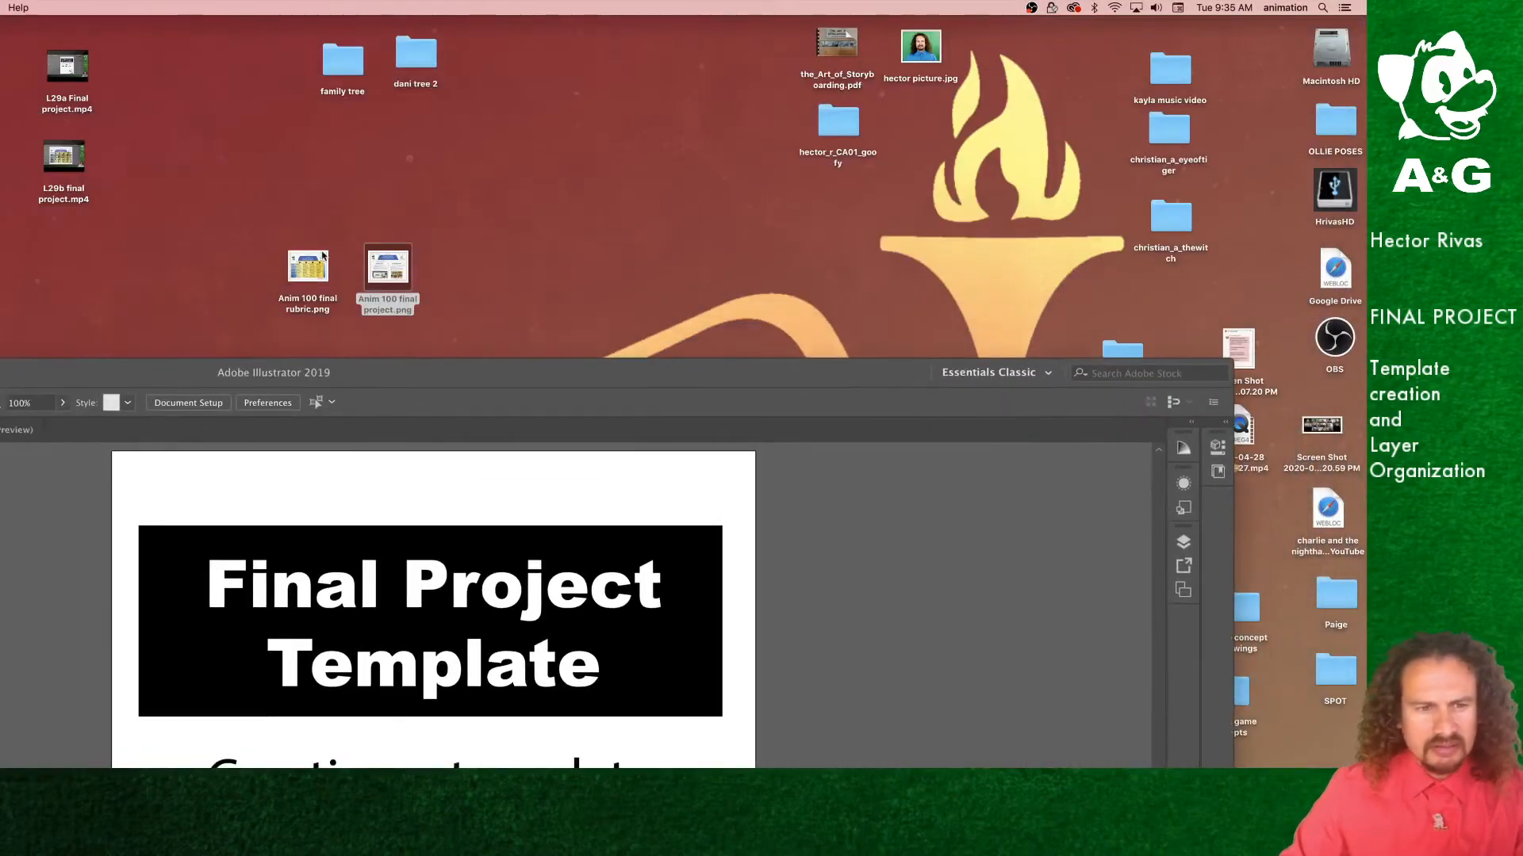
click(386, 271)
double_click(387, 272)
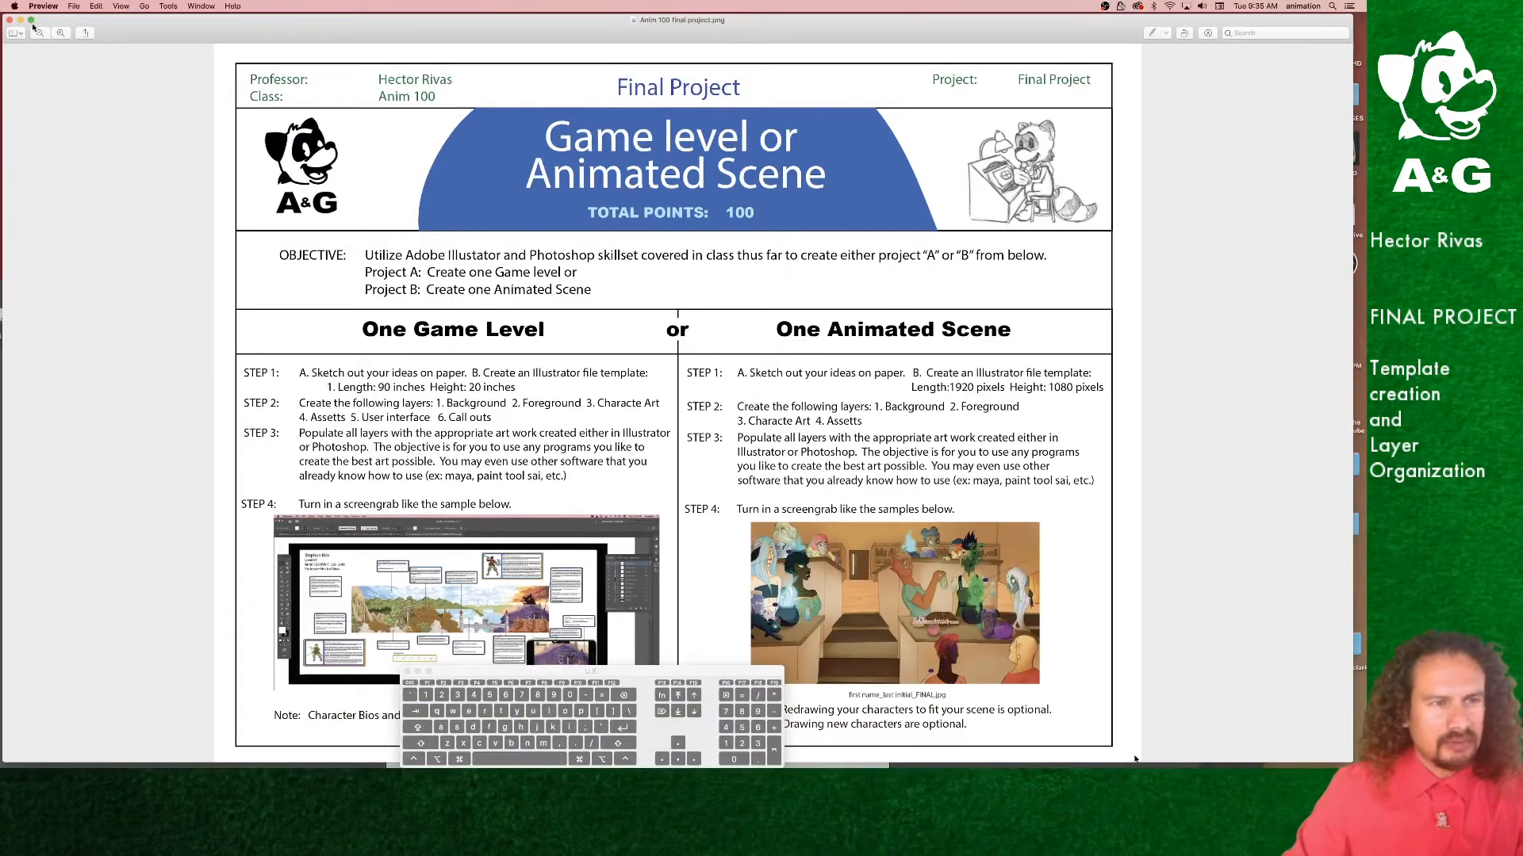
click(20, 20)
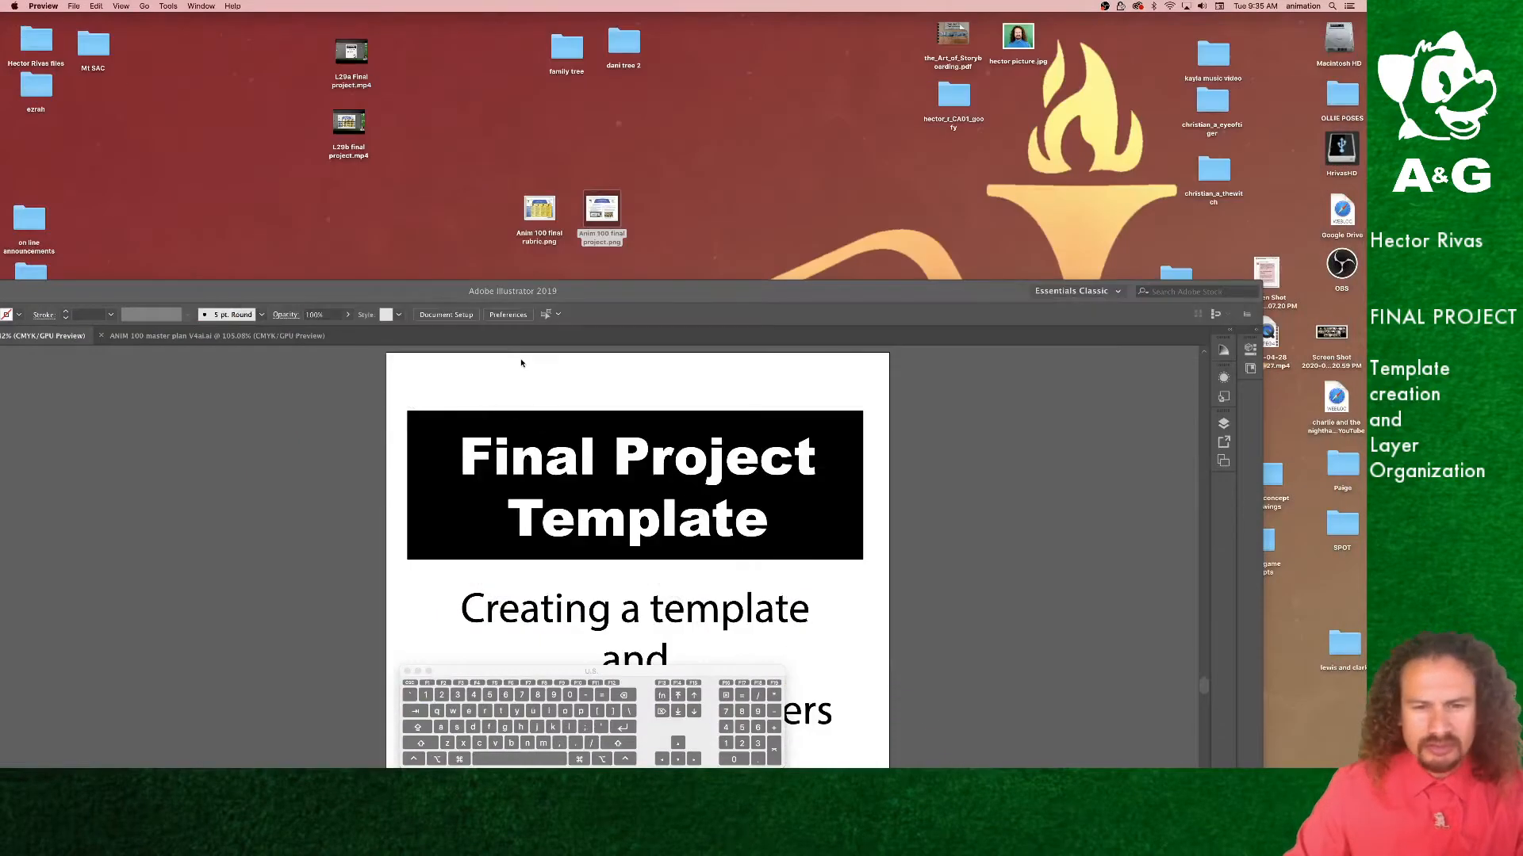
Step: Start a new document and switch its units to Pixels
click(621, 299)
drag(626, 295, 732, 16)
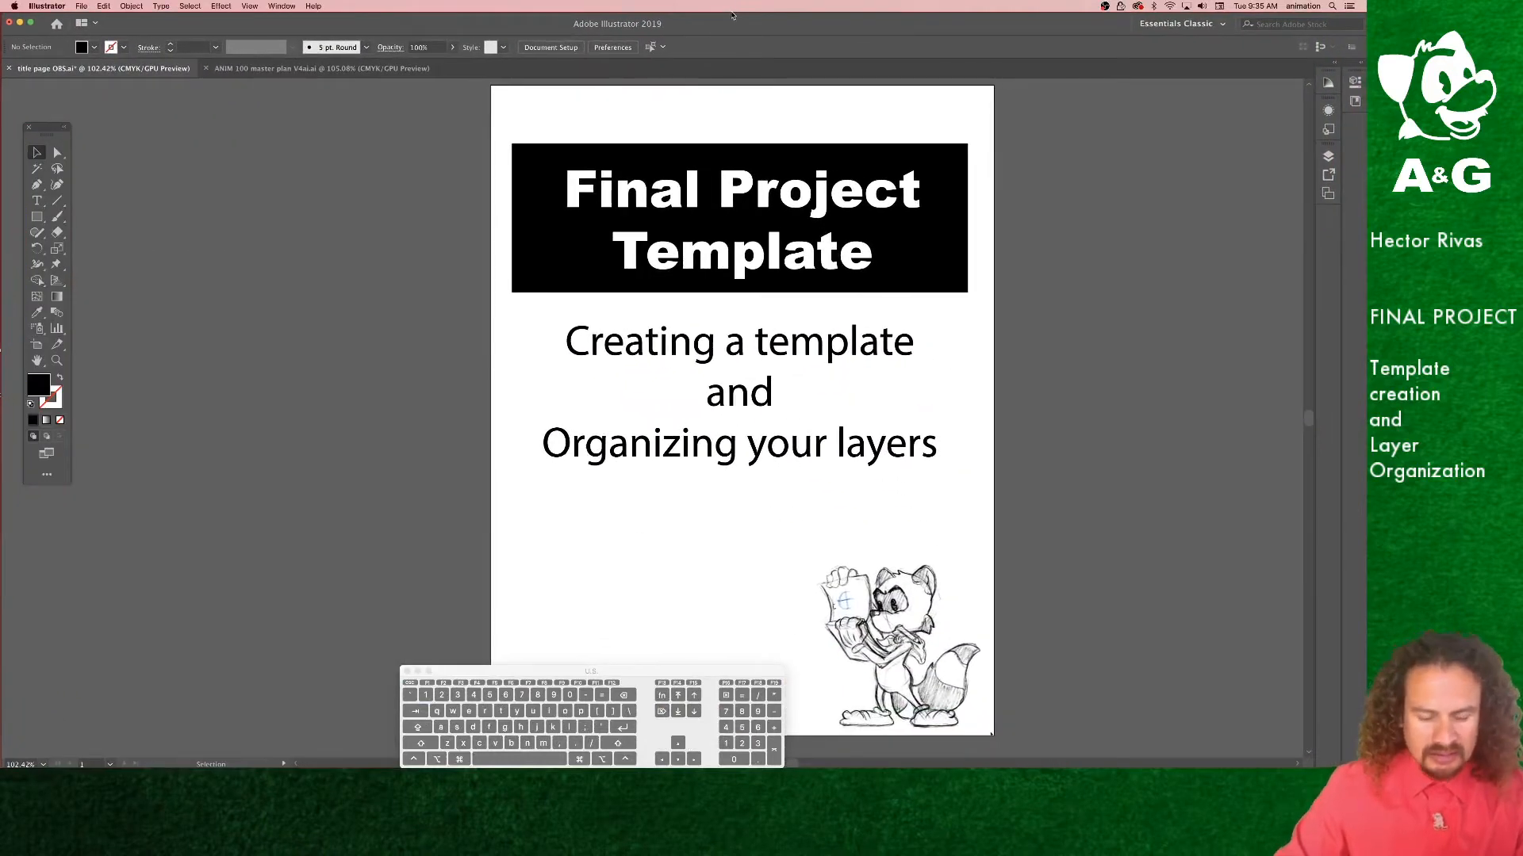
key(super+n)
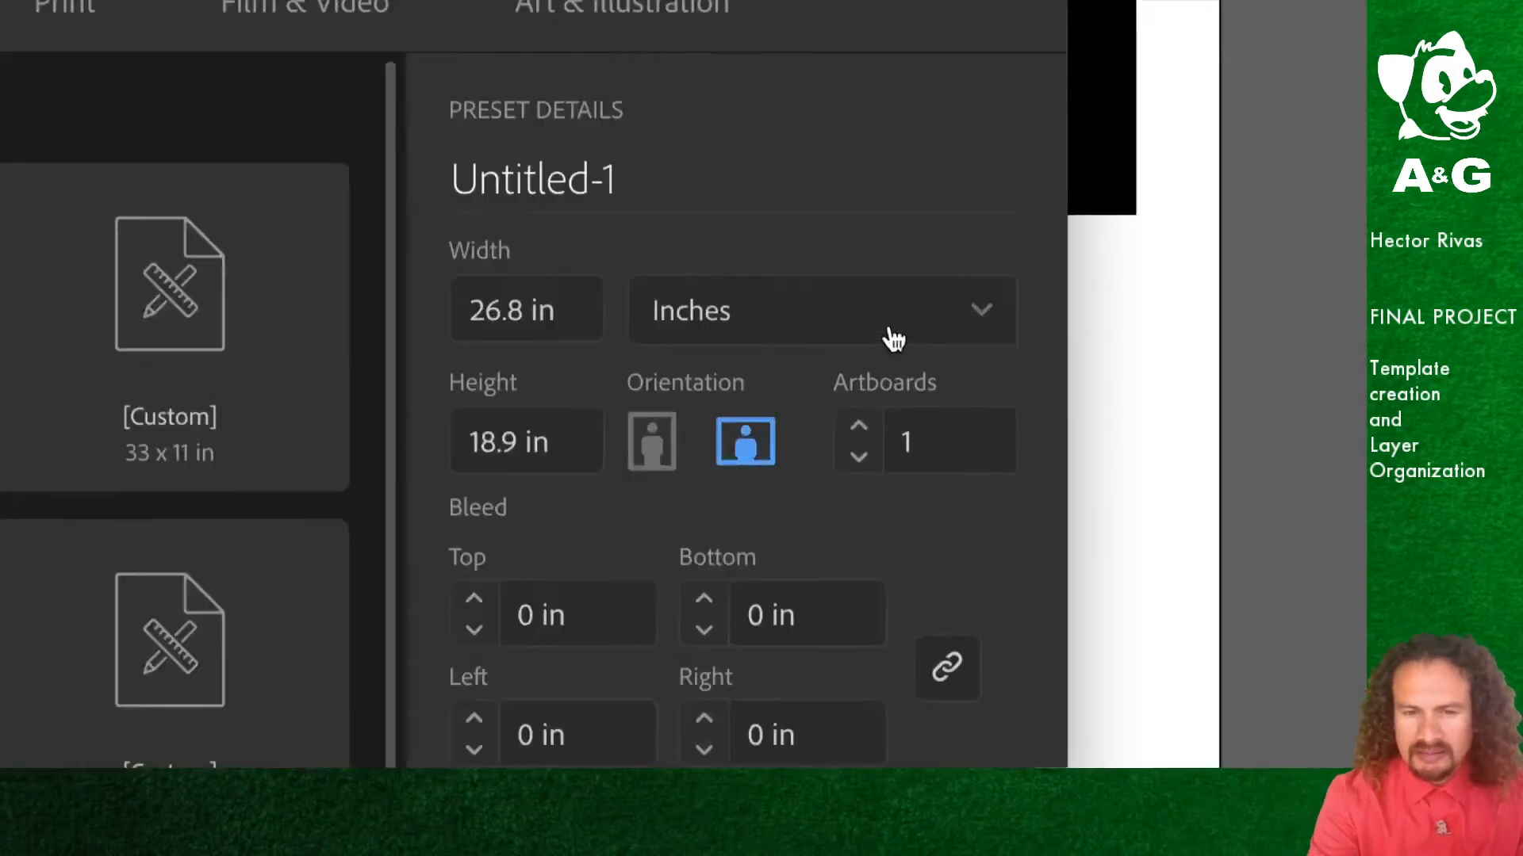
click(880, 336)
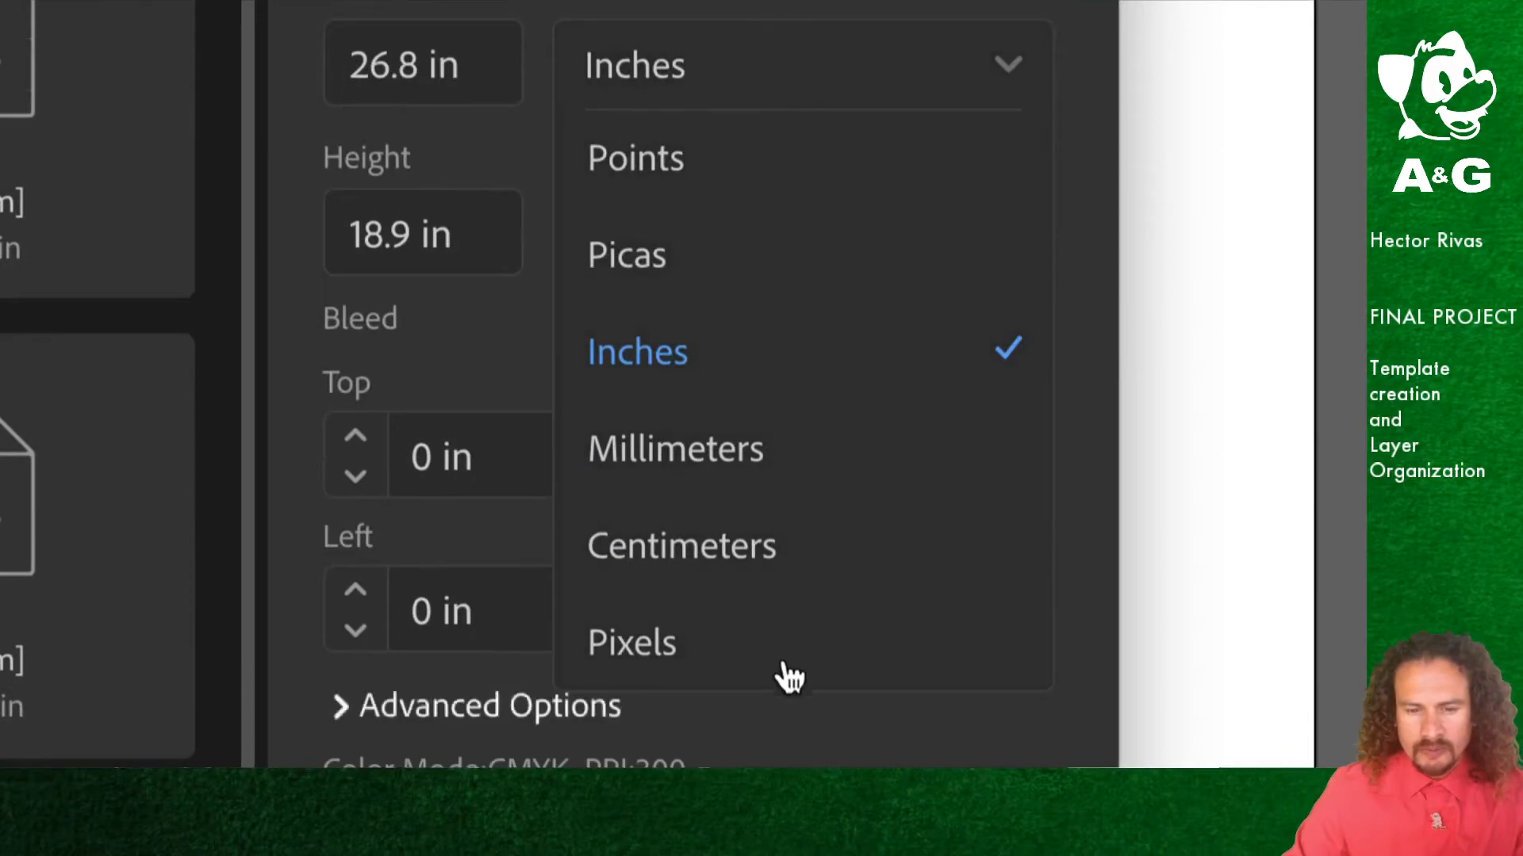
click(773, 638)
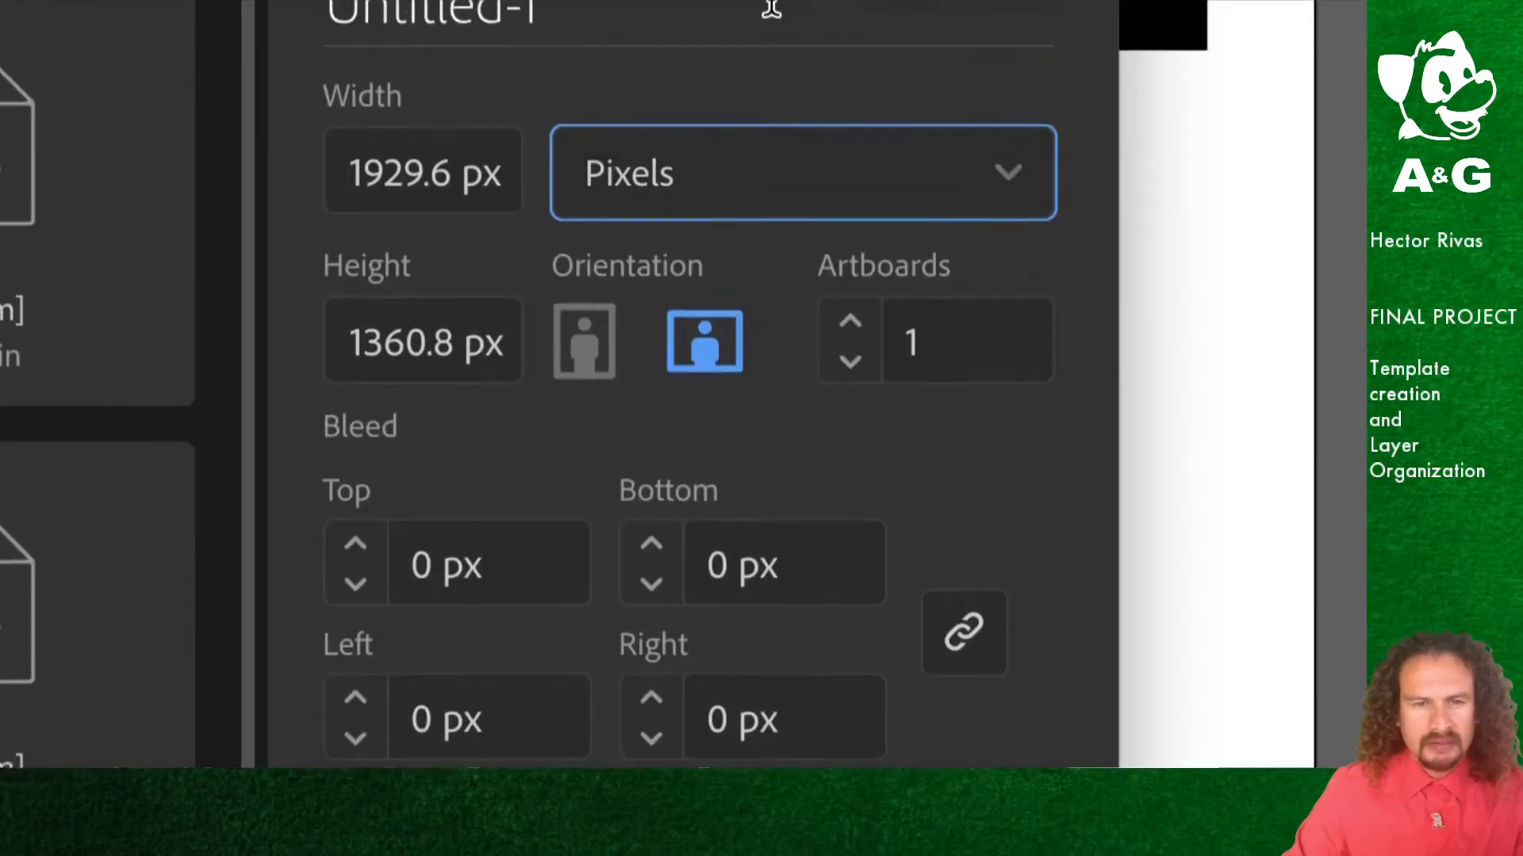
Step: Set the document width to 1920 px and the height to 1080 px
click(375, 375)
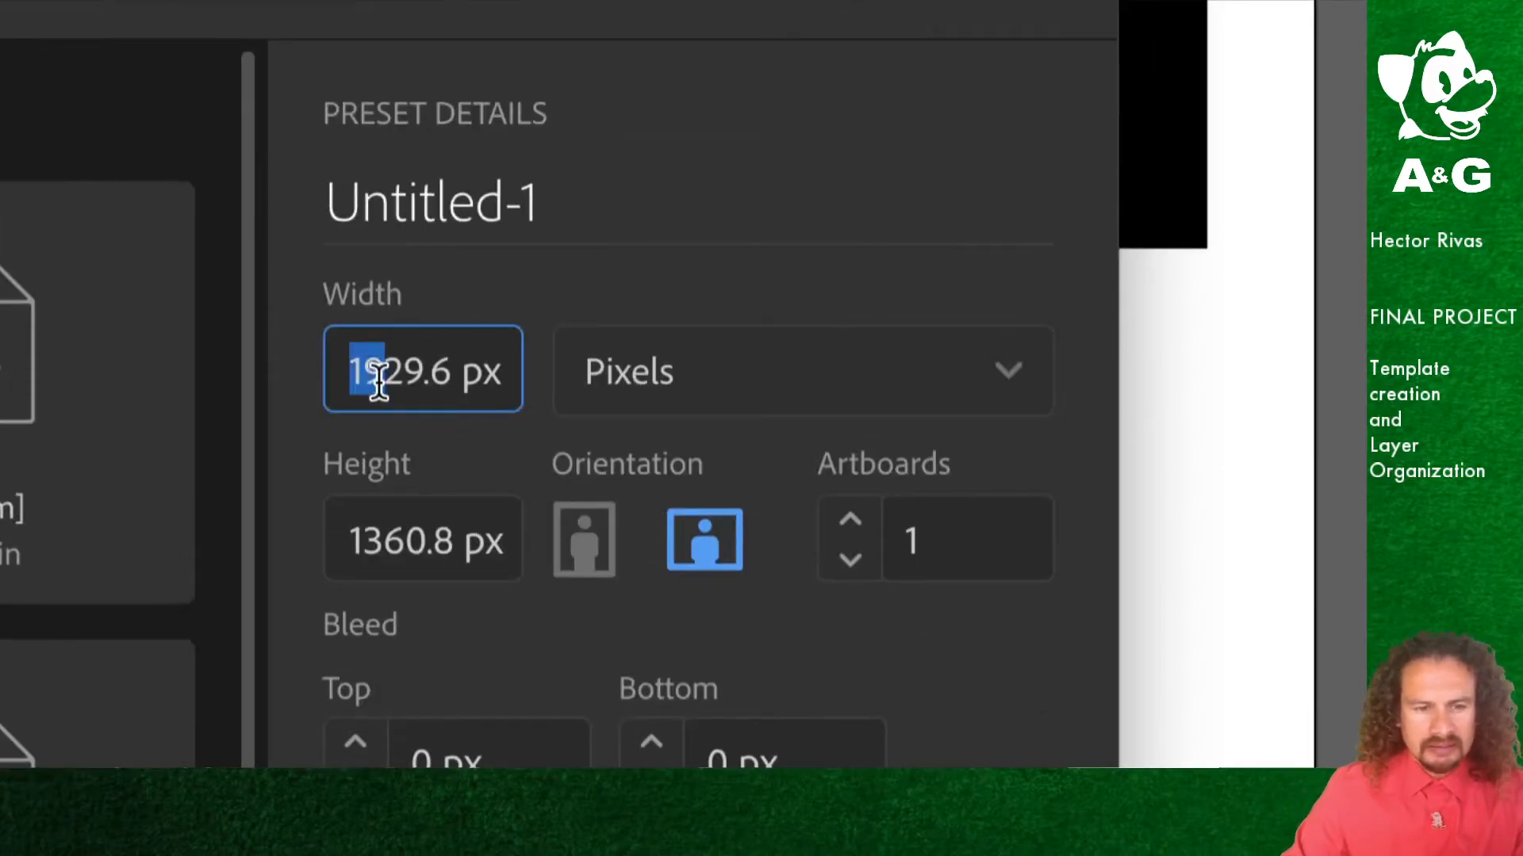
double_click(377, 376)
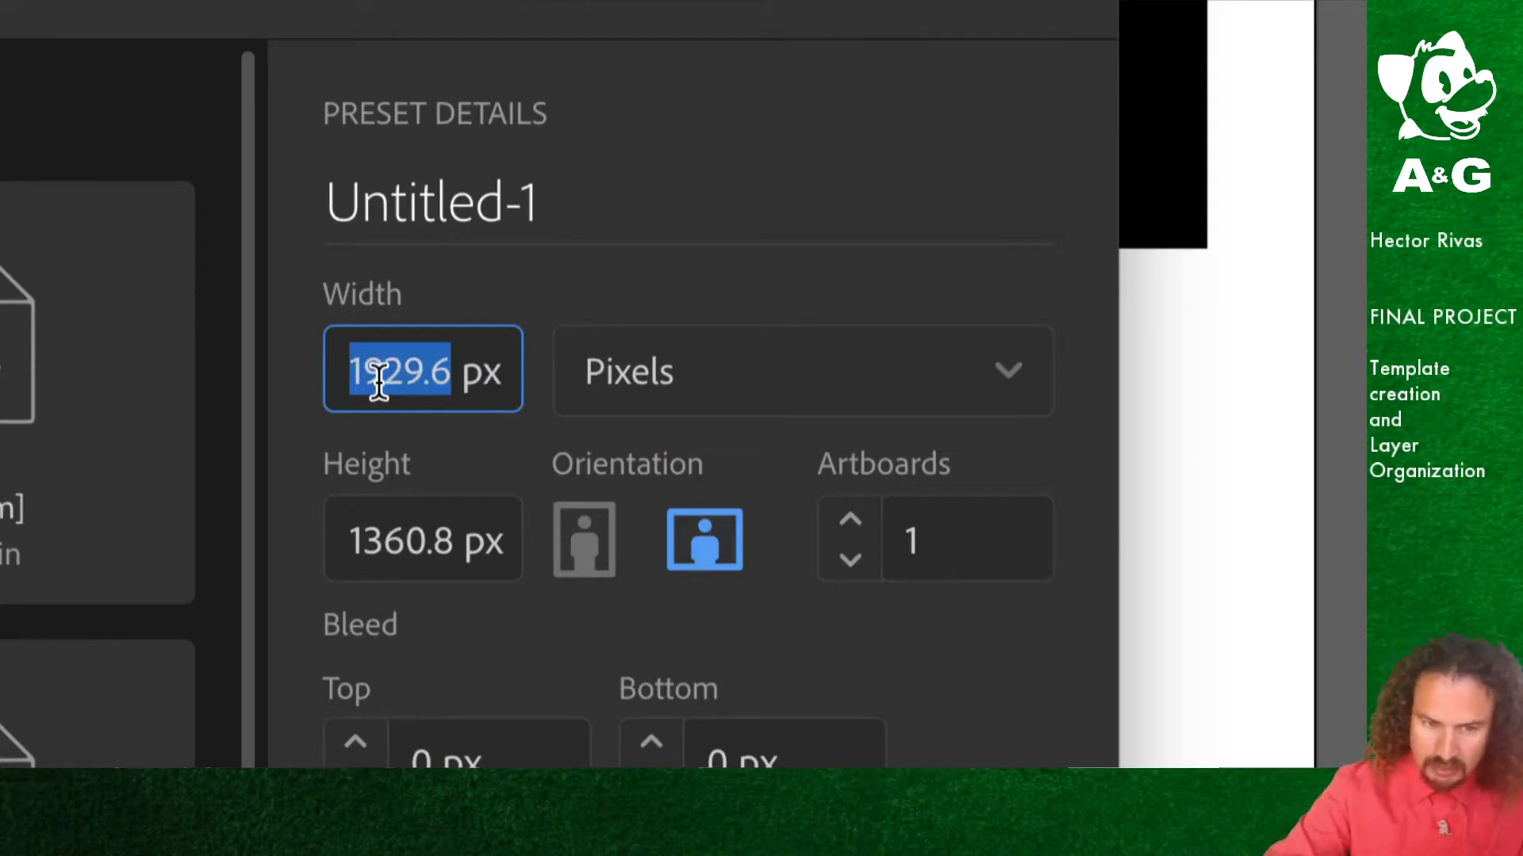
text(1920)
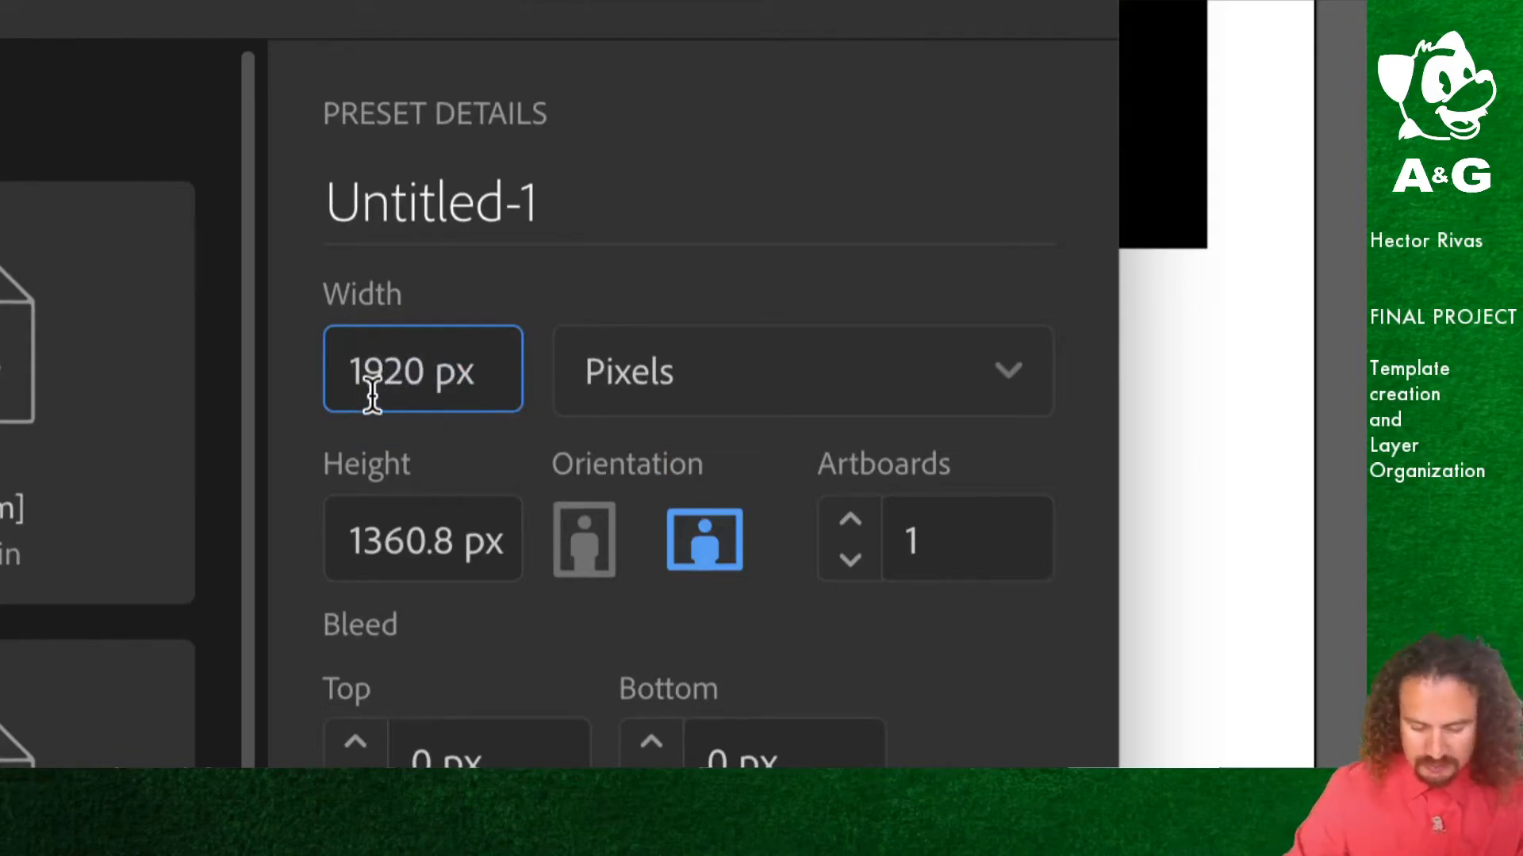
click(394, 540)
double_click(394, 539)
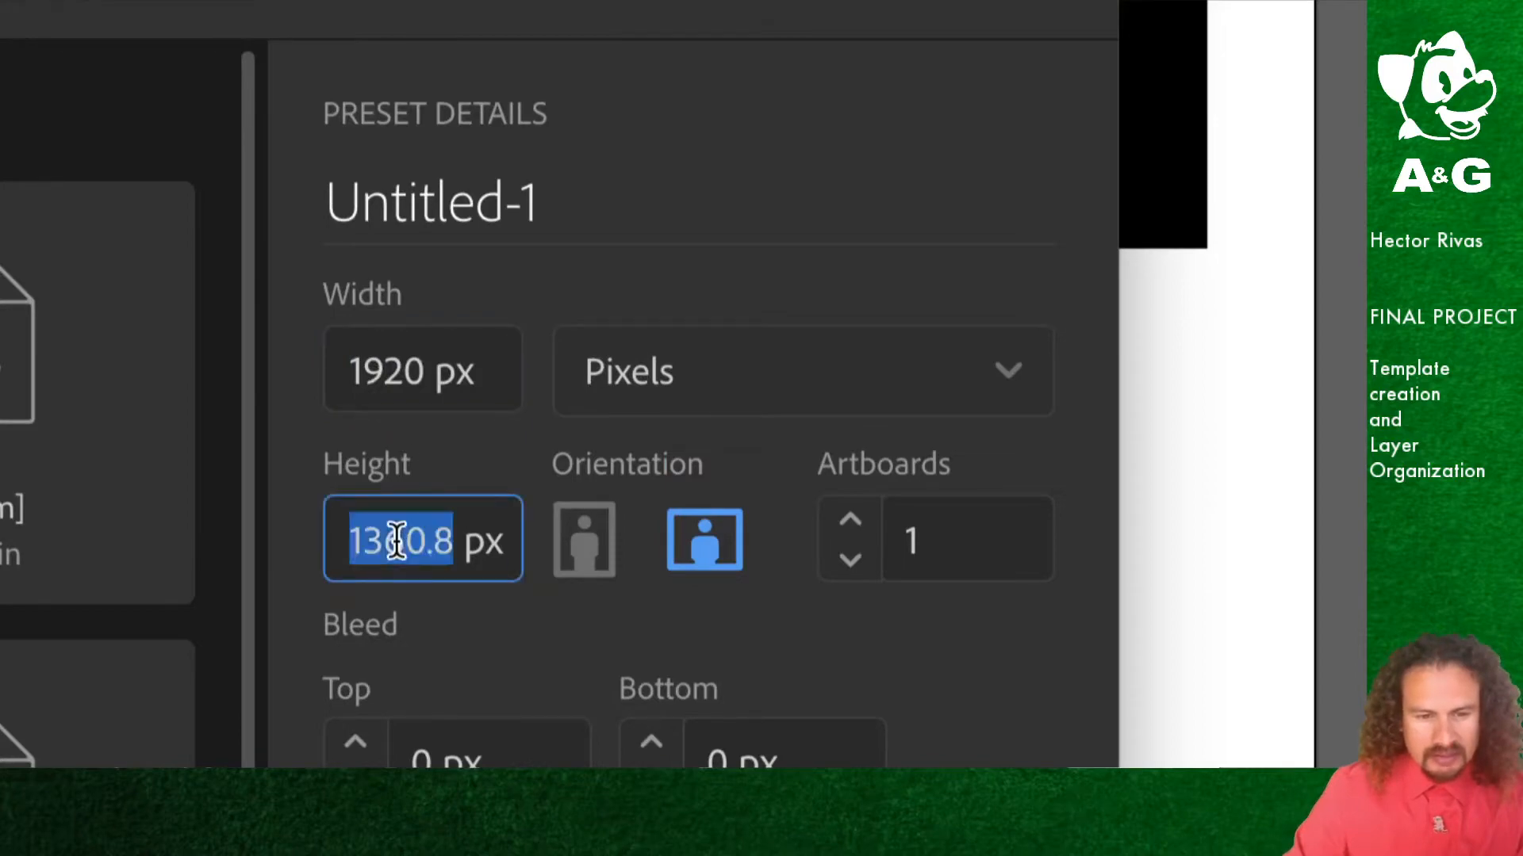
text(1080)
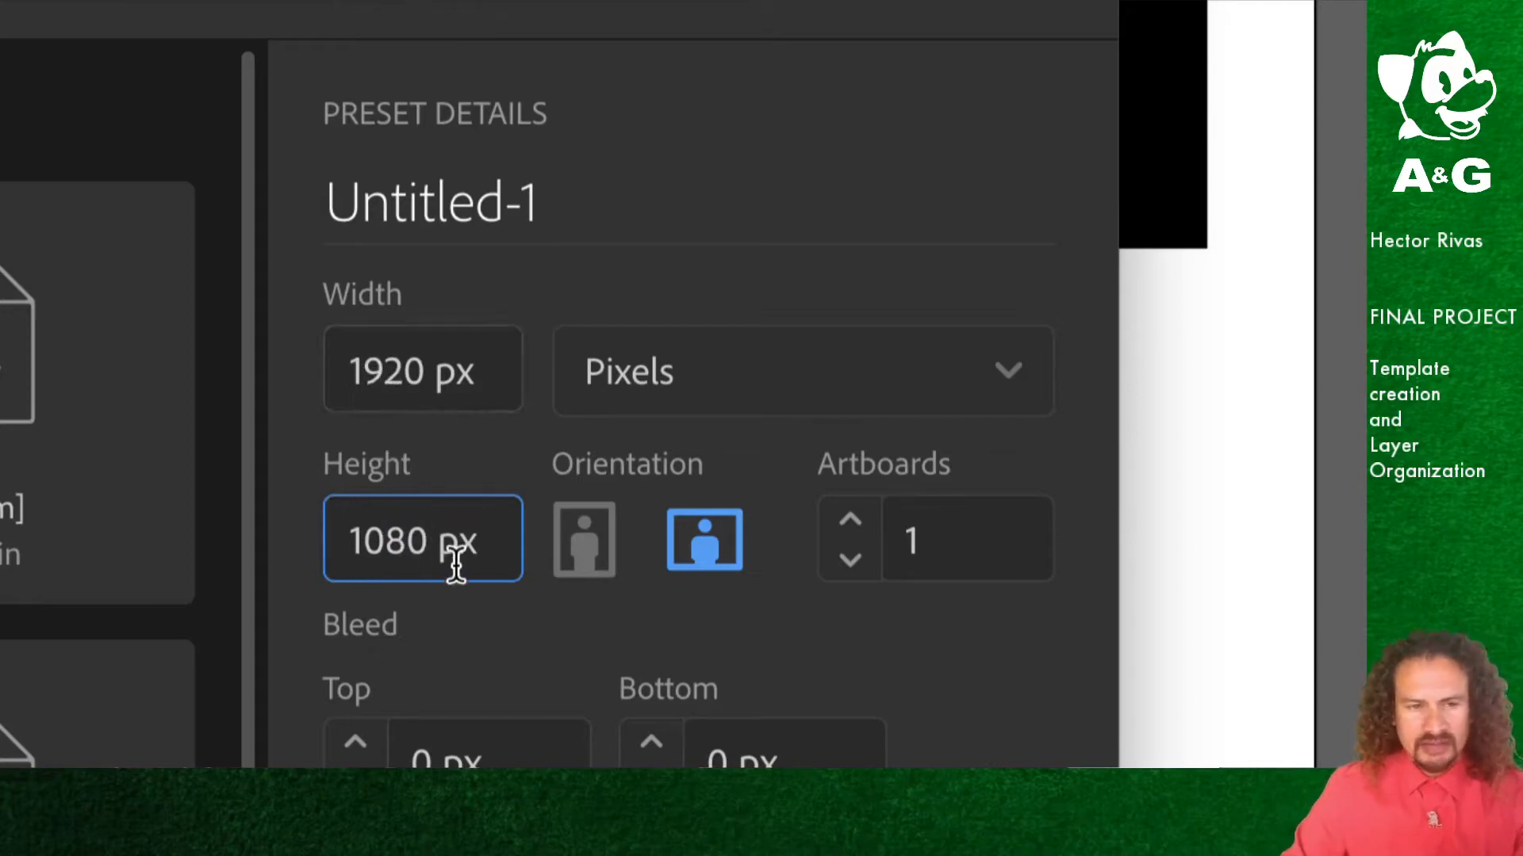
Step: Name the document with the student's first name and last initial followed by _final_AS01
click(432, 210)
double_click(432, 212)
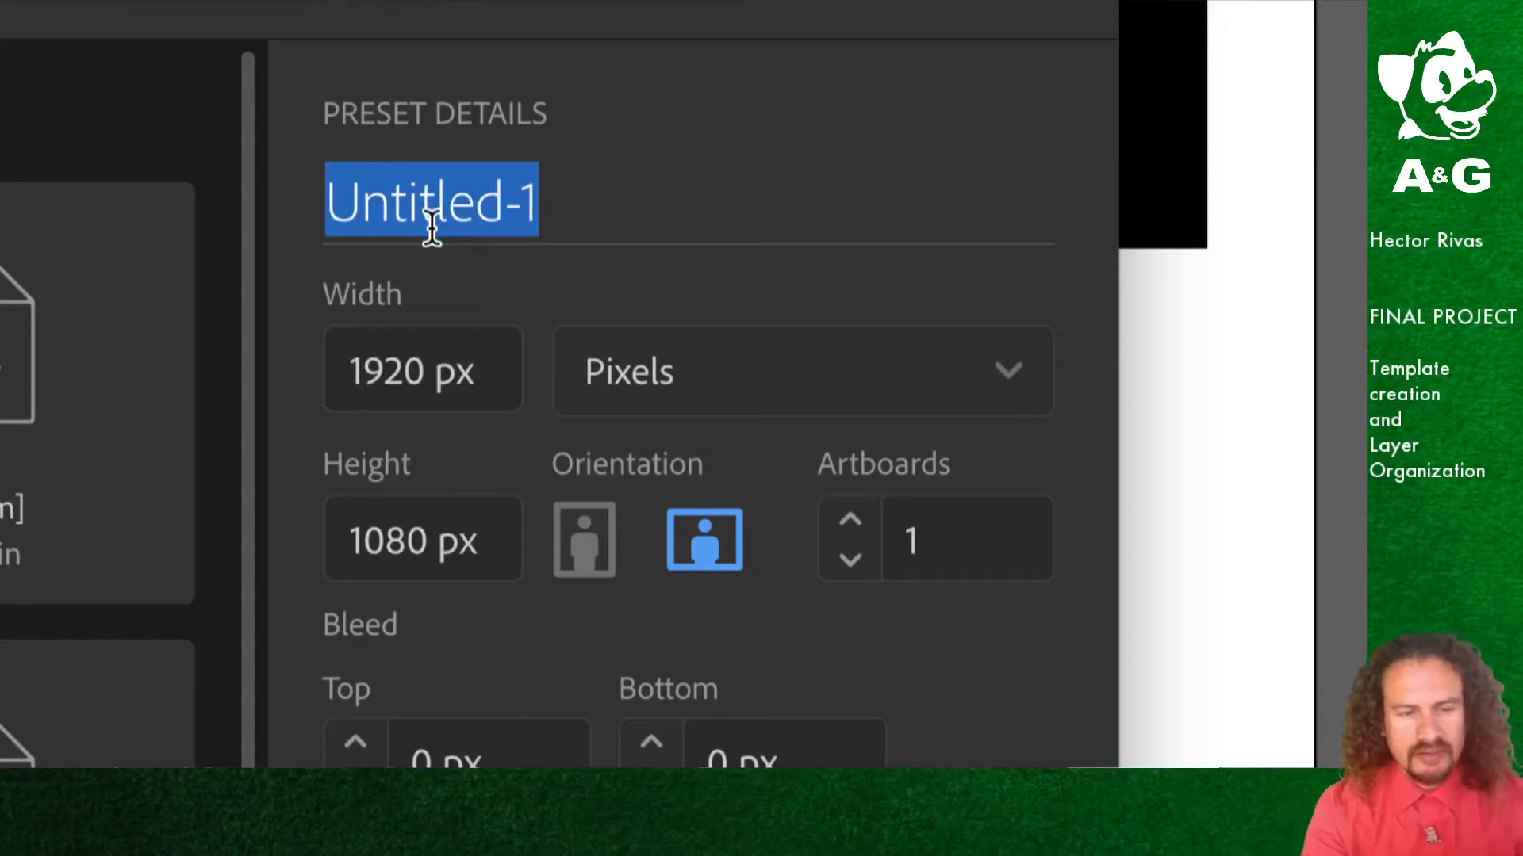
text(hector)
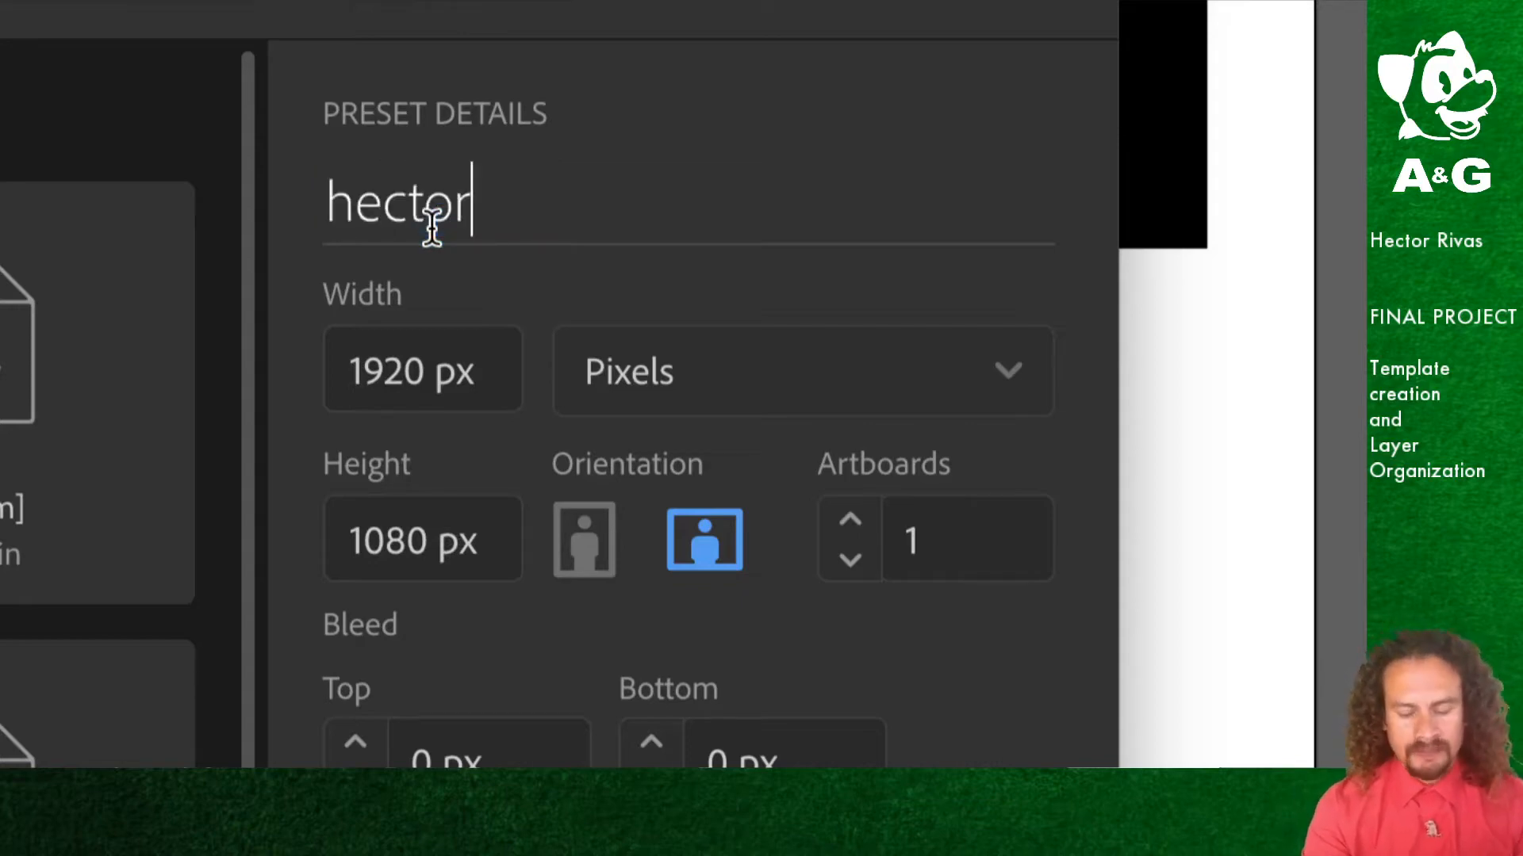
text(_r)
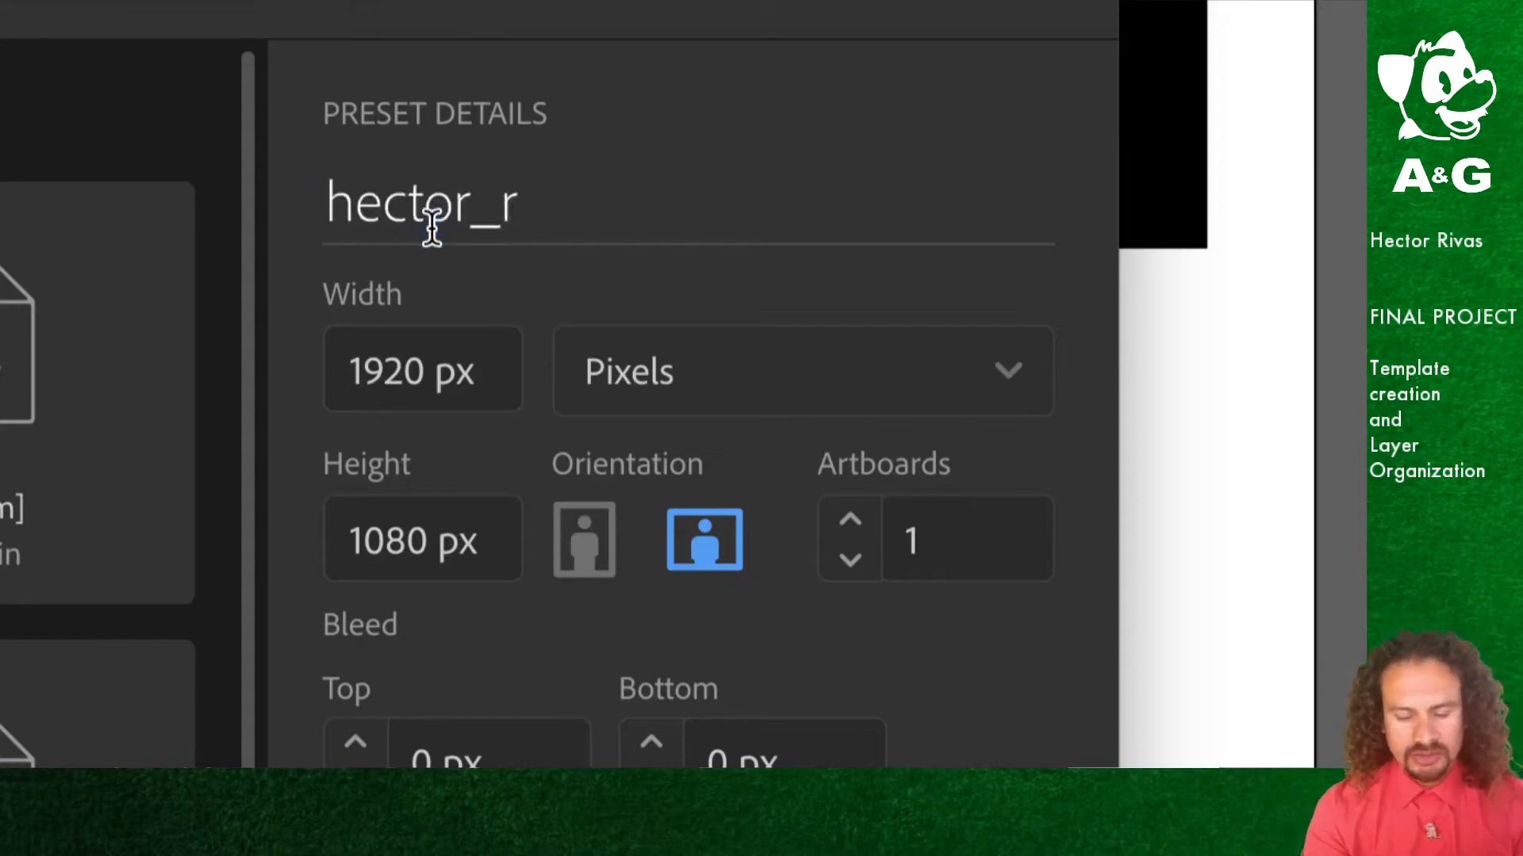
text(_fi)
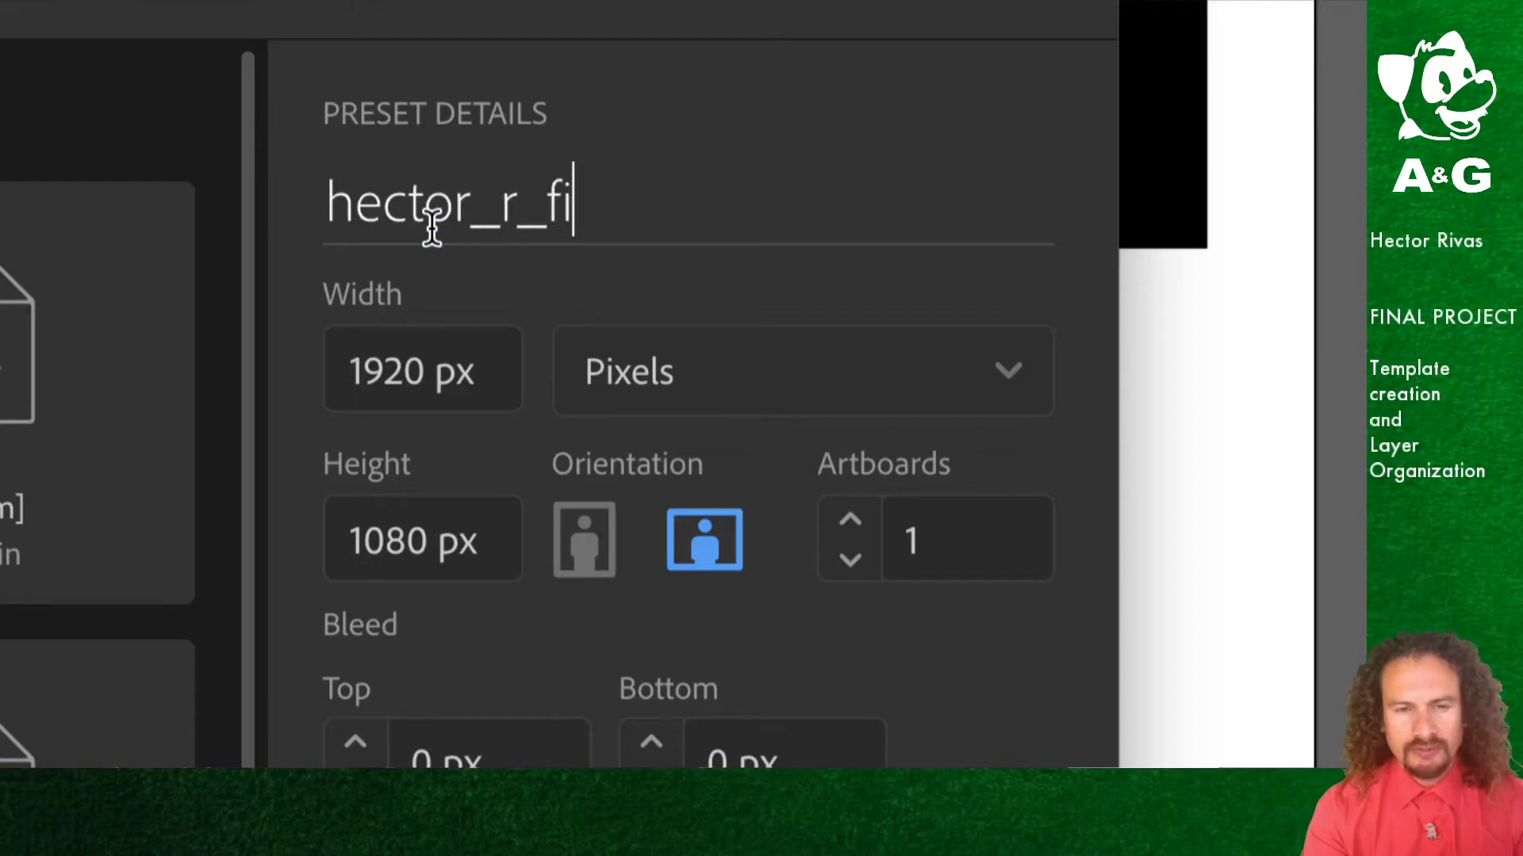
text(nal_GL)
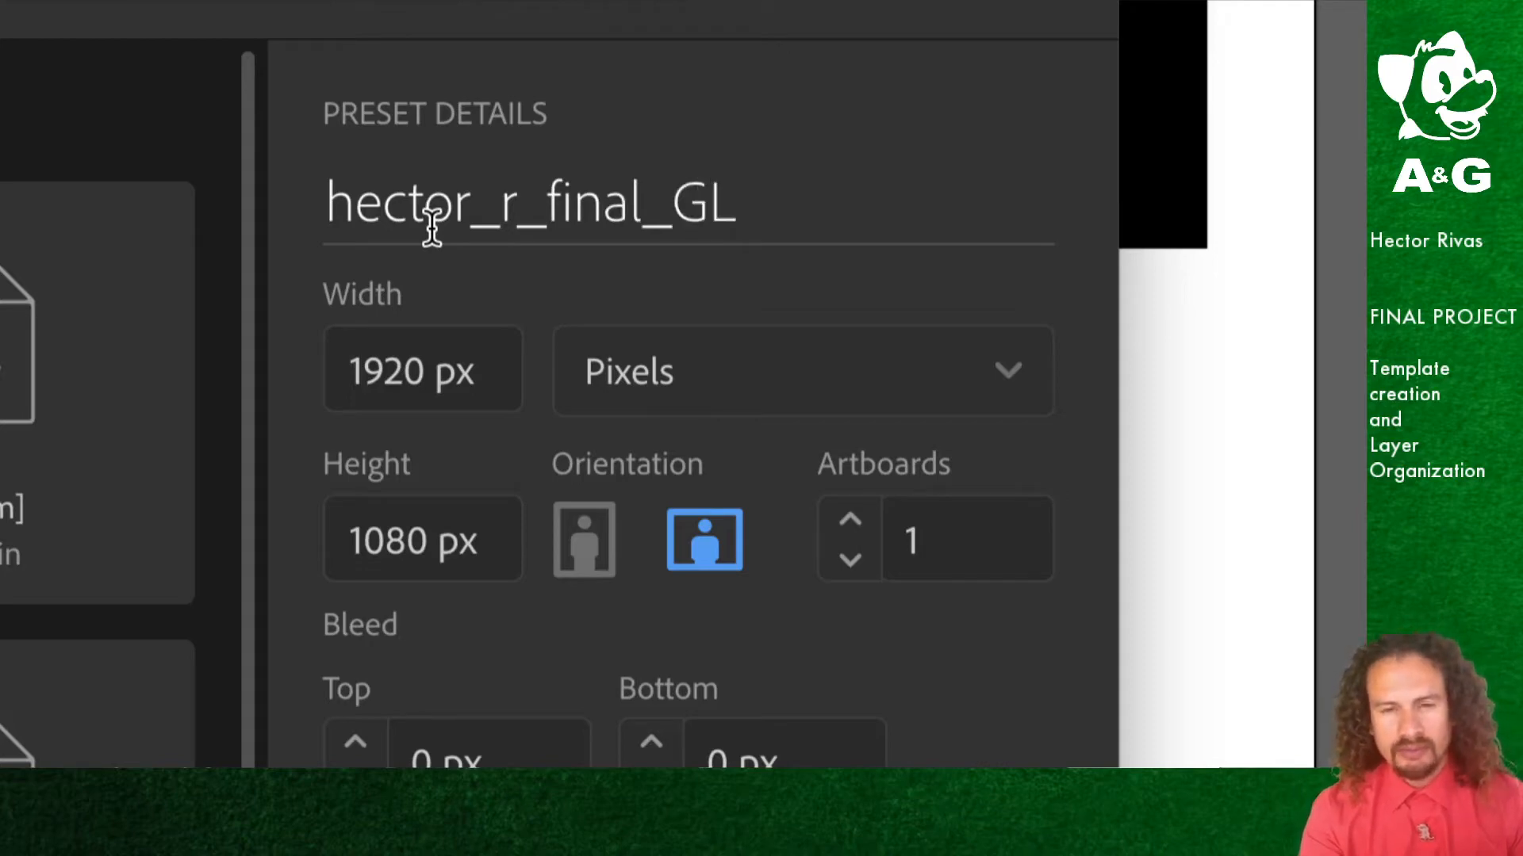
key(BackSpace)
key(BackSpace)
text(AS)
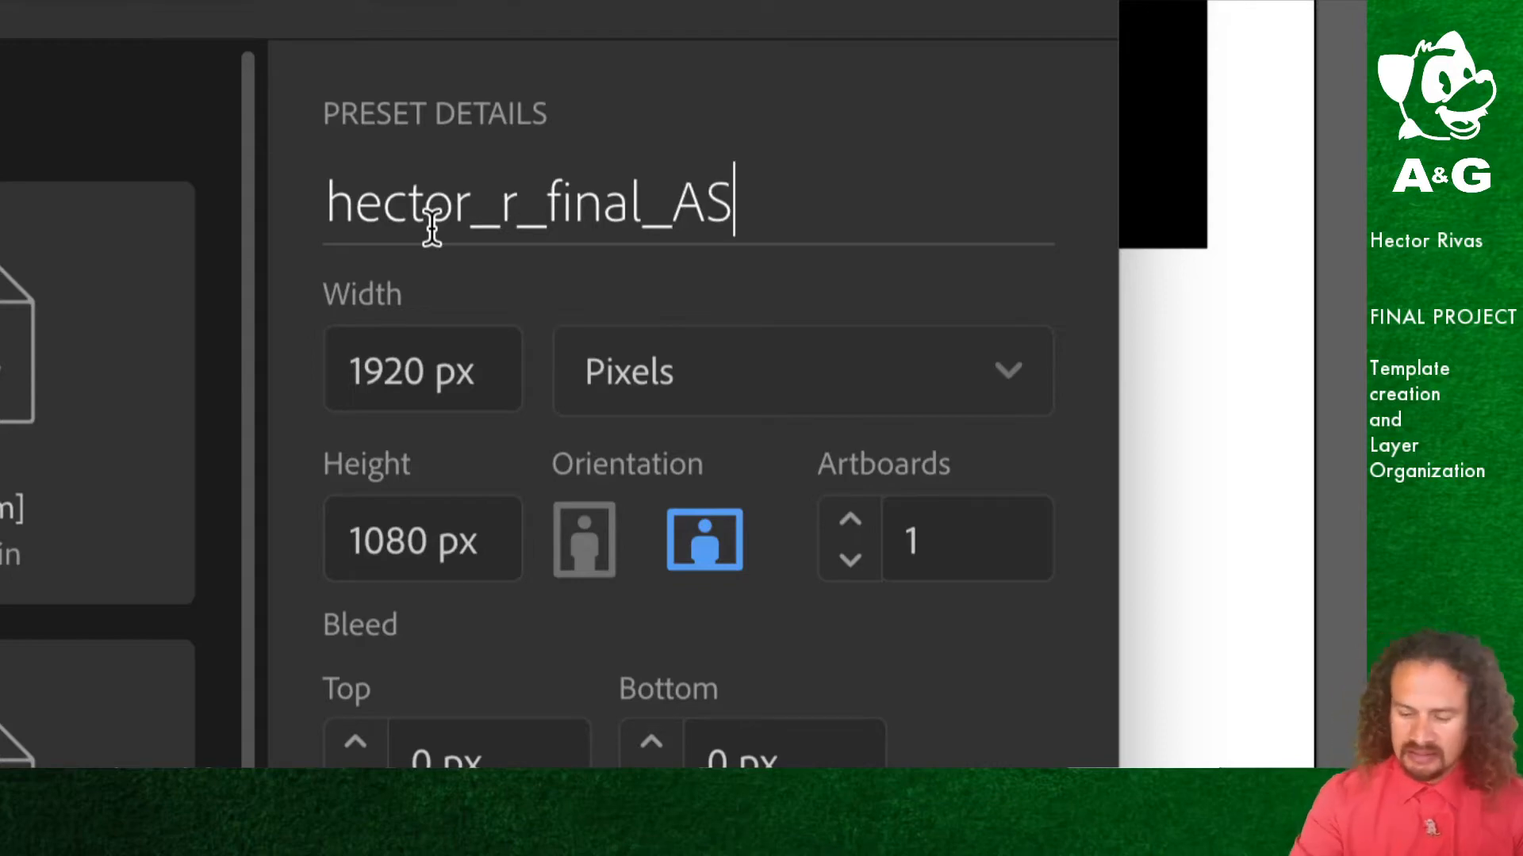
text(01)
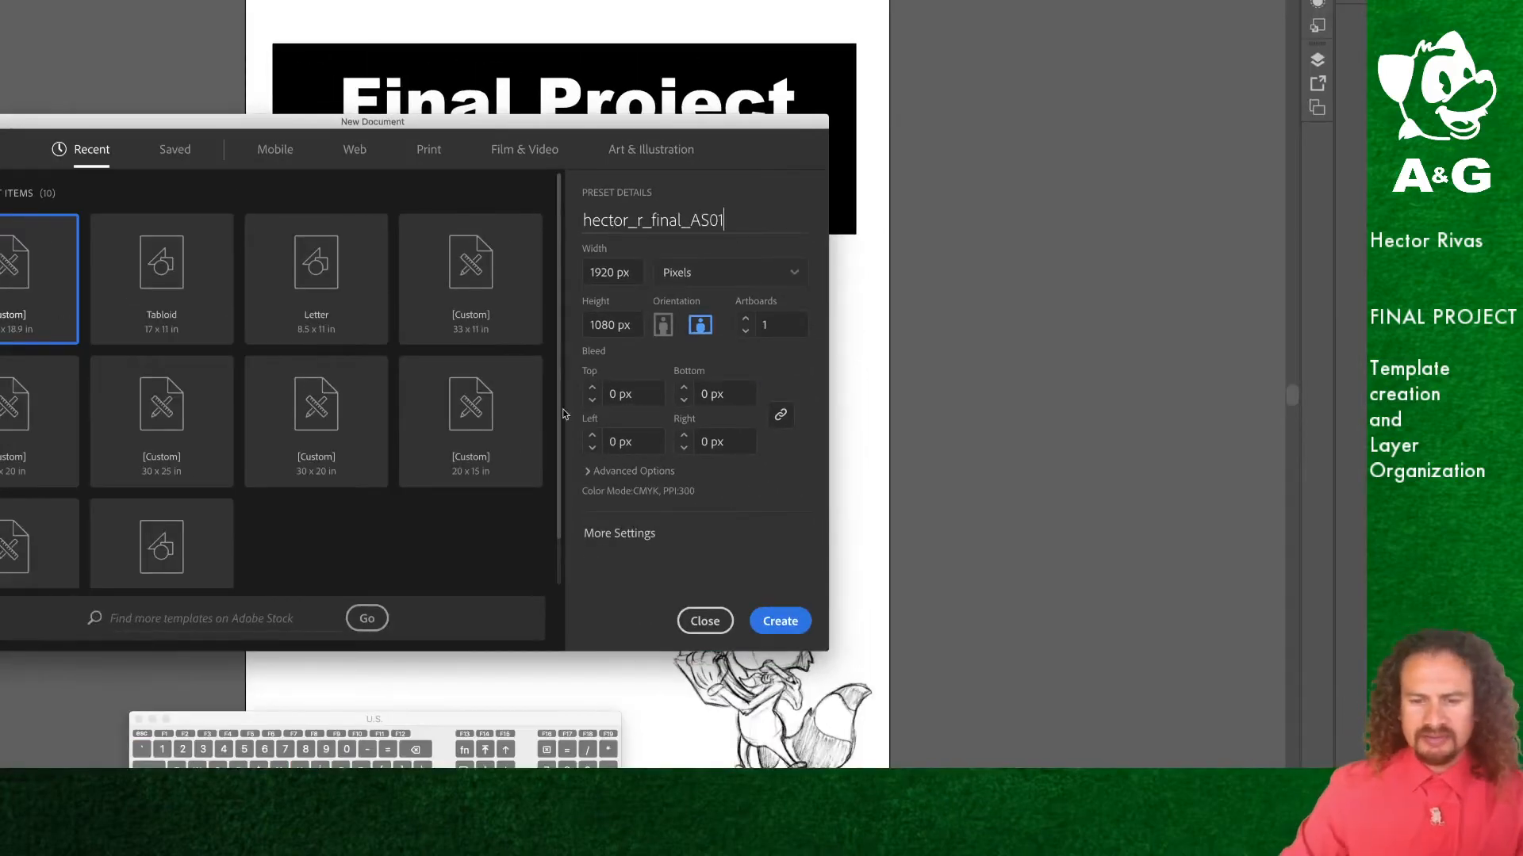
Step: Create the document and dismiss the update notification
click(785, 626)
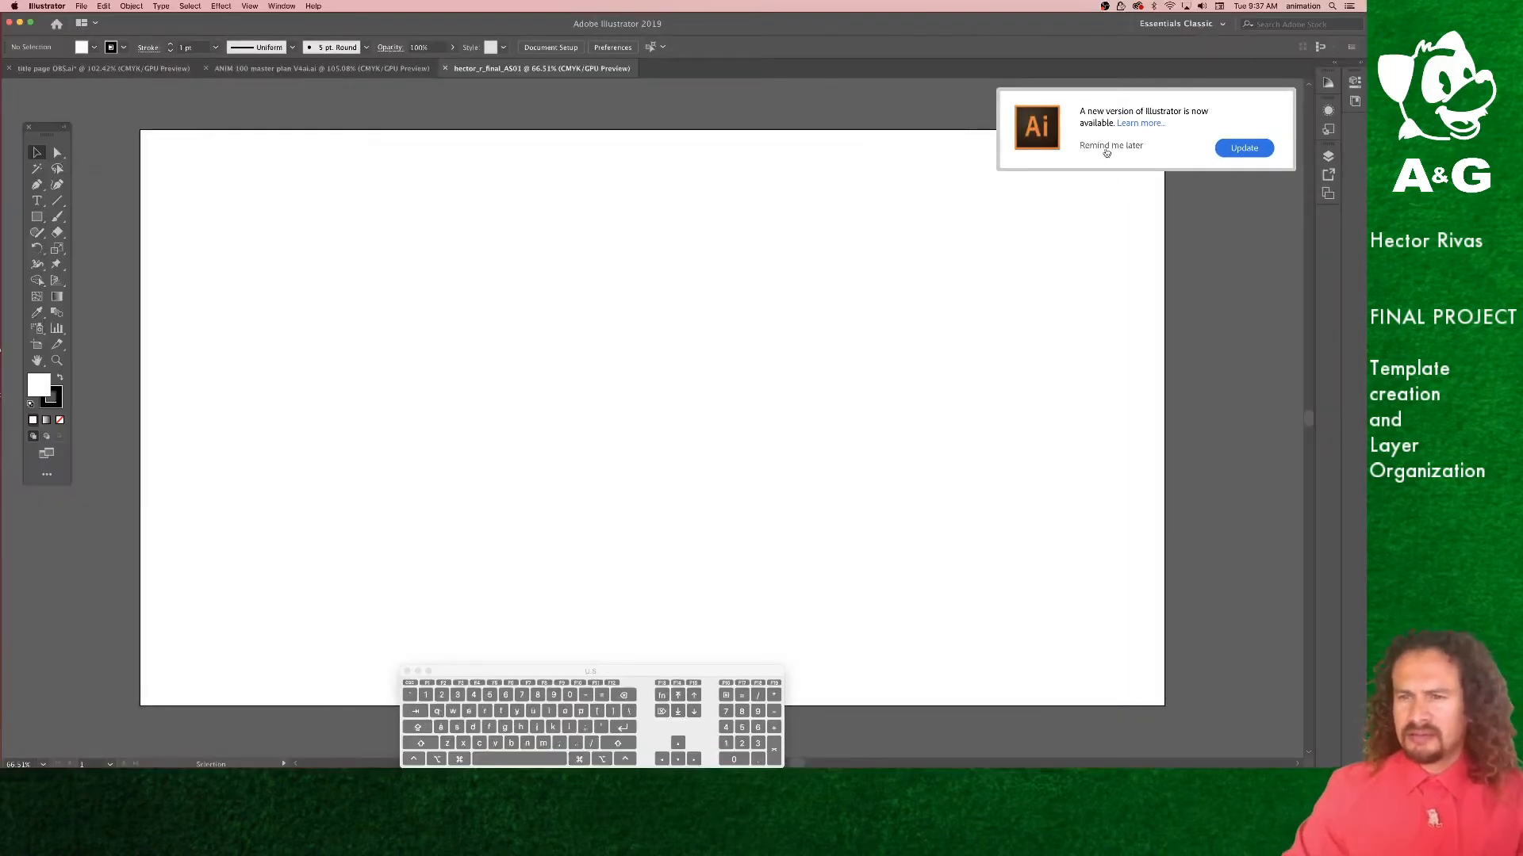
click(1107, 147)
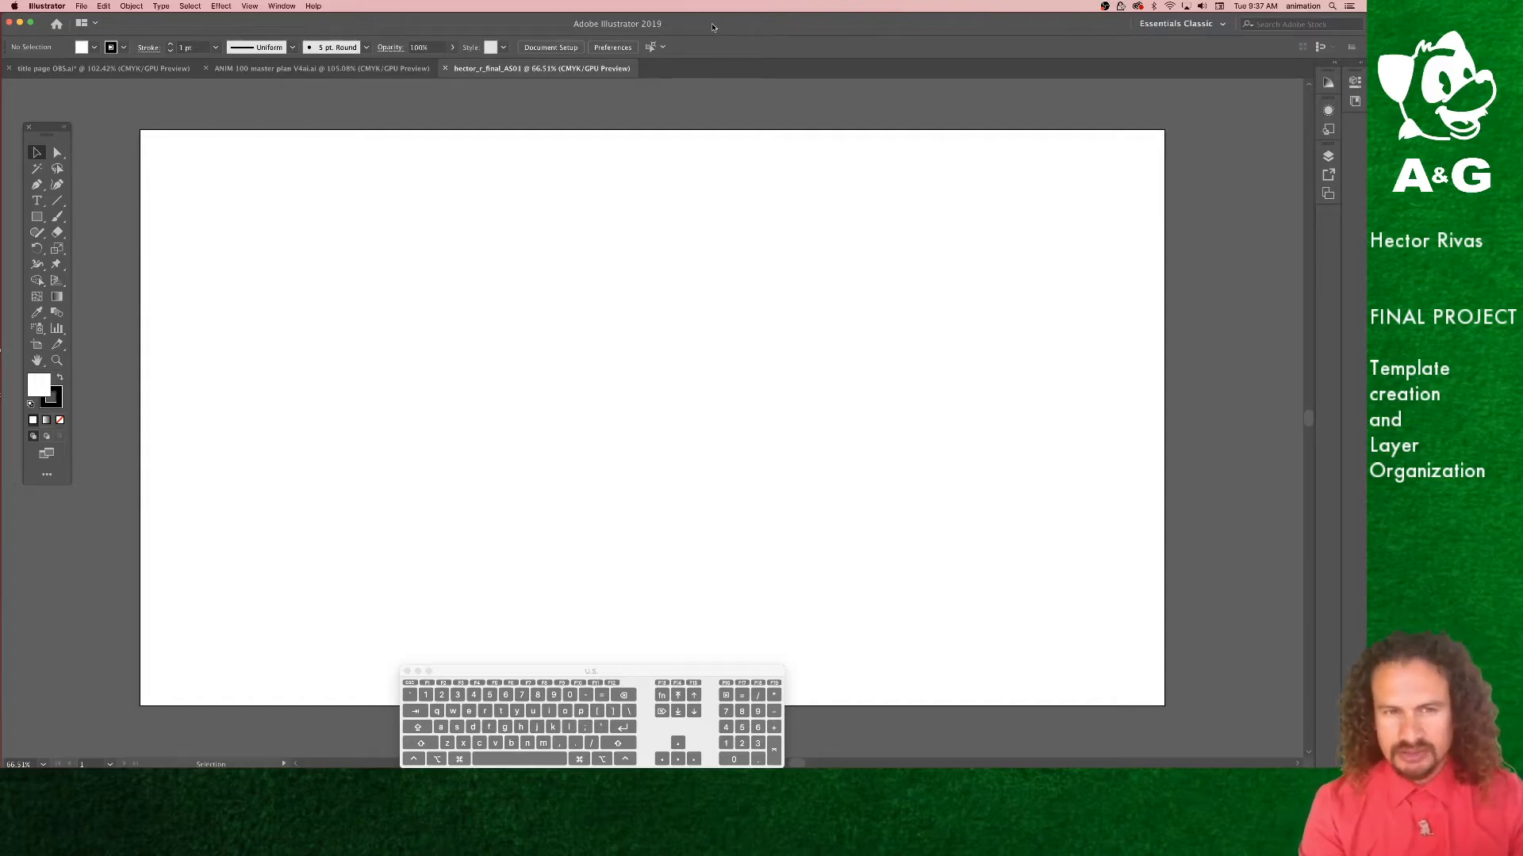
Step: Reopen the final project sheet image to review the game level template requirements
key(super+n)
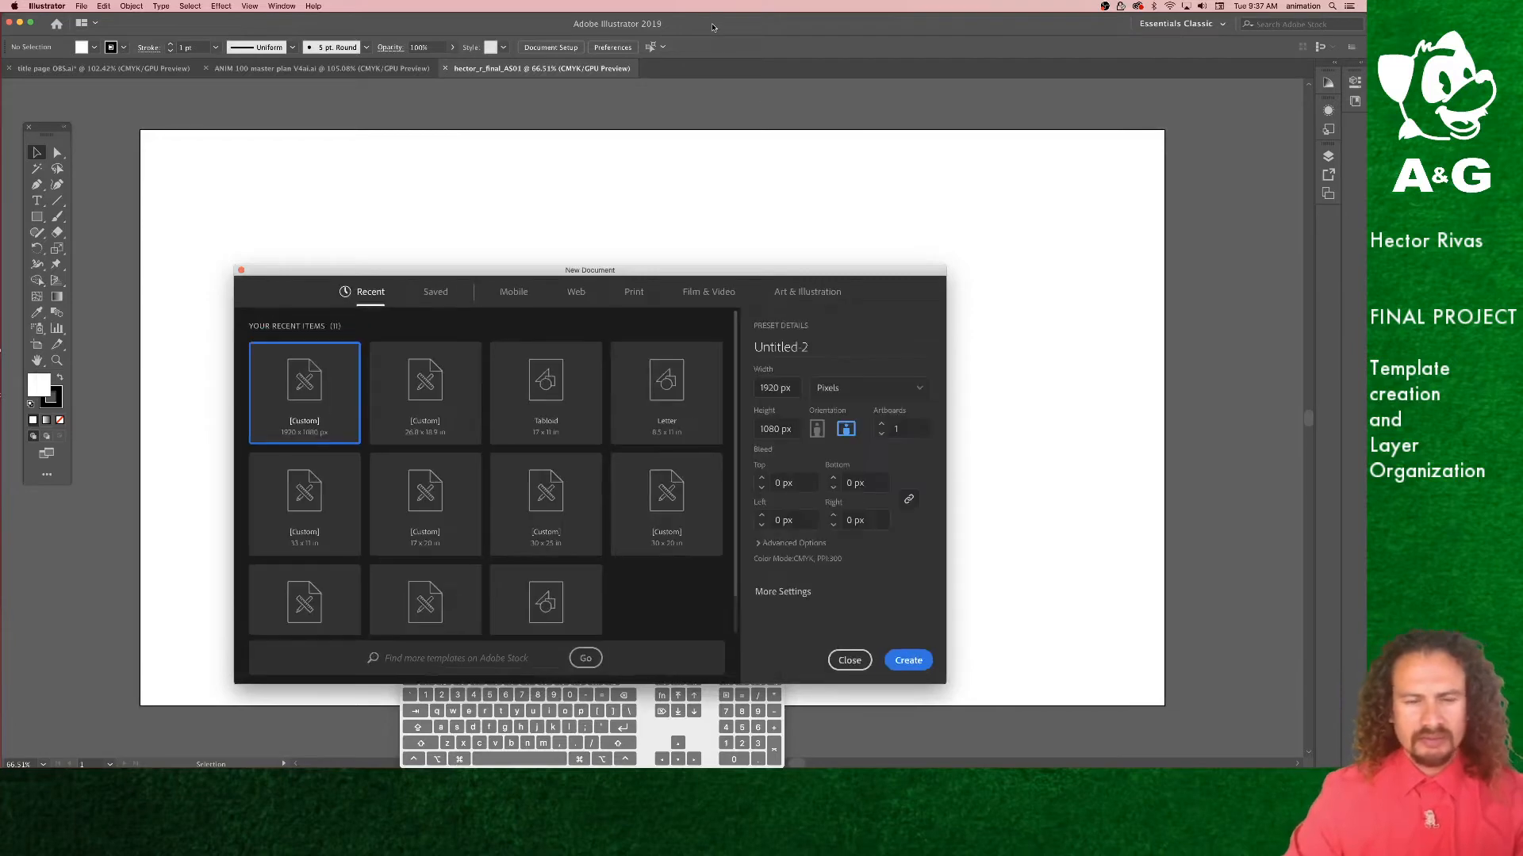
click(854, 659)
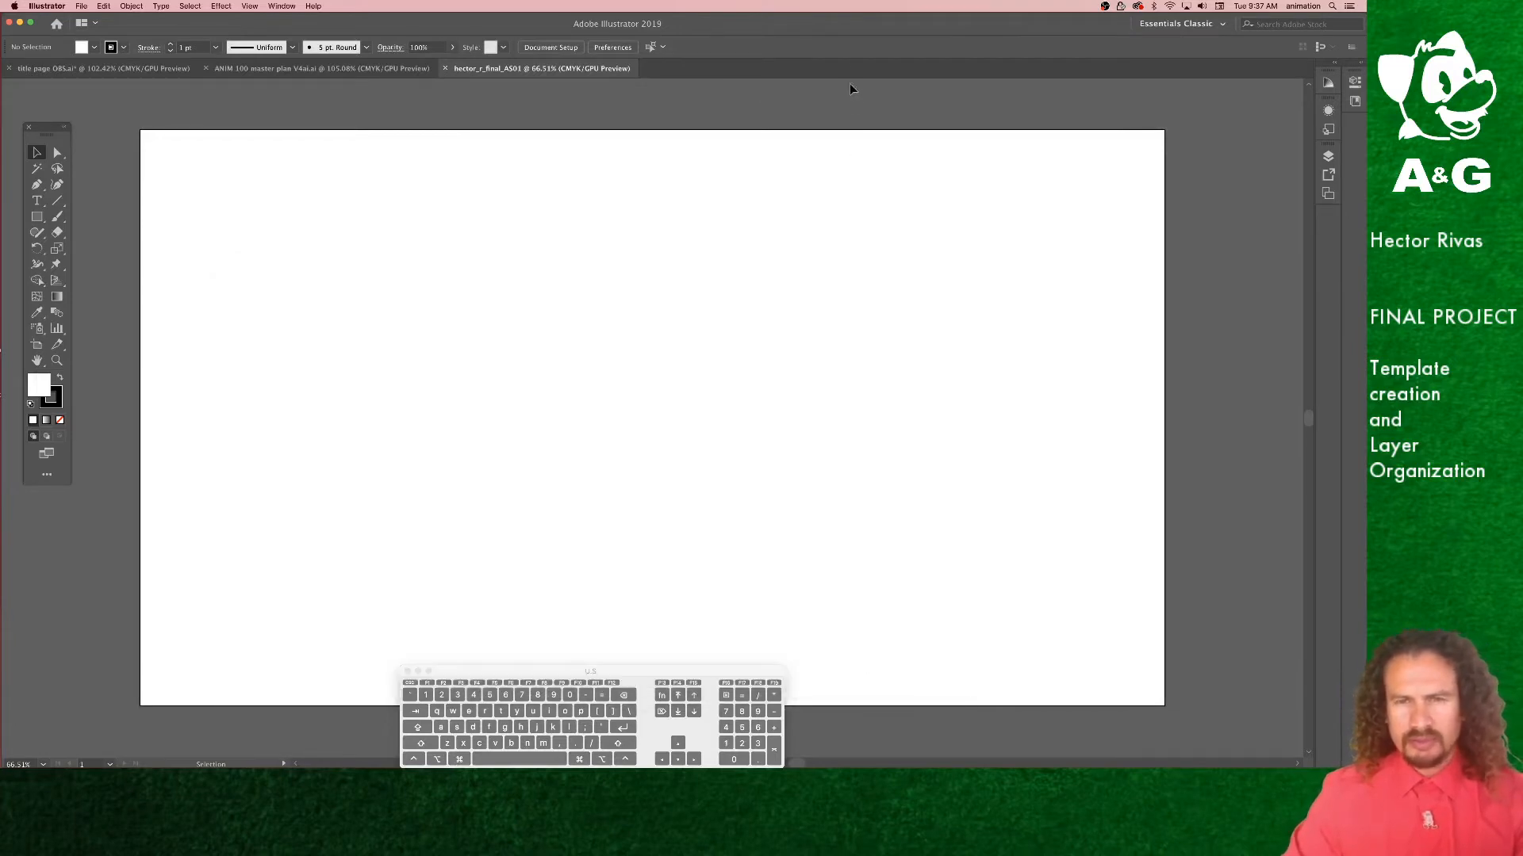
drag(824, 28, 823, 277)
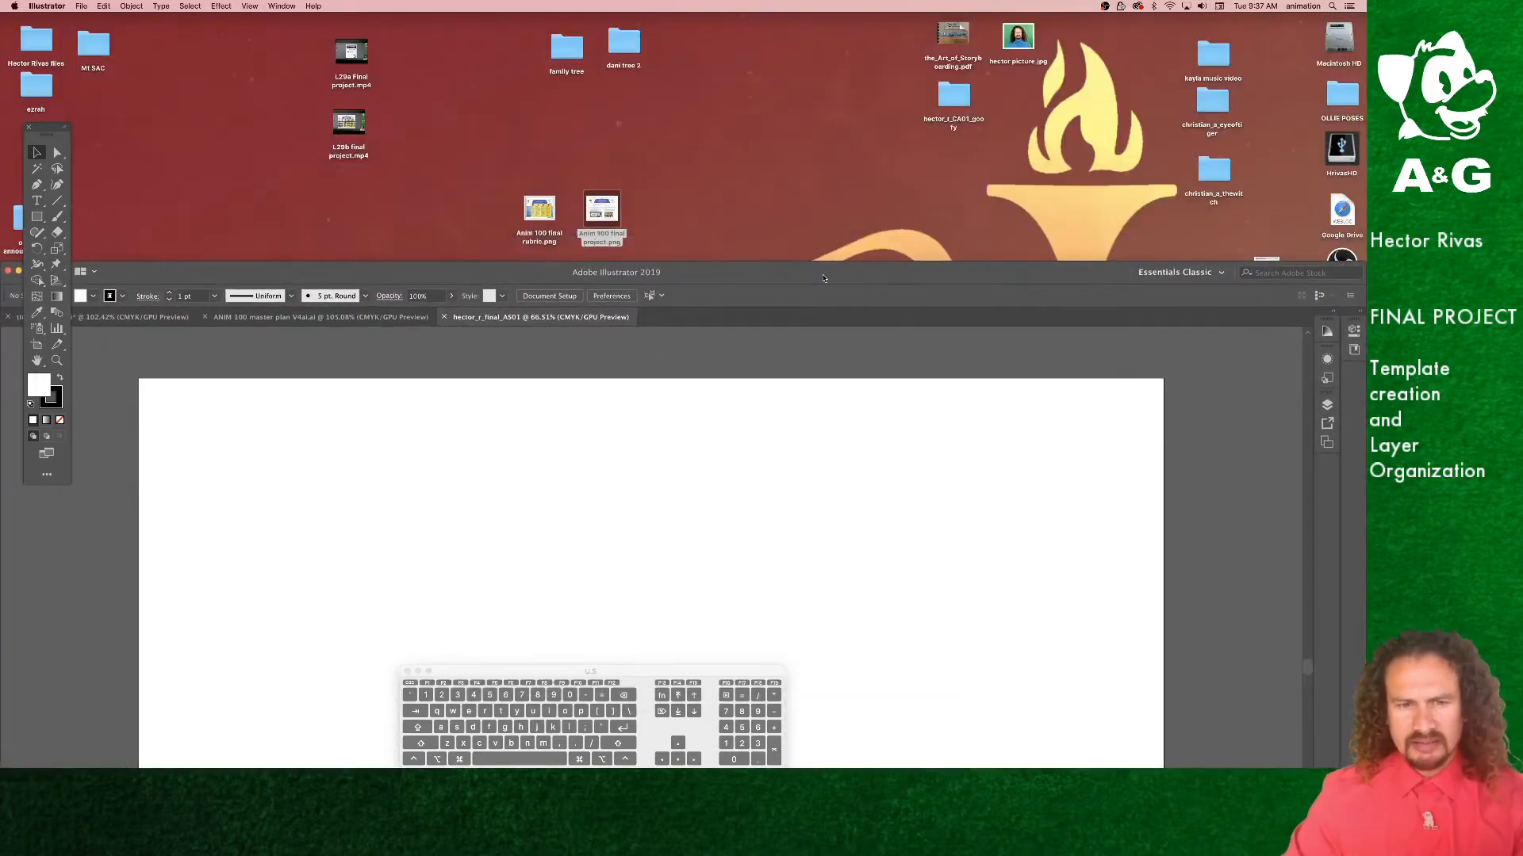
double_click(615, 218)
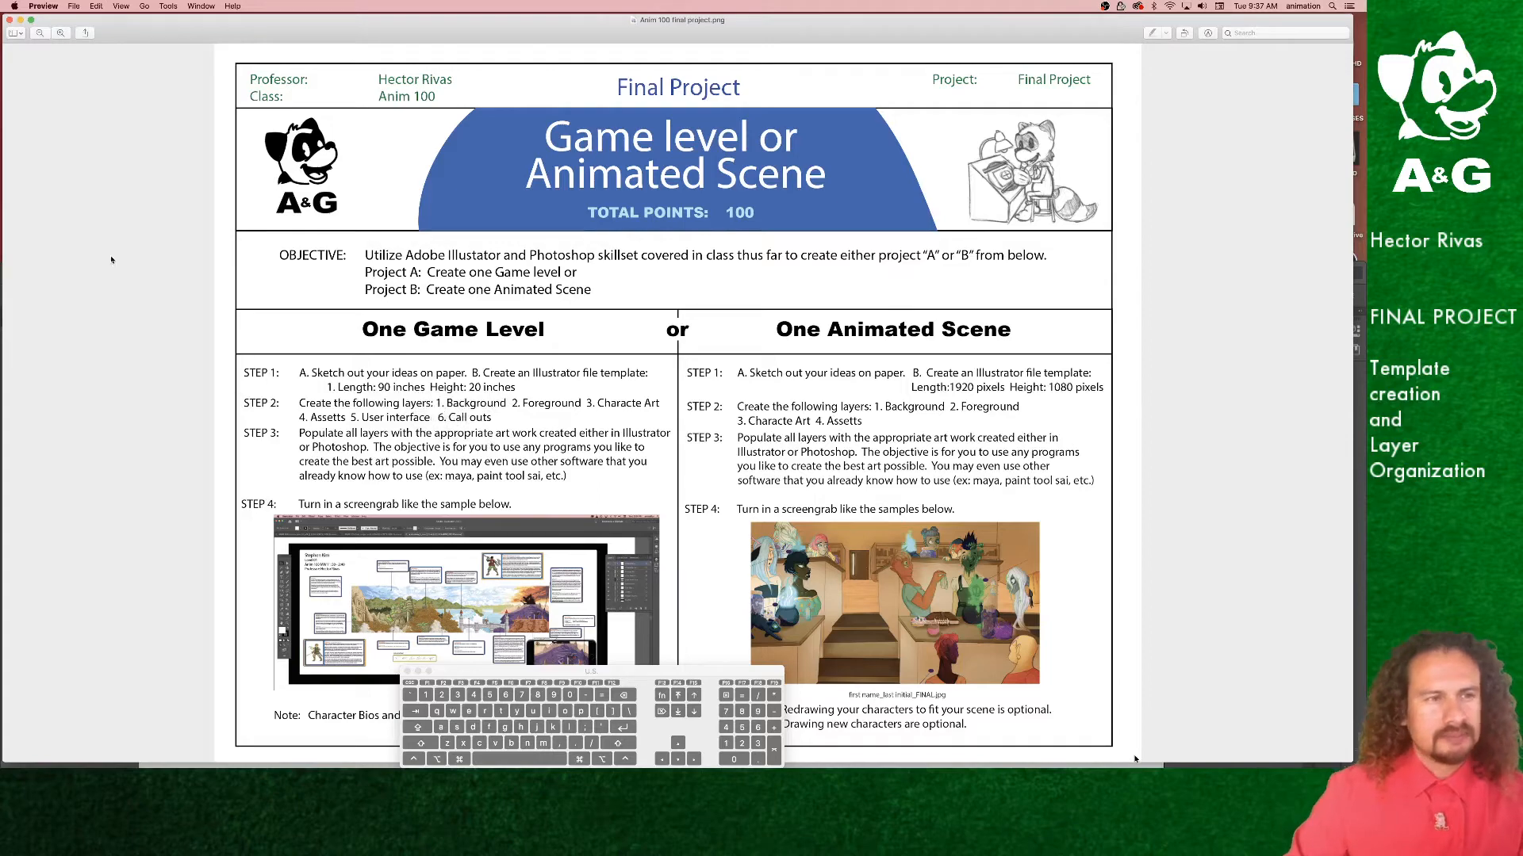
click(20, 22)
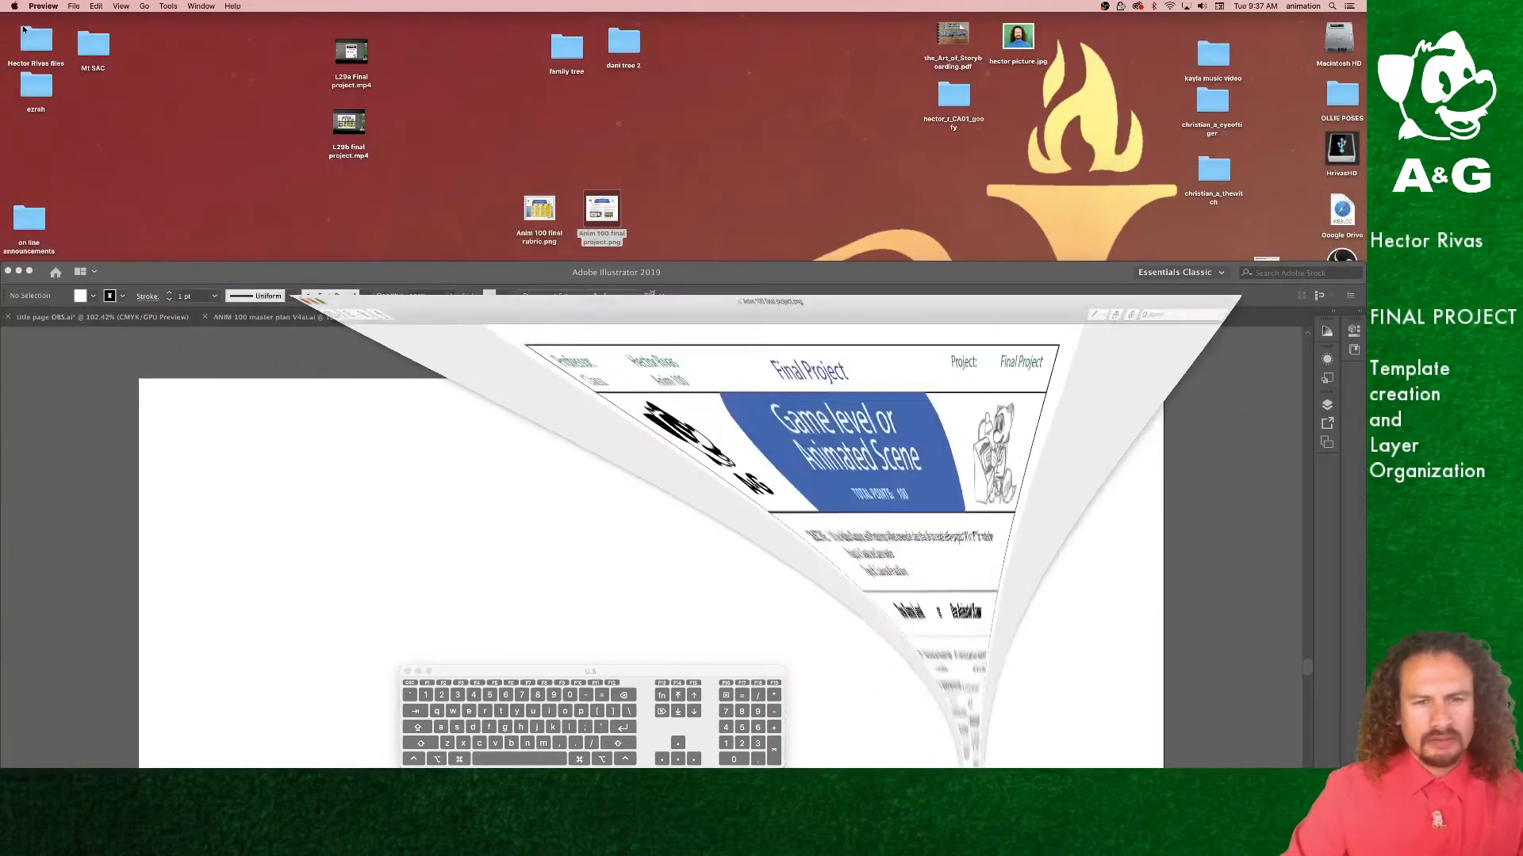
double_click(707, 282)
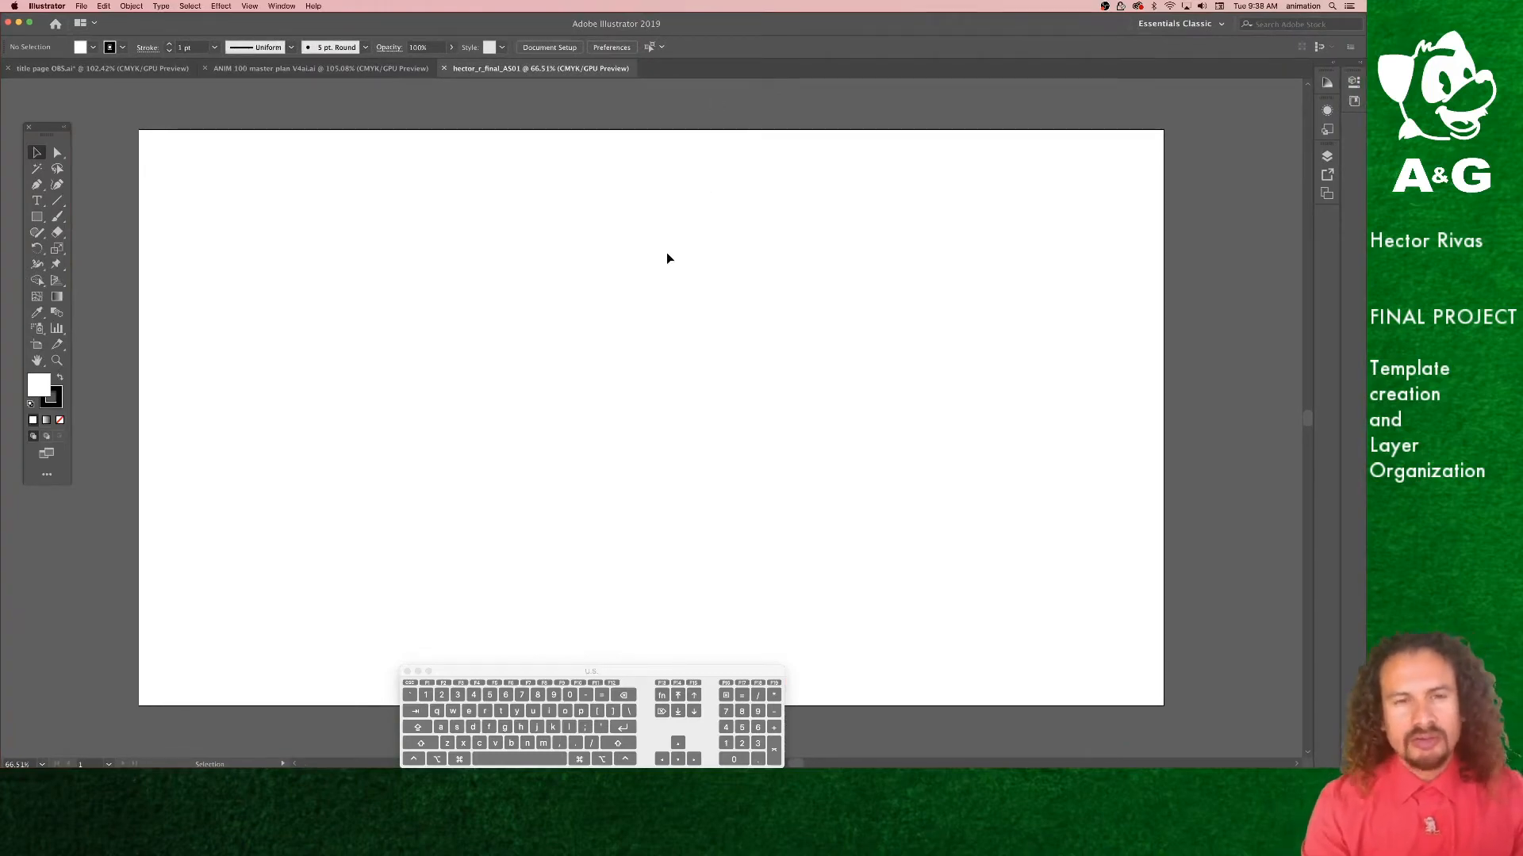
Step: Start another new document and switch its units to Inches
key(super)
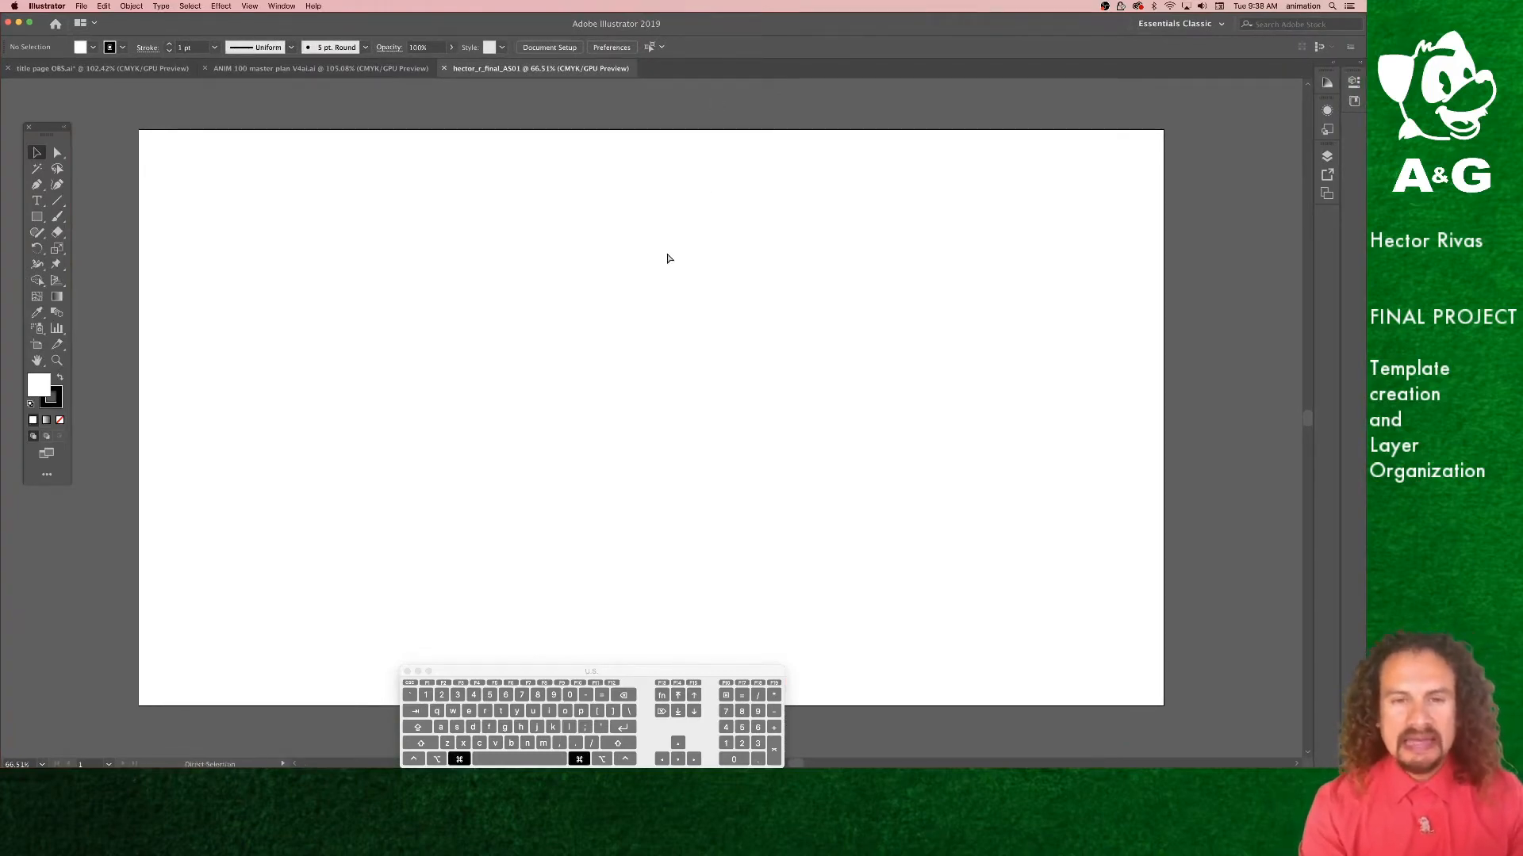
key(super+n)
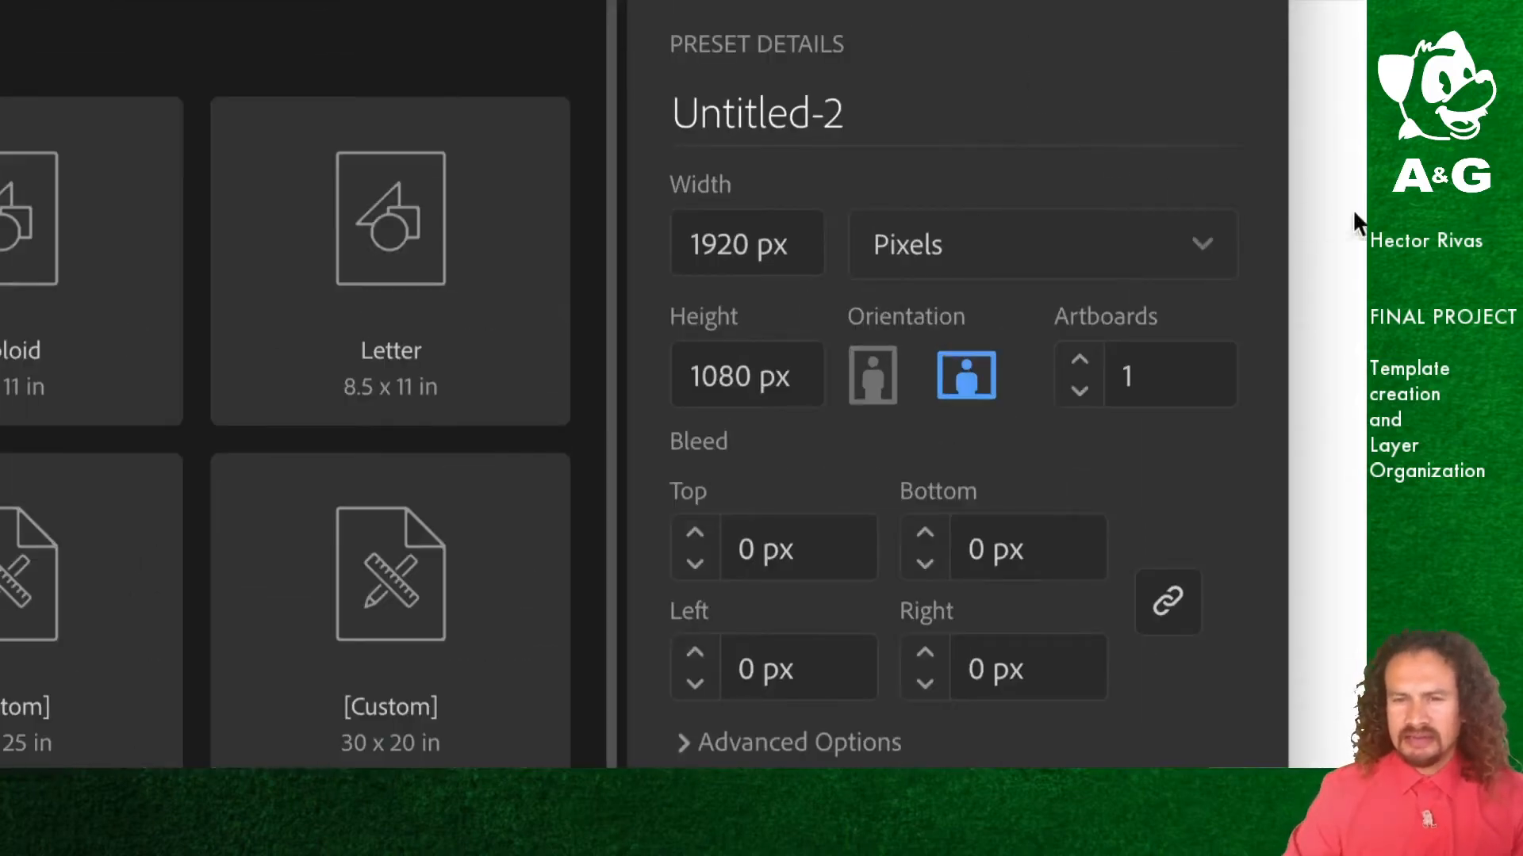
click(1206, 250)
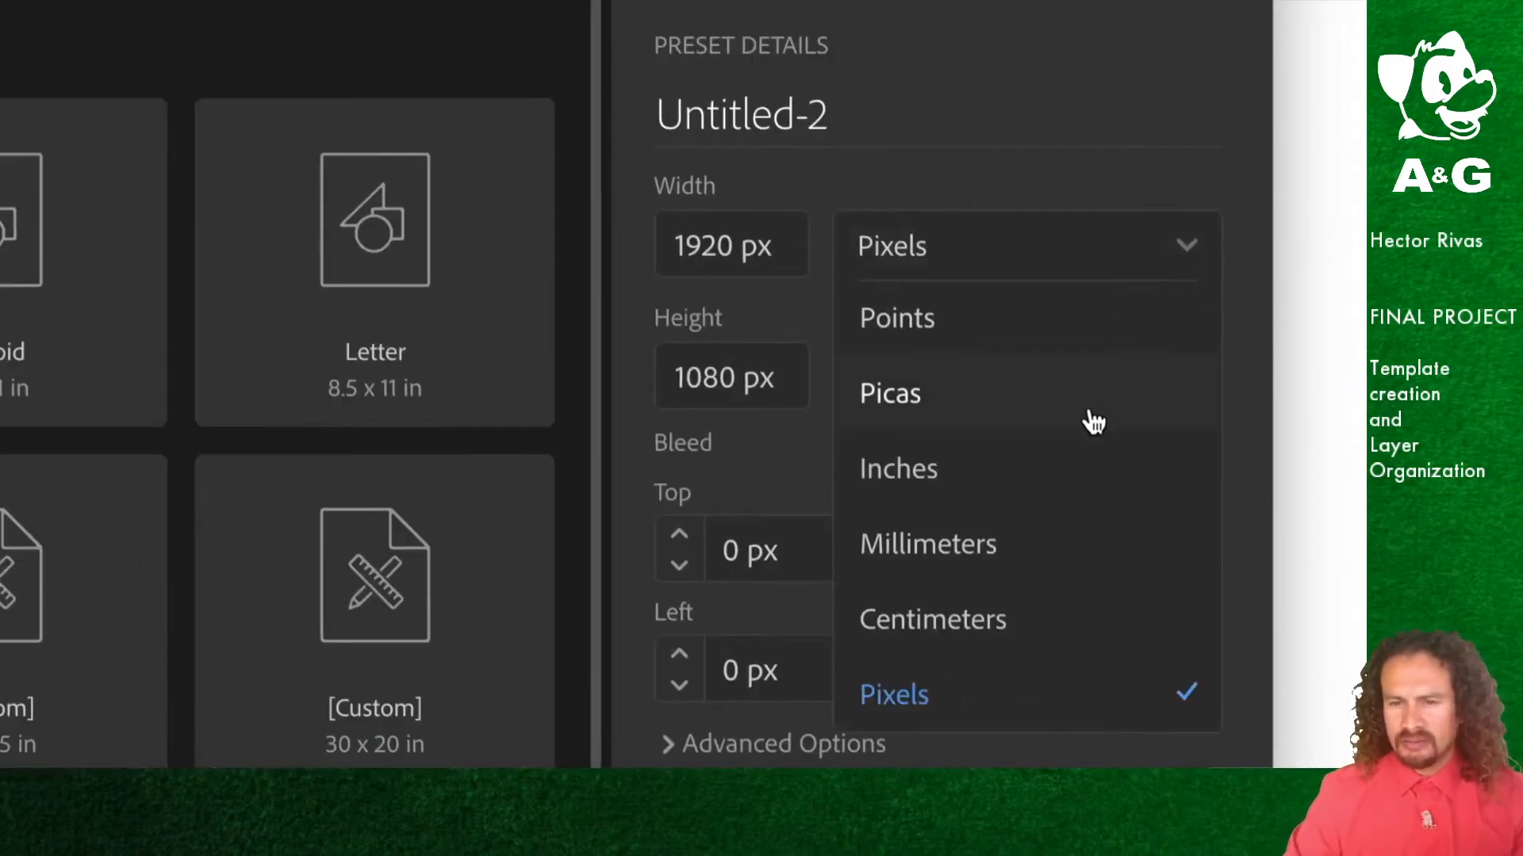
click(919, 479)
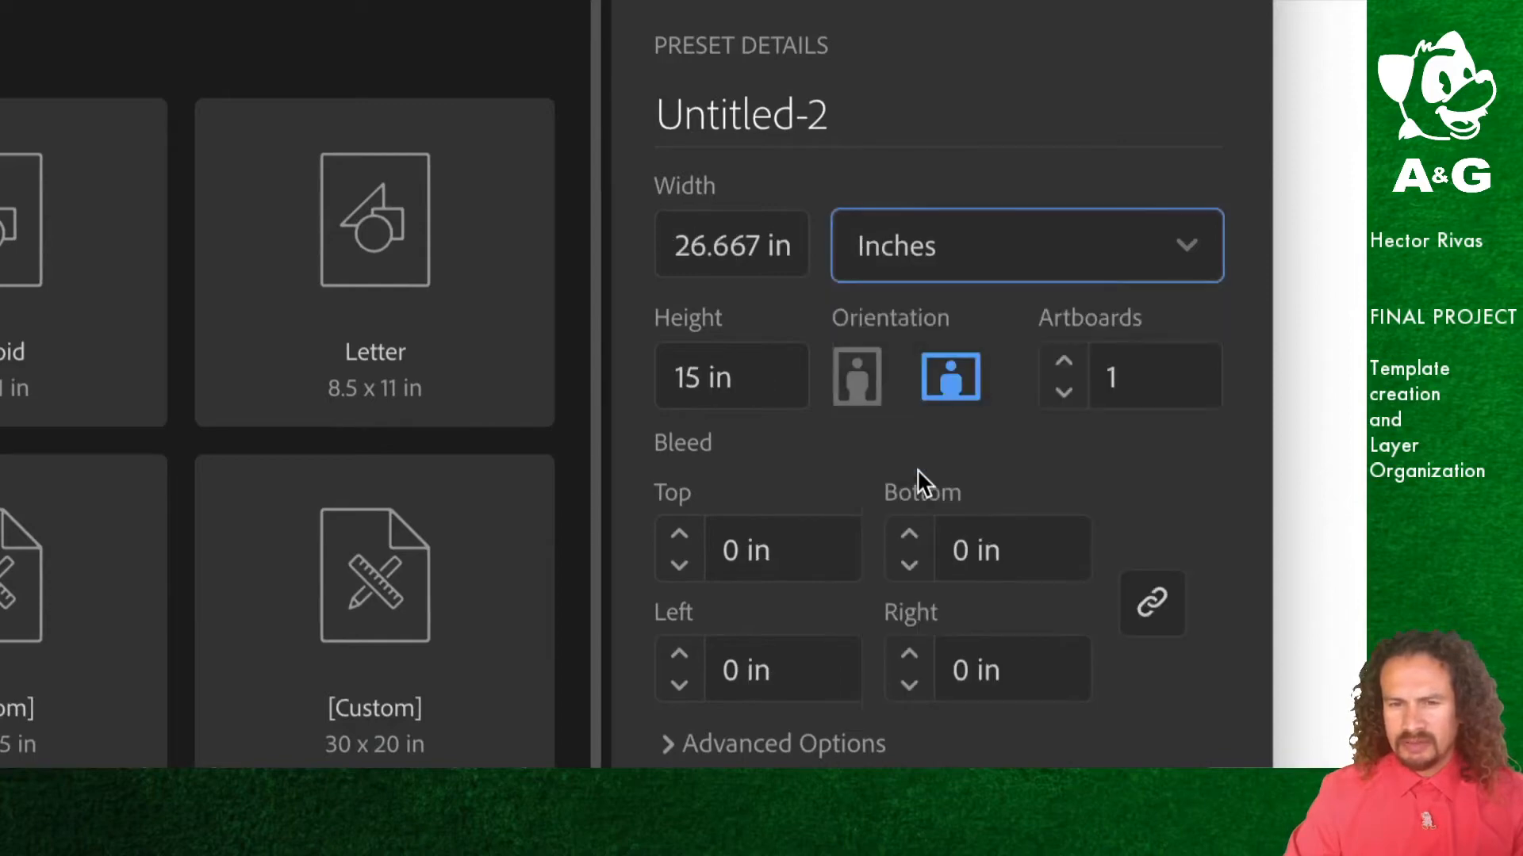
Step: Set the document width to 90 in and the height to 20 in
click(683, 245)
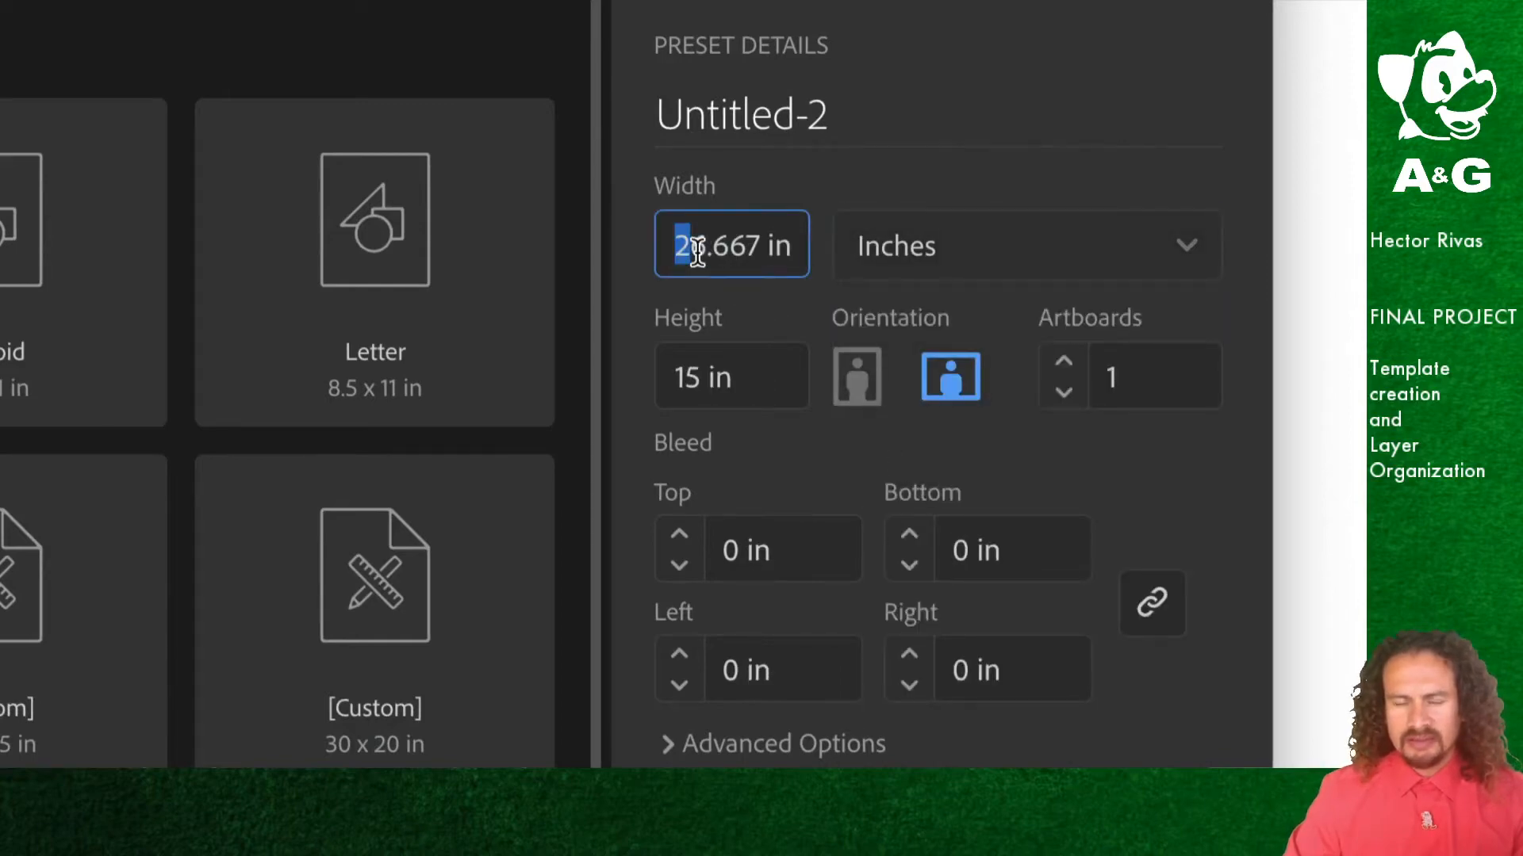
double_click(690, 246)
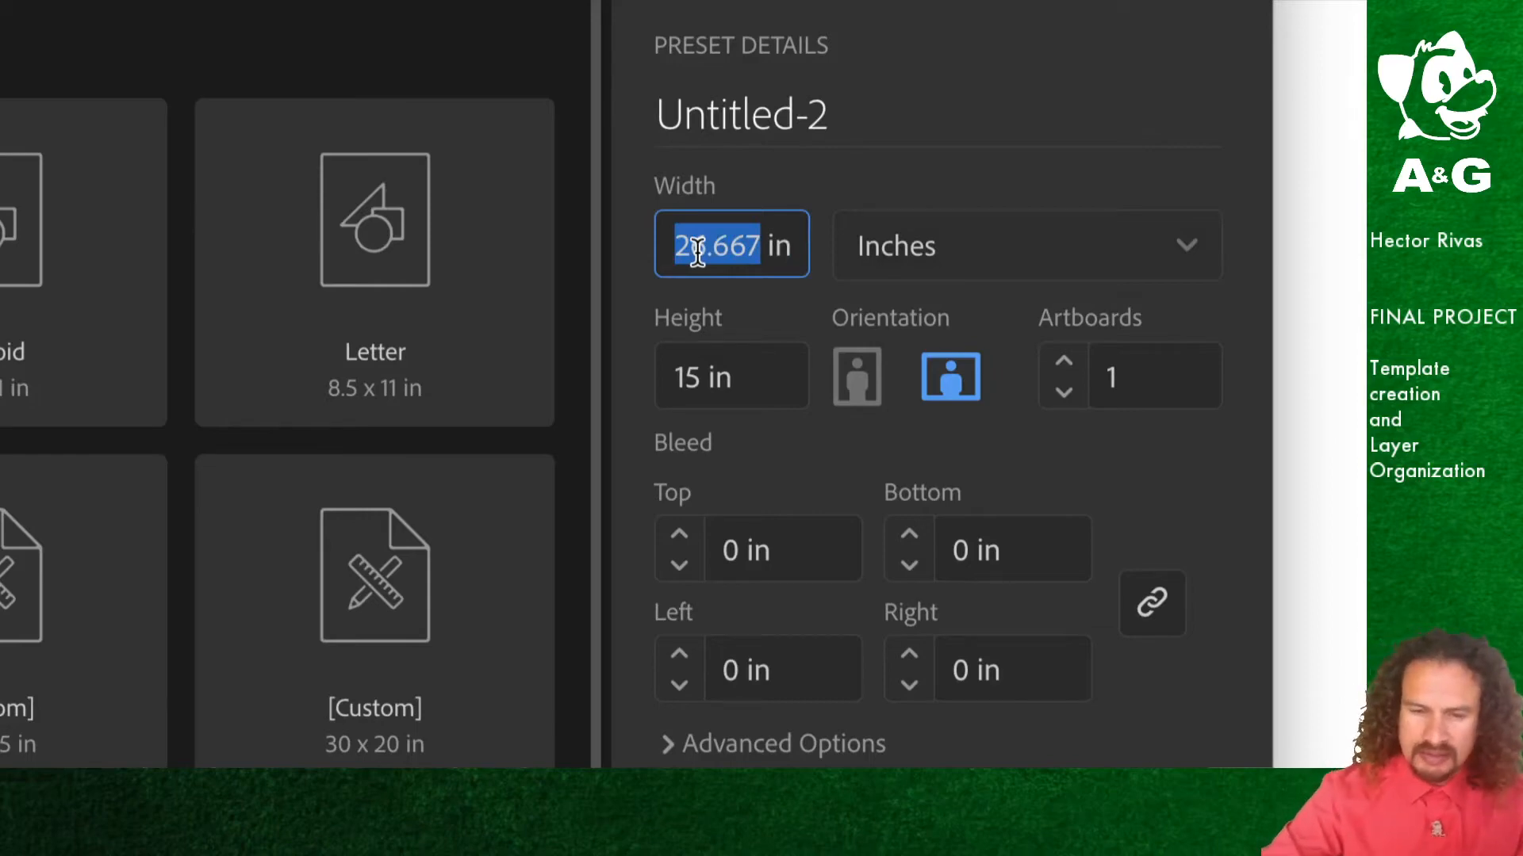
text(90)
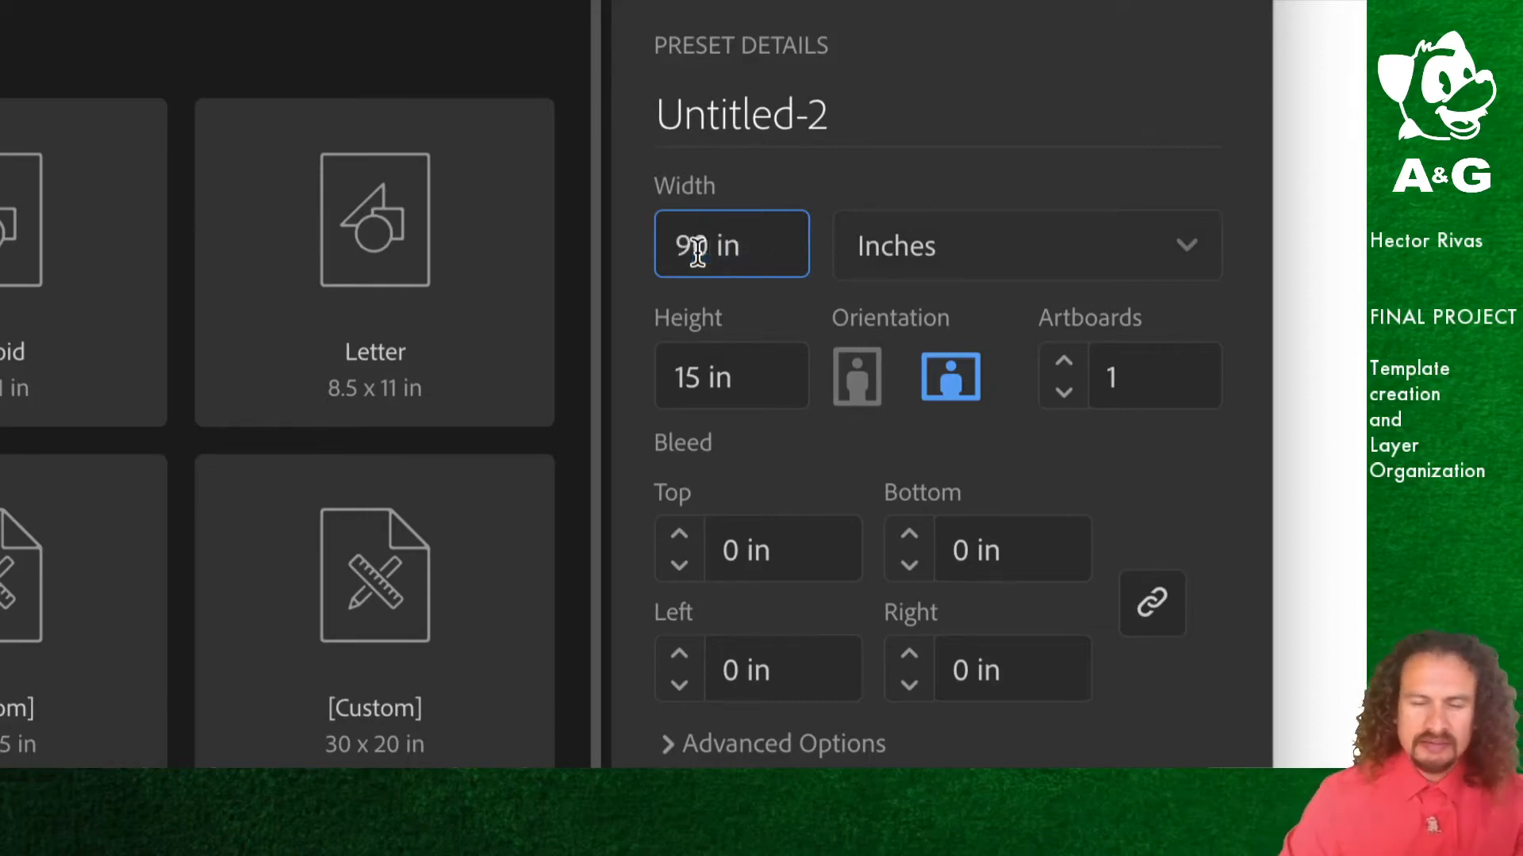
click(687, 385)
text(20)
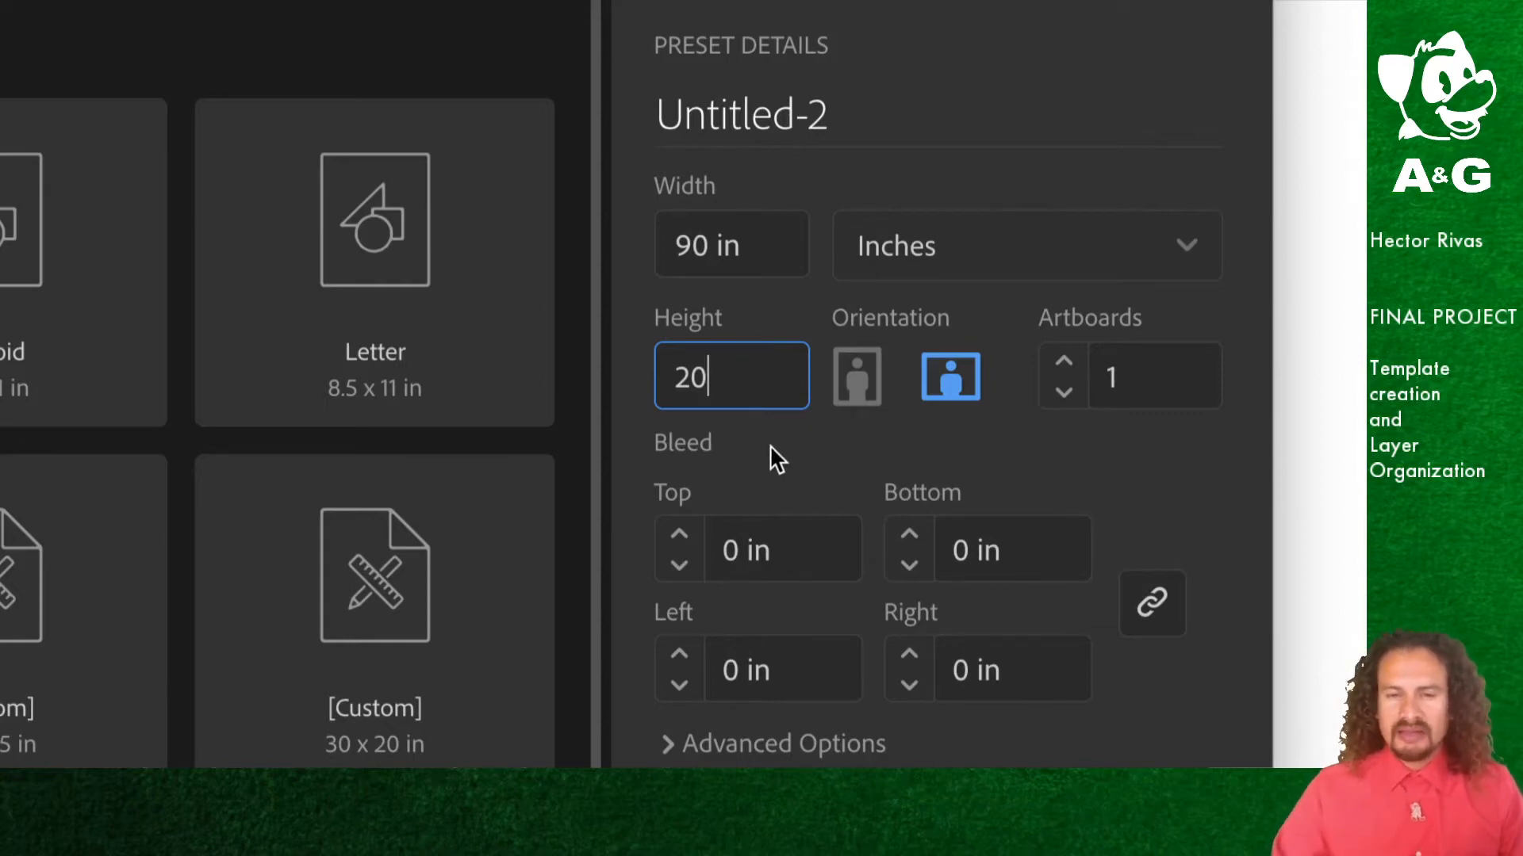
Step: Name the document with the student's first name and last initial followed by _final_GL01, then create it
click(678, 246)
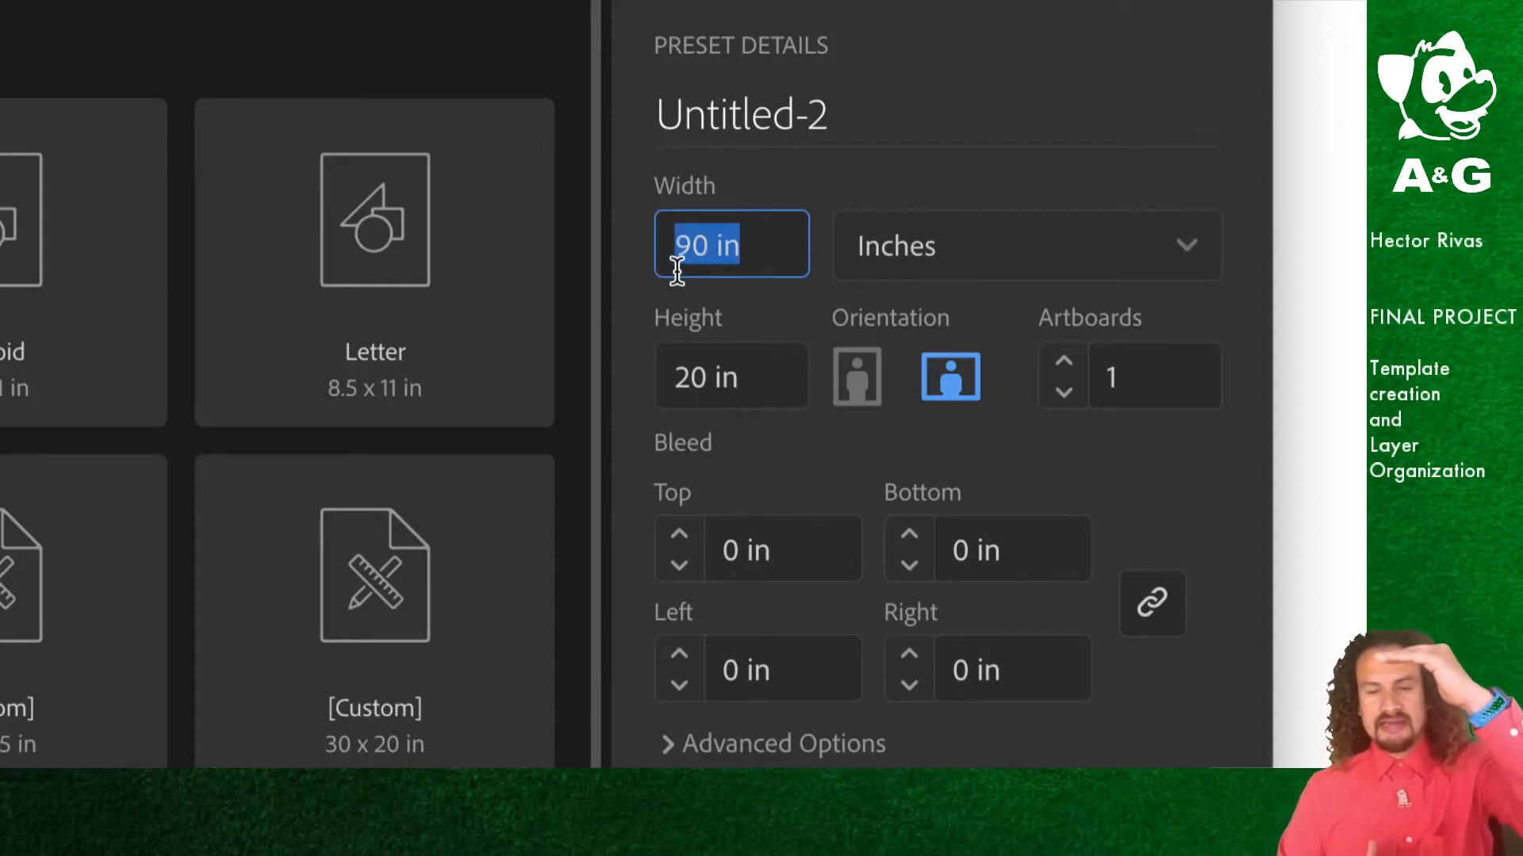
click(736, 246)
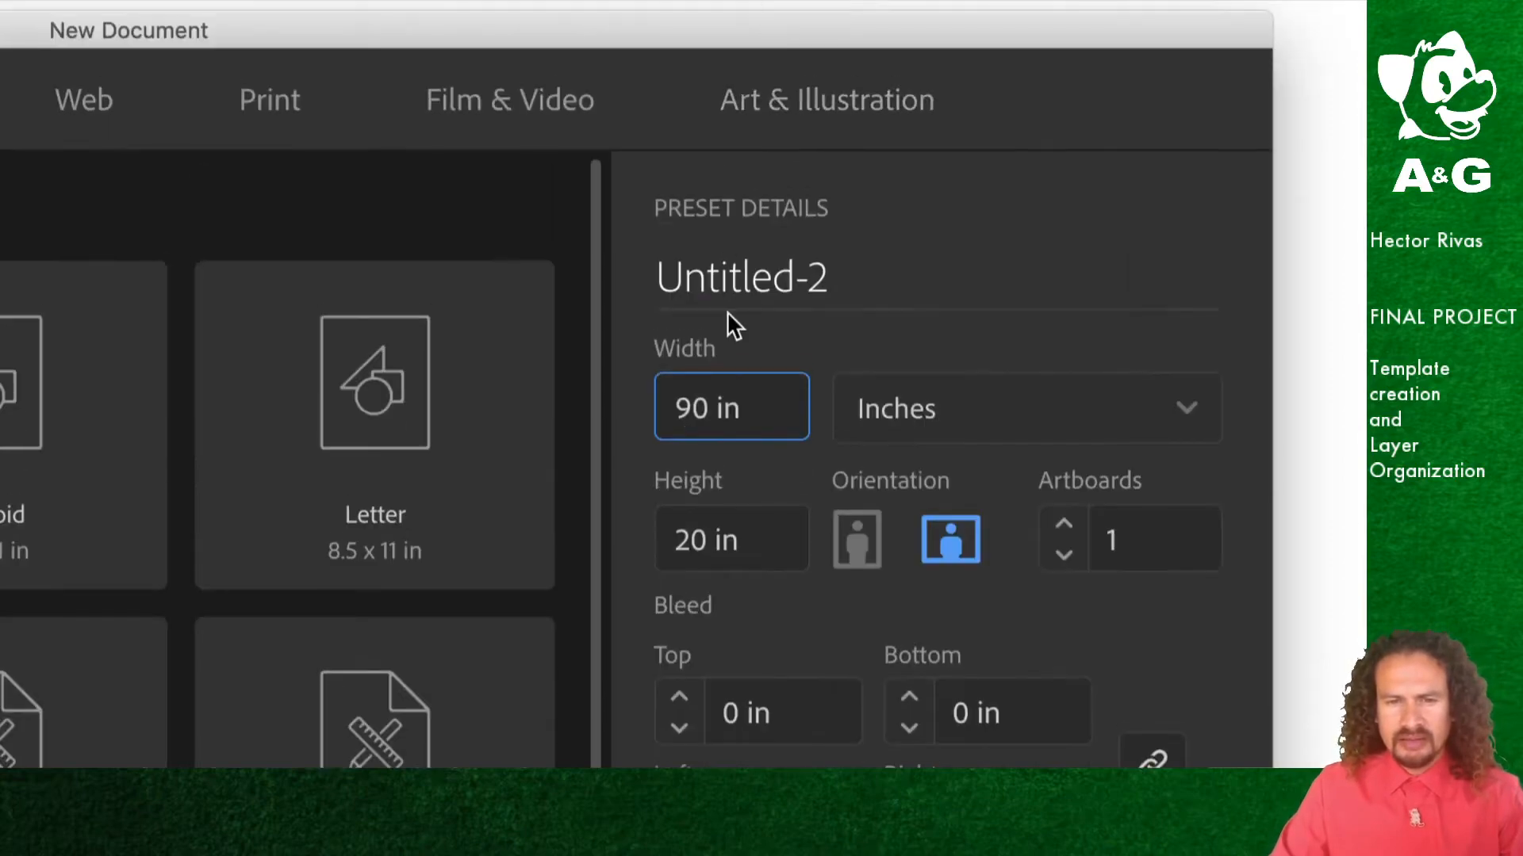
triple_click(727, 282)
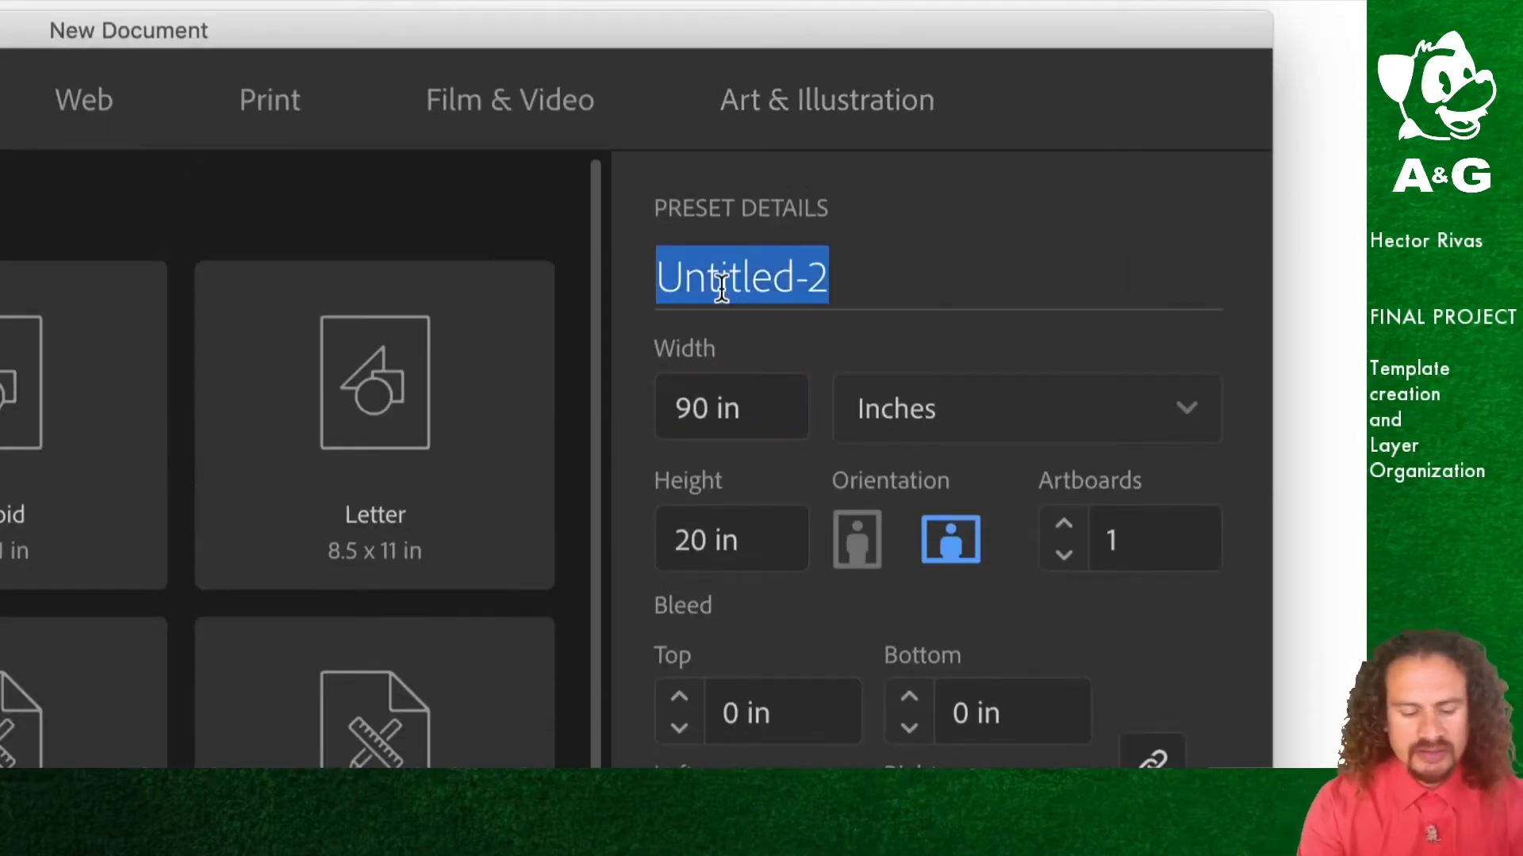
text(hector)
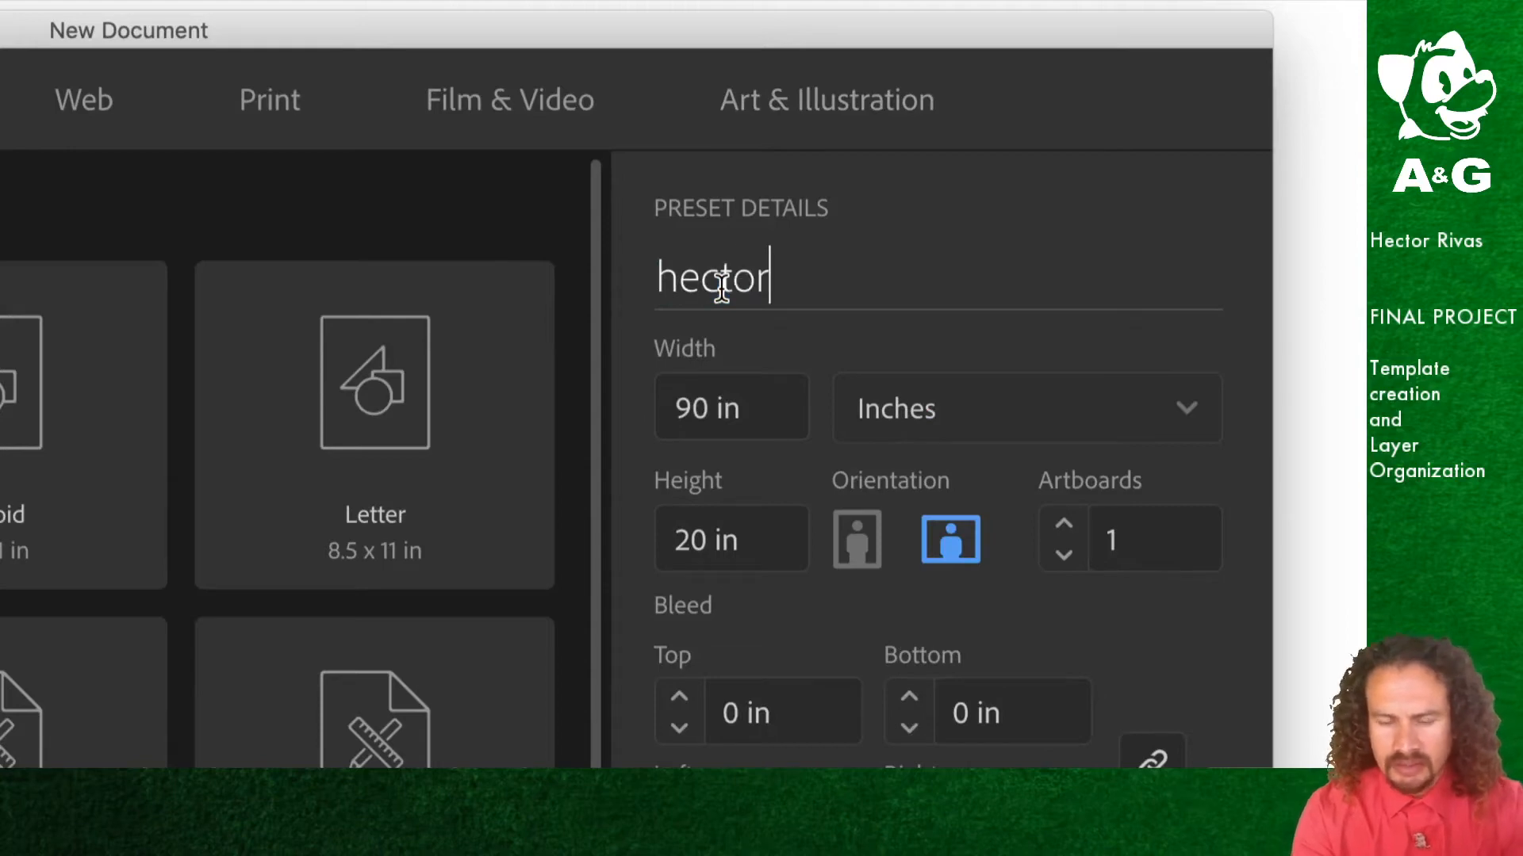
text(_r_)
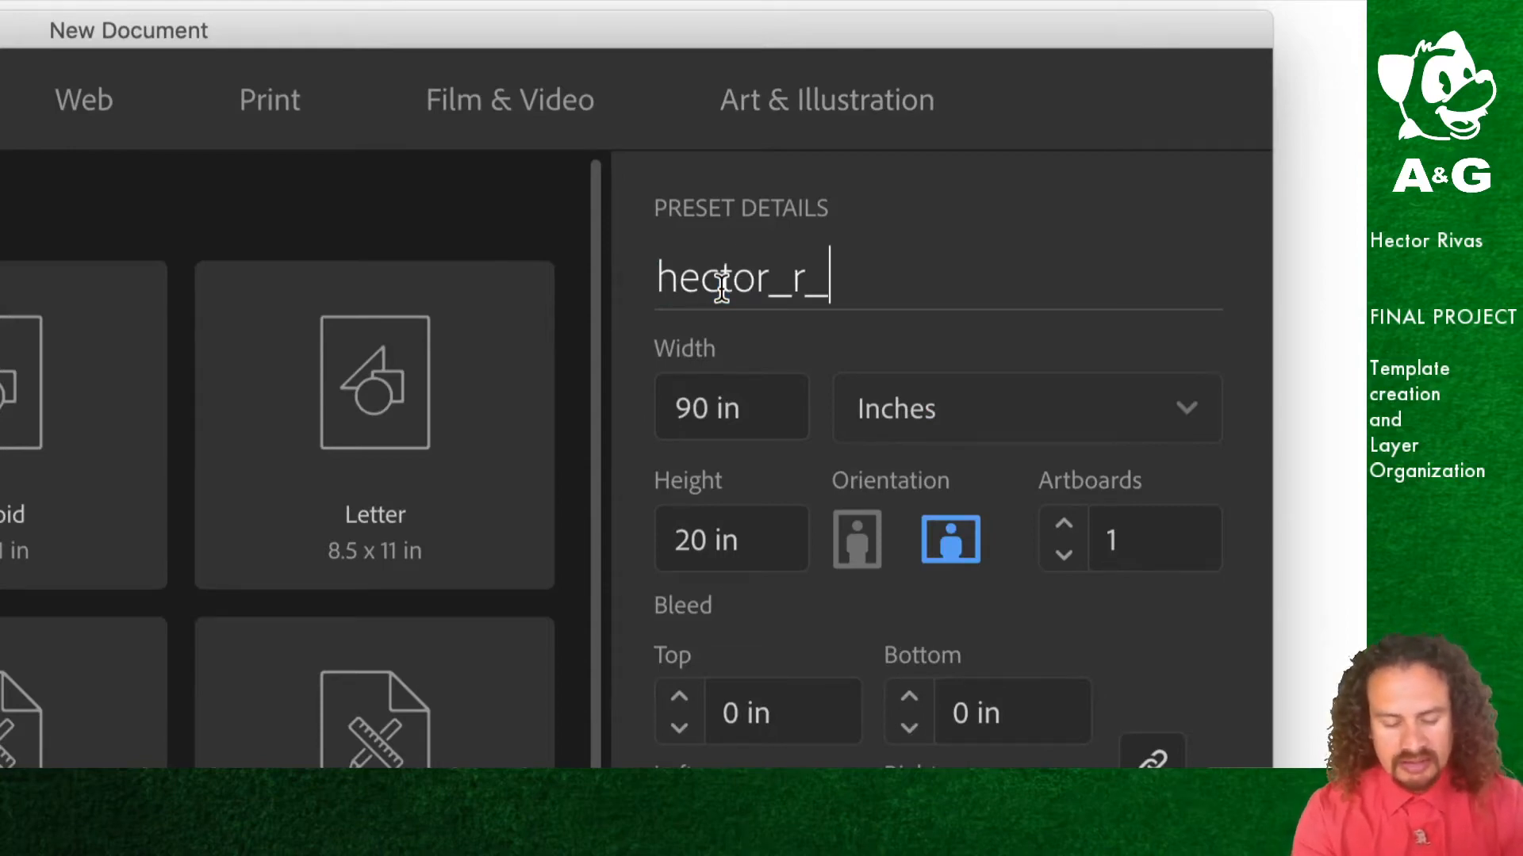
text(GL)
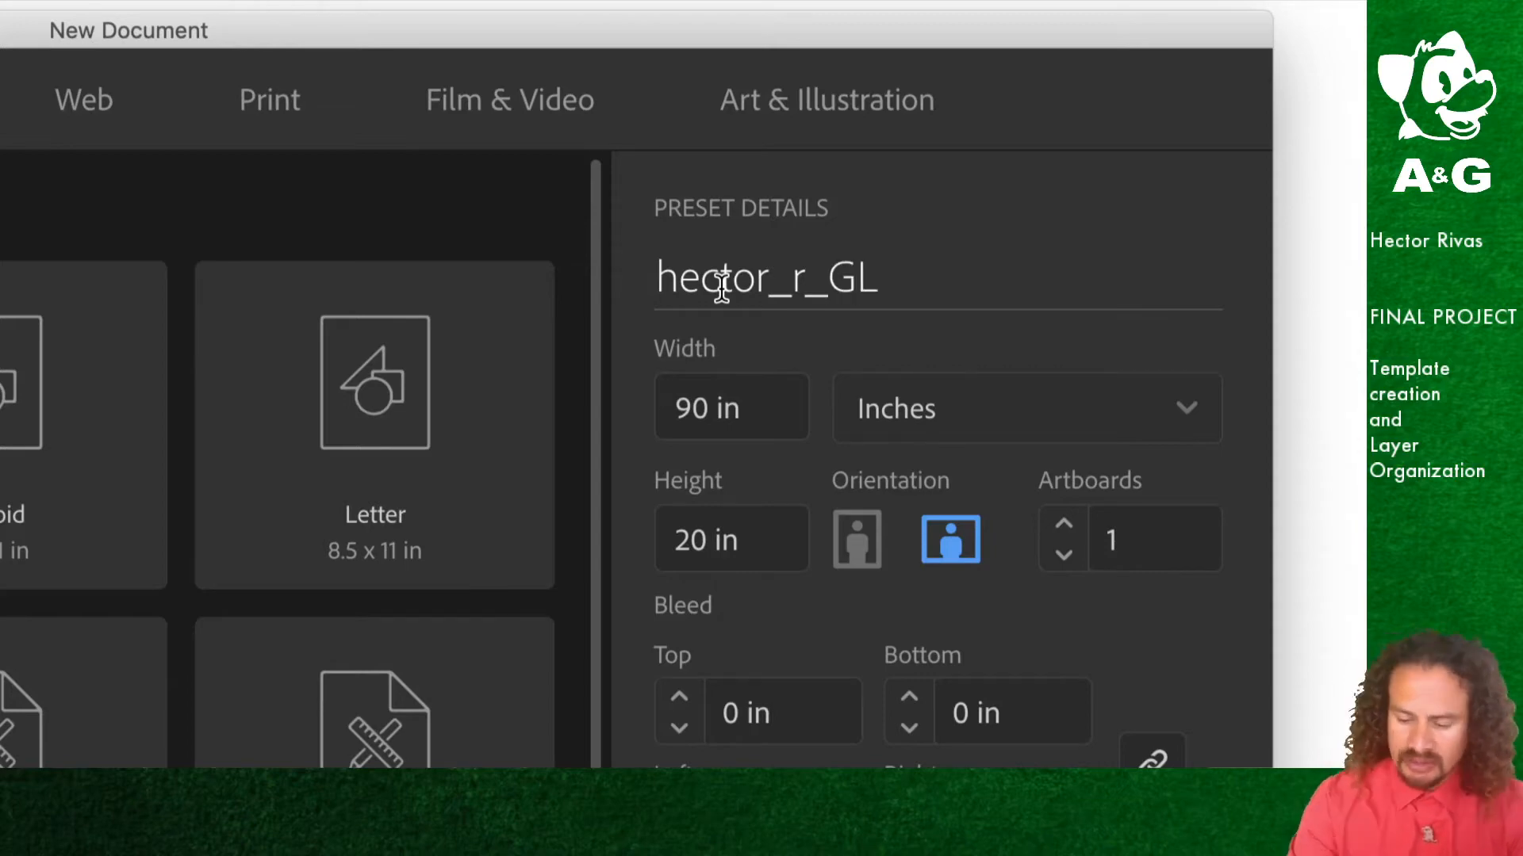
text(01)
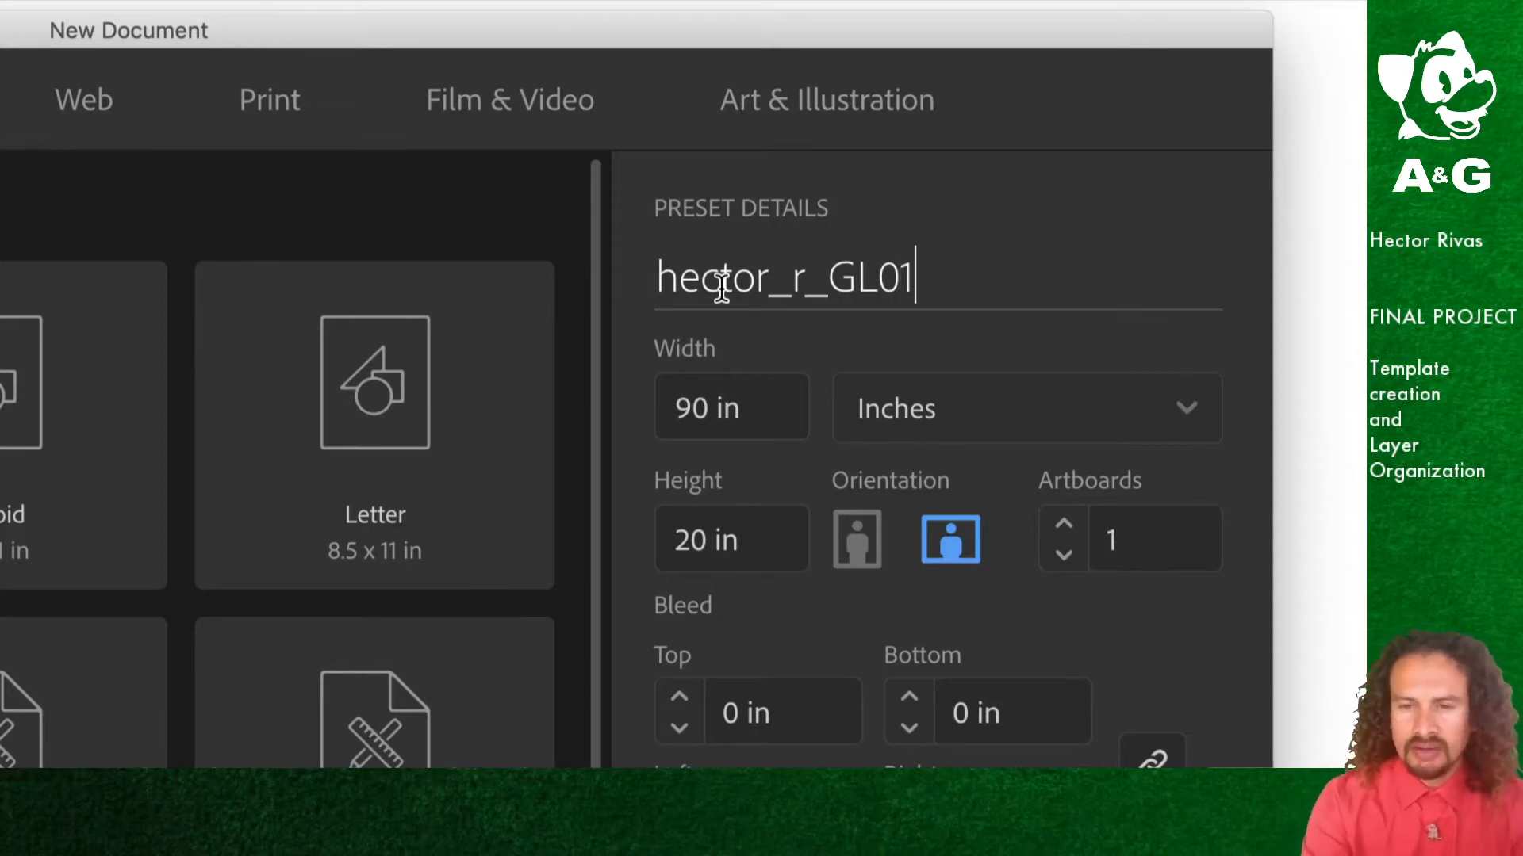
click(829, 278)
text(final)
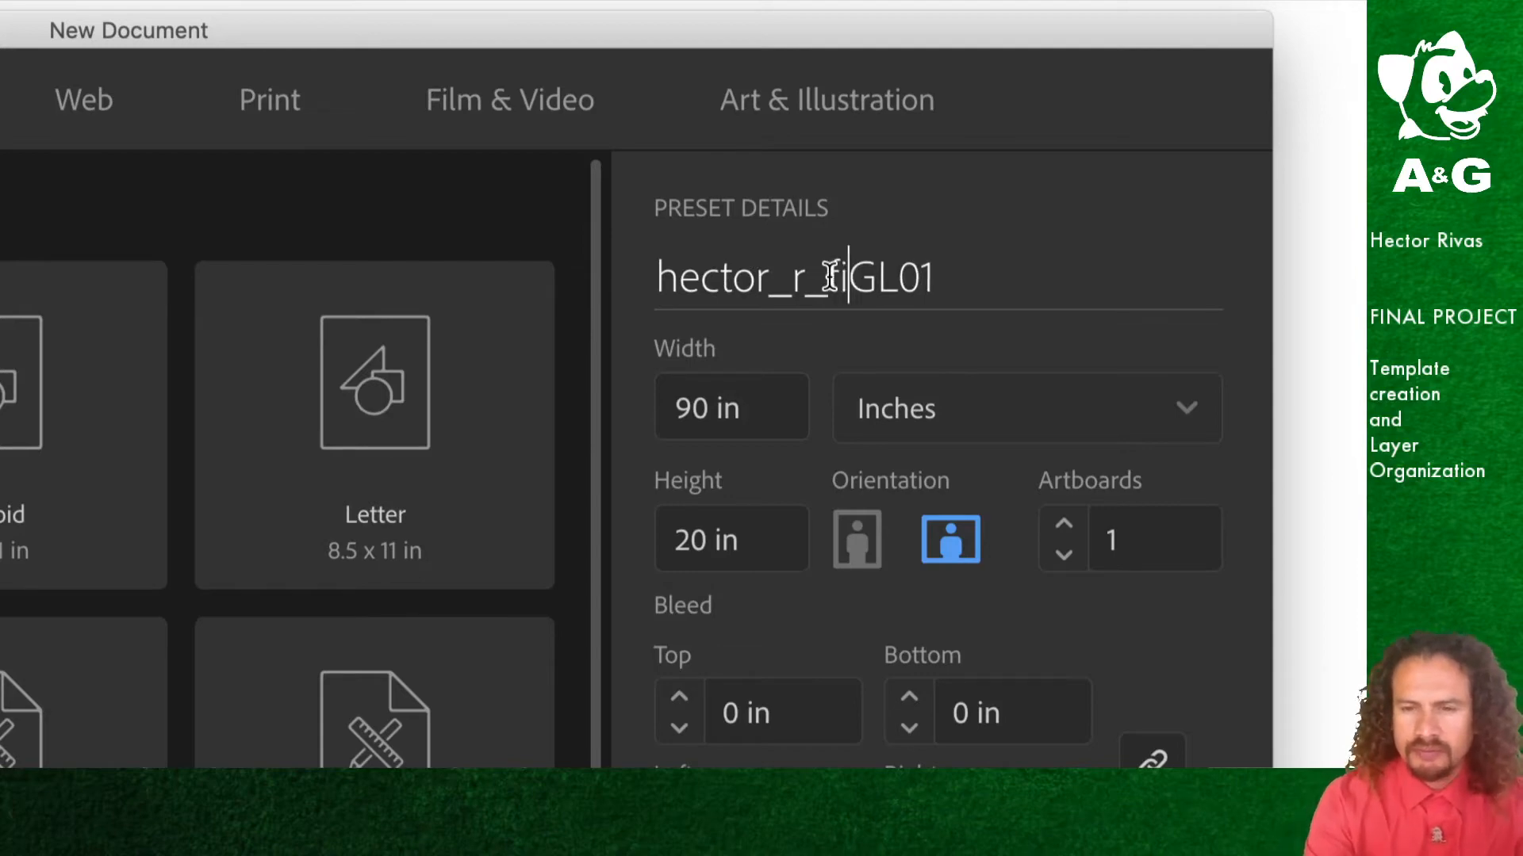
text(_)
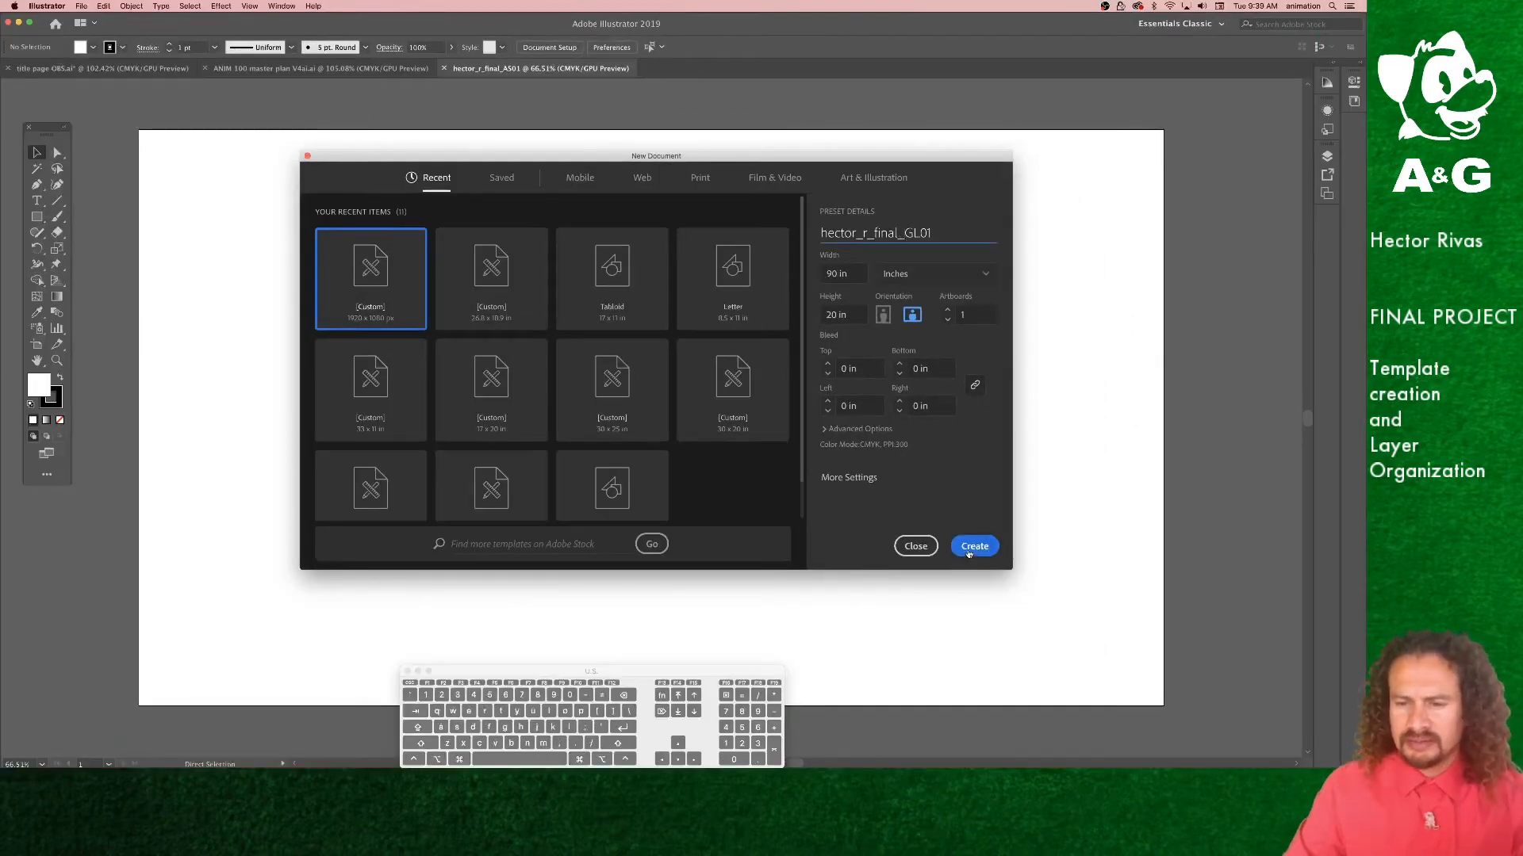
click(970, 549)
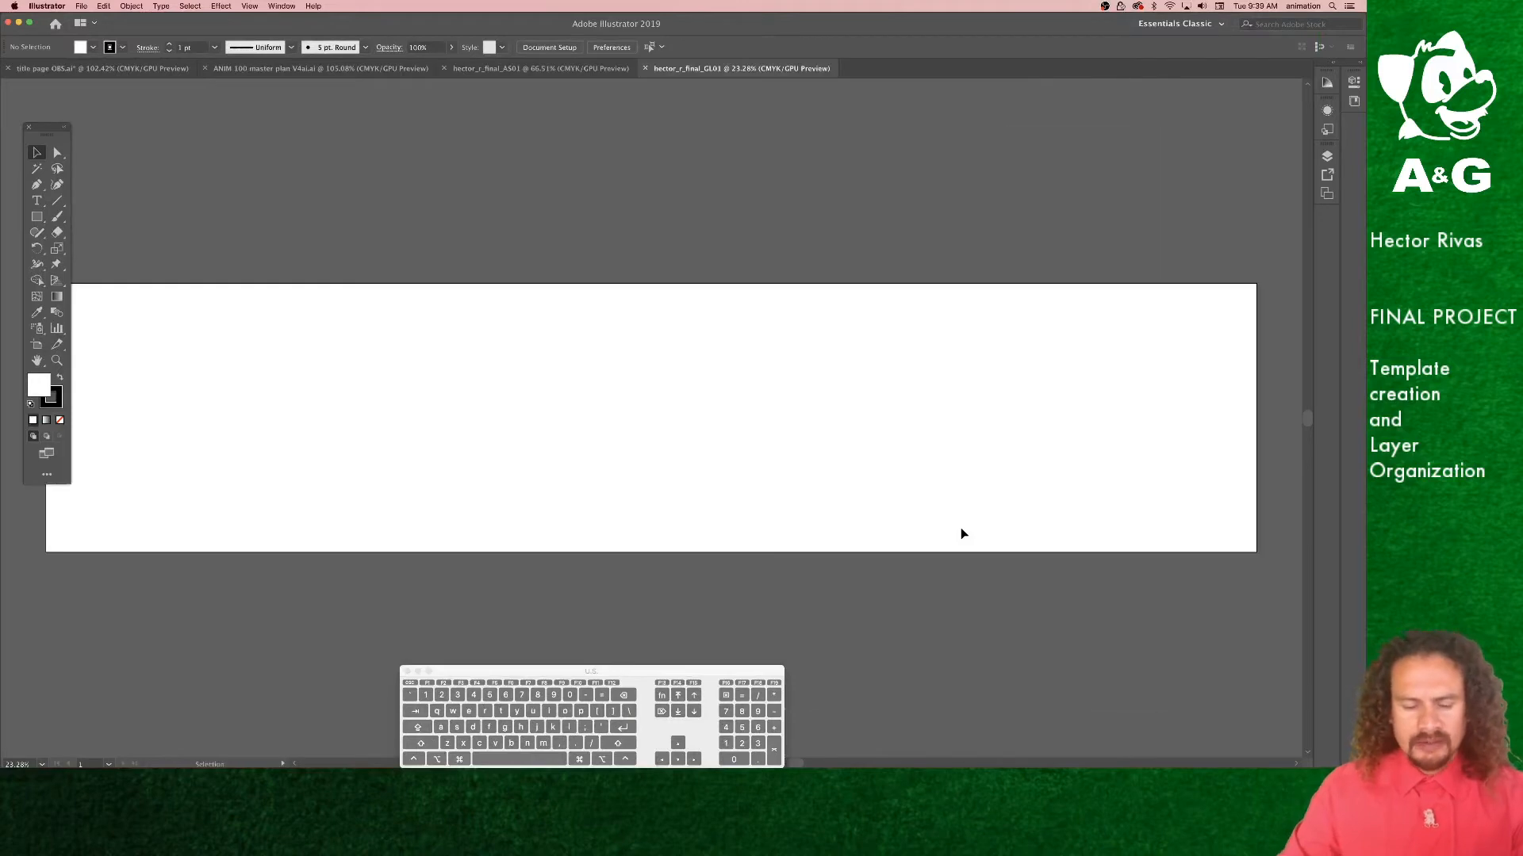
Step: Open the Layers panel
key(super+minus)
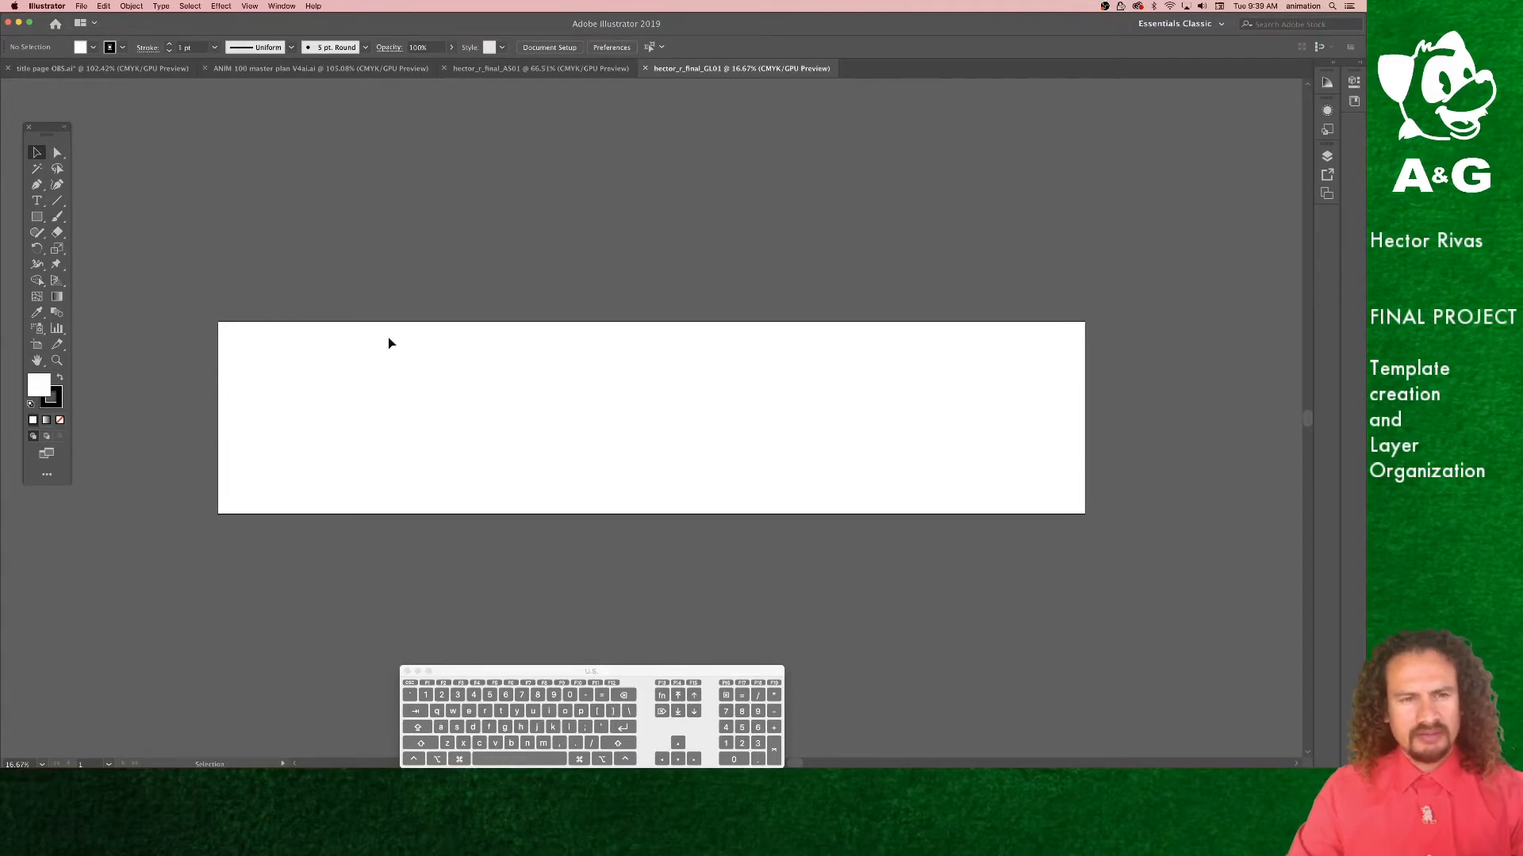
mouse_move(501, 38)
mouse_down()
mouse_move(525, 145)
mouse_move(497, 49)
mouse_up()
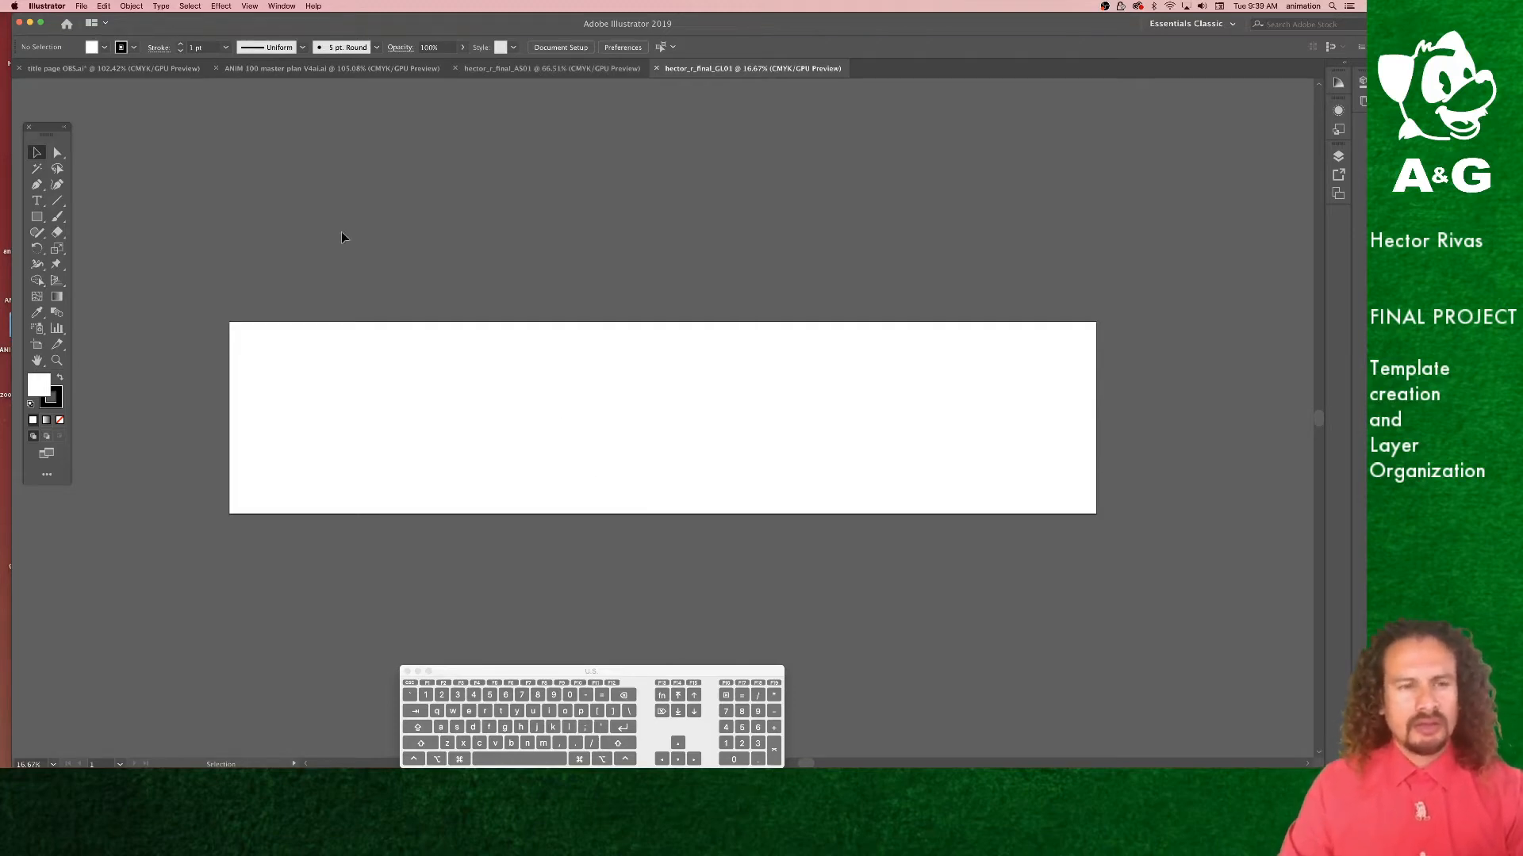
click(596, 69)
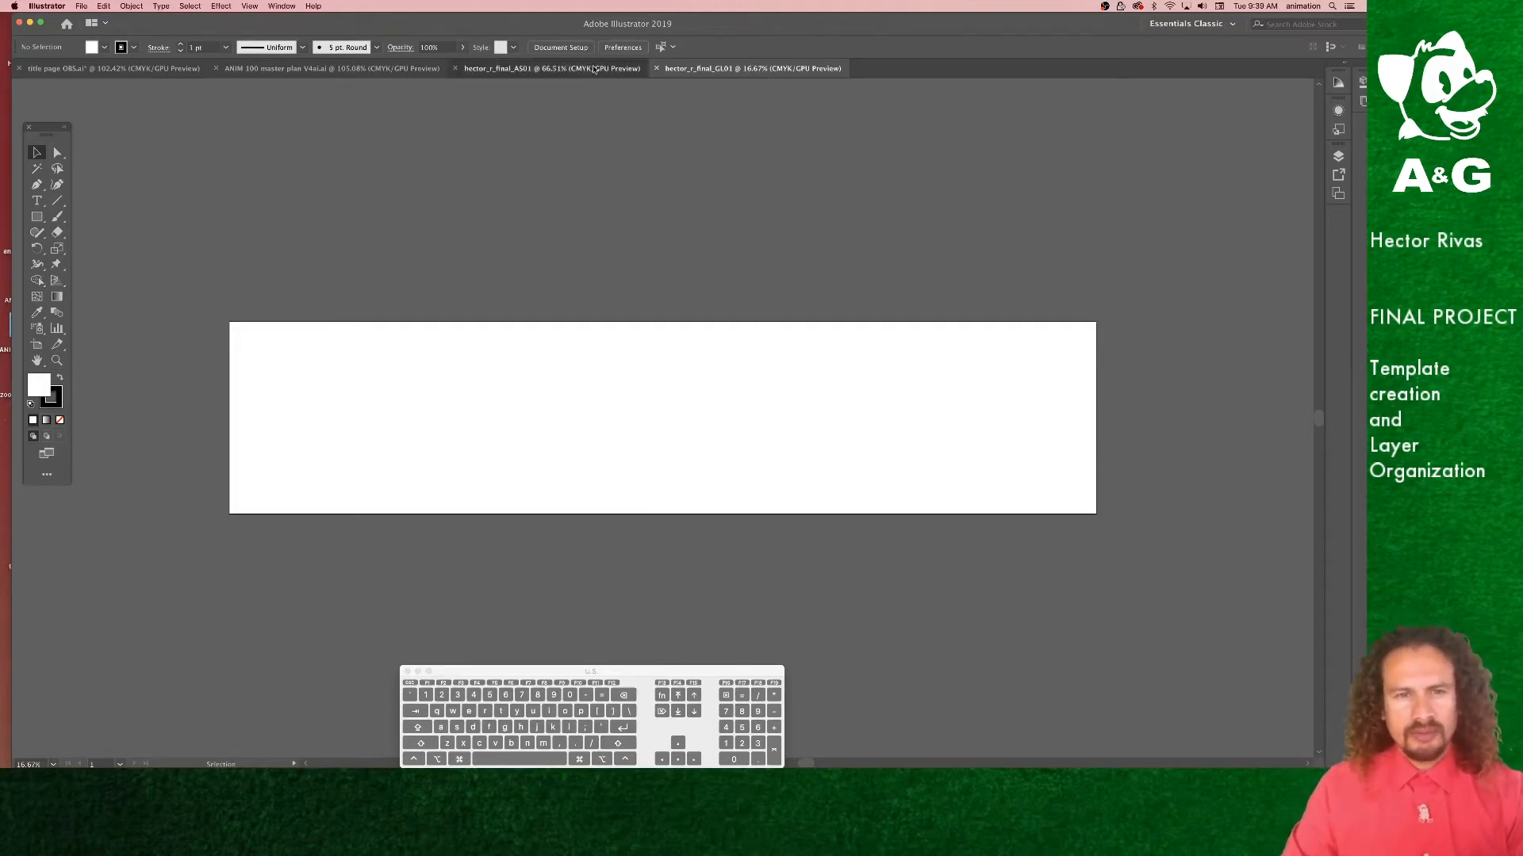
click(710, 72)
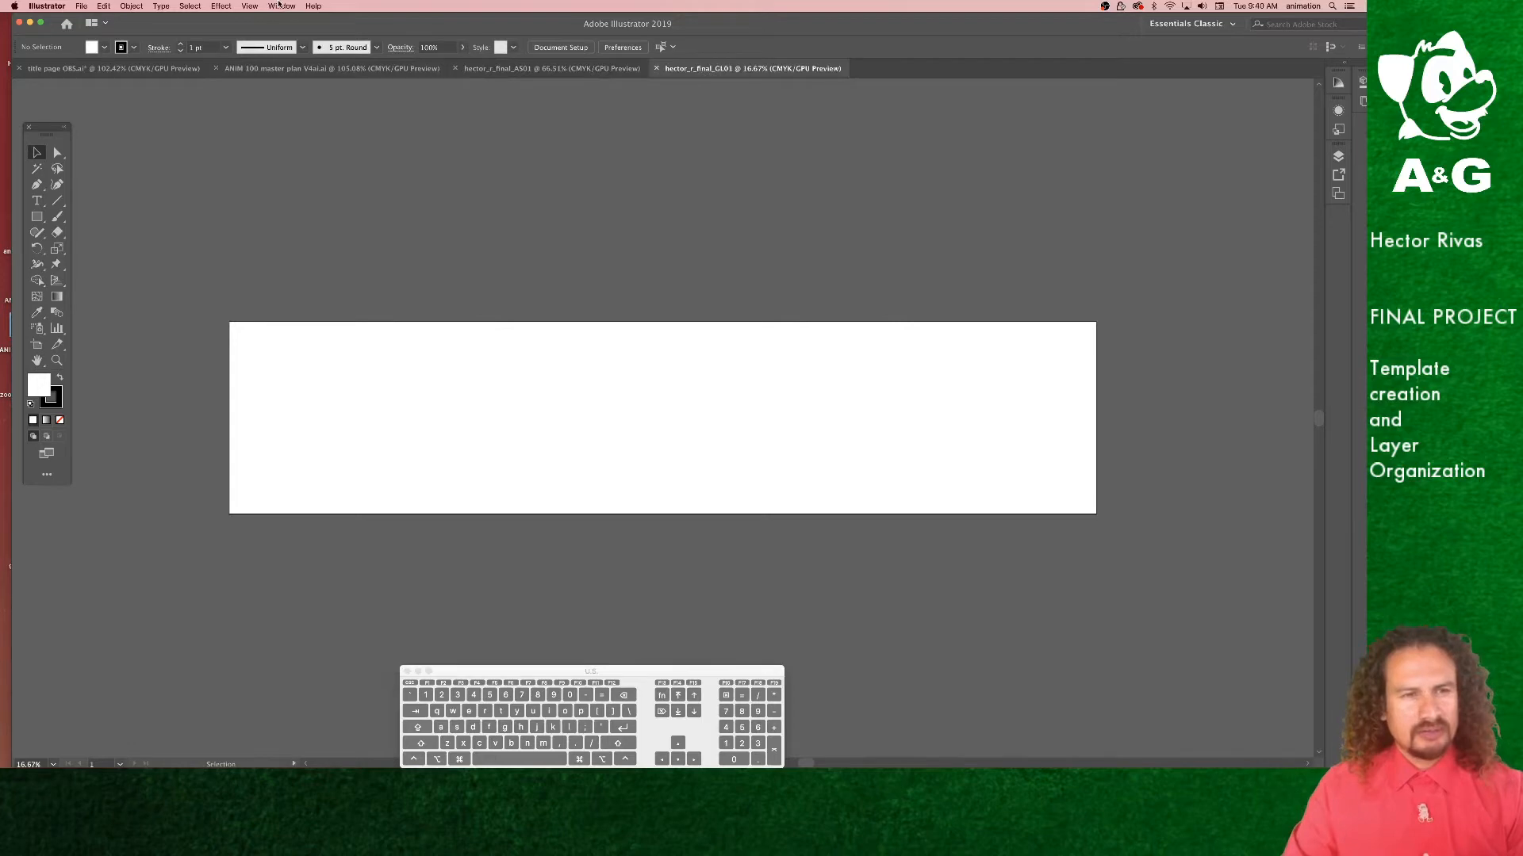
click(281, 6)
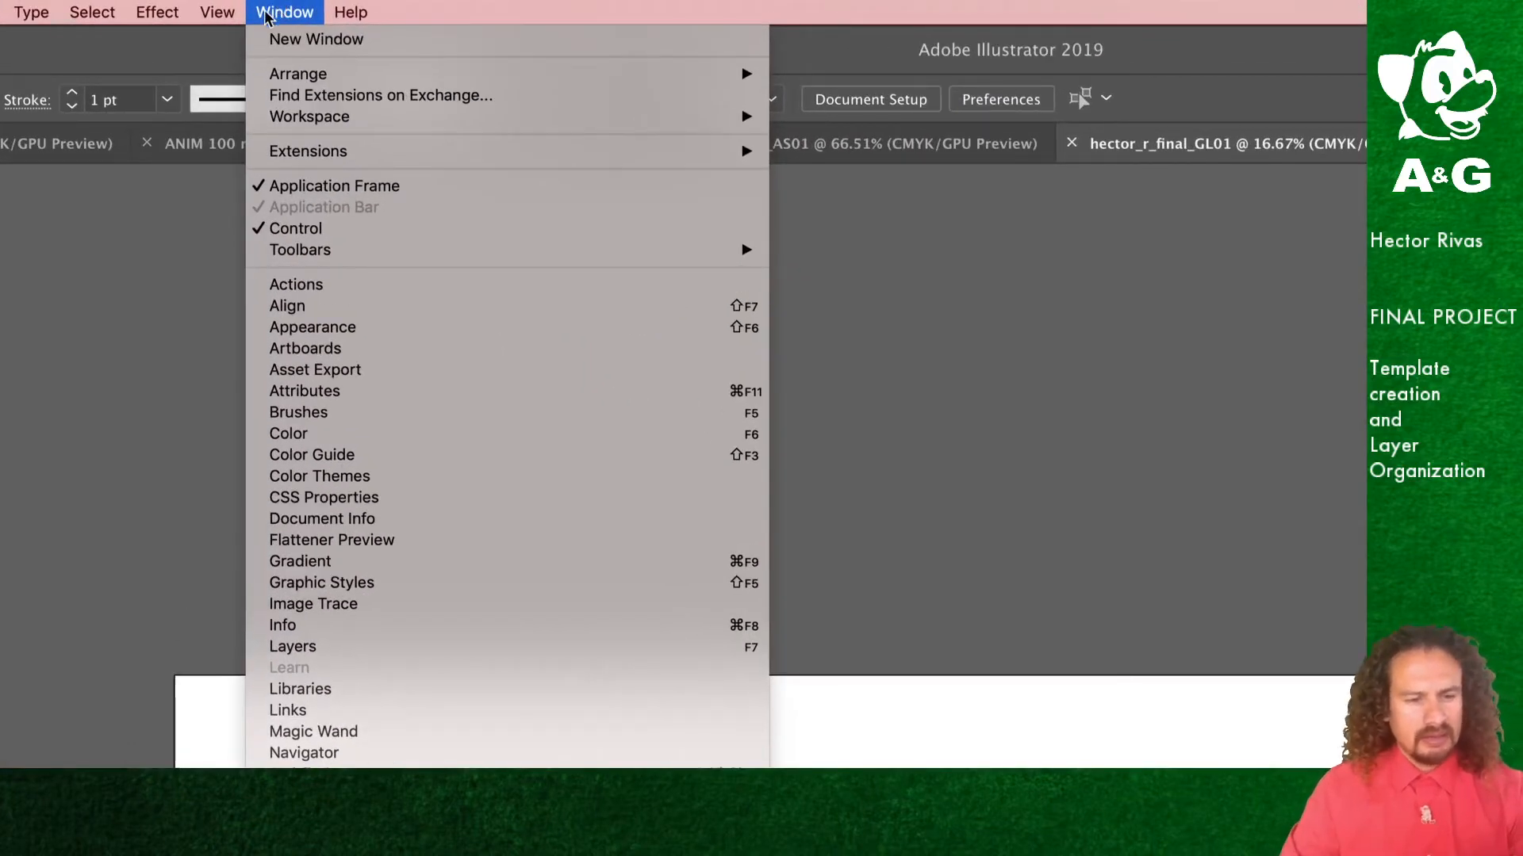
click(302, 655)
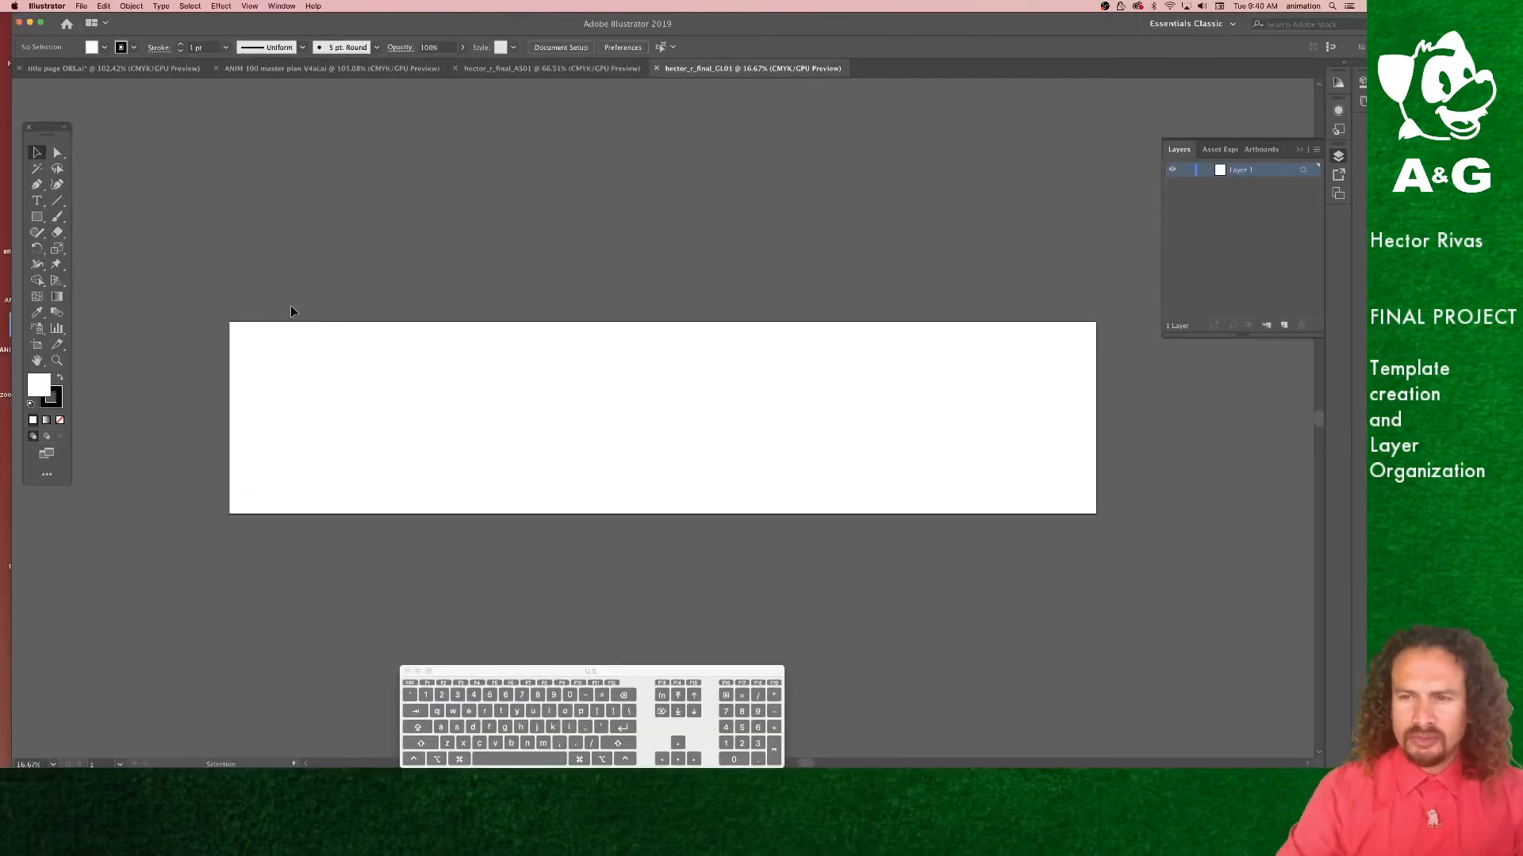
Step: Float the Layers panel over the canvas and close the docked Asset Export and Artboards panel group
drag(1174, 156, 904, 116)
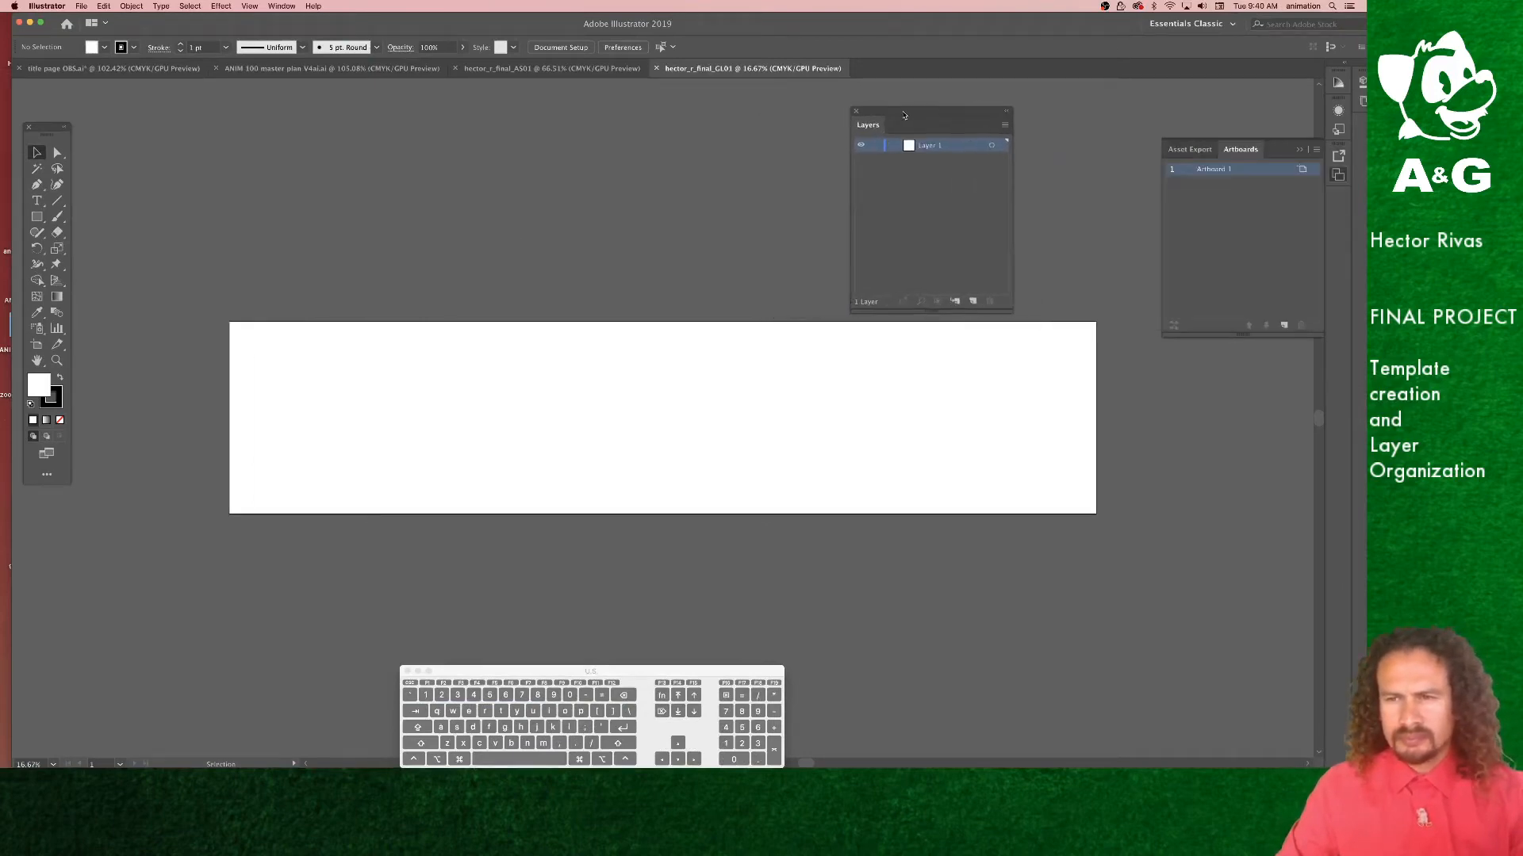
click(1302, 152)
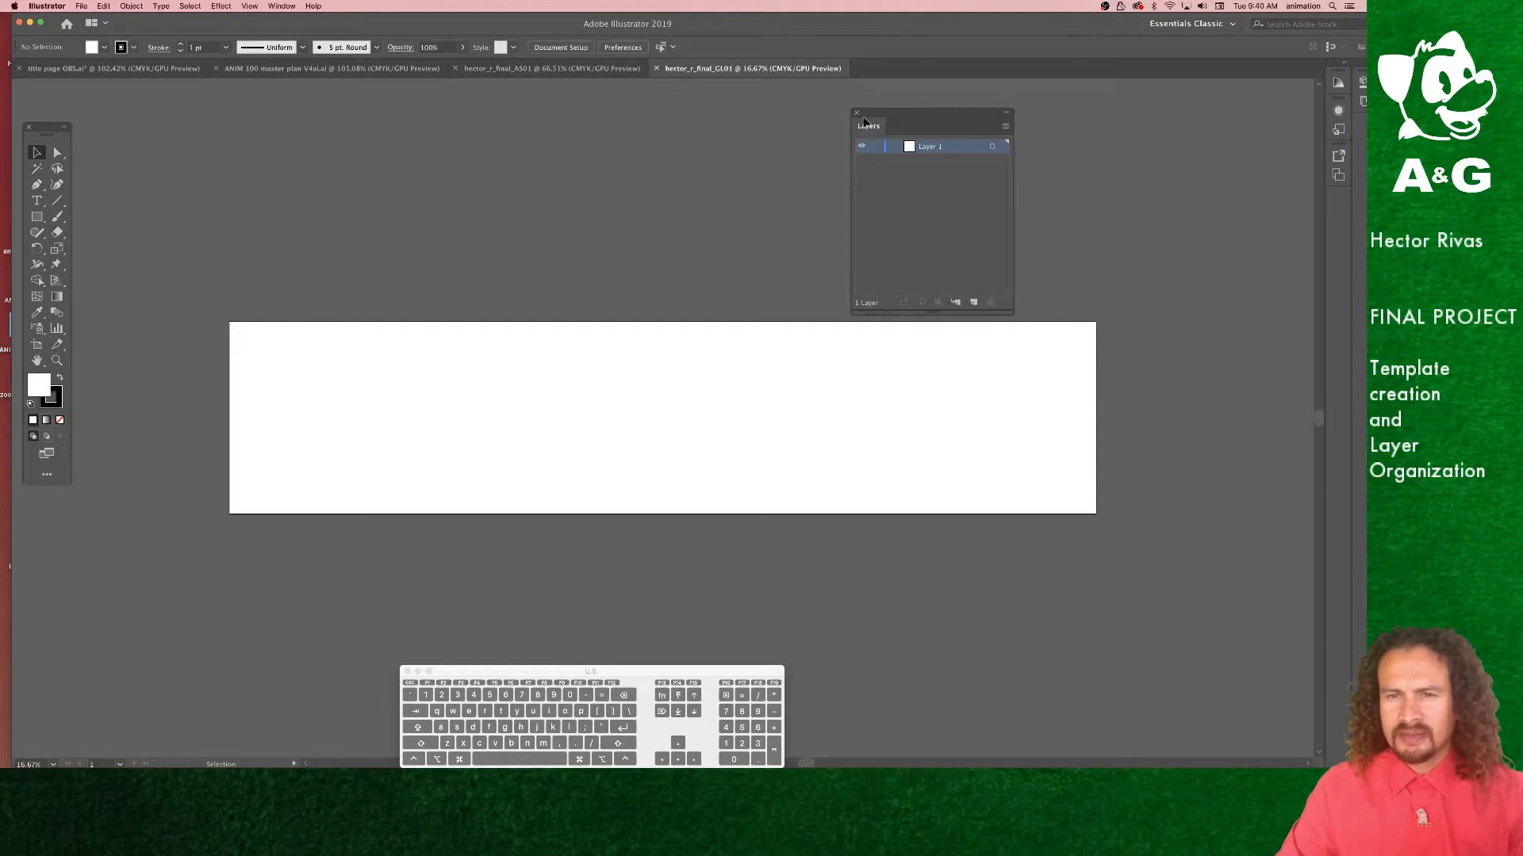
drag(897, 116, 321, 306)
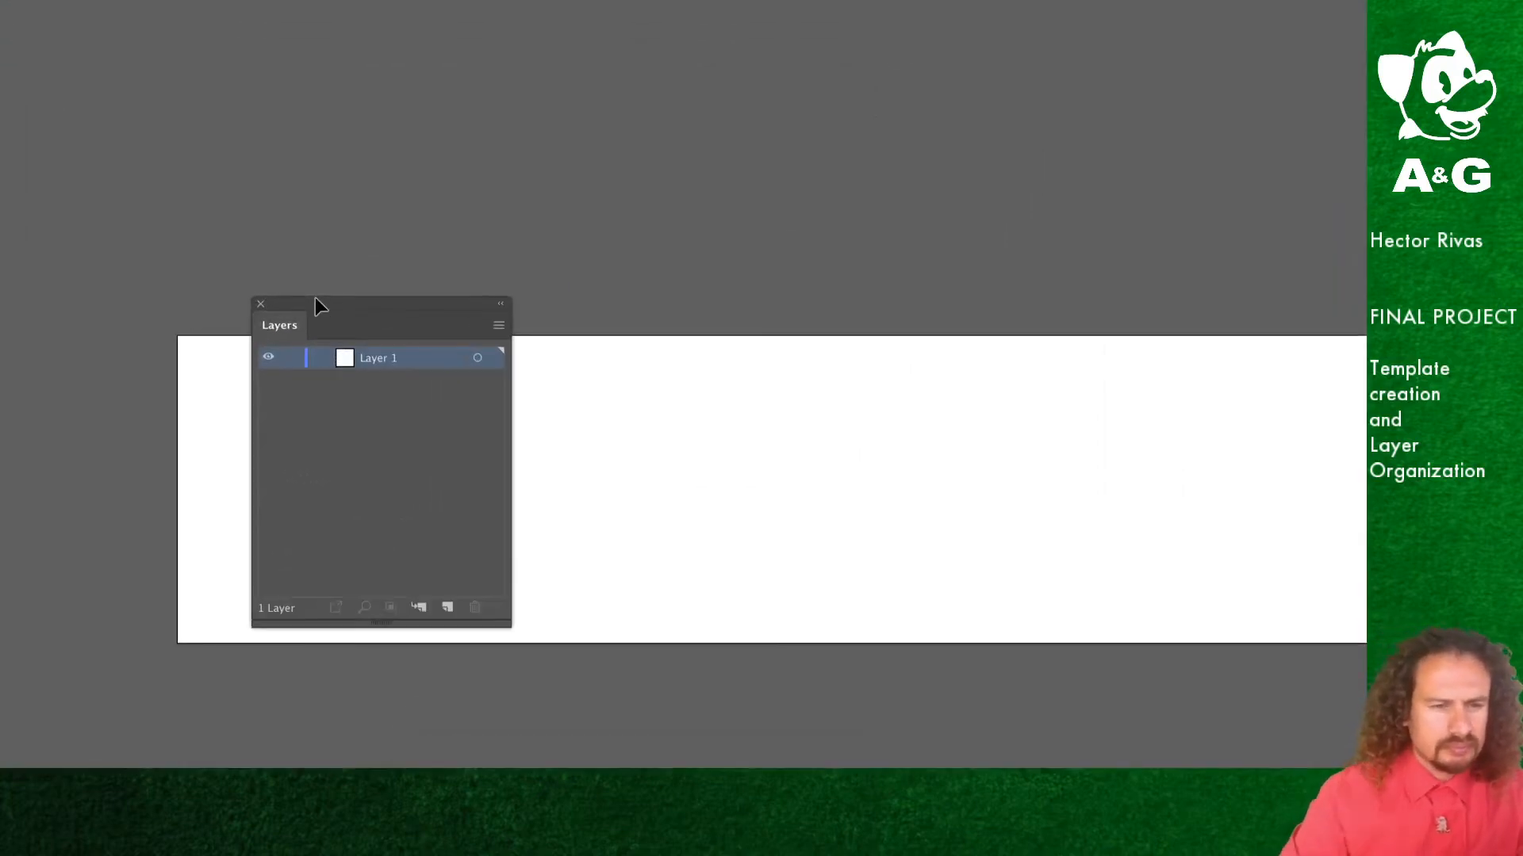
drag(316, 303, 577, 244)
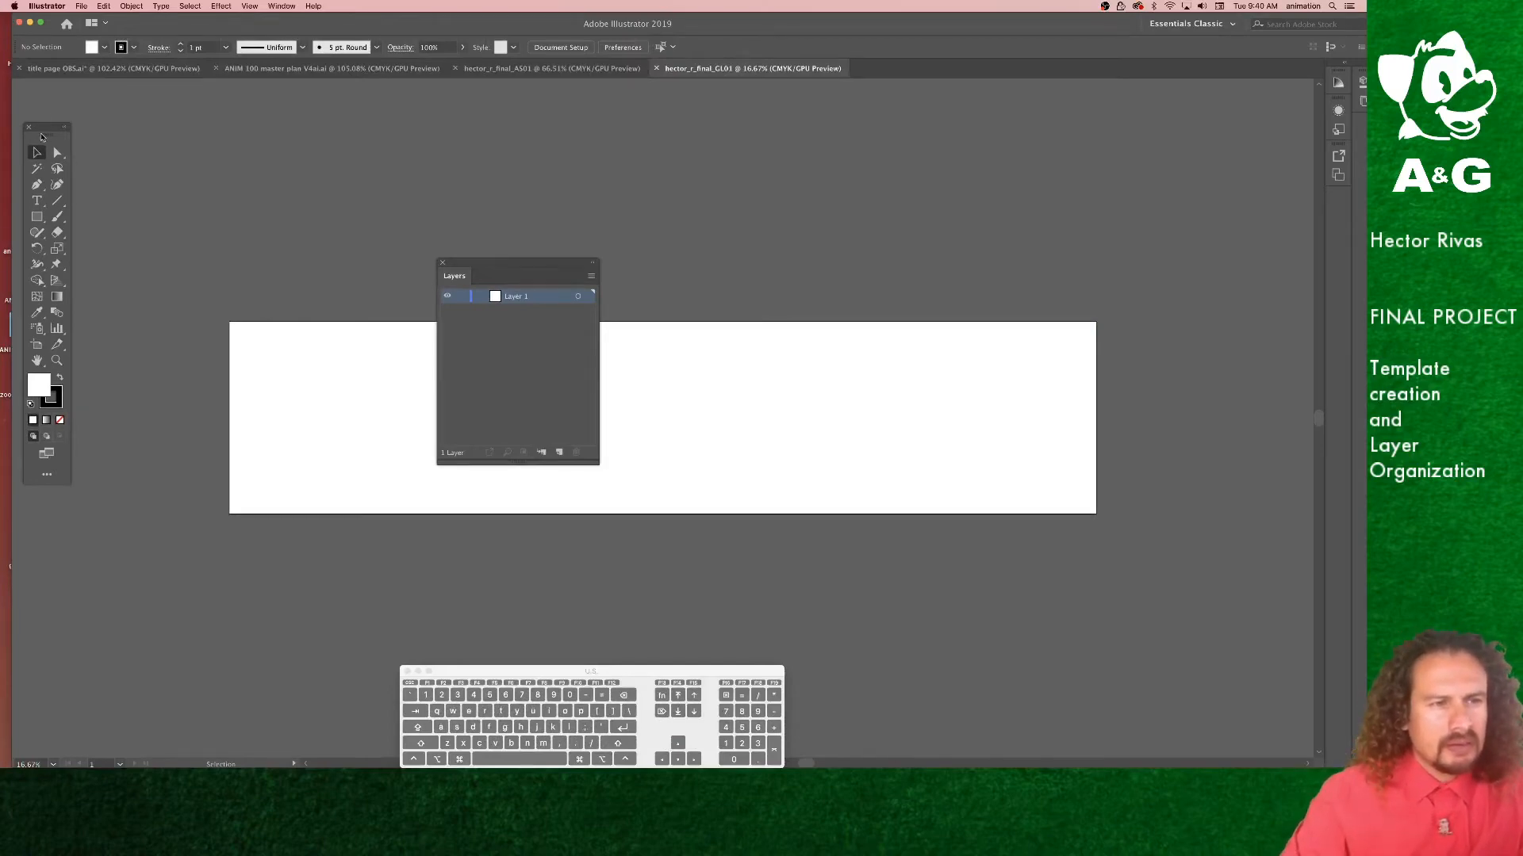
Step: Place the toolbar beside the Layers panel over the canvas and select the Rectangle tool
drag(42, 137, 708, 225)
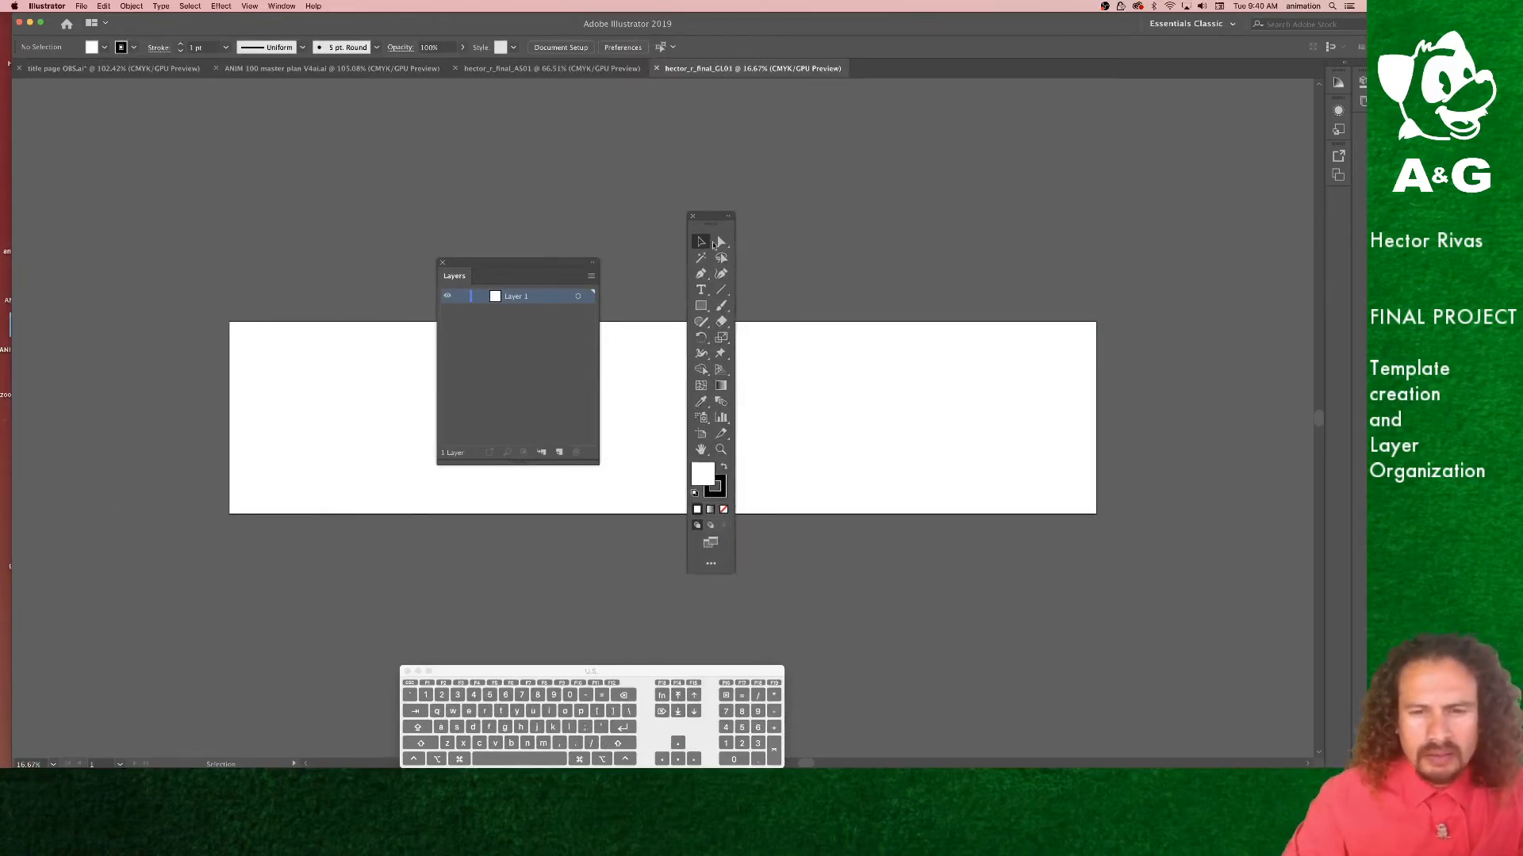
click(701, 306)
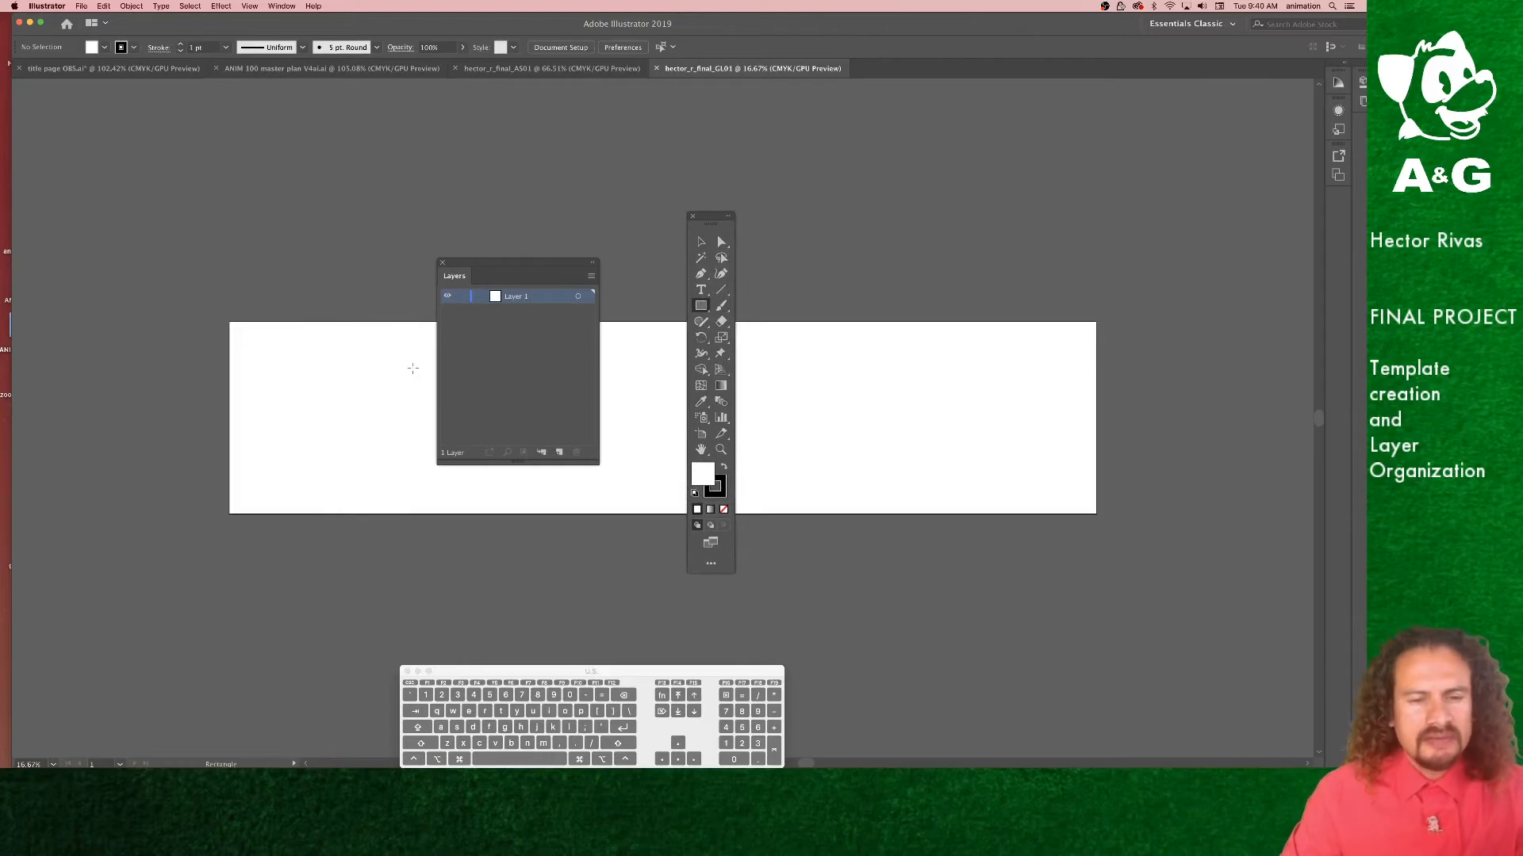
drag(482, 269, 372, 264)
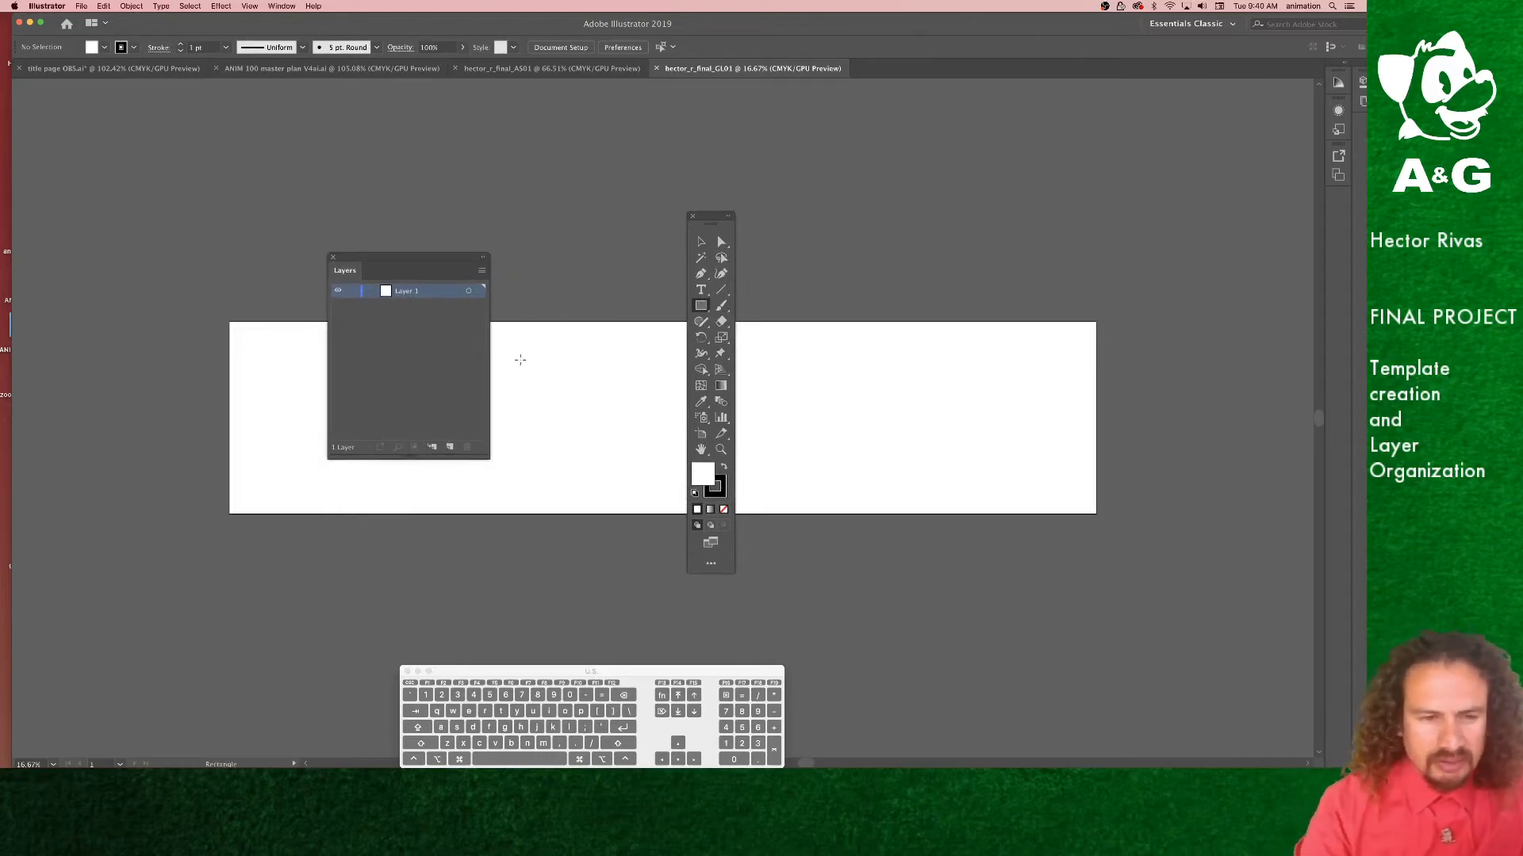
drag(429, 270, 587, 243)
key(super+equal)
key(super+equal)
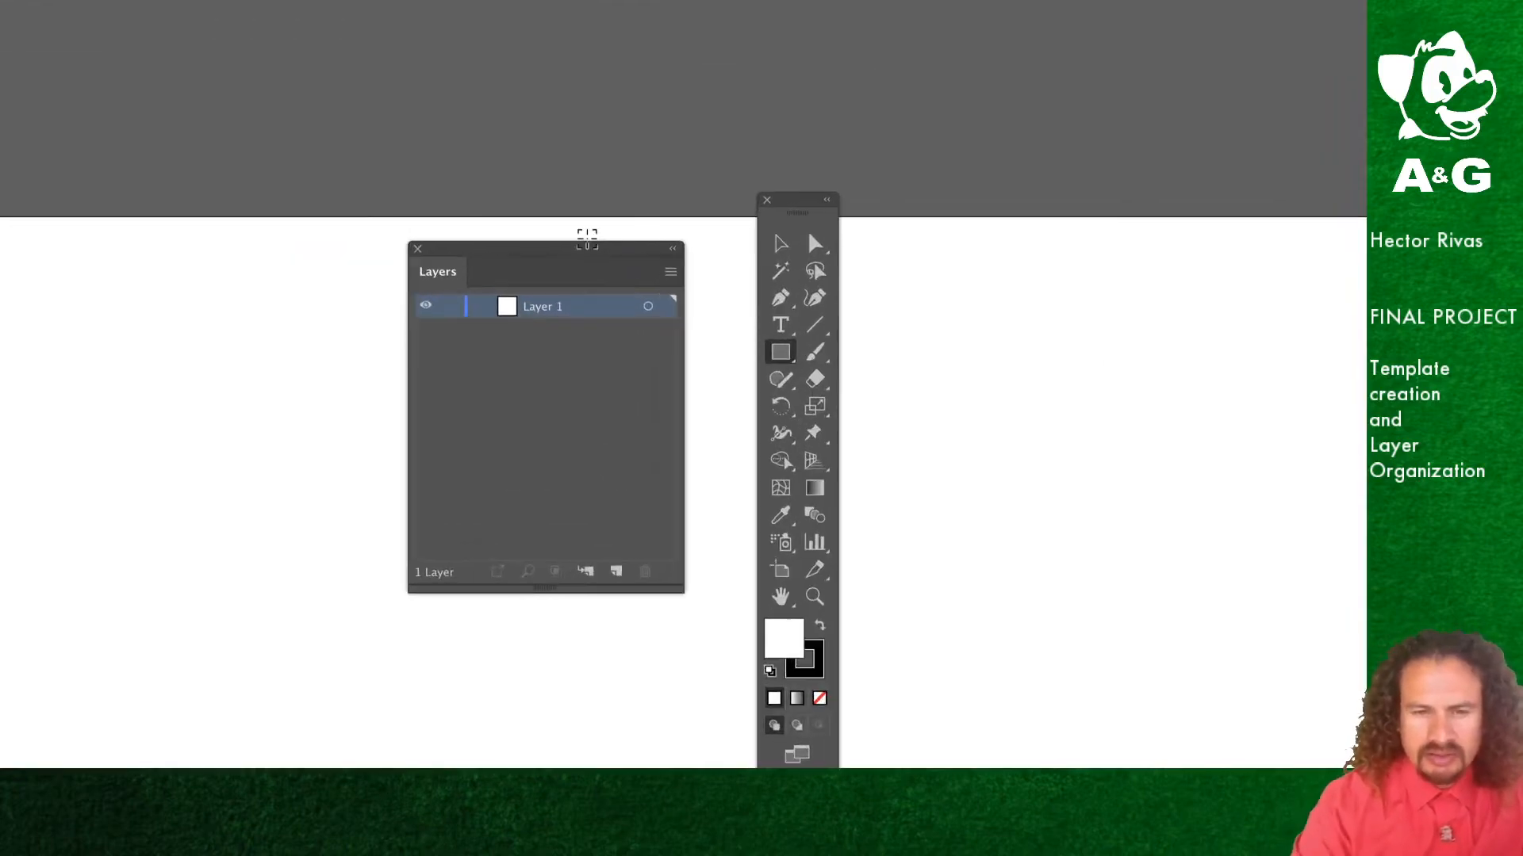
mouse_move(611, 253)
mouse_down()
mouse_move(663, 187)
mouse_move(652, 153)
mouse_move(639, 252)
mouse_up()
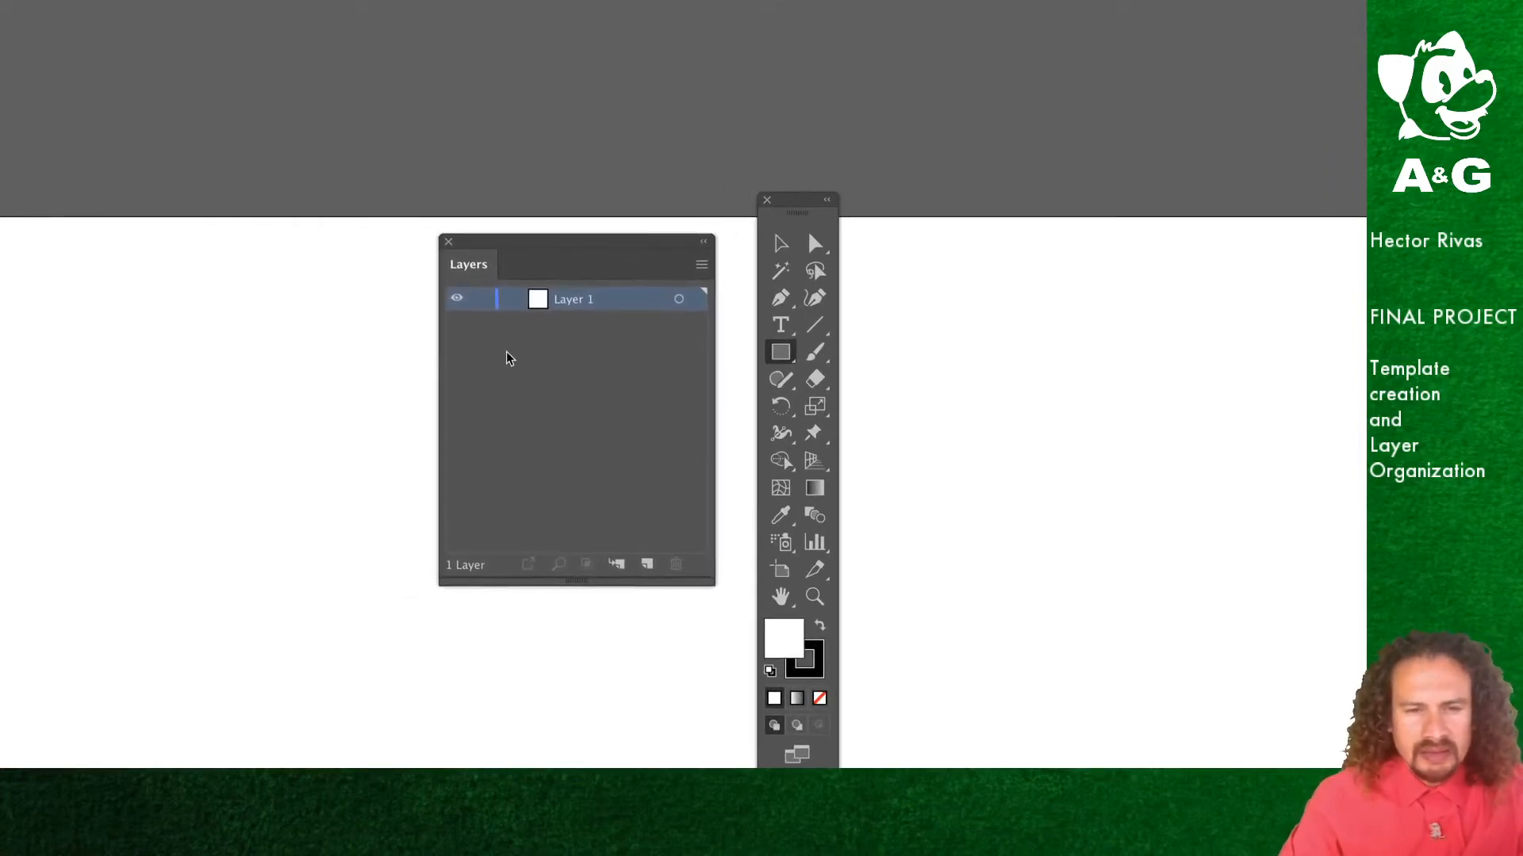
Step: Rename Layer 1 to background
double_click(559, 307)
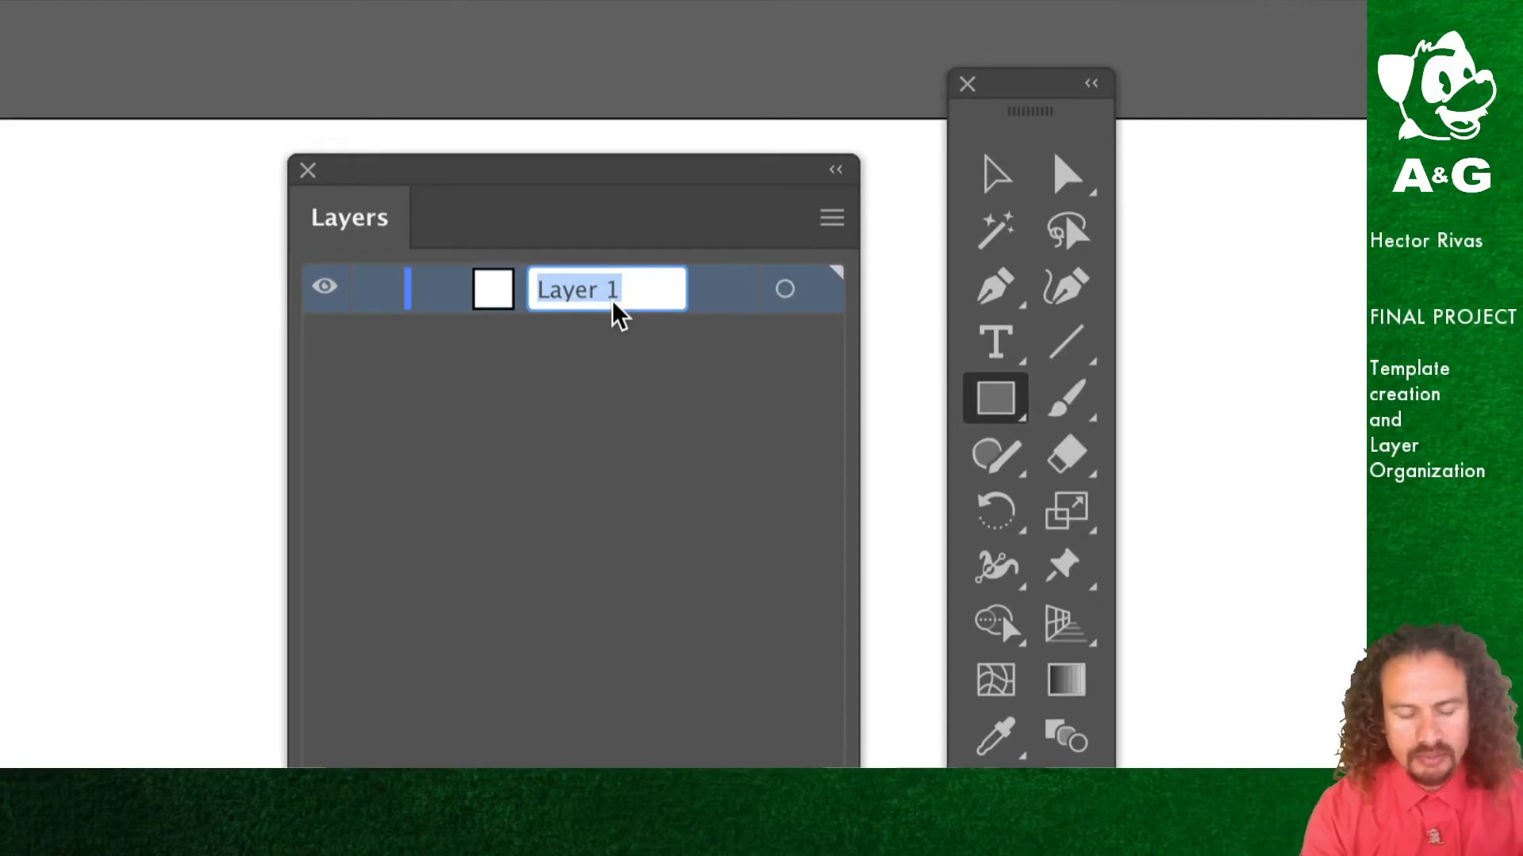
text(back)
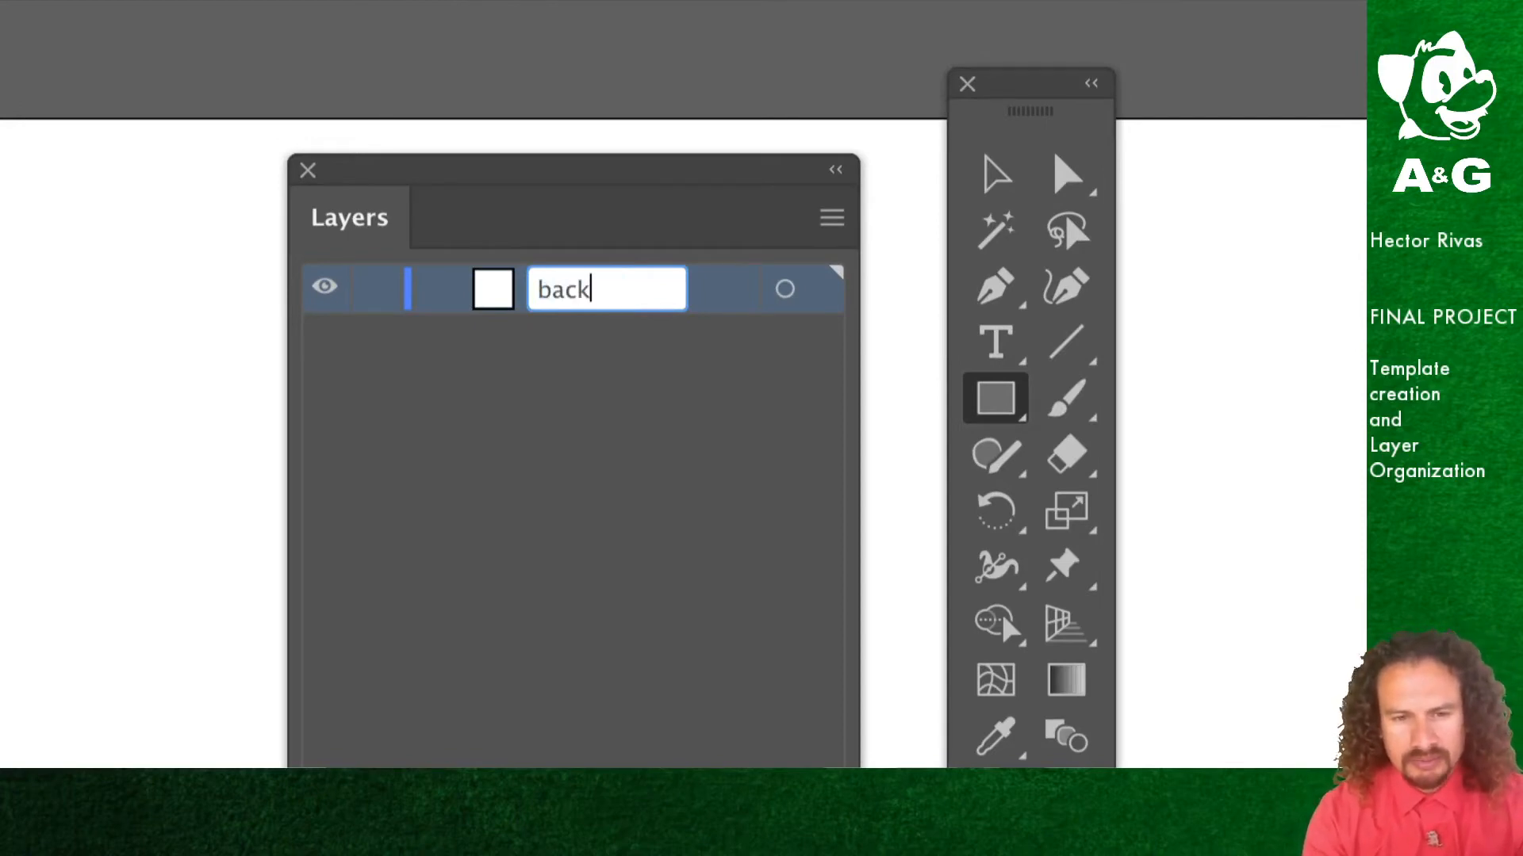
text(ground)
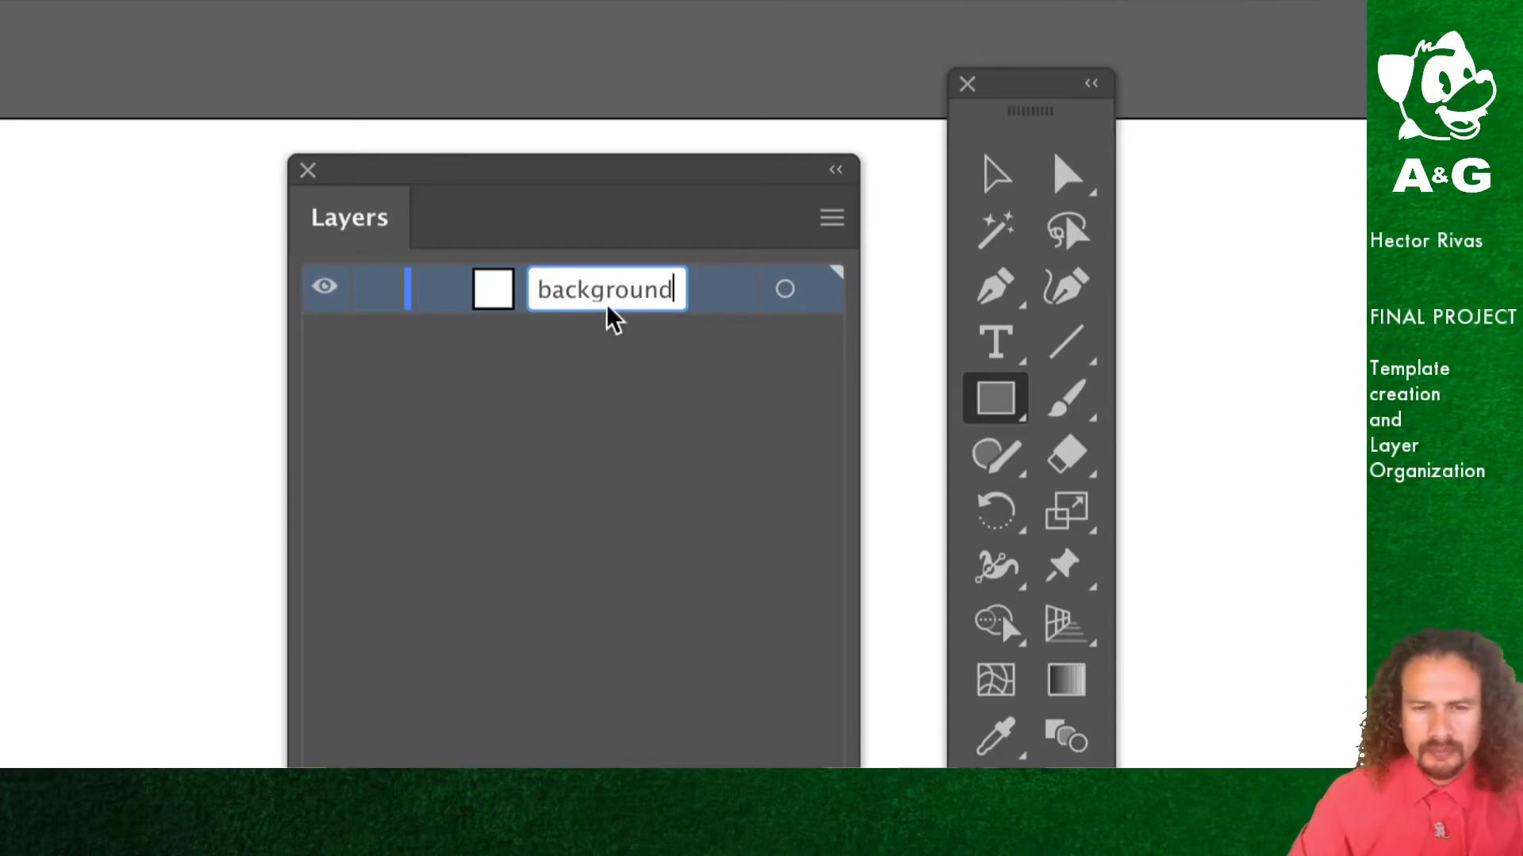
click(640, 364)
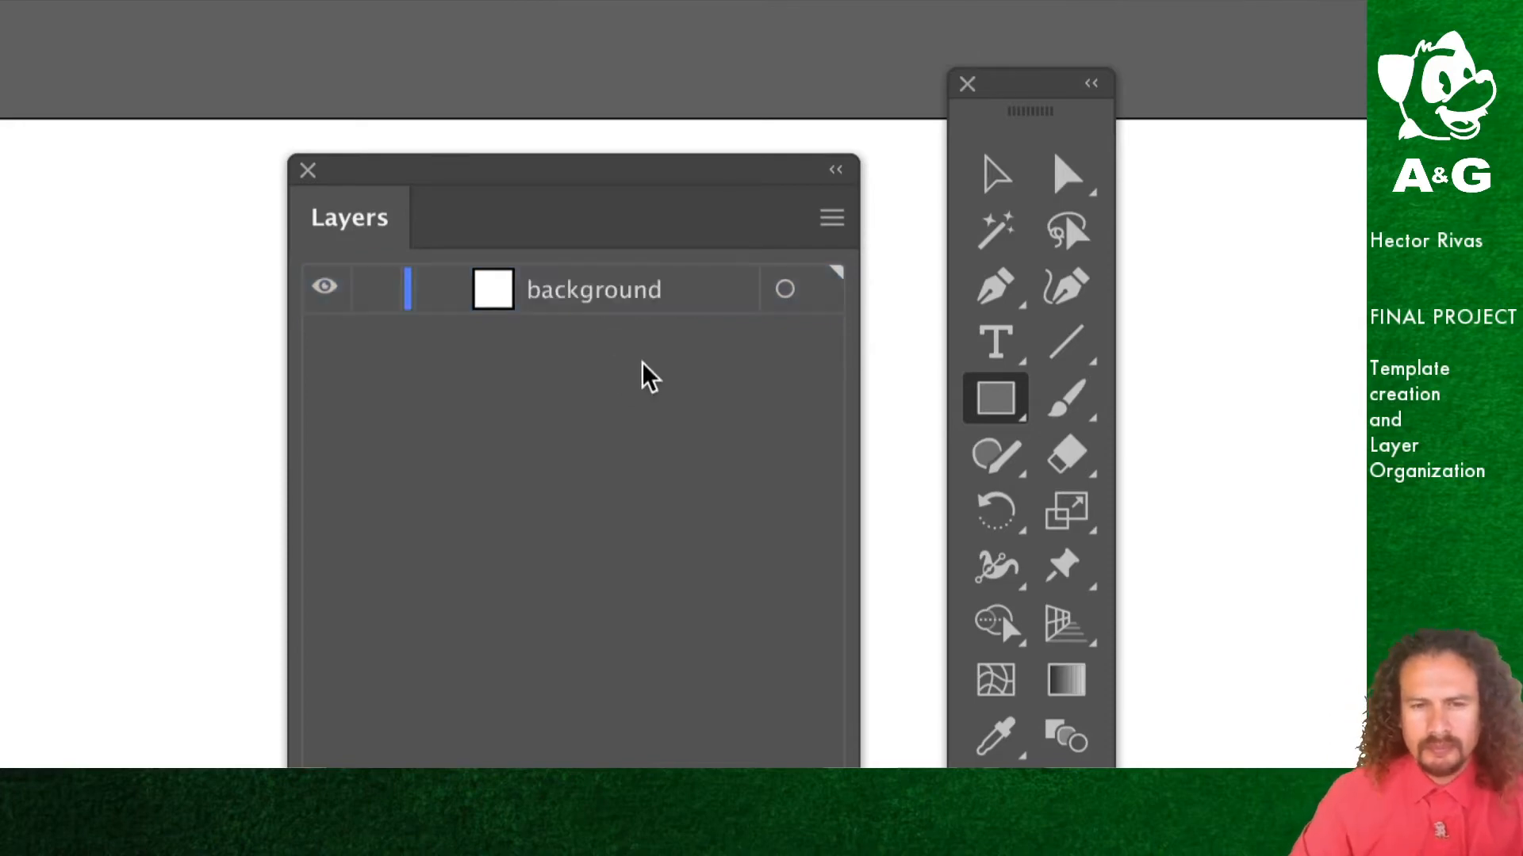
Step: Add a new layer above background and name it foreground
click(831, 217)
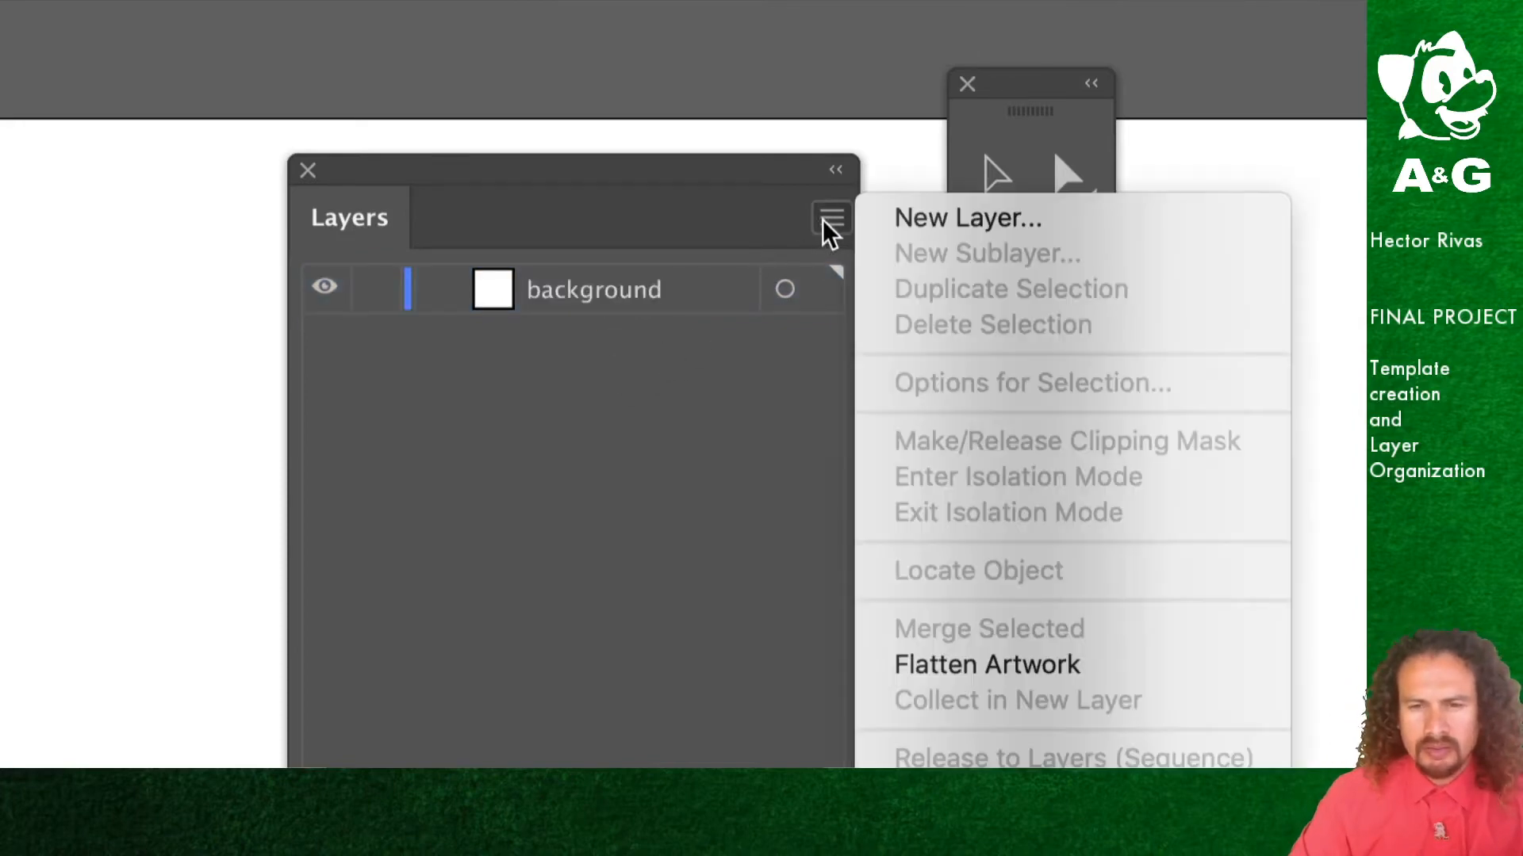
click(956, 224)
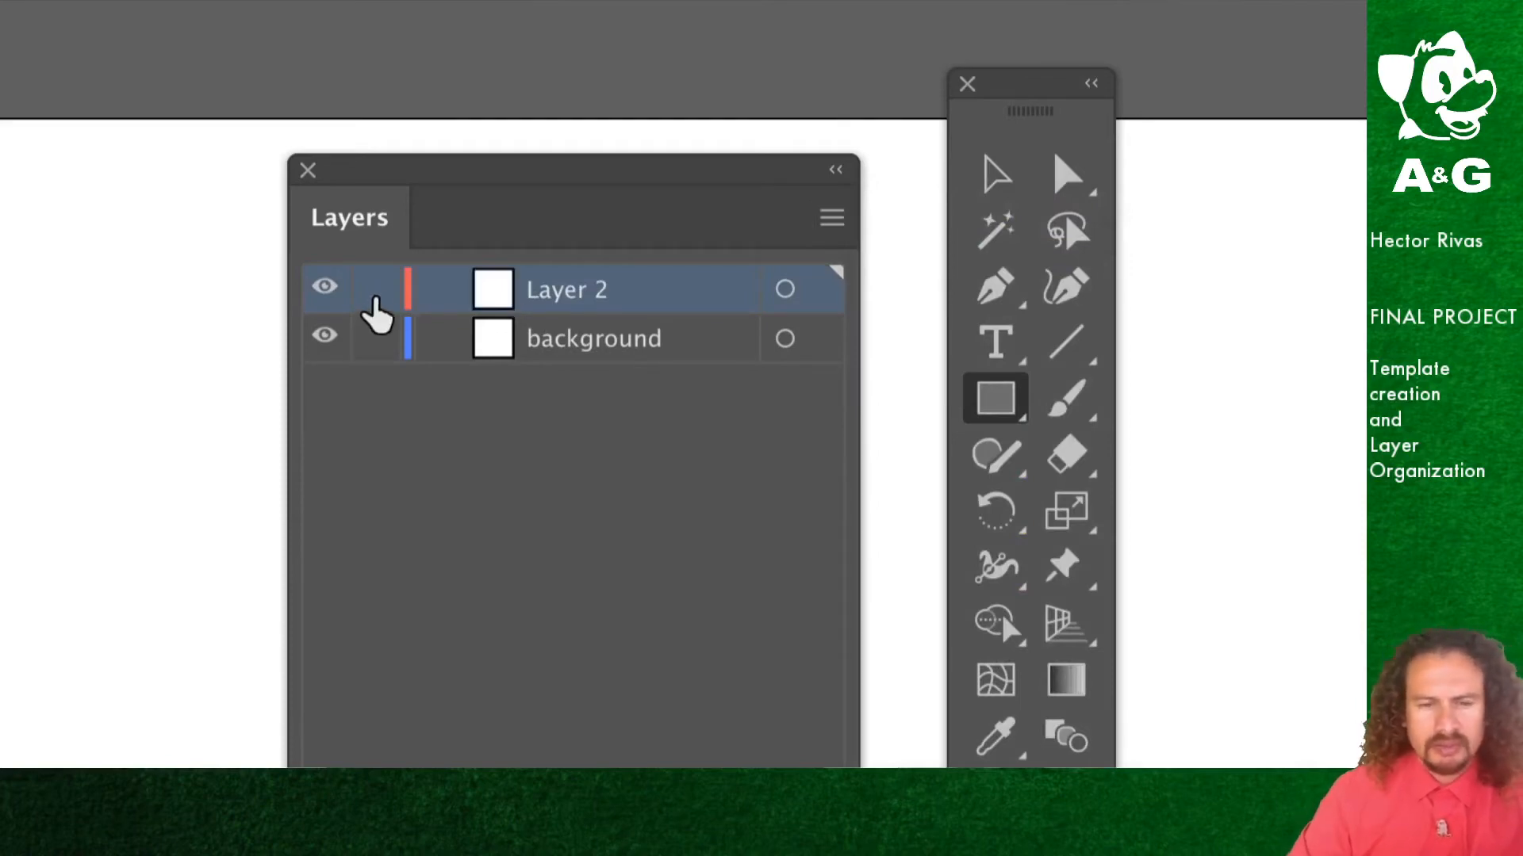
double_click(586, 289)
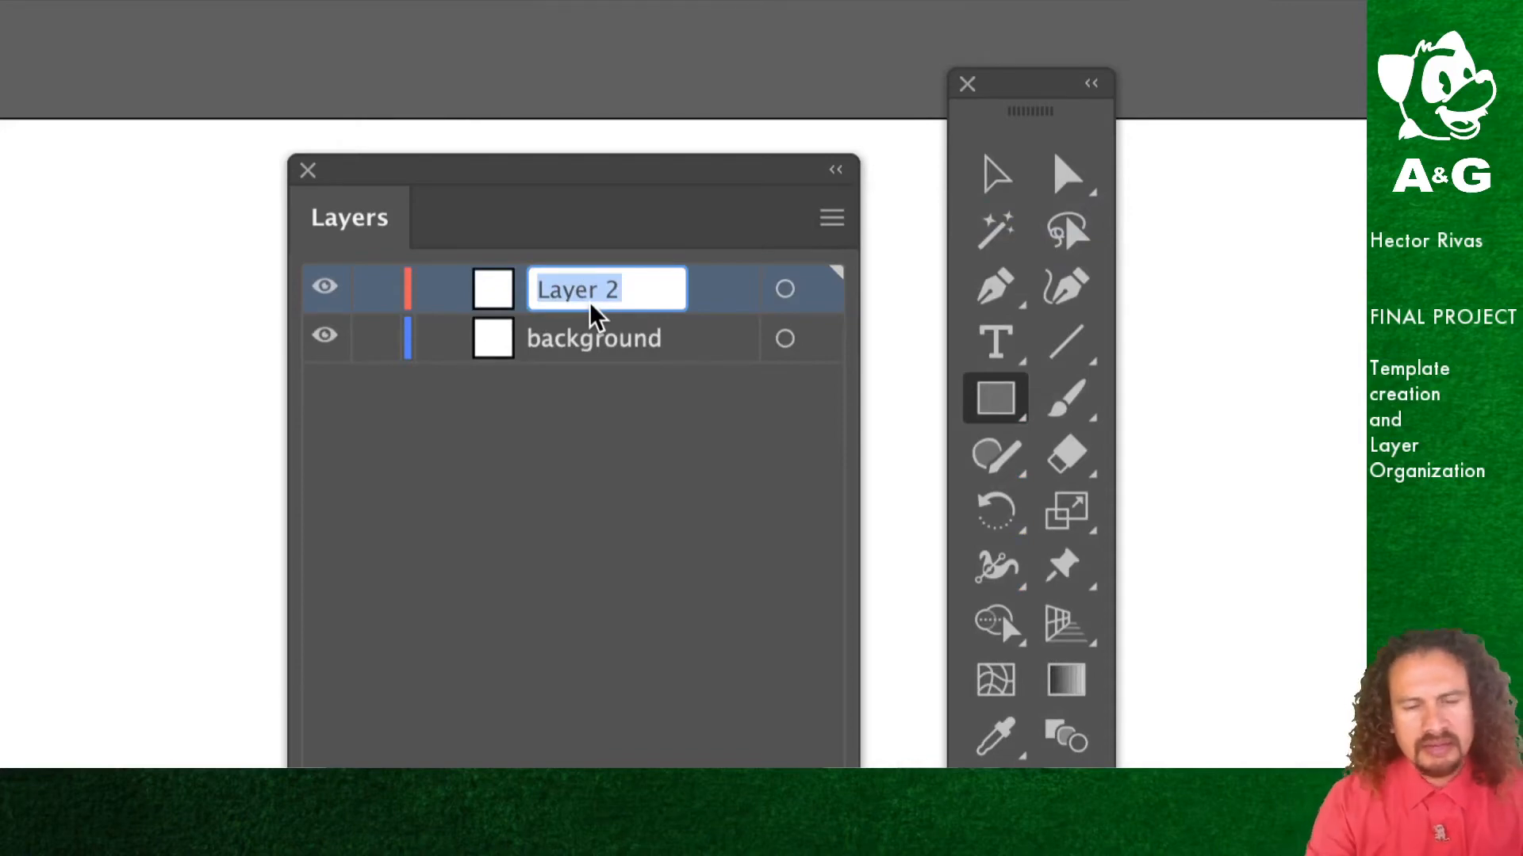
text(foreground)
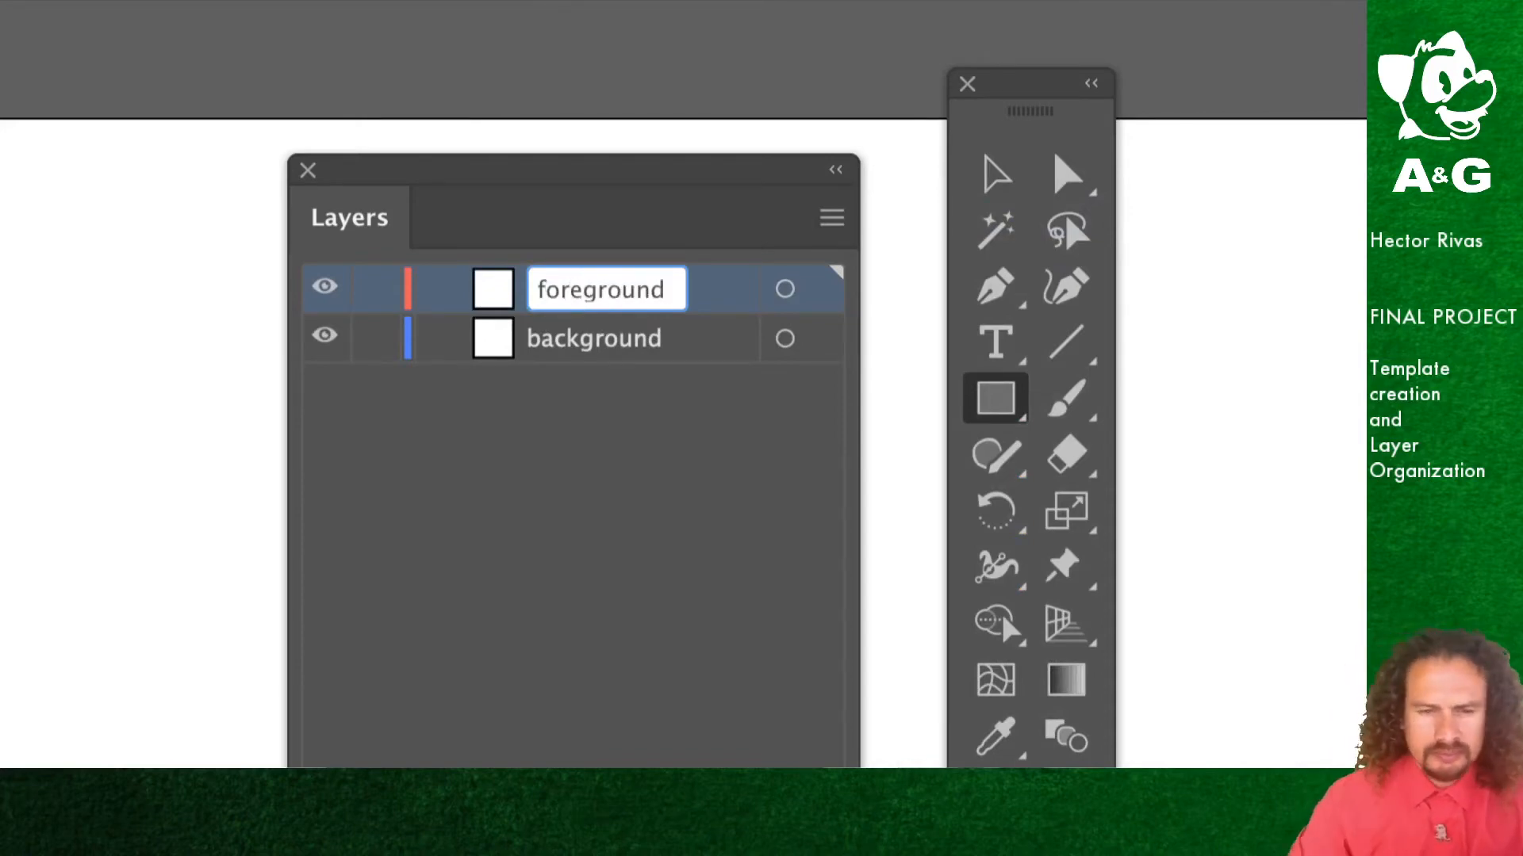
click(542, 492)
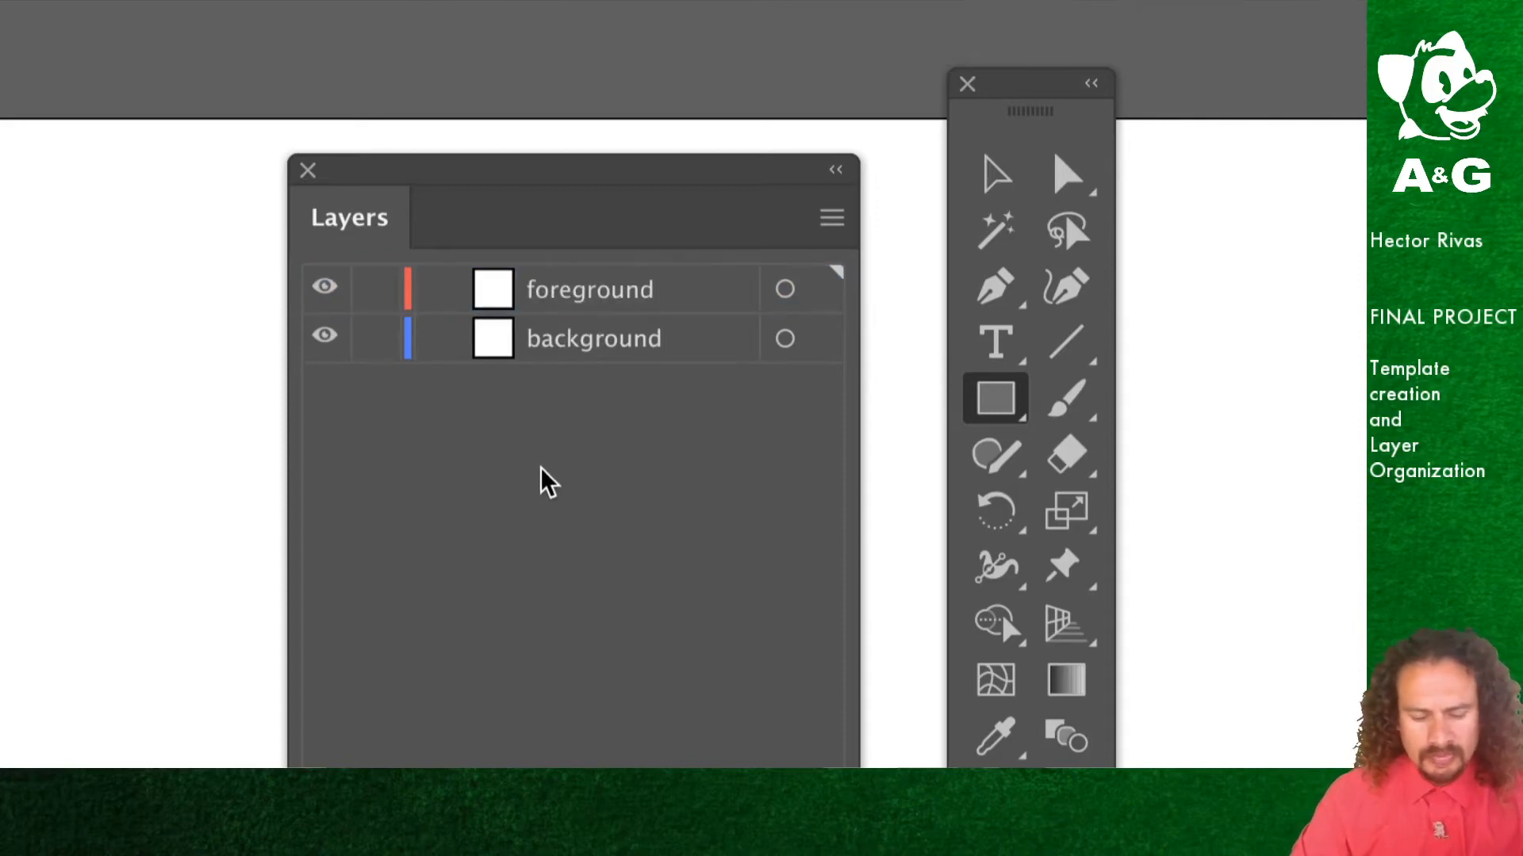
Step: Add a new layer above foreground and name it character art
click(833, 221)
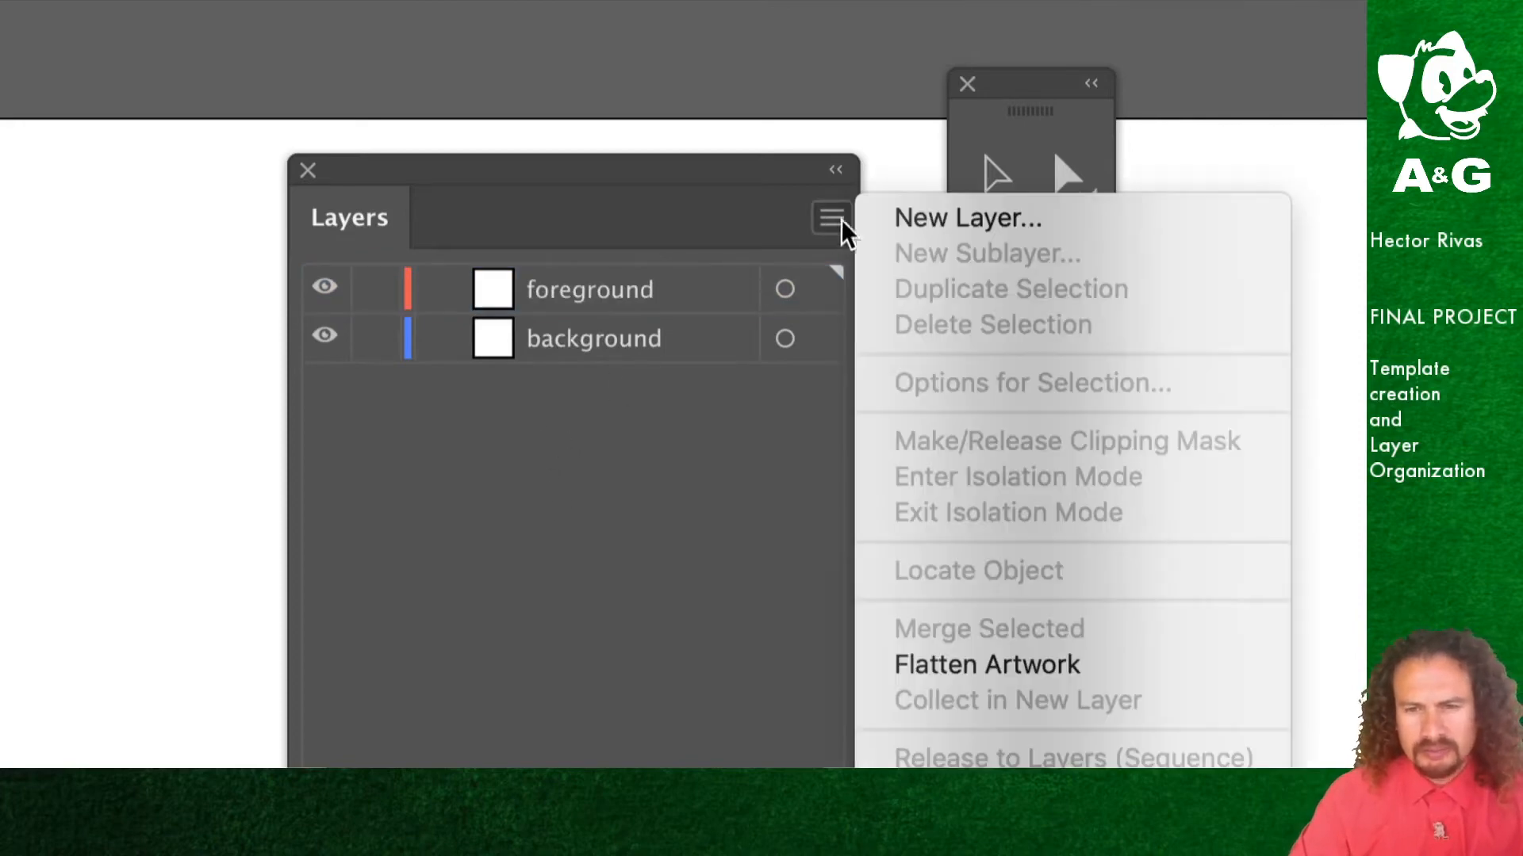
click(963, 224)
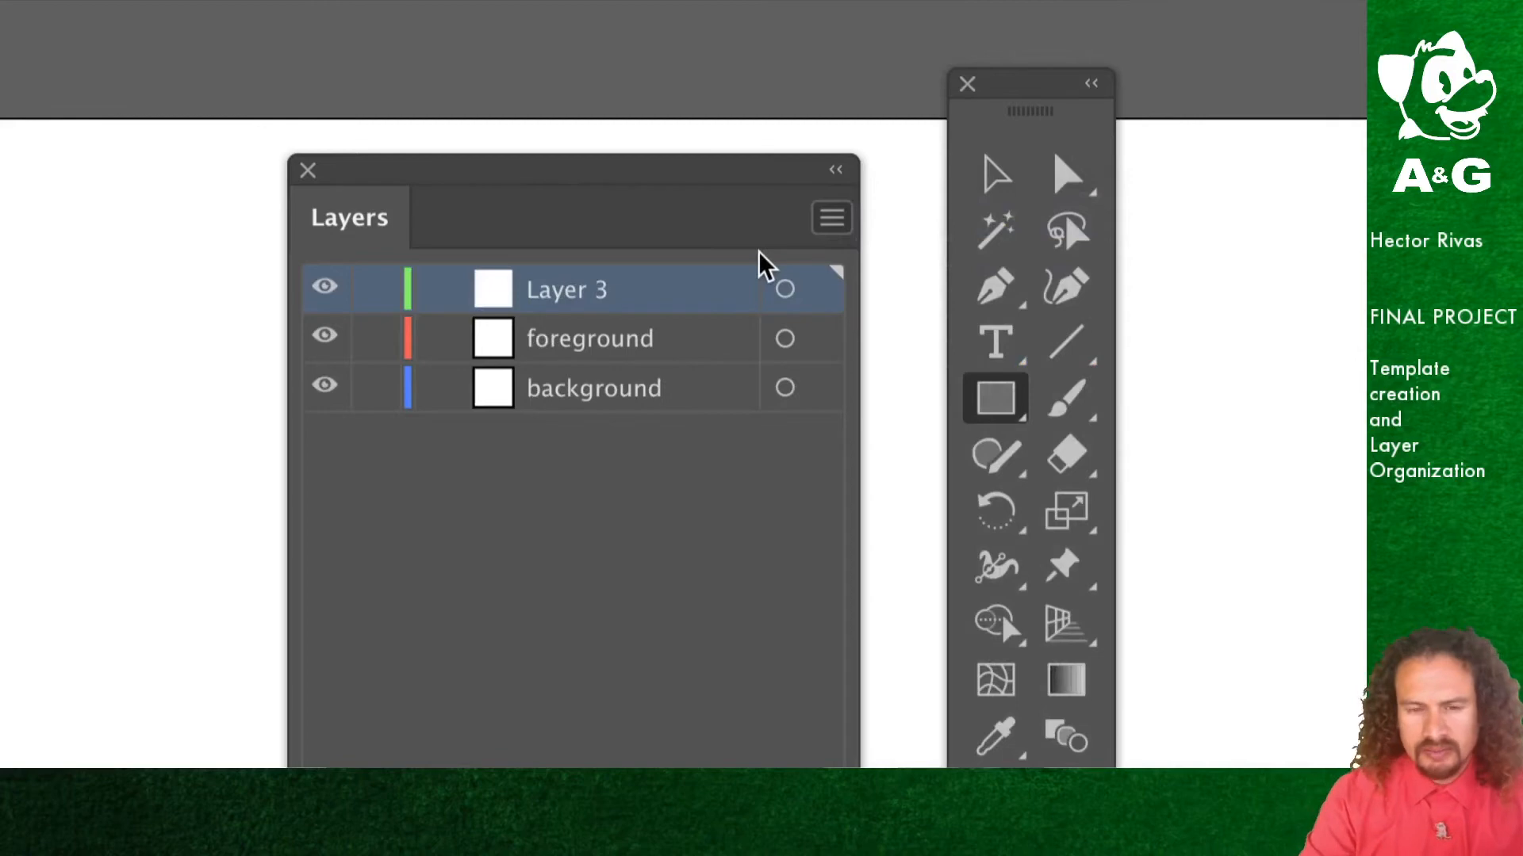
double_click(604, 295)
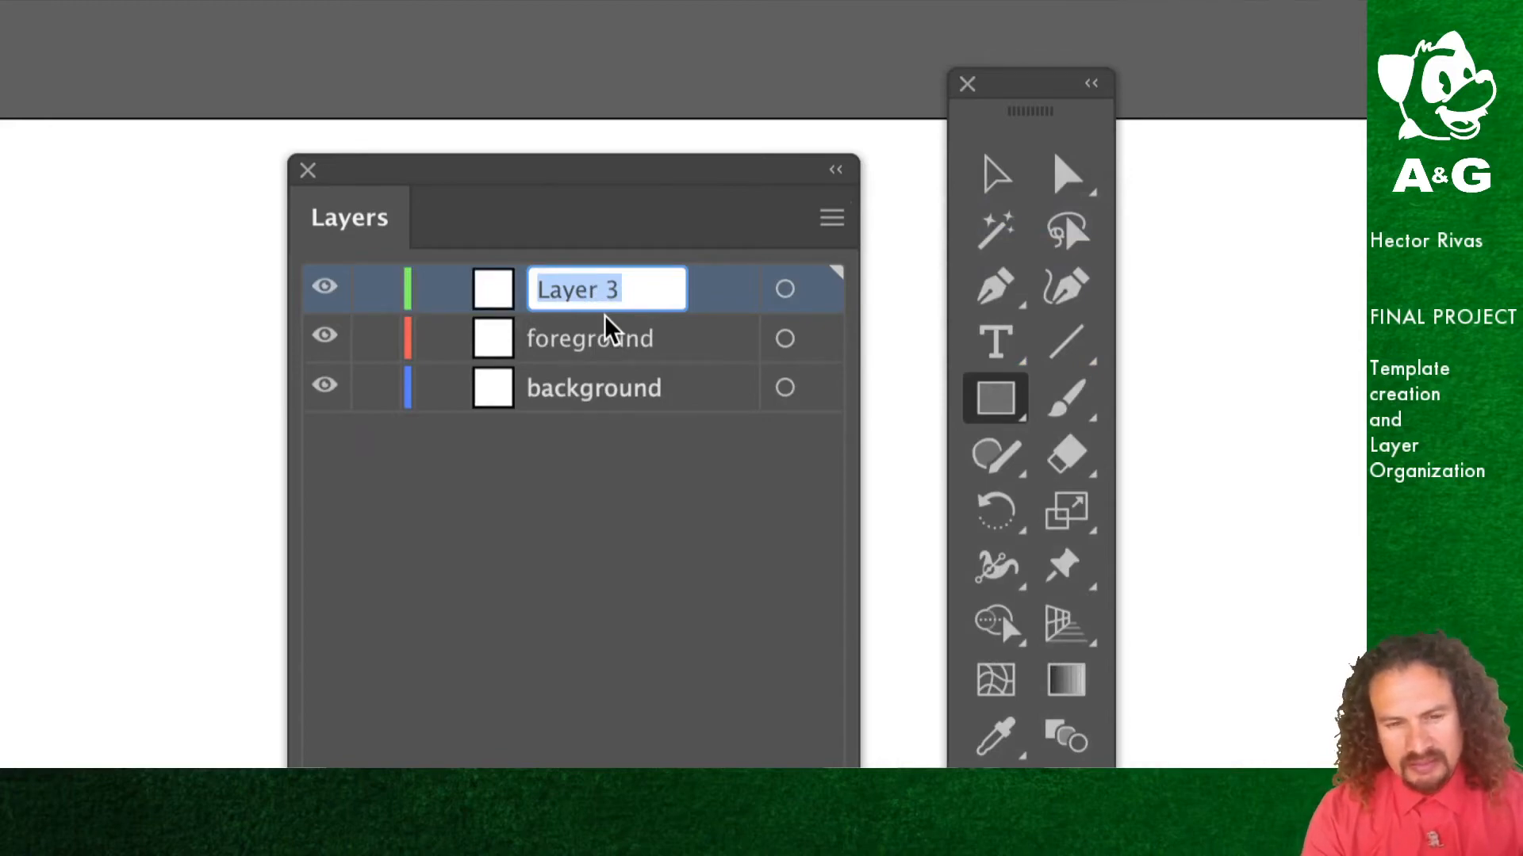
text(charac)
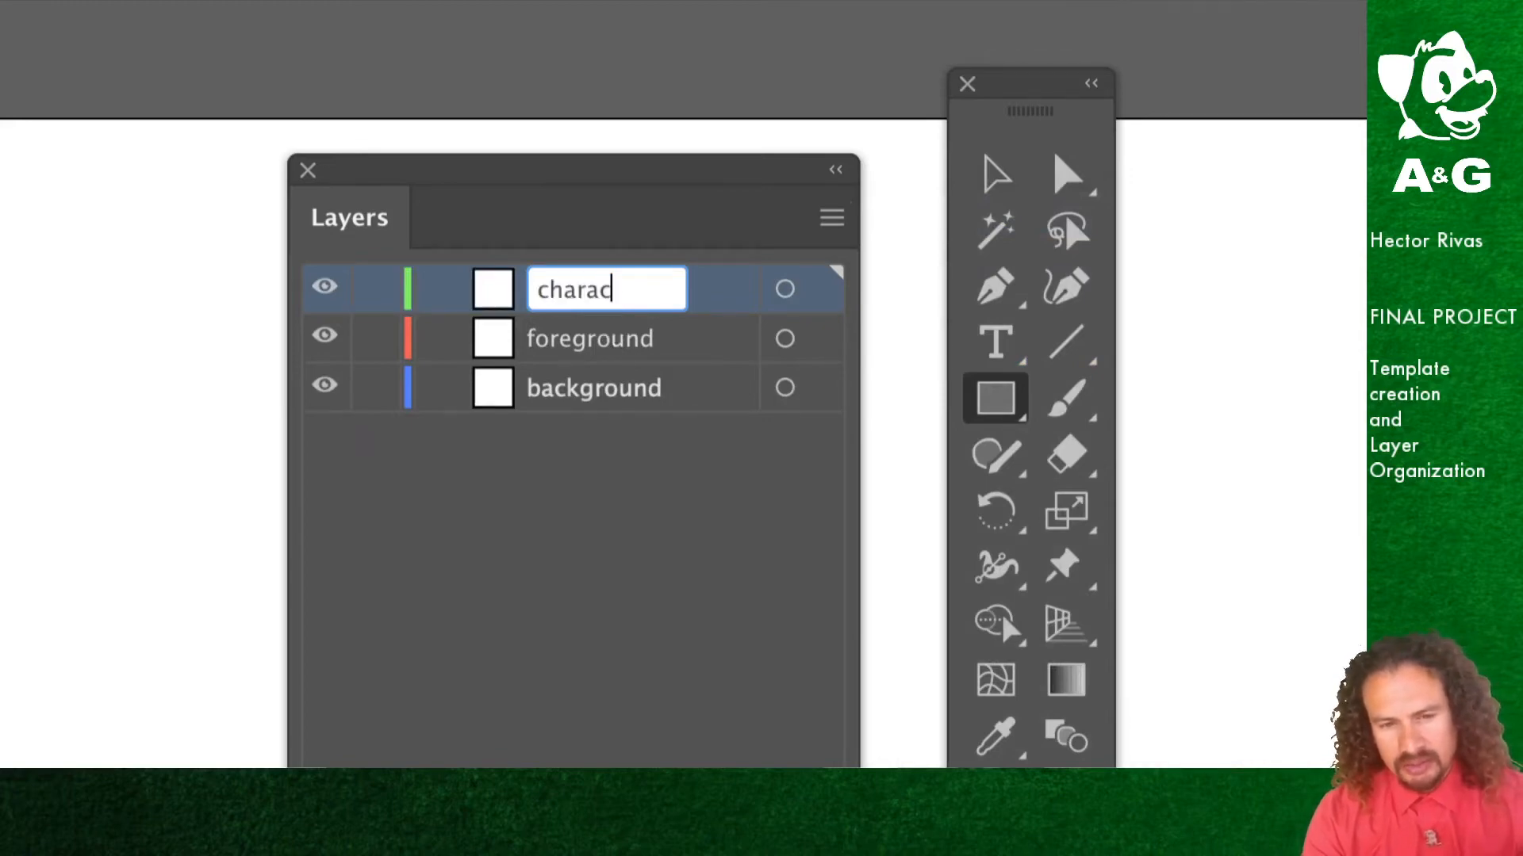
text(ter art)
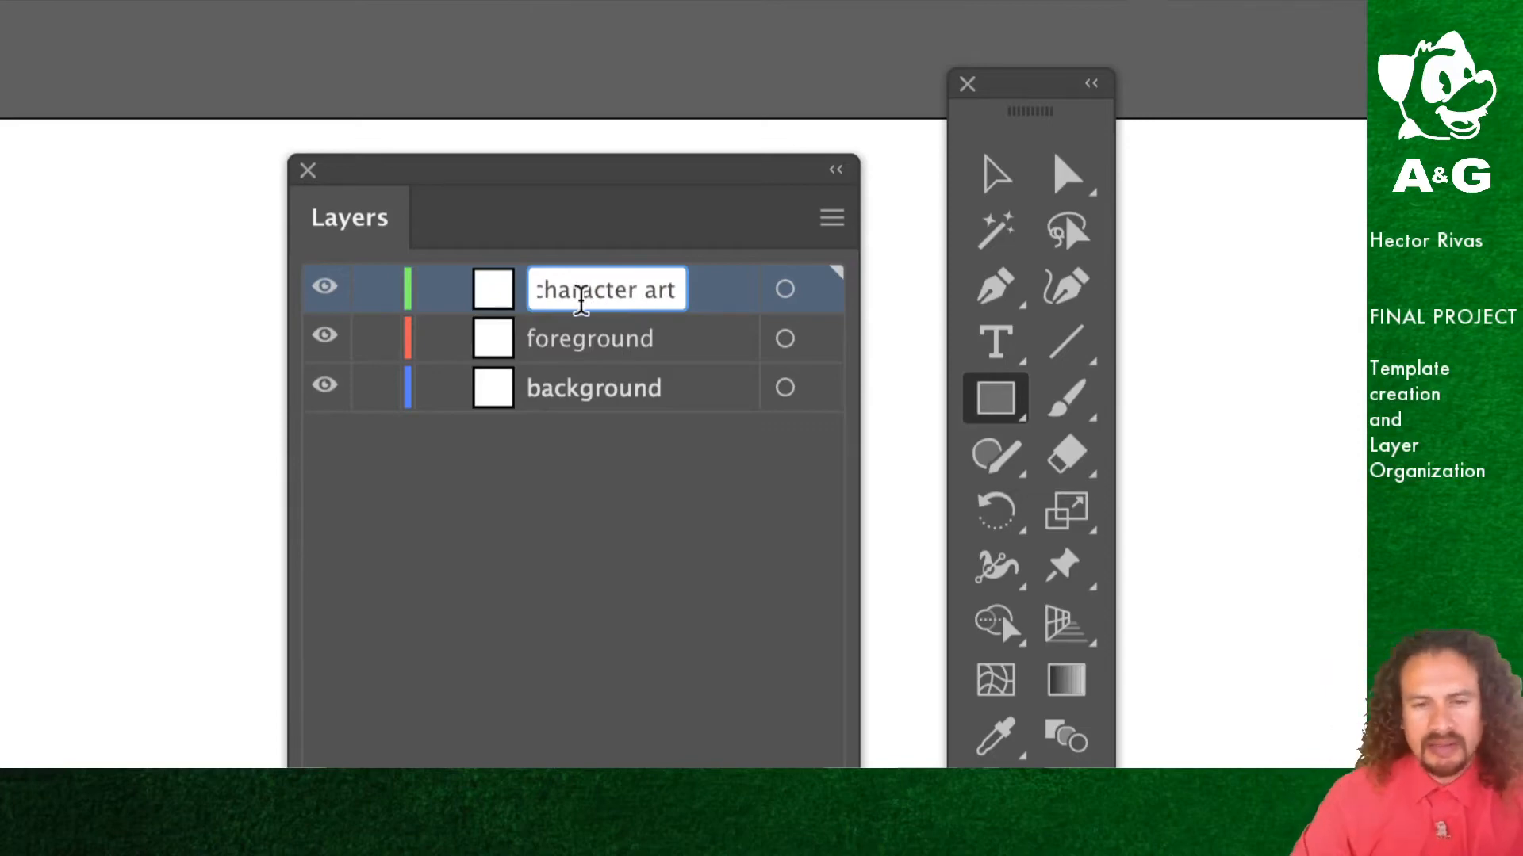
click(573, 501)
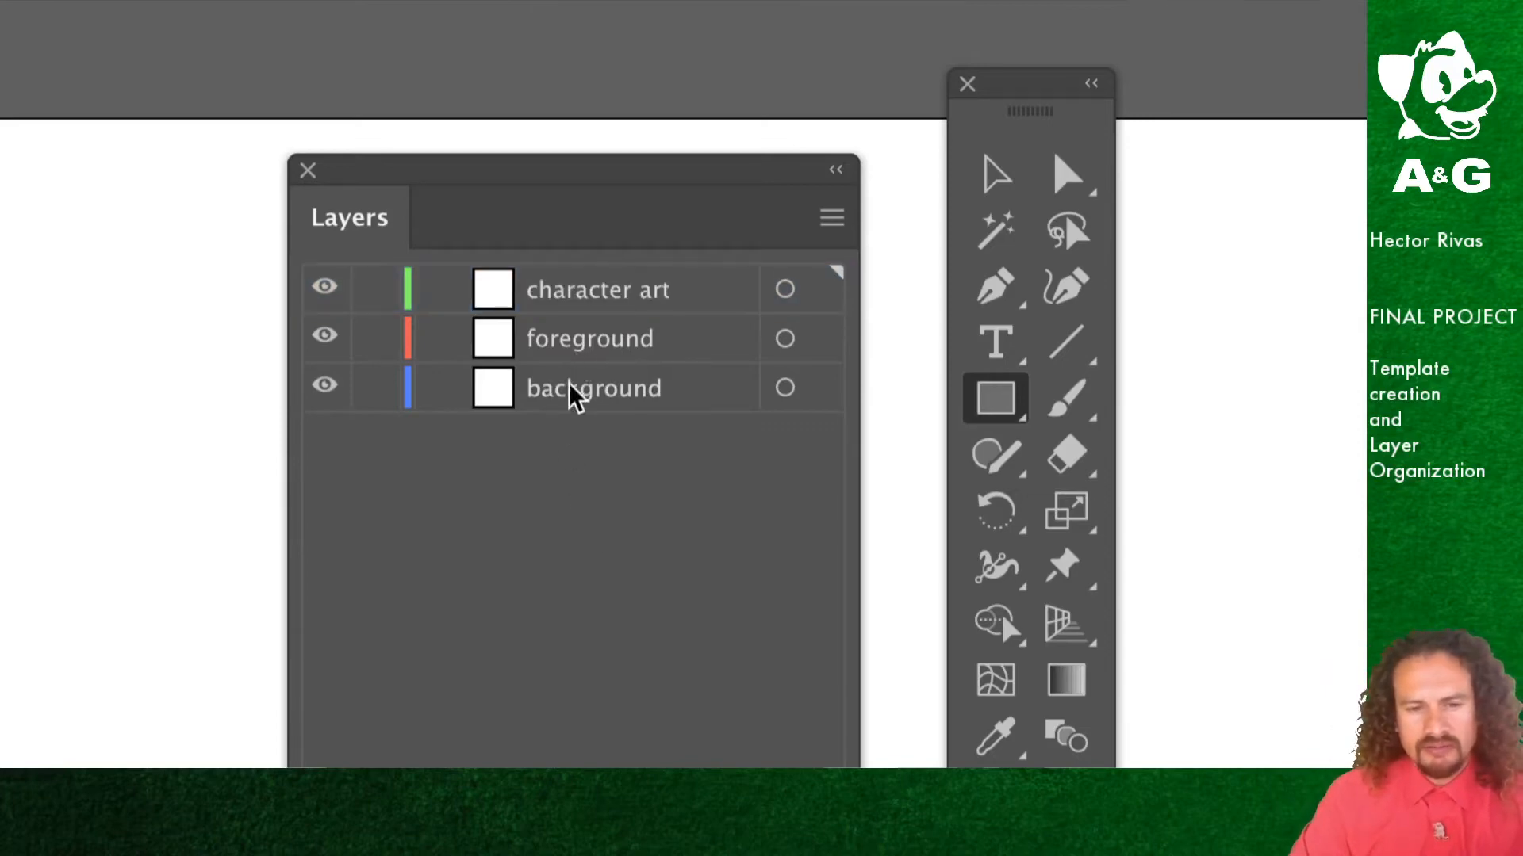
Step: Add another new layer above character art and name it projectiles
click(825, 226)
click(935, 223)
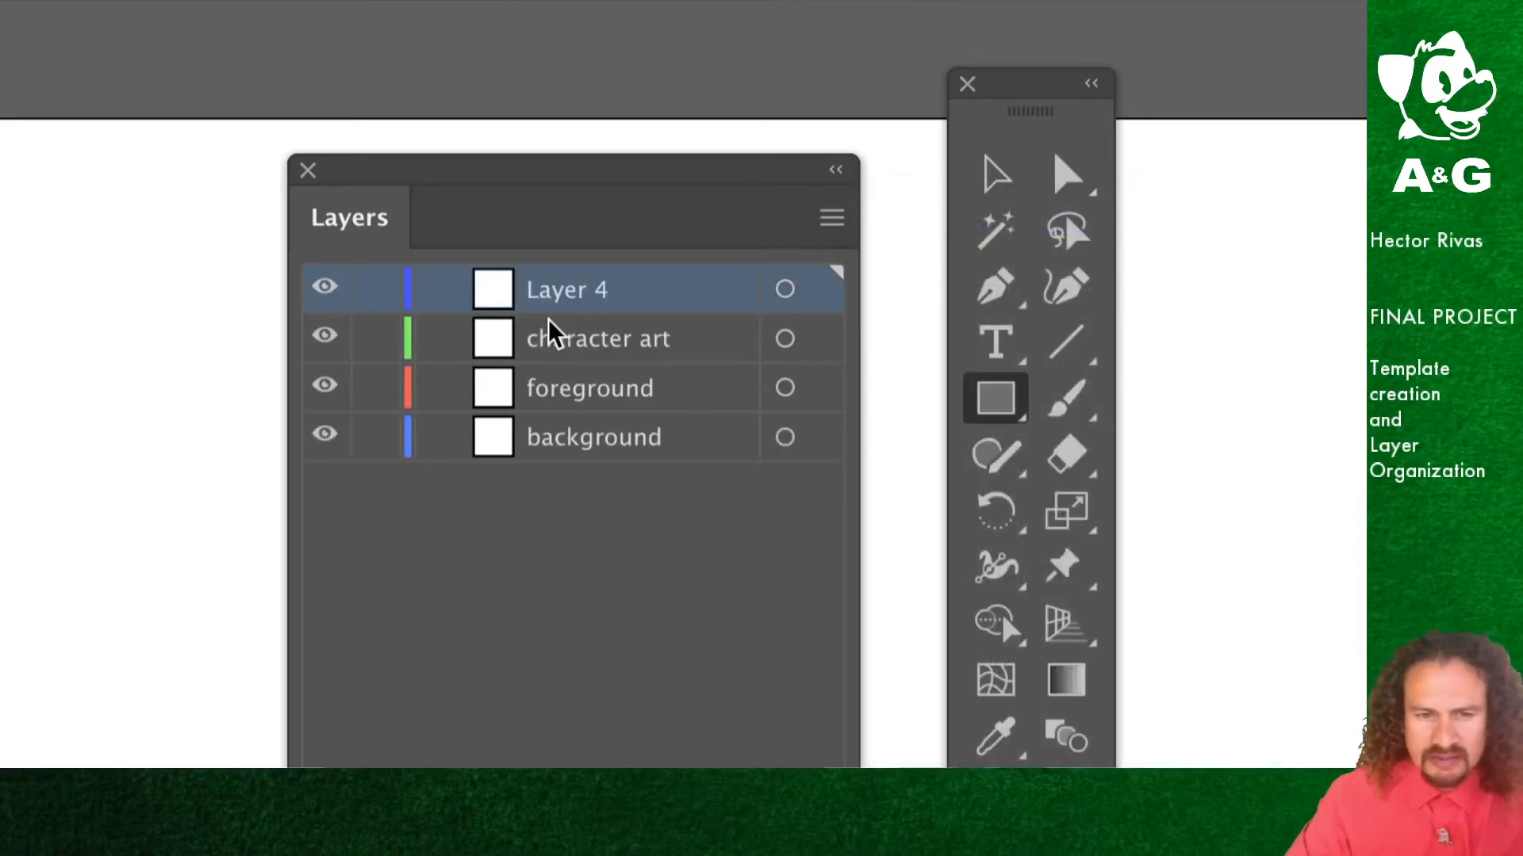
double_click(564, 298)
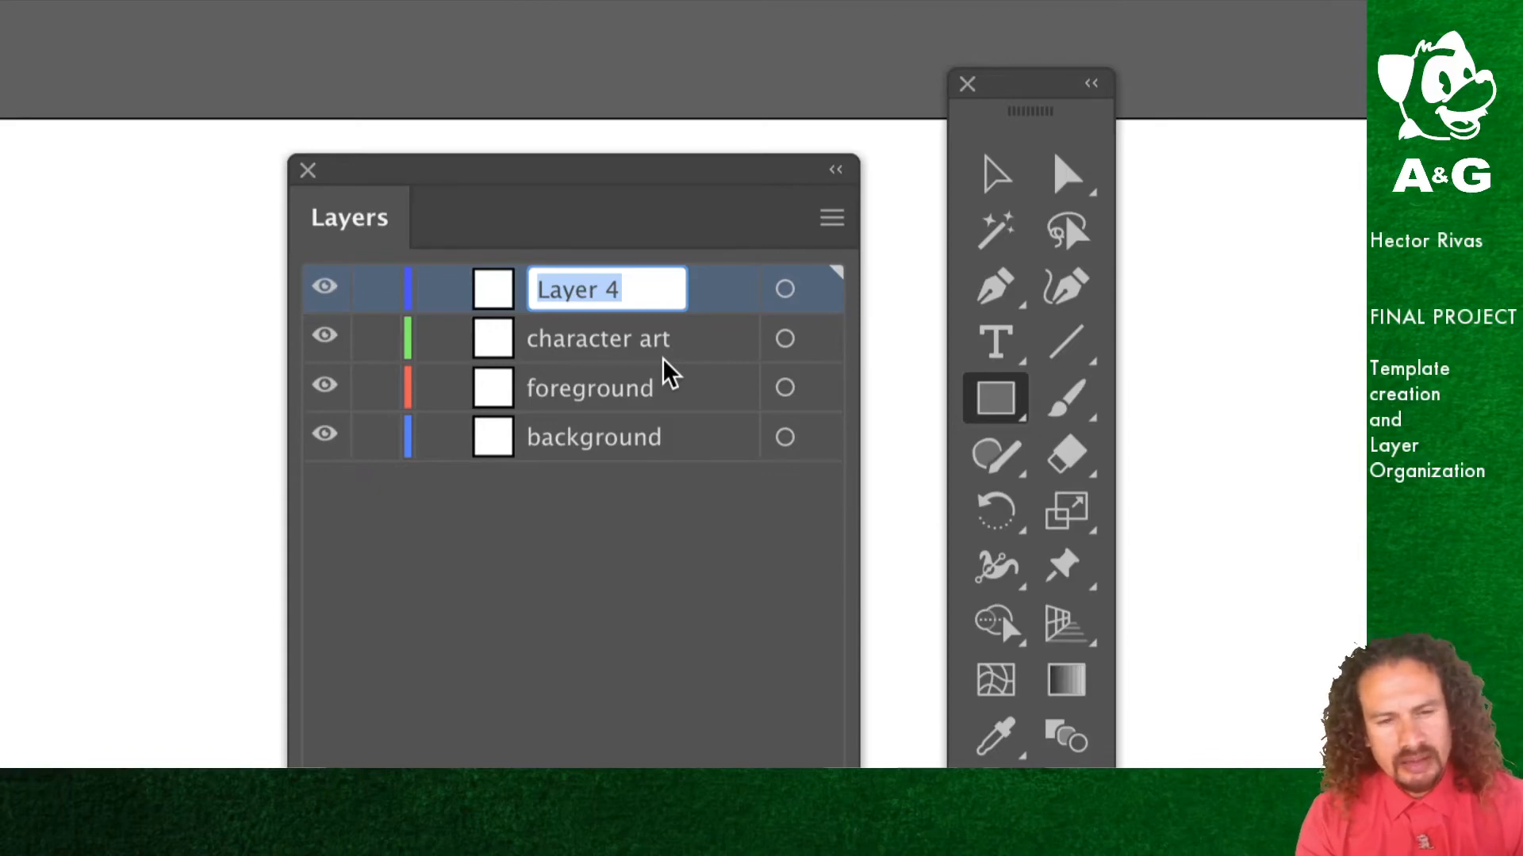
text(pr)
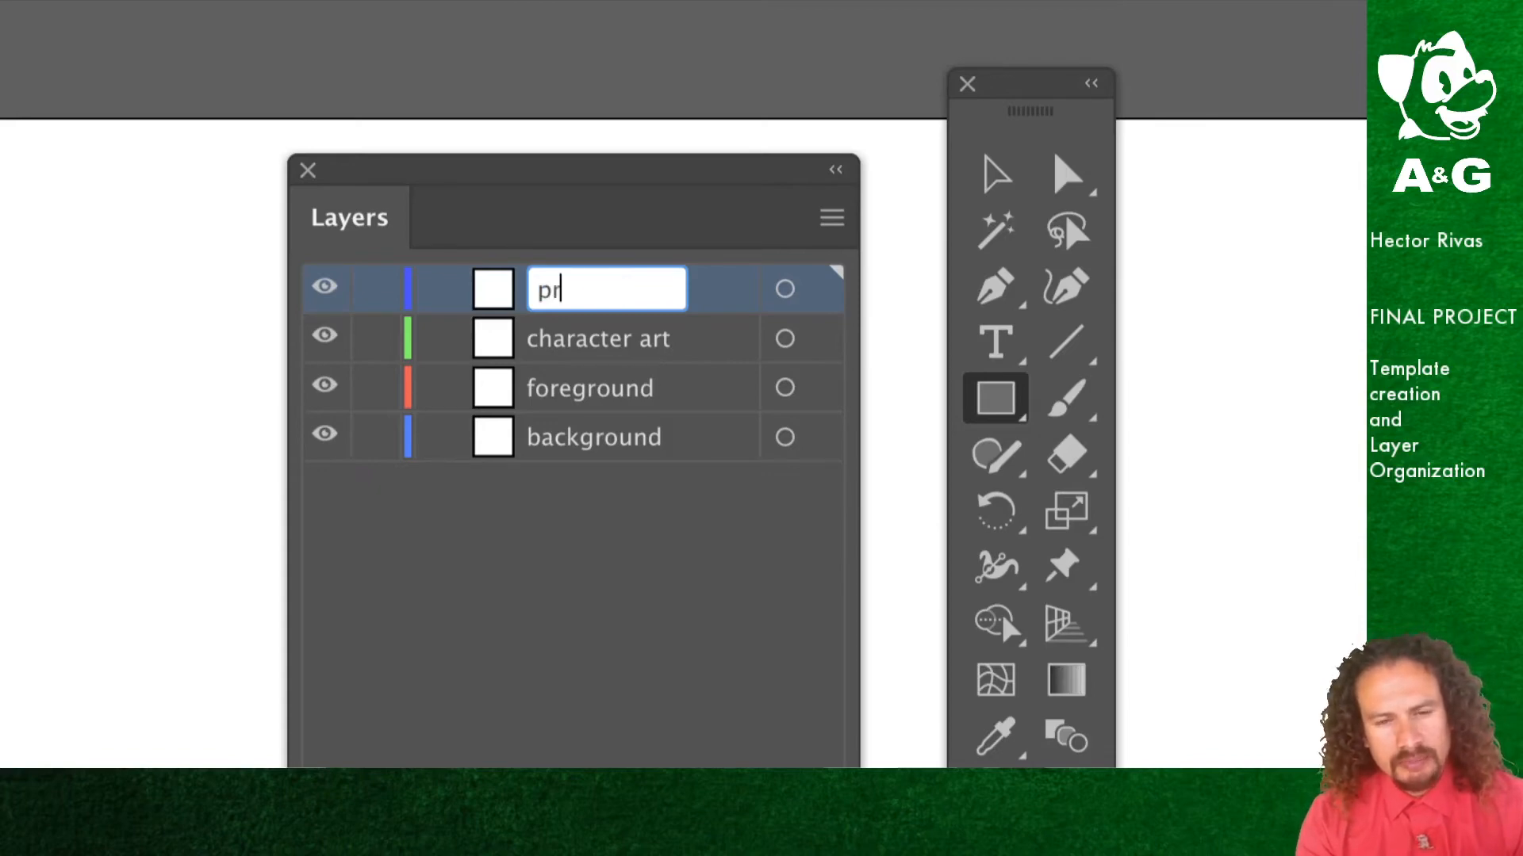
text(ojectiles)
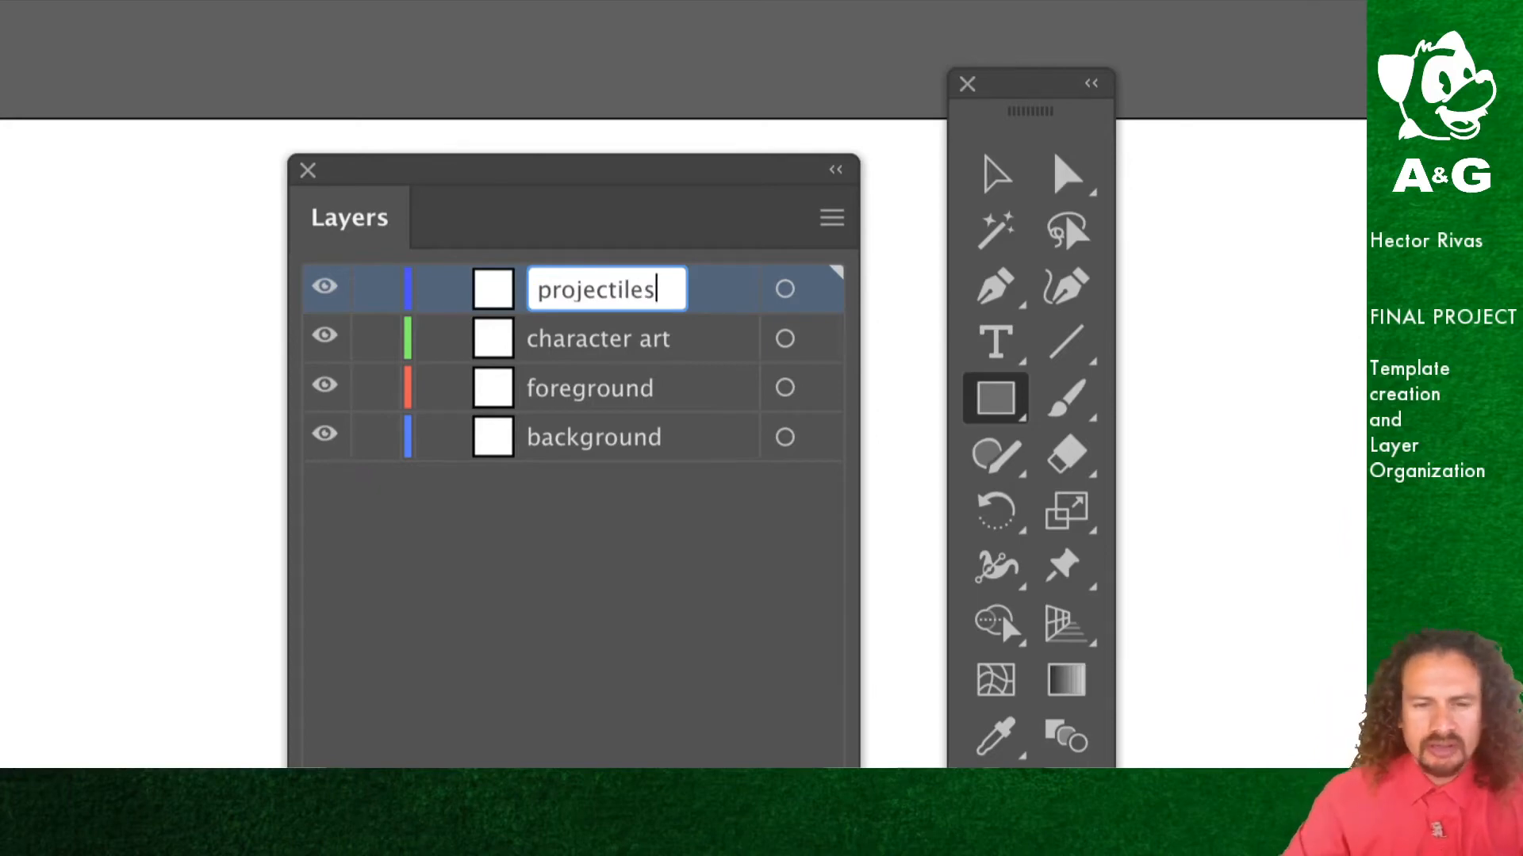
click(635, 534)
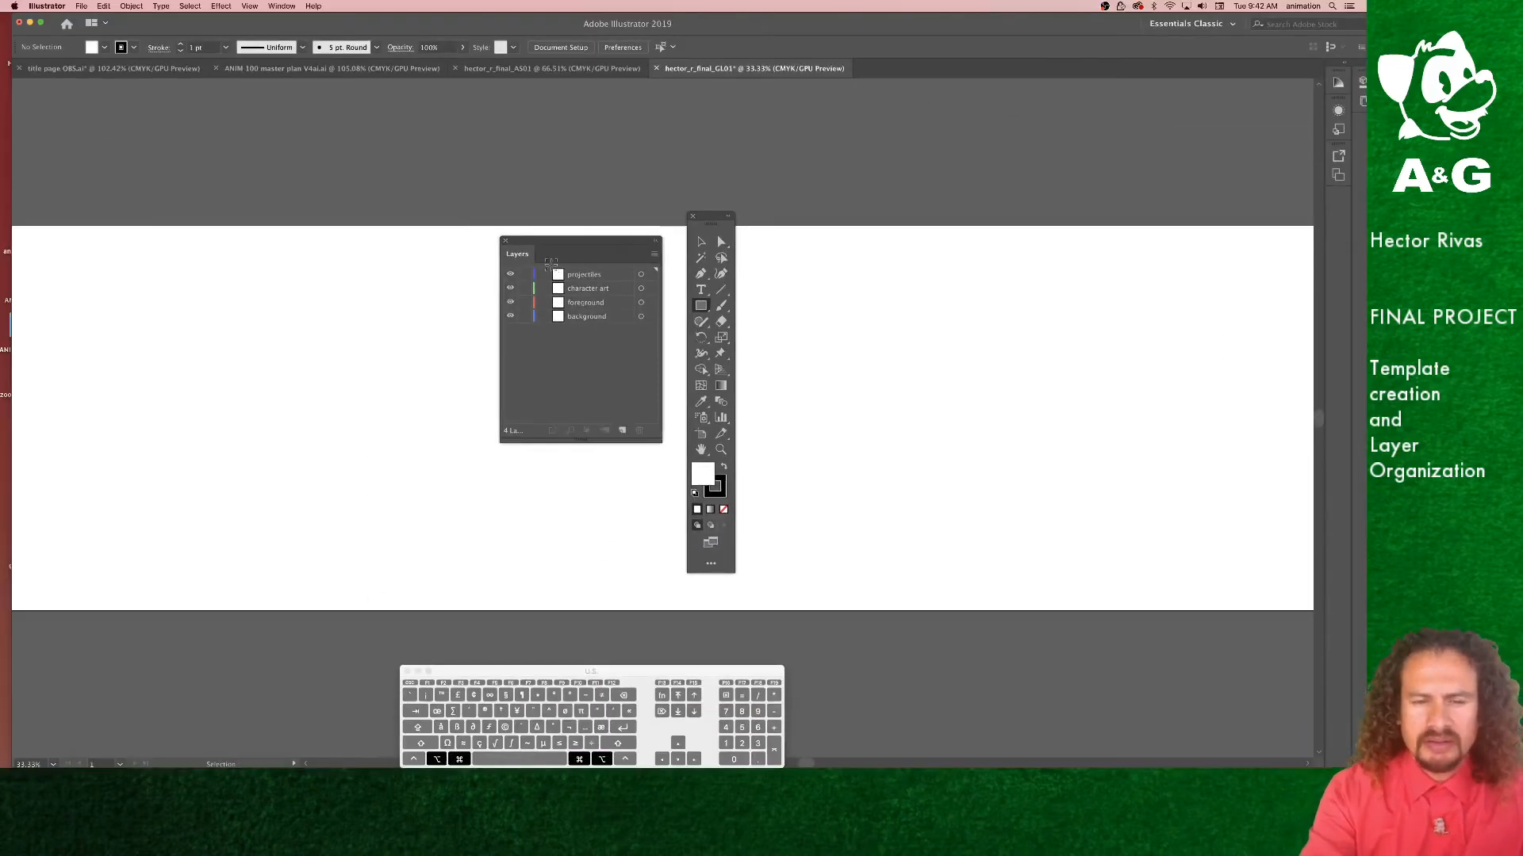
Step: Move the Layers panel aside, draw a rectangle on the artboard and fill it with green
drag(553, 264, 970, 157)
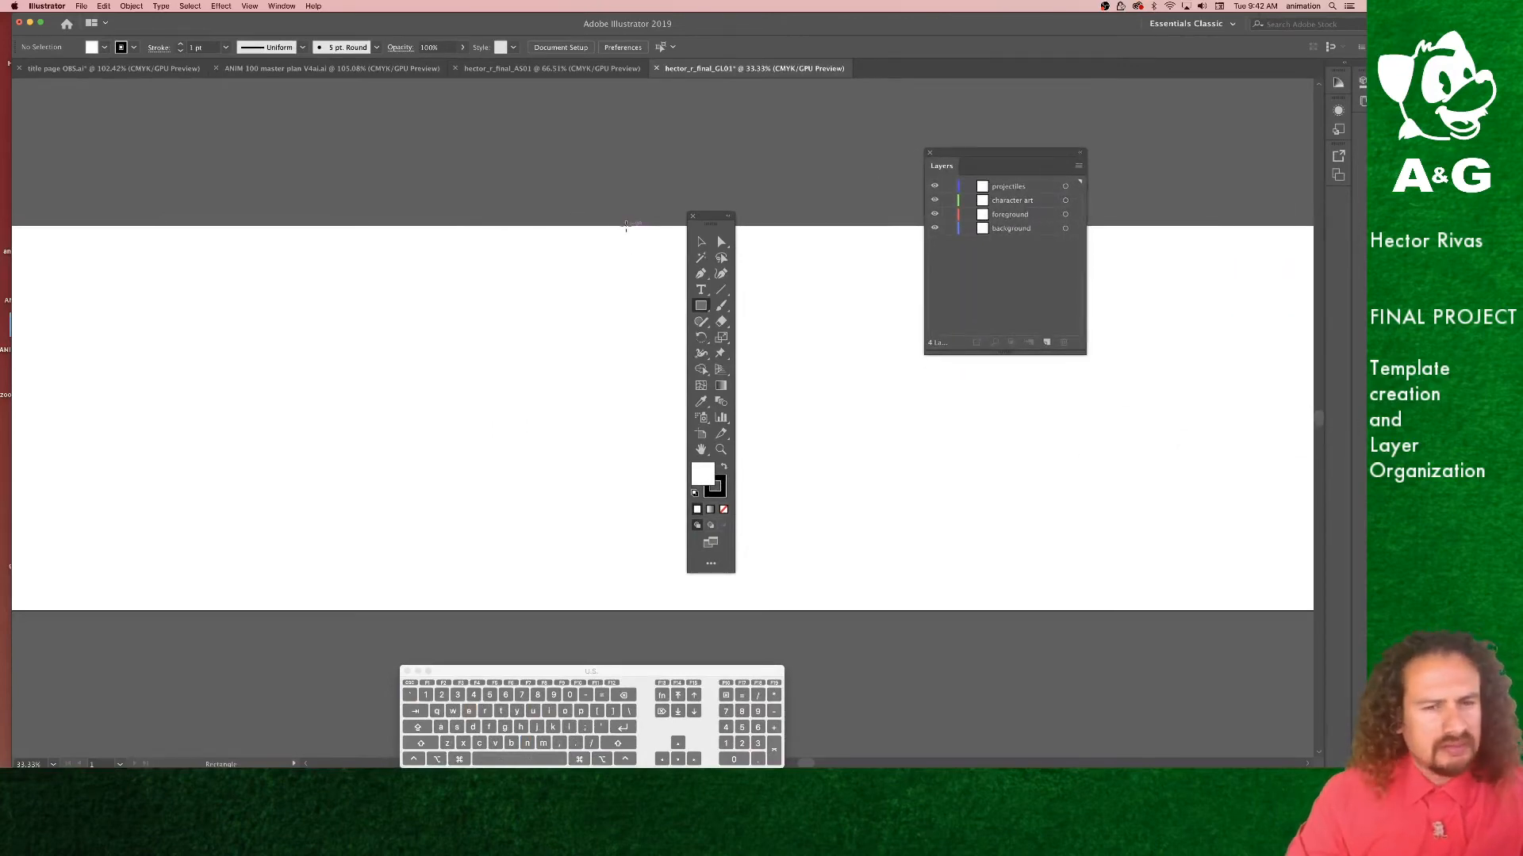
click(701, 307)
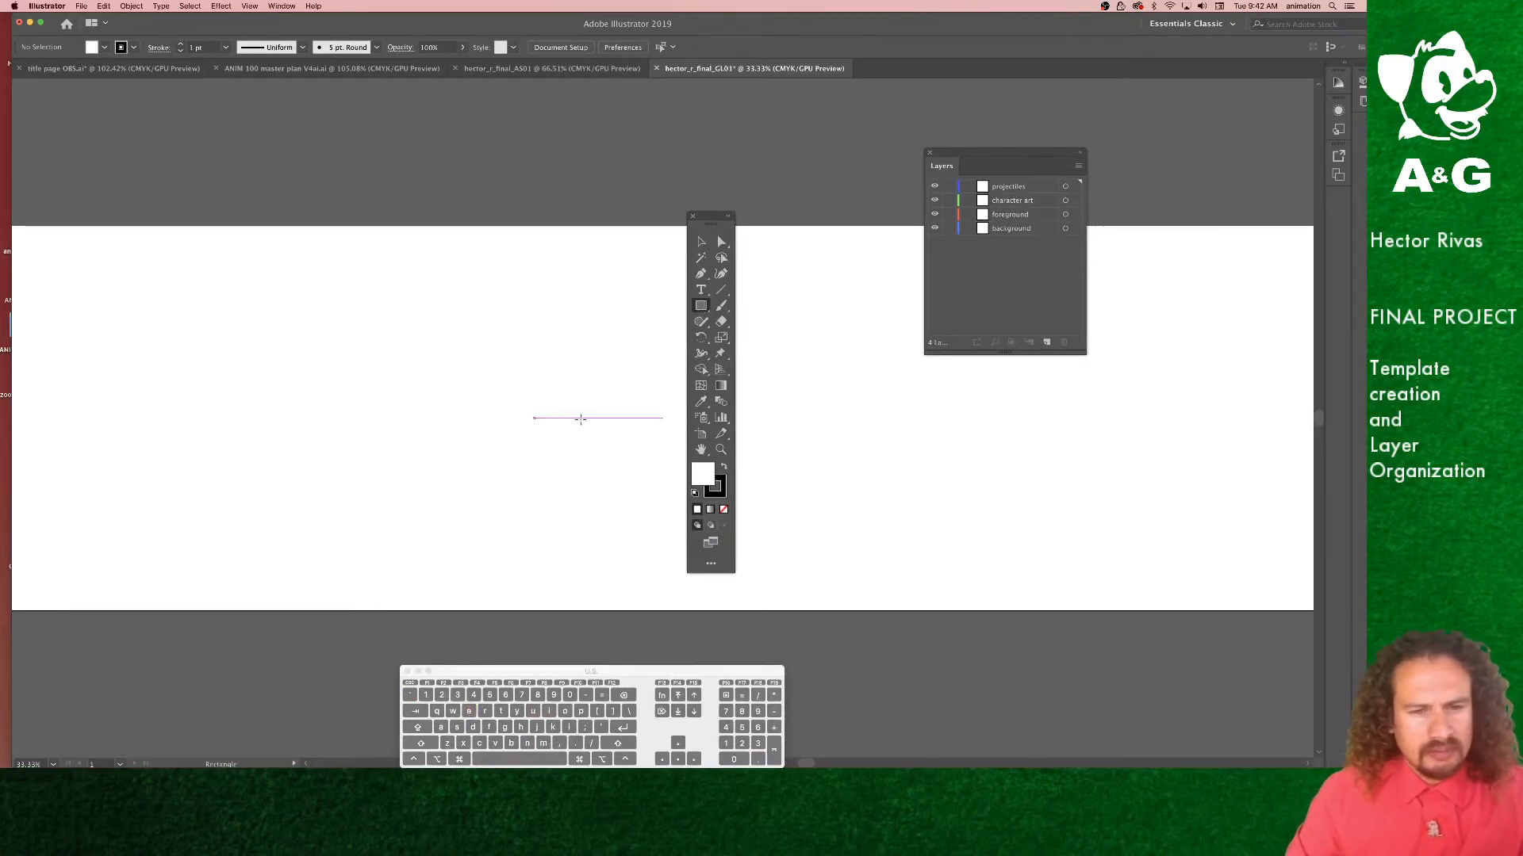
drag(791, 362, 954, 479)
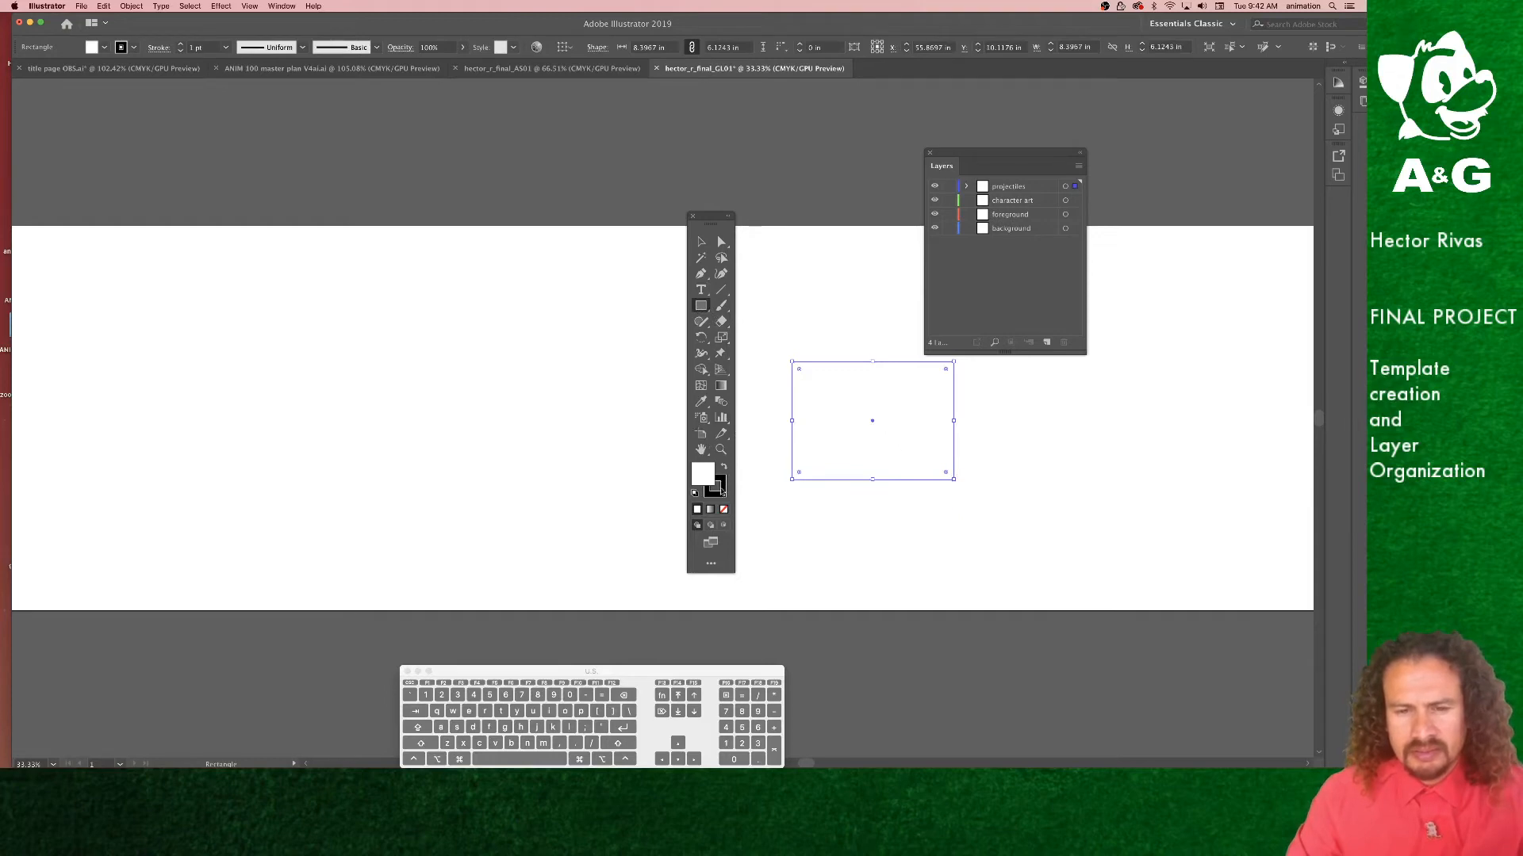
double_click(706, 478)
click(203, 198)
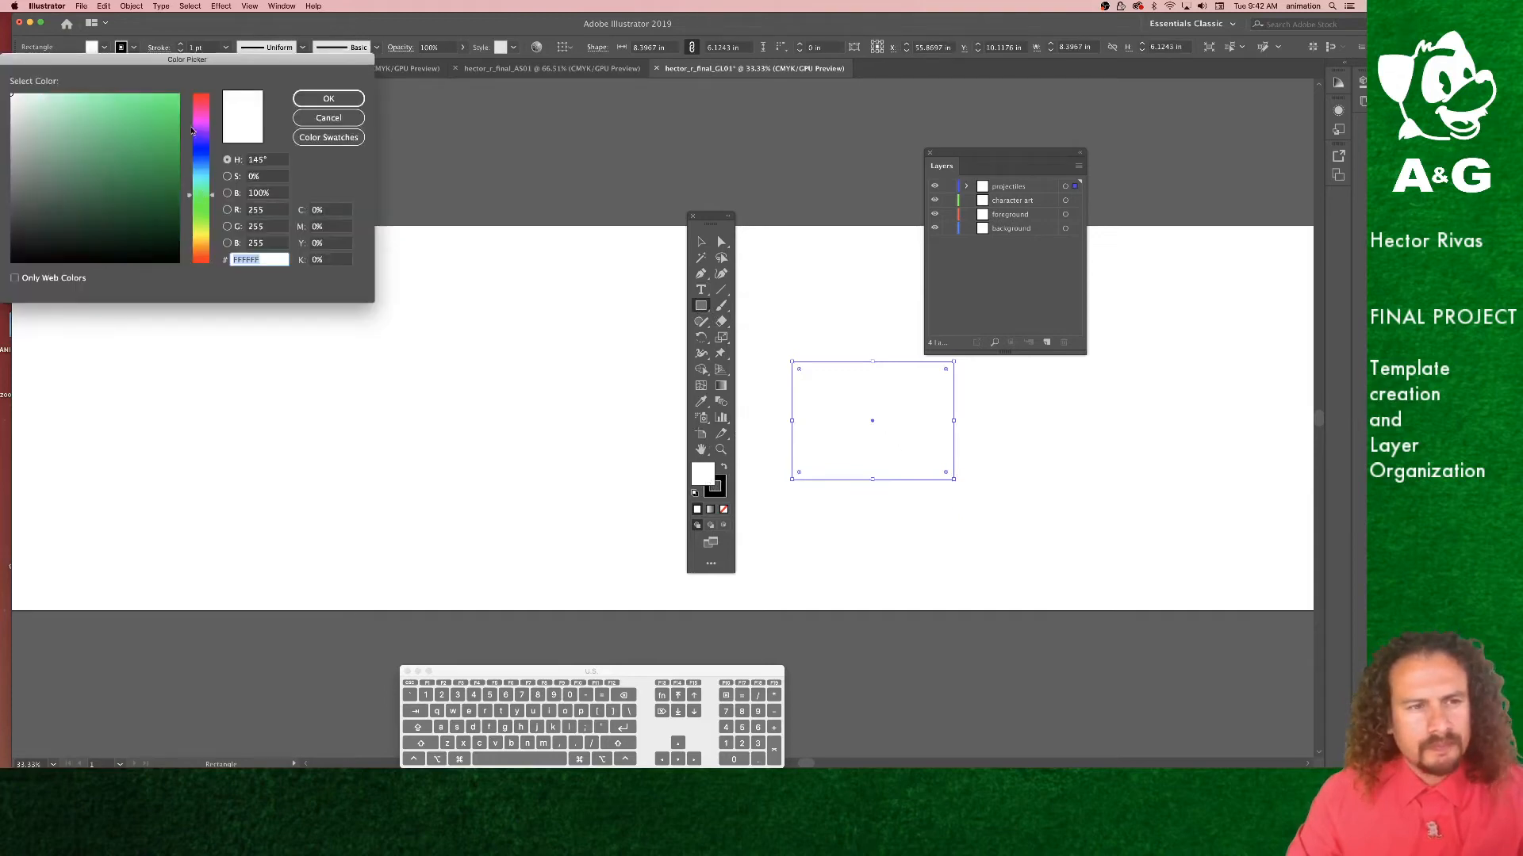
click(168, 98)
click(330, 102)
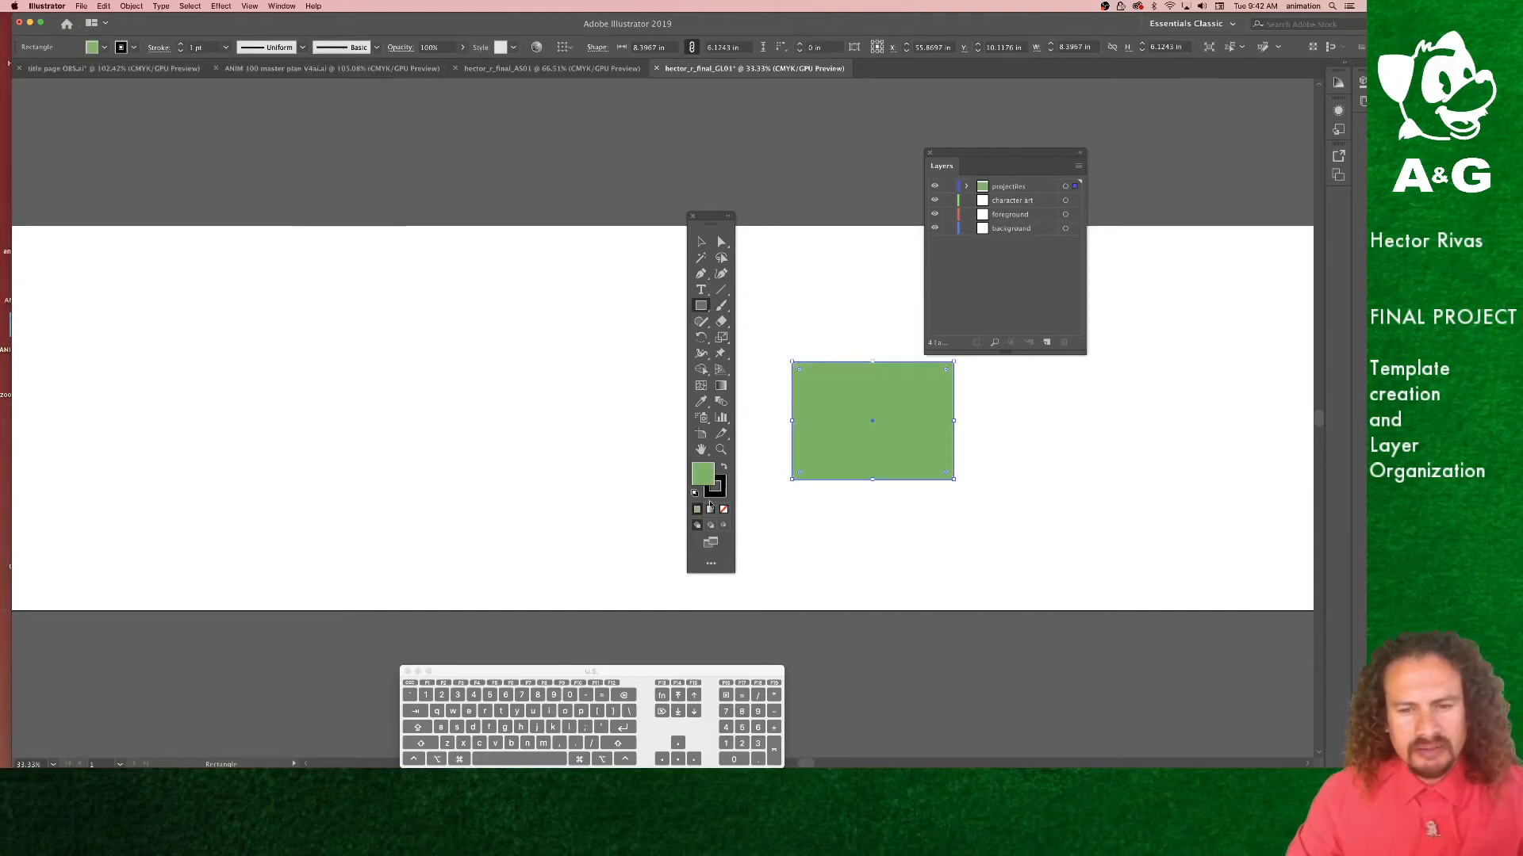
Step: Draw a triangle with the Pen tool beside the rectangle and fill it light blue
click(720, 493)
click(724, 510)
key(p)
click(971, 529)
click(991, 438)
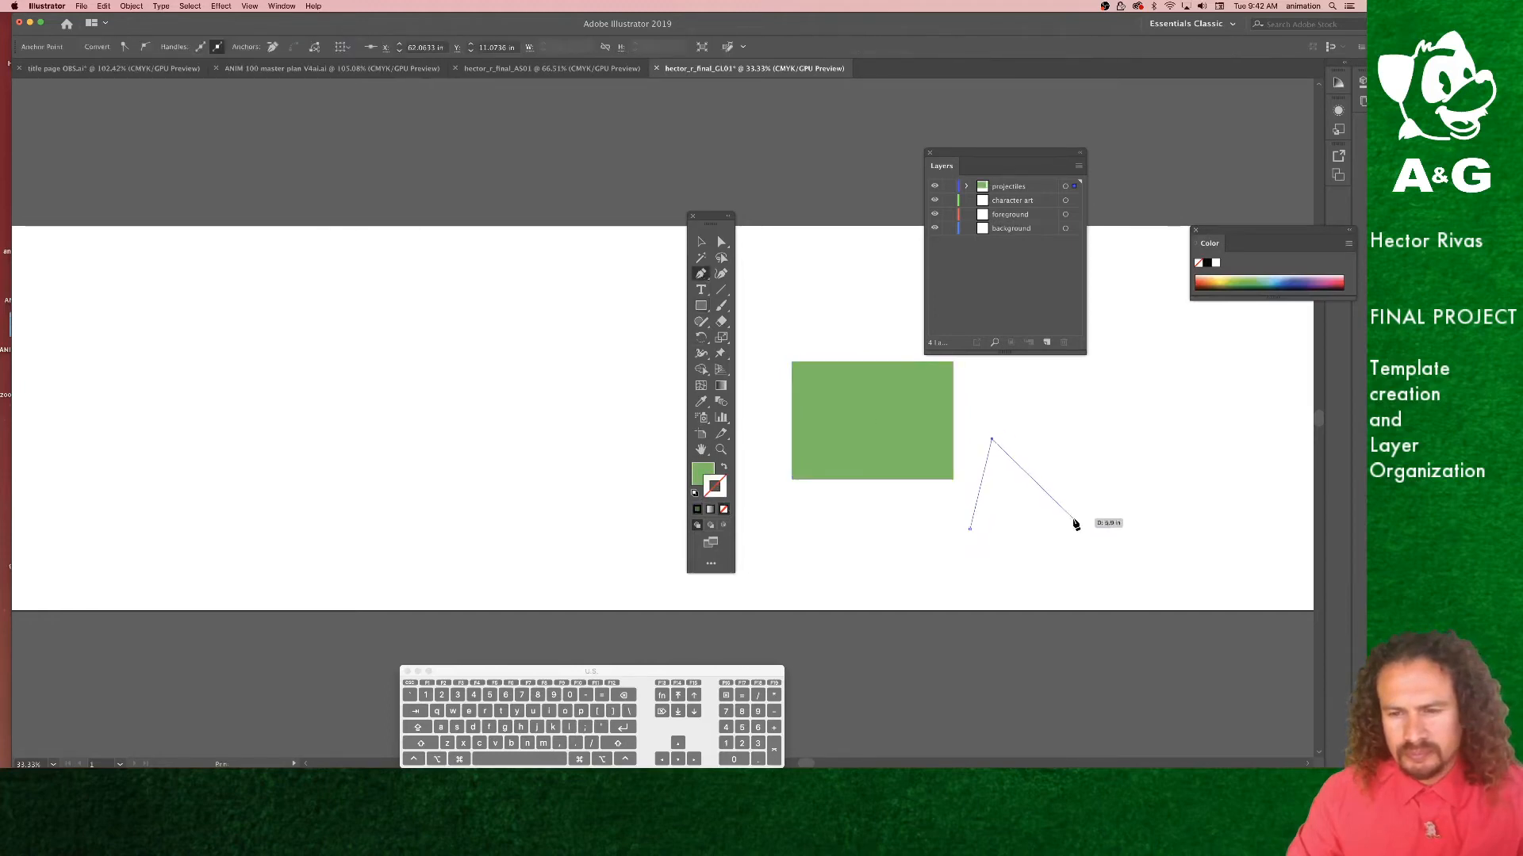
click(1073, 519)
click(972, 529)
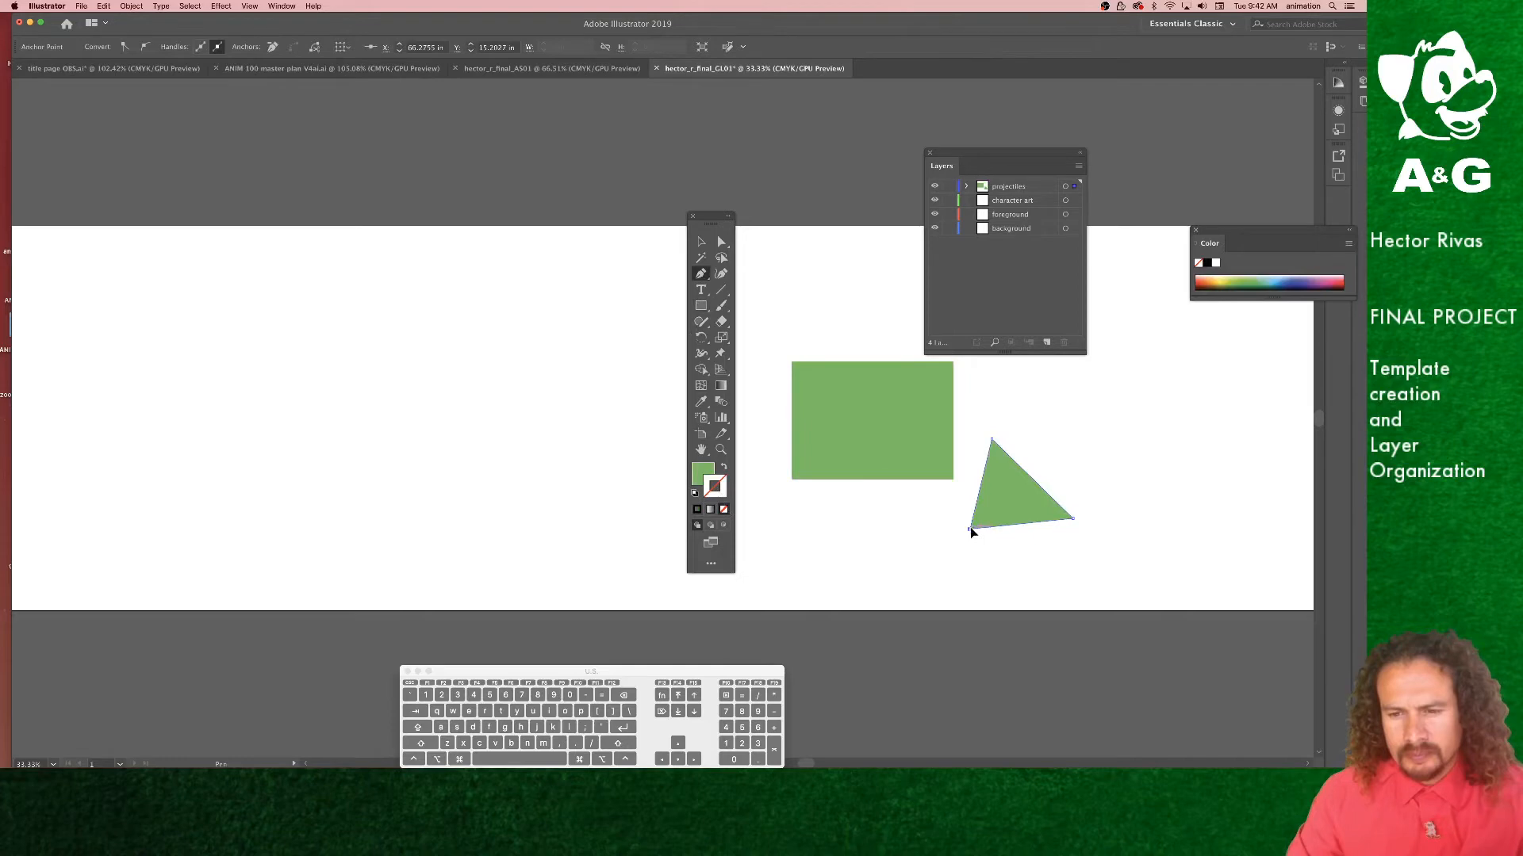
double_click(703, 476)
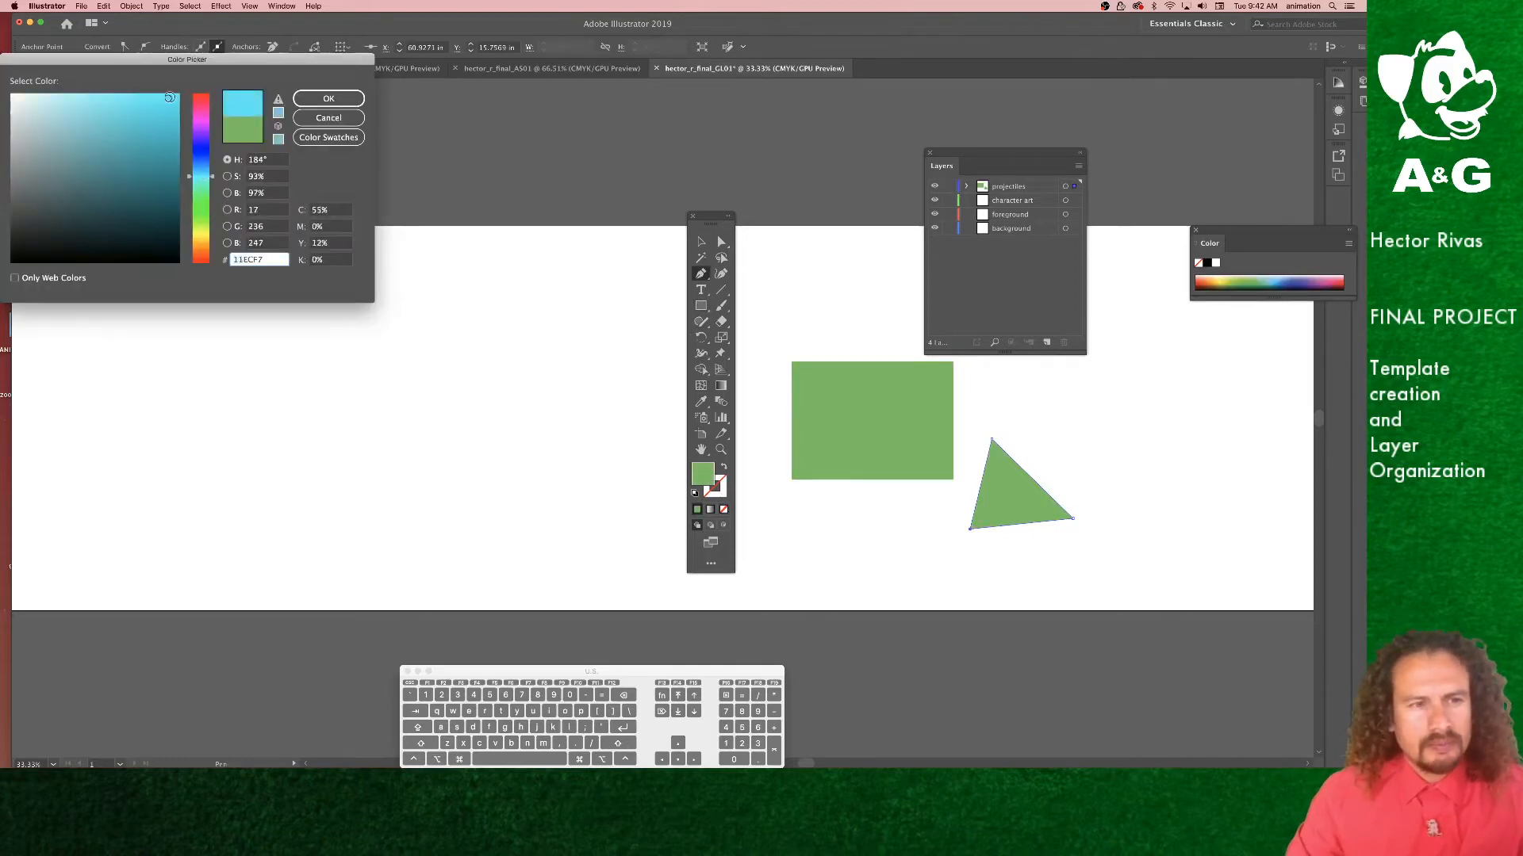
click(321, 99)
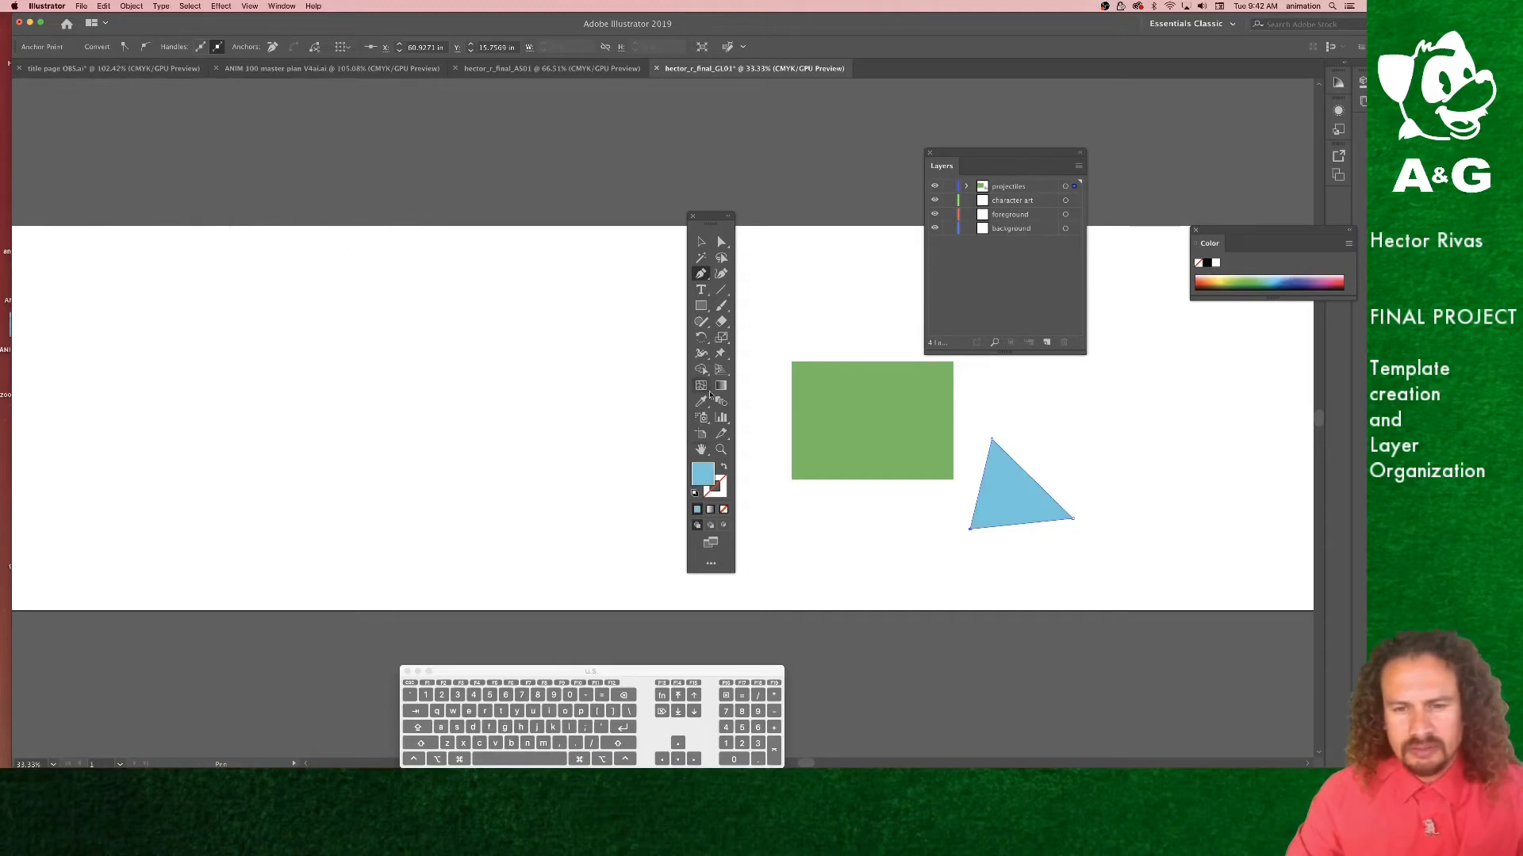
Step: Draw a circle with the Ellipse tool overlapping the rectangle and triangle, fill it red, and deselect
click(701, 306)
drag(701, 306, 752, 342)
drag(941, 459, 998, 513)
double_click(705, 476)
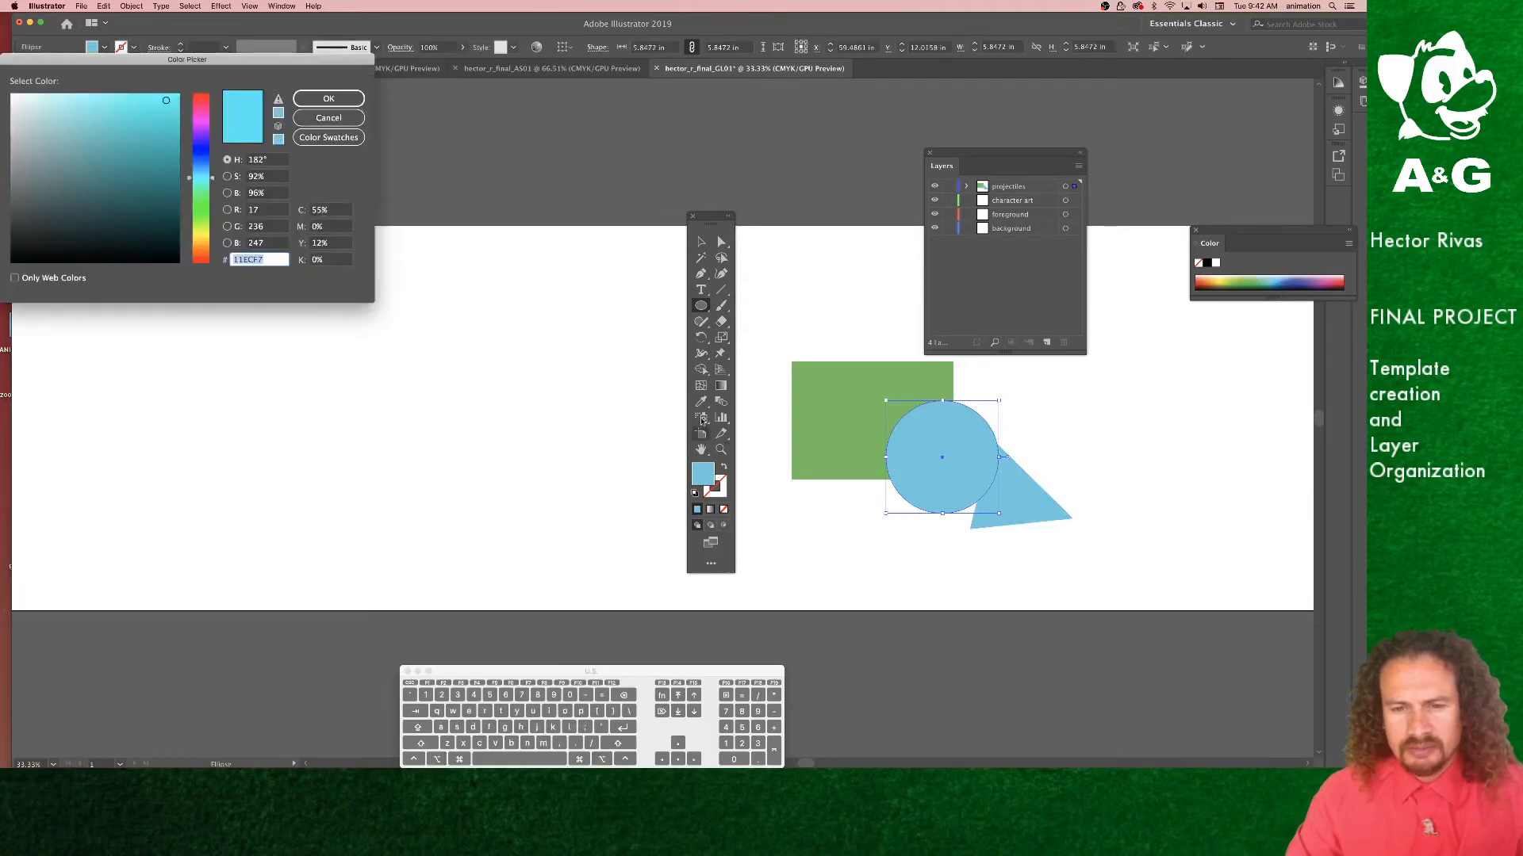
click(204, 97)
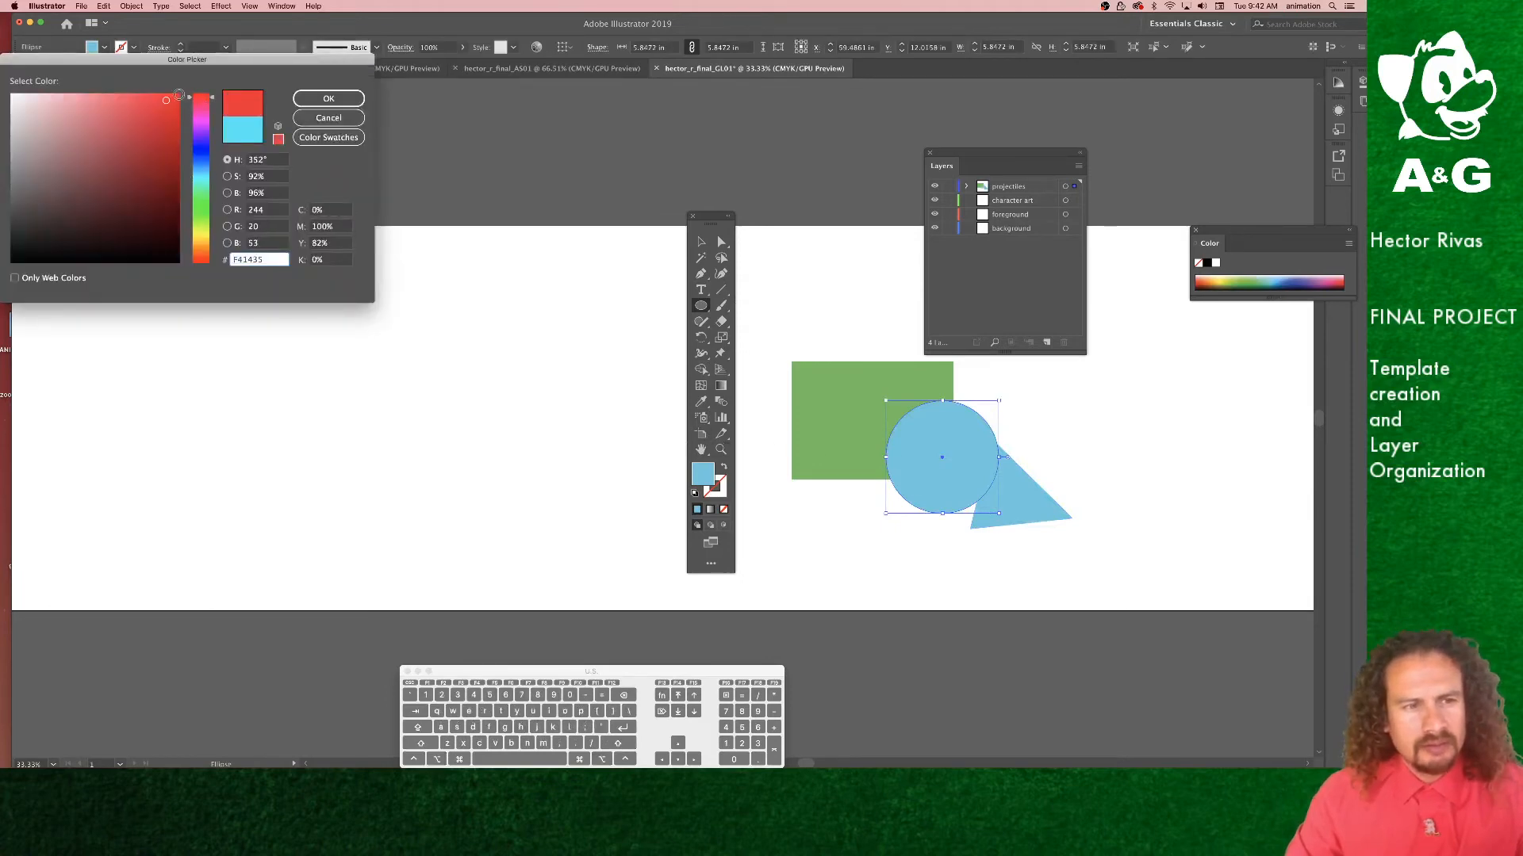
click(329, 99)
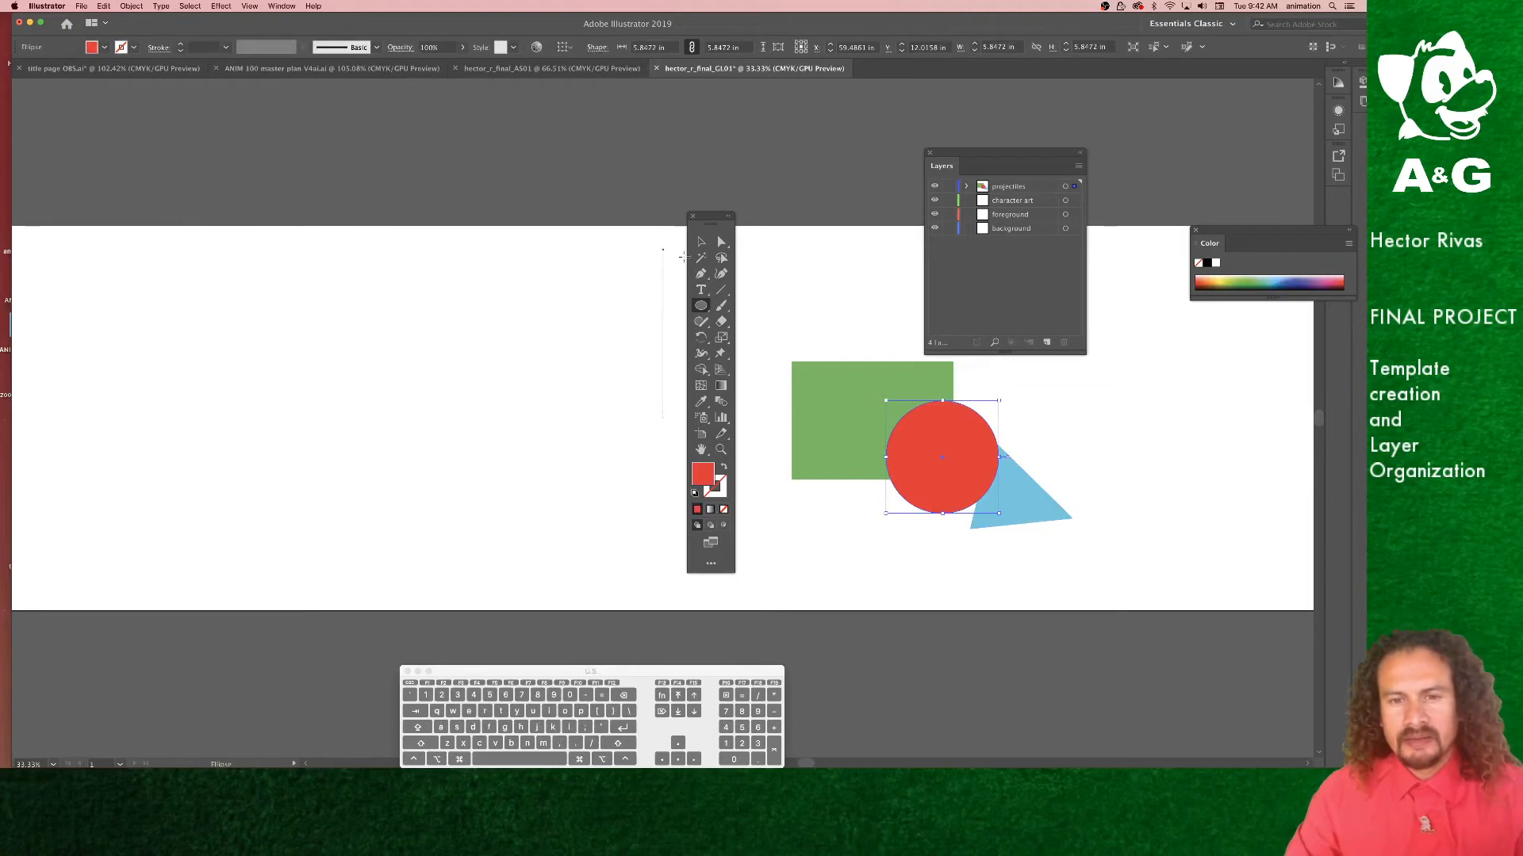
click(701, 243)
click(1033, 478)
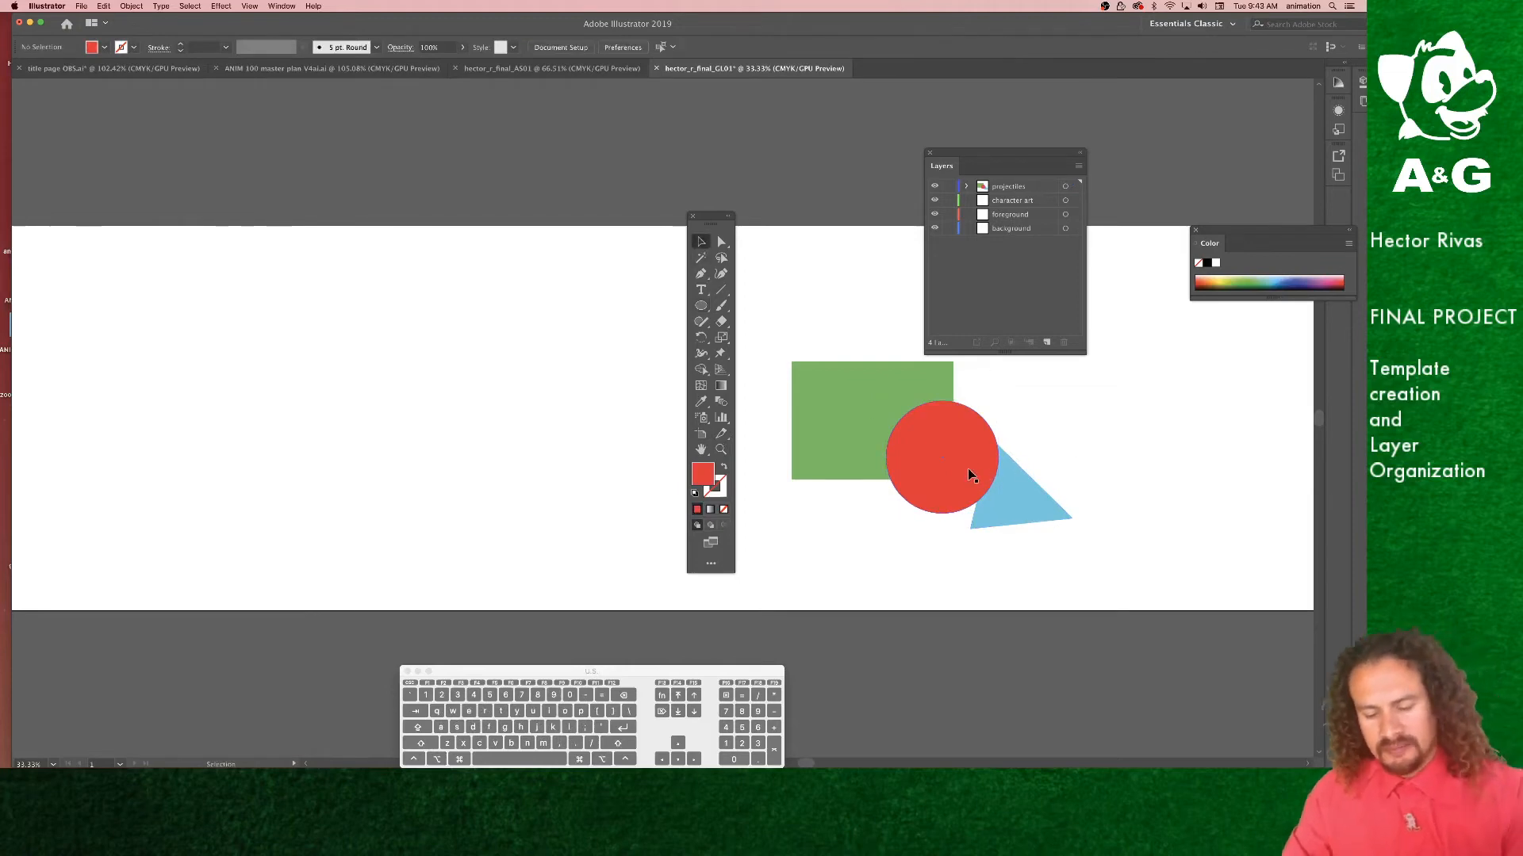
Step: Zoom in and reposition the toolbar and Layers panel next to the shapes
key(super+equal)
drag(1121, 520, 428, 449)
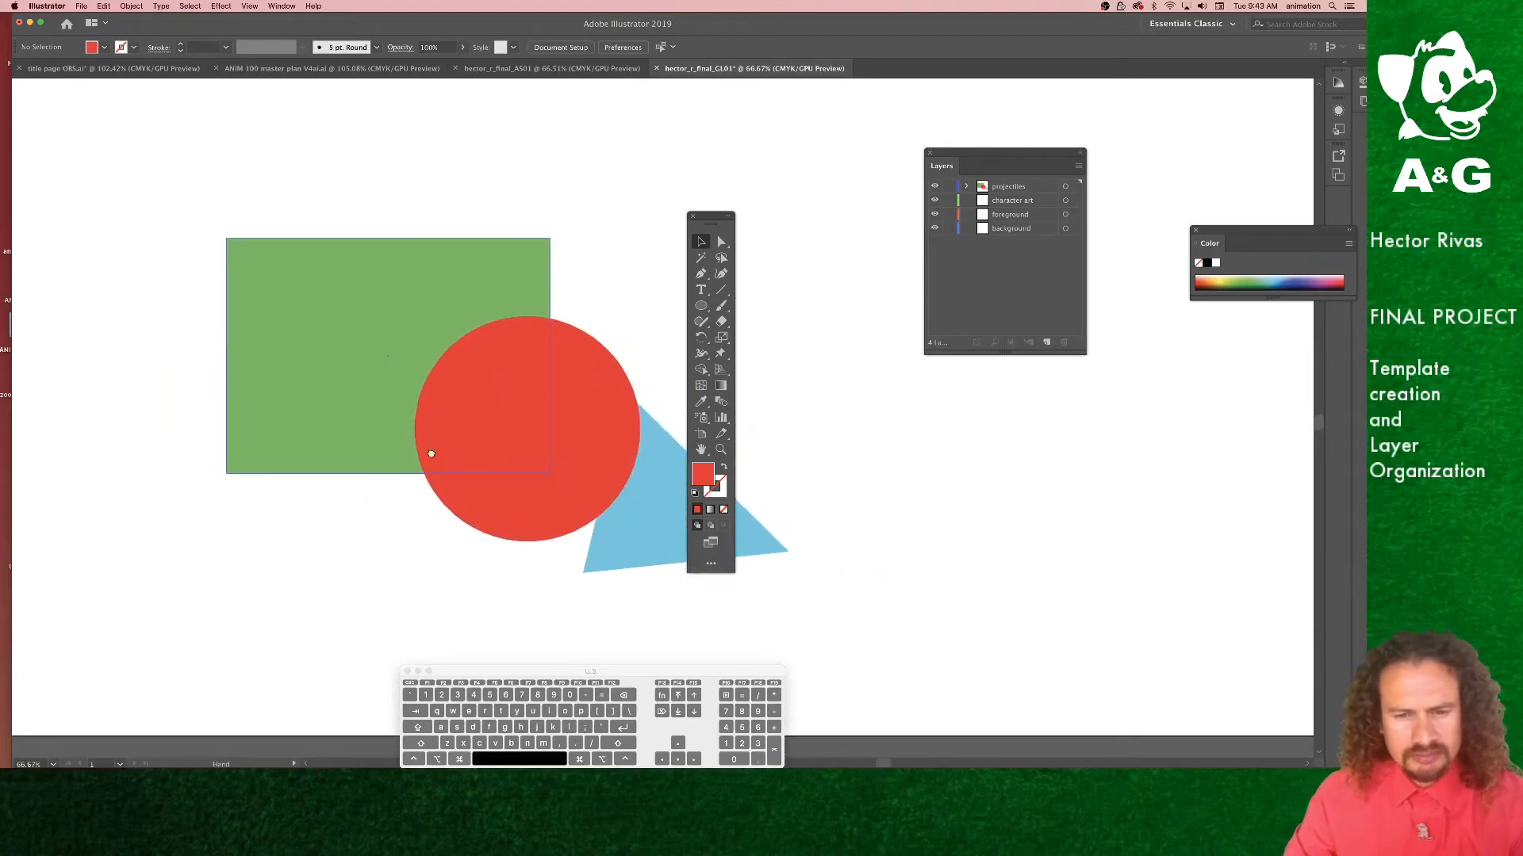
drag(701, 223, 824, 242)
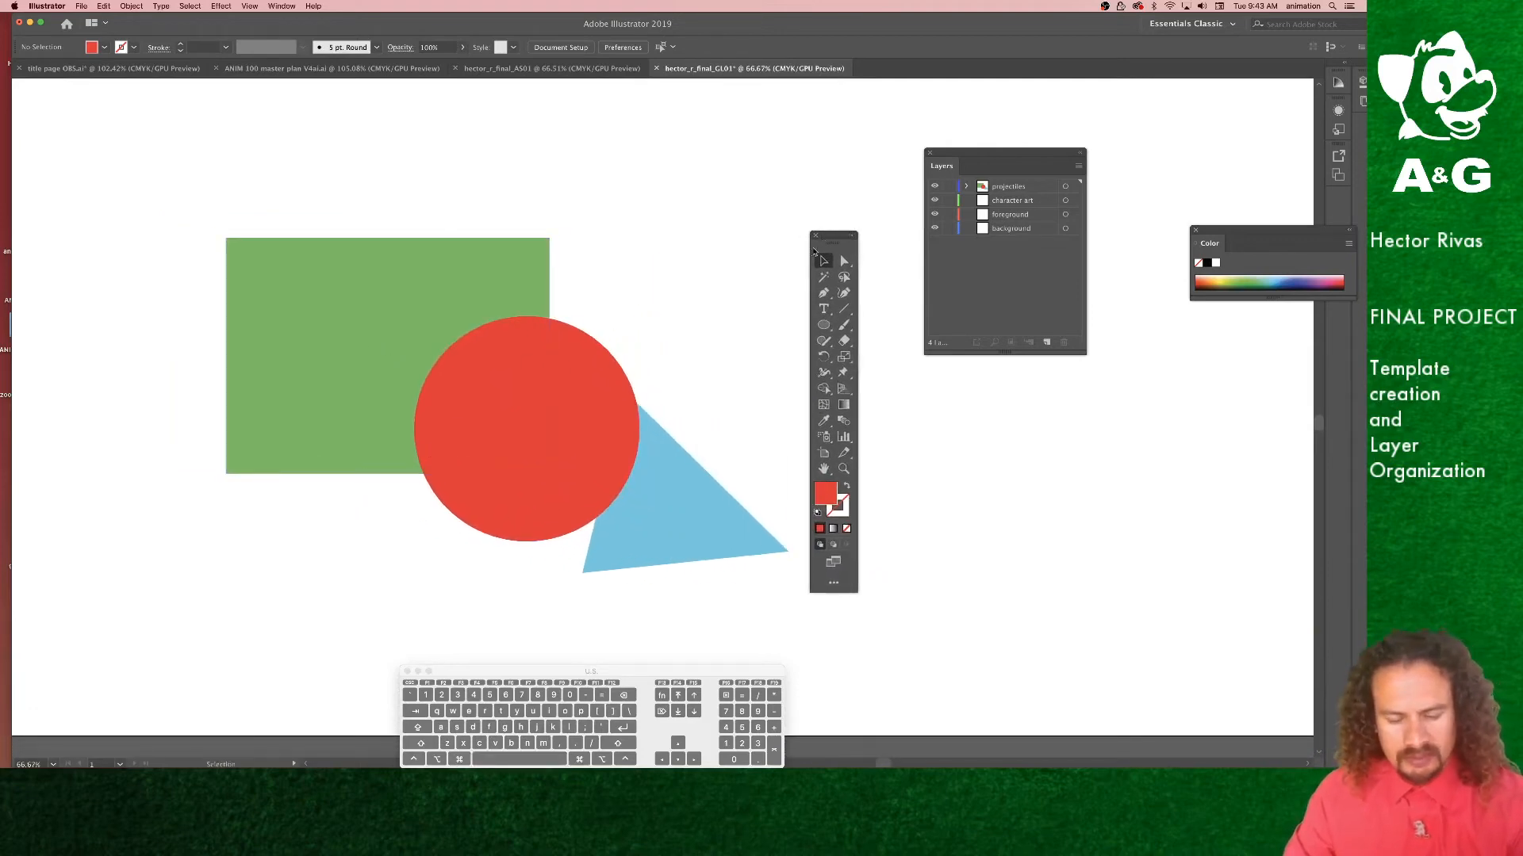
key(super+equal)
drag(492, 435, 585, 421)
drag(974, 155, 287, 413)
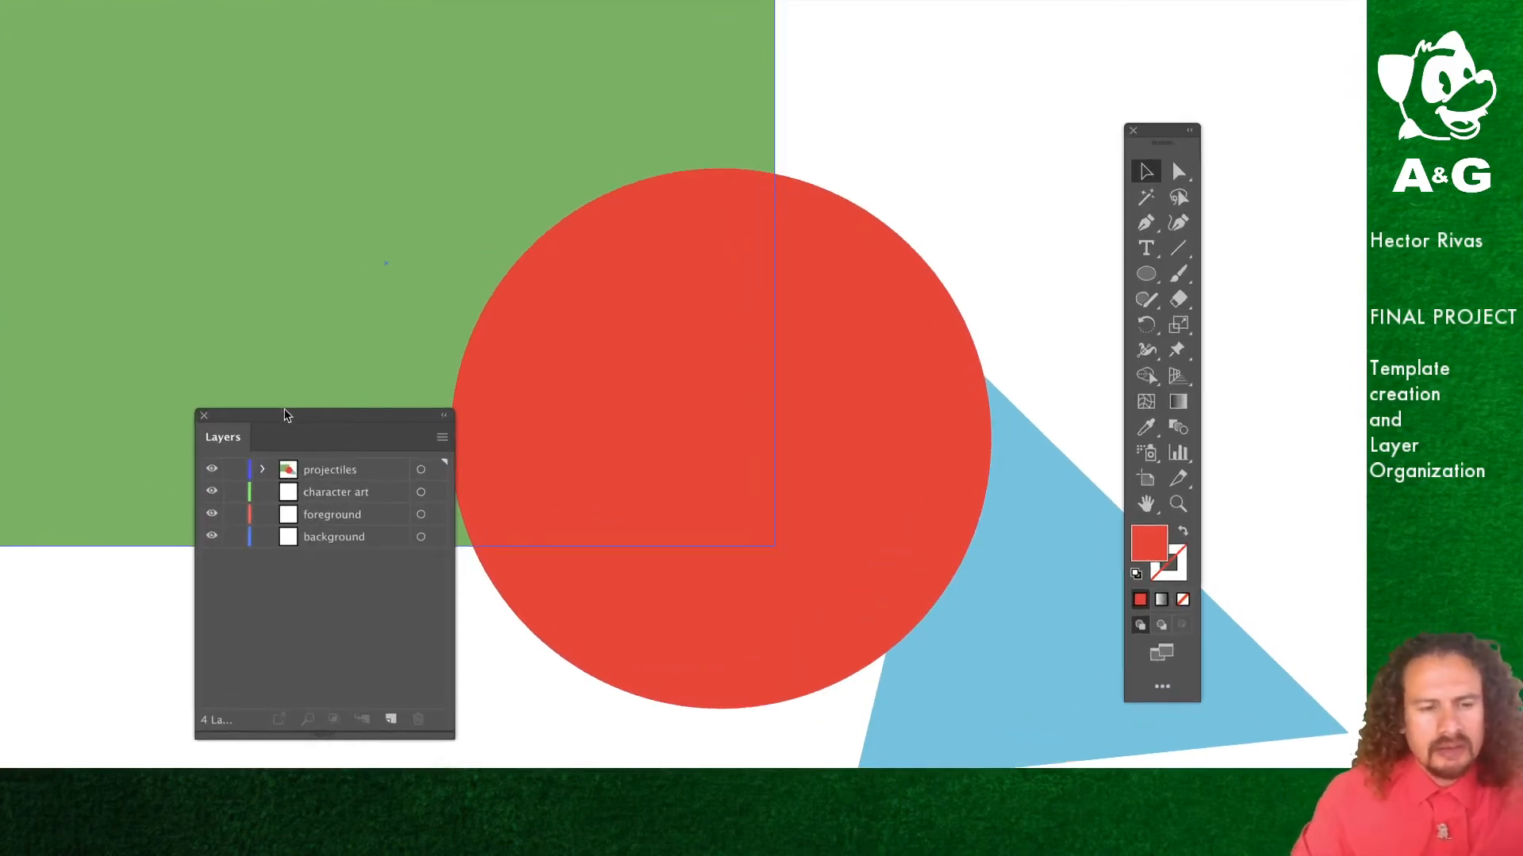
drag(285, 415, 307, 360)
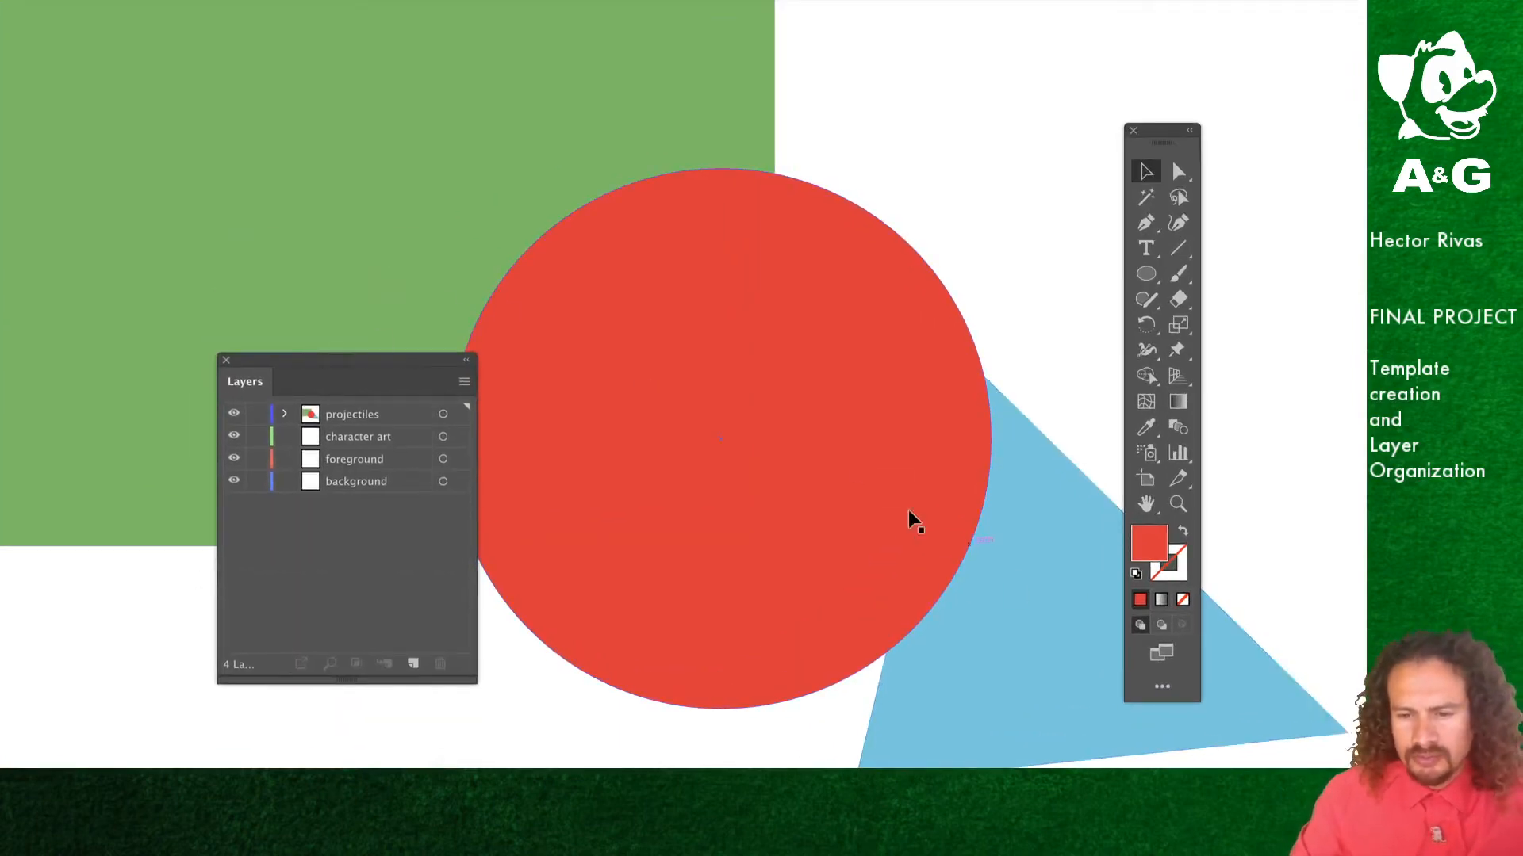
Step: Select the red circle on the projectiles layer and move it slightly to the right
click(366, 420)
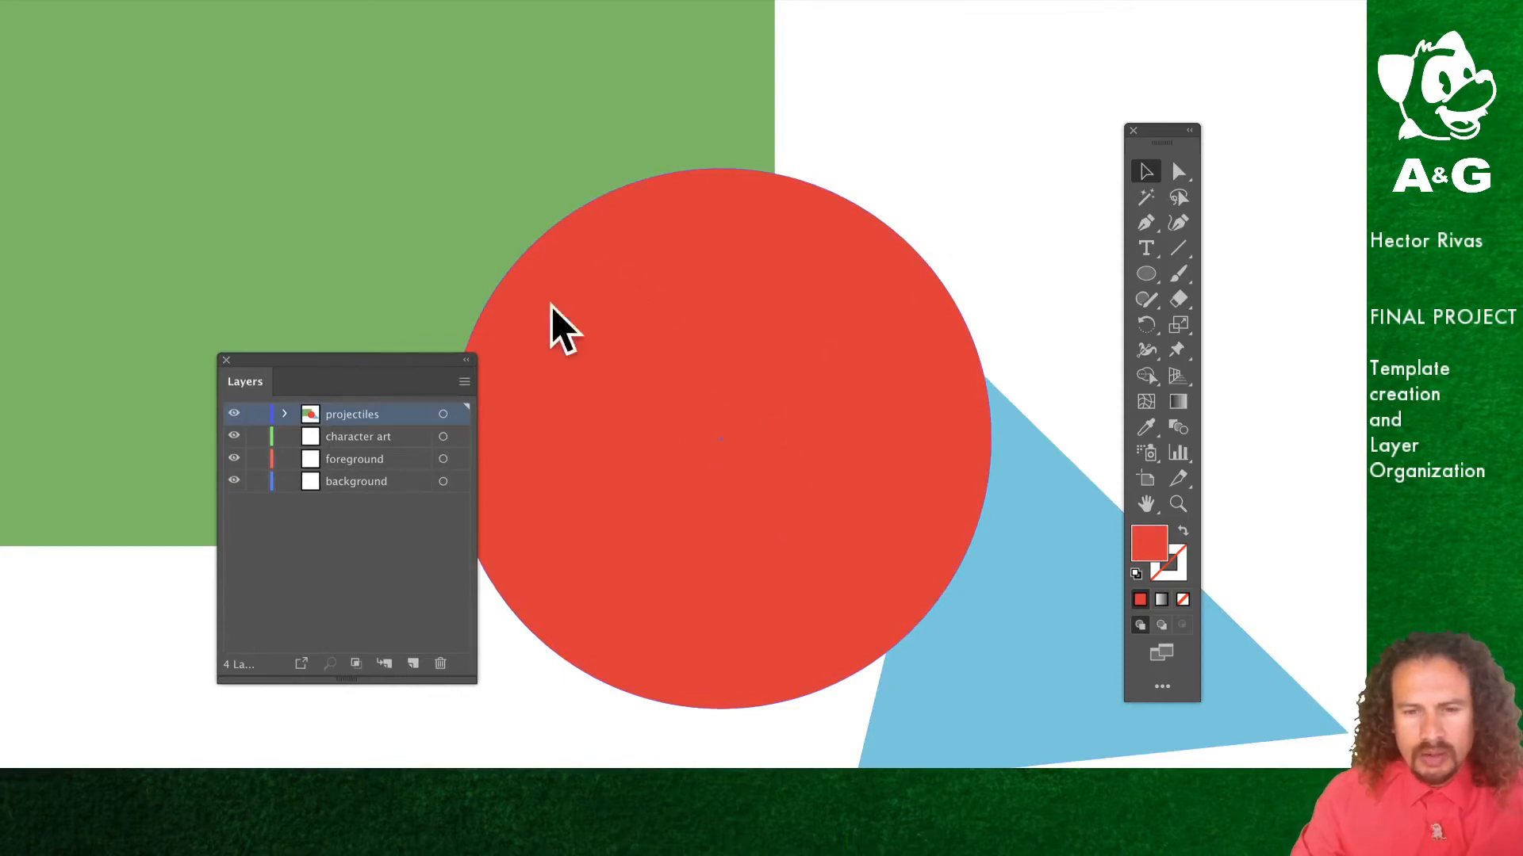
click(733, 417)
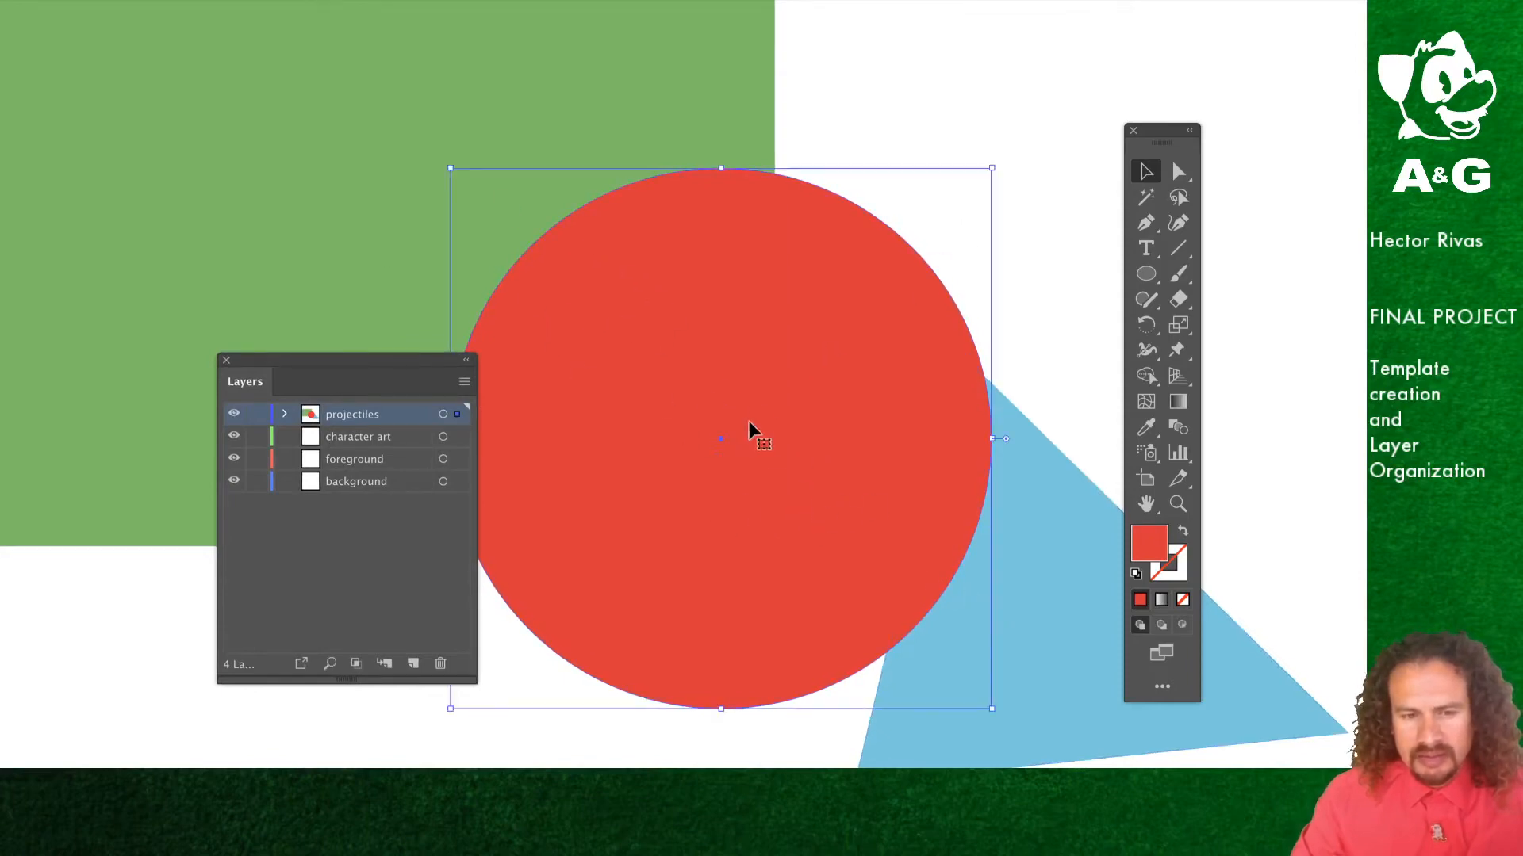
drag(793, 440, 871, 438)
drag(761, 433, 833, 433)
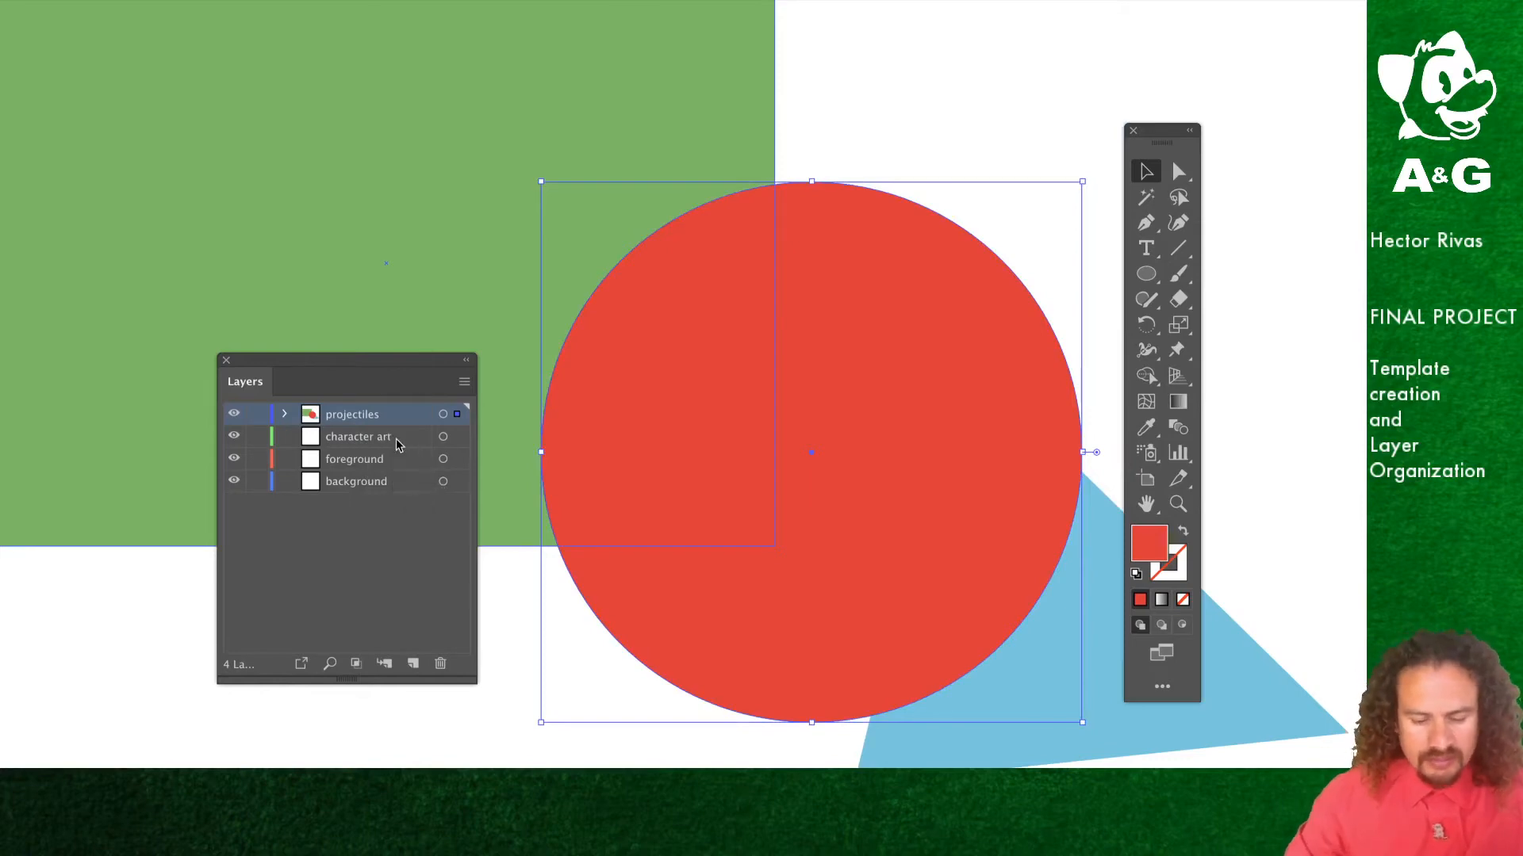
Step: Zoom in to examine the selected-art indicator of the projectiles layer while deselecting and reselecting the circle
key(alt+super+equal)
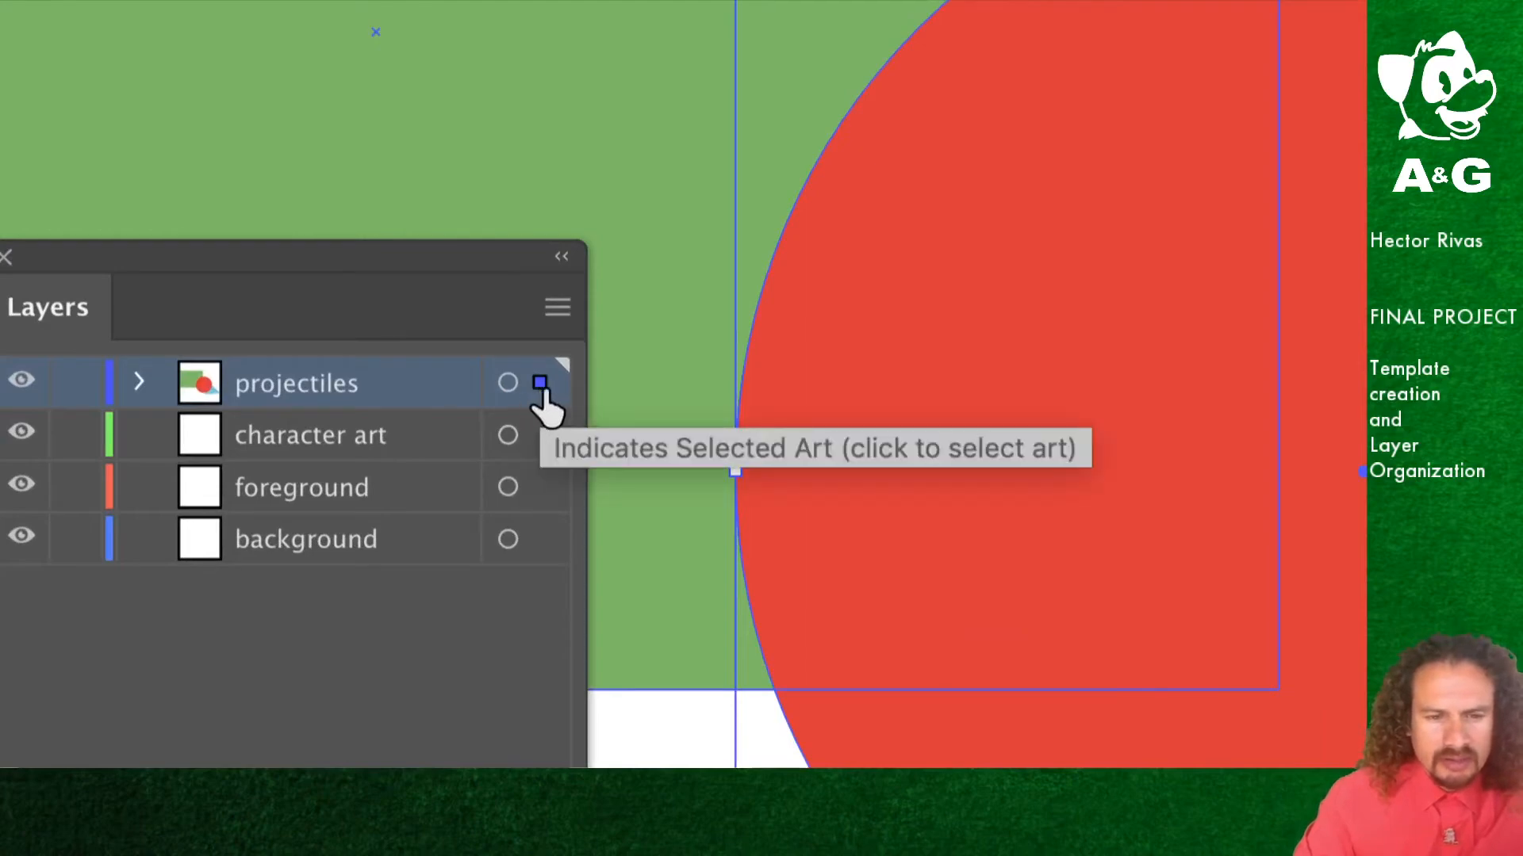
click(656, 741)
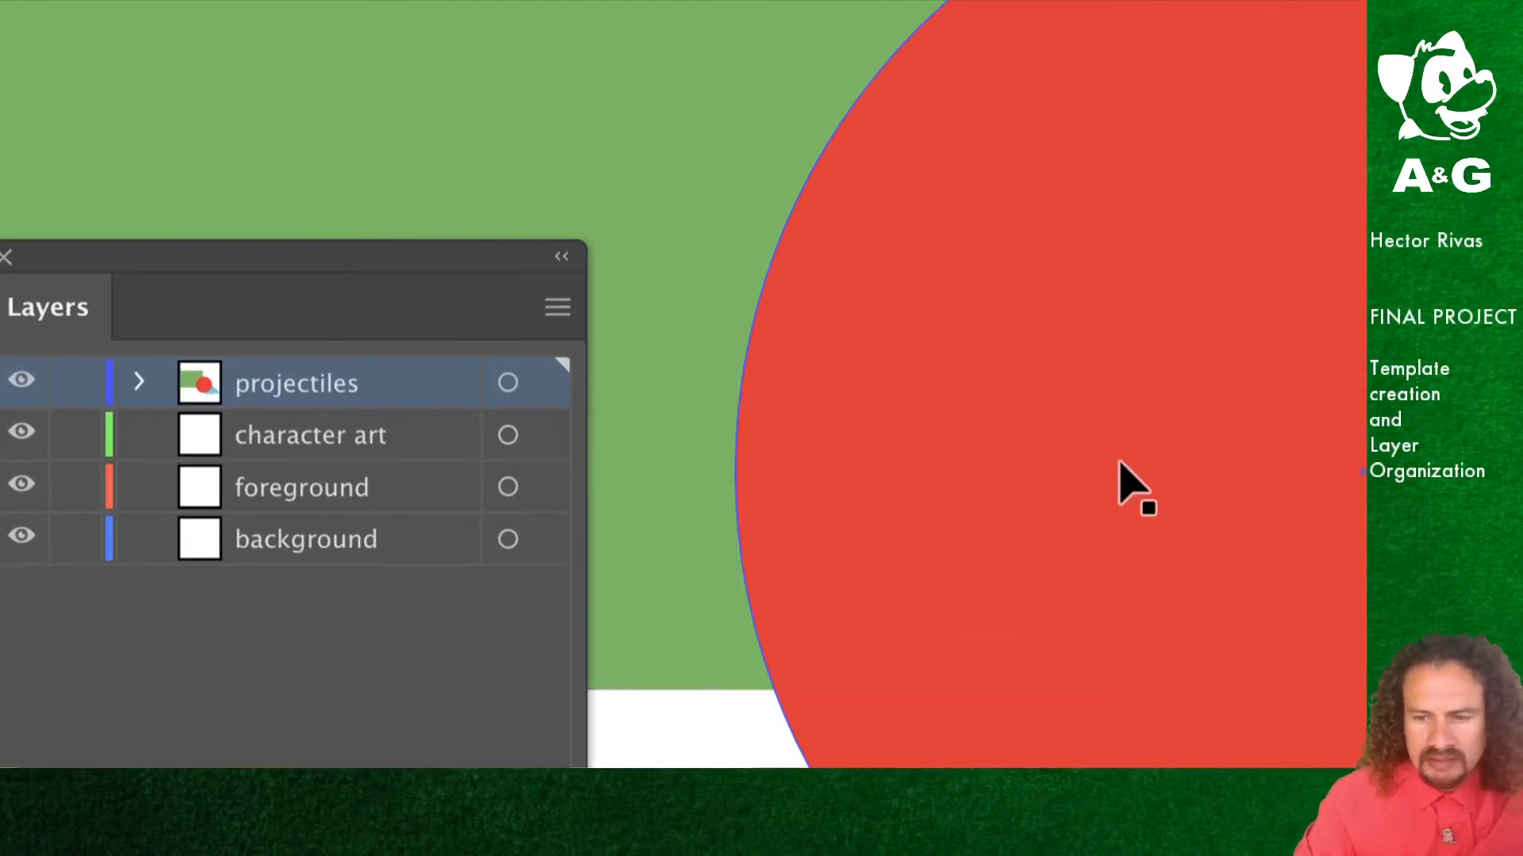
click(1119, 482)
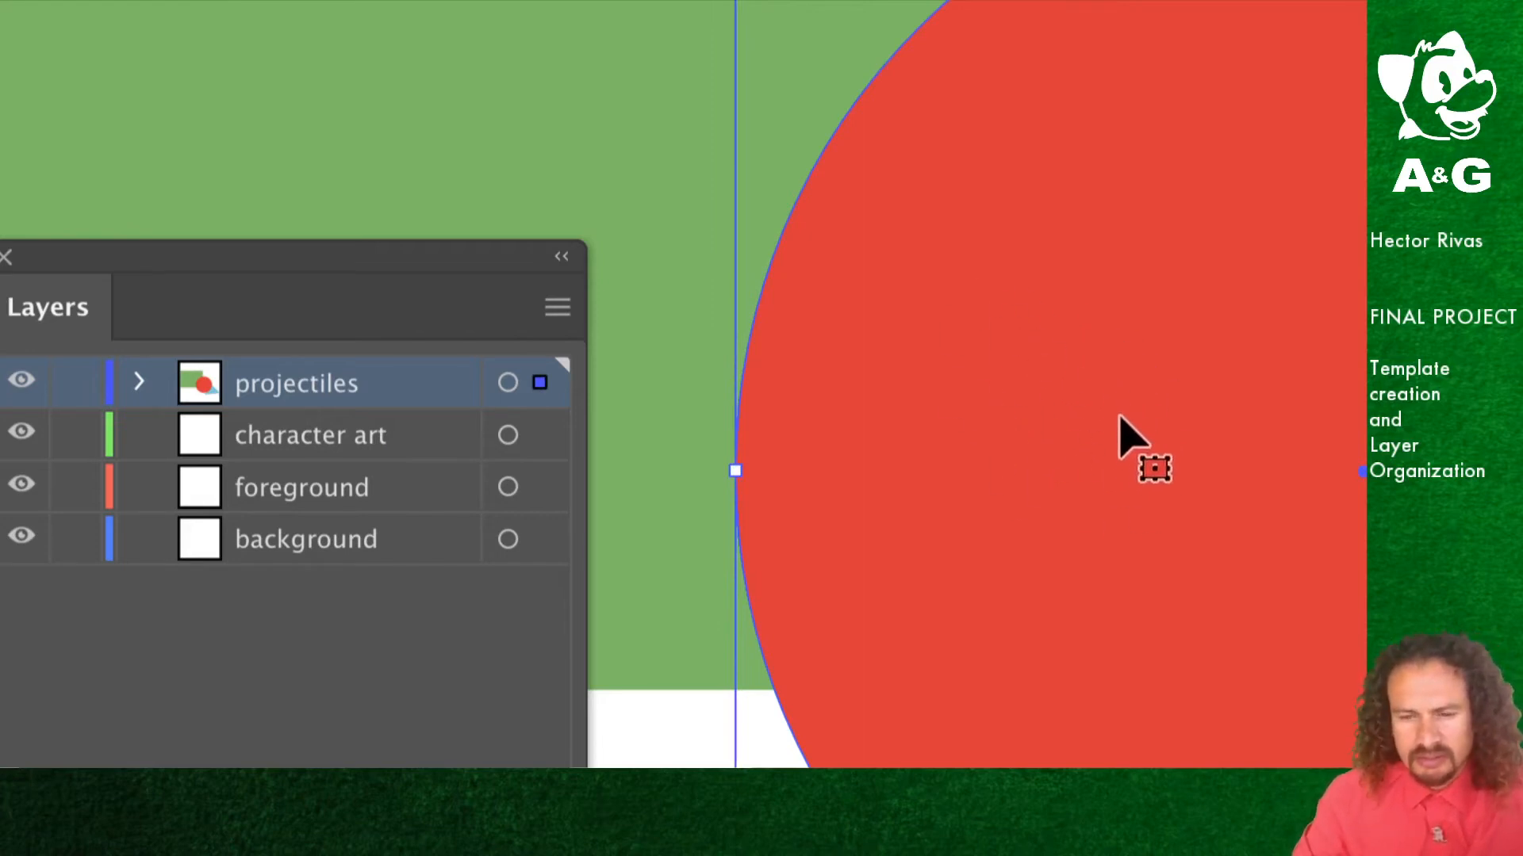
shift+click(636, 426)
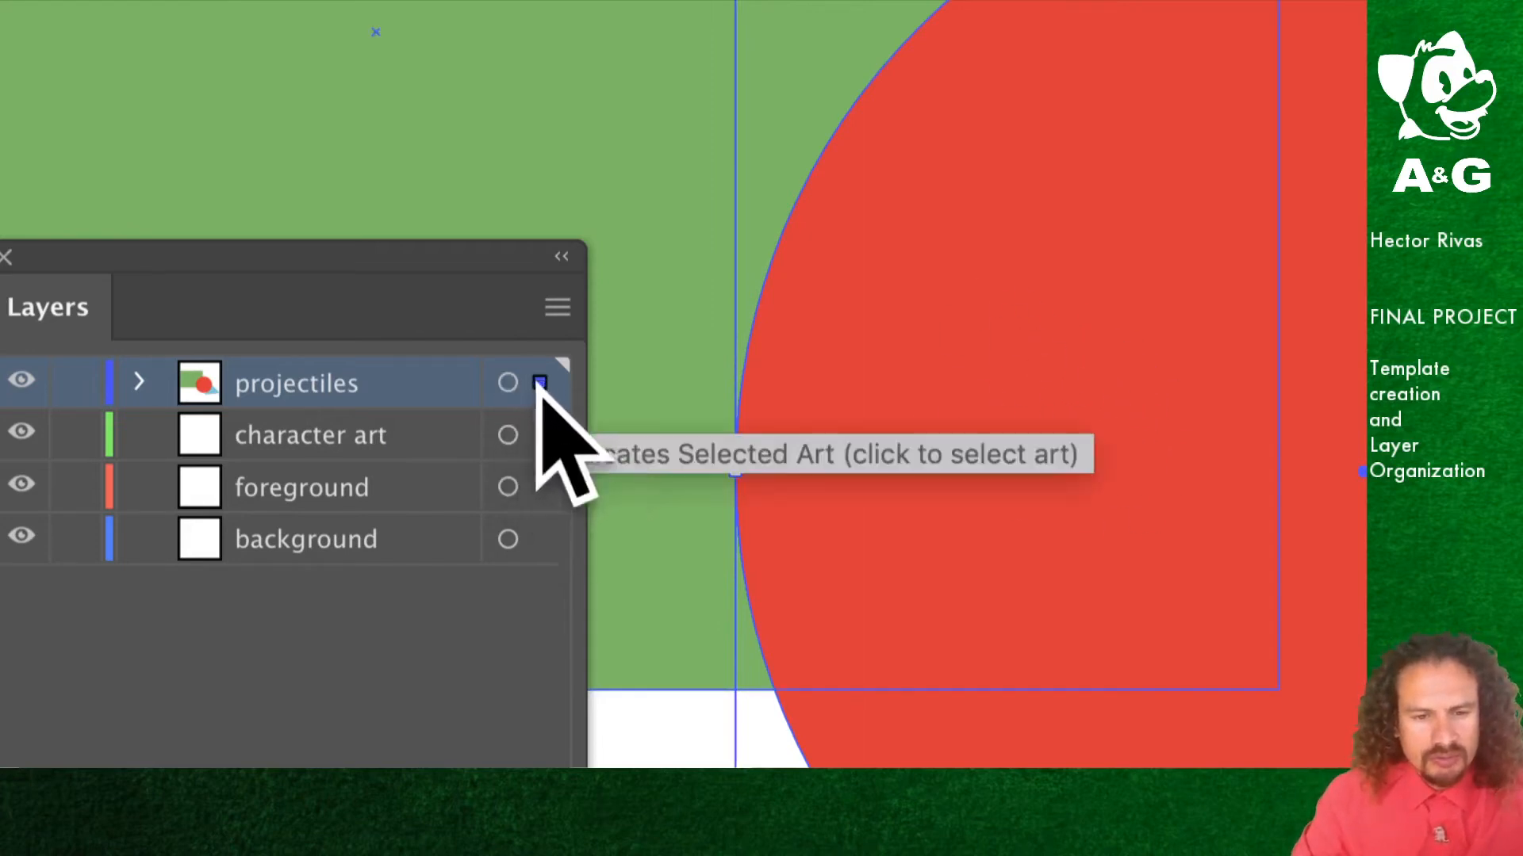
Step: Move the red circle from the projectiles layer to the background layer and then back onto the character art layer
drag(539, 384, 544, 441)
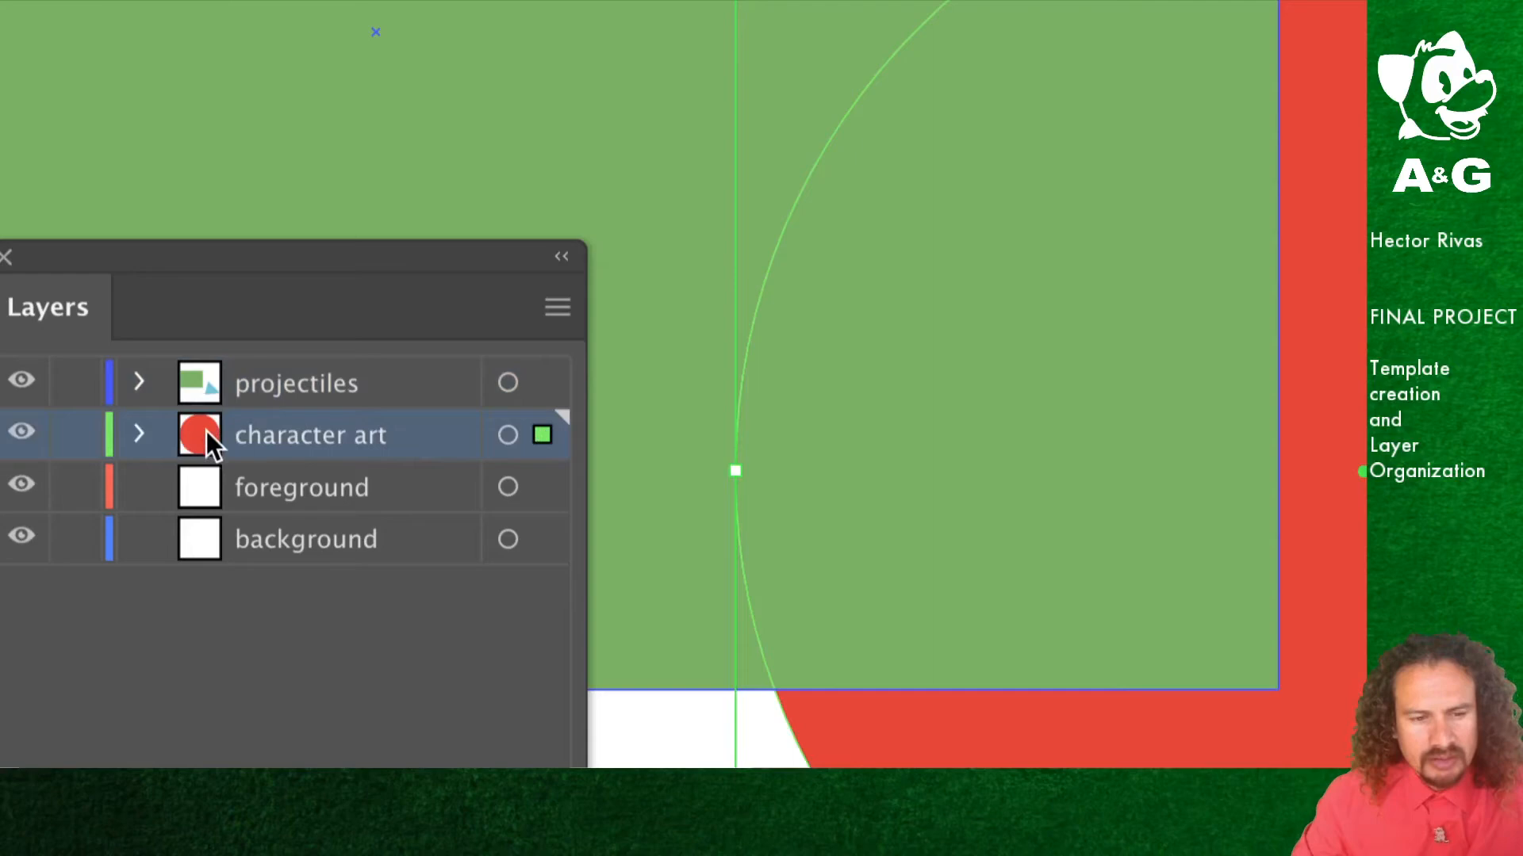
drag(542, 437, 532, 538)
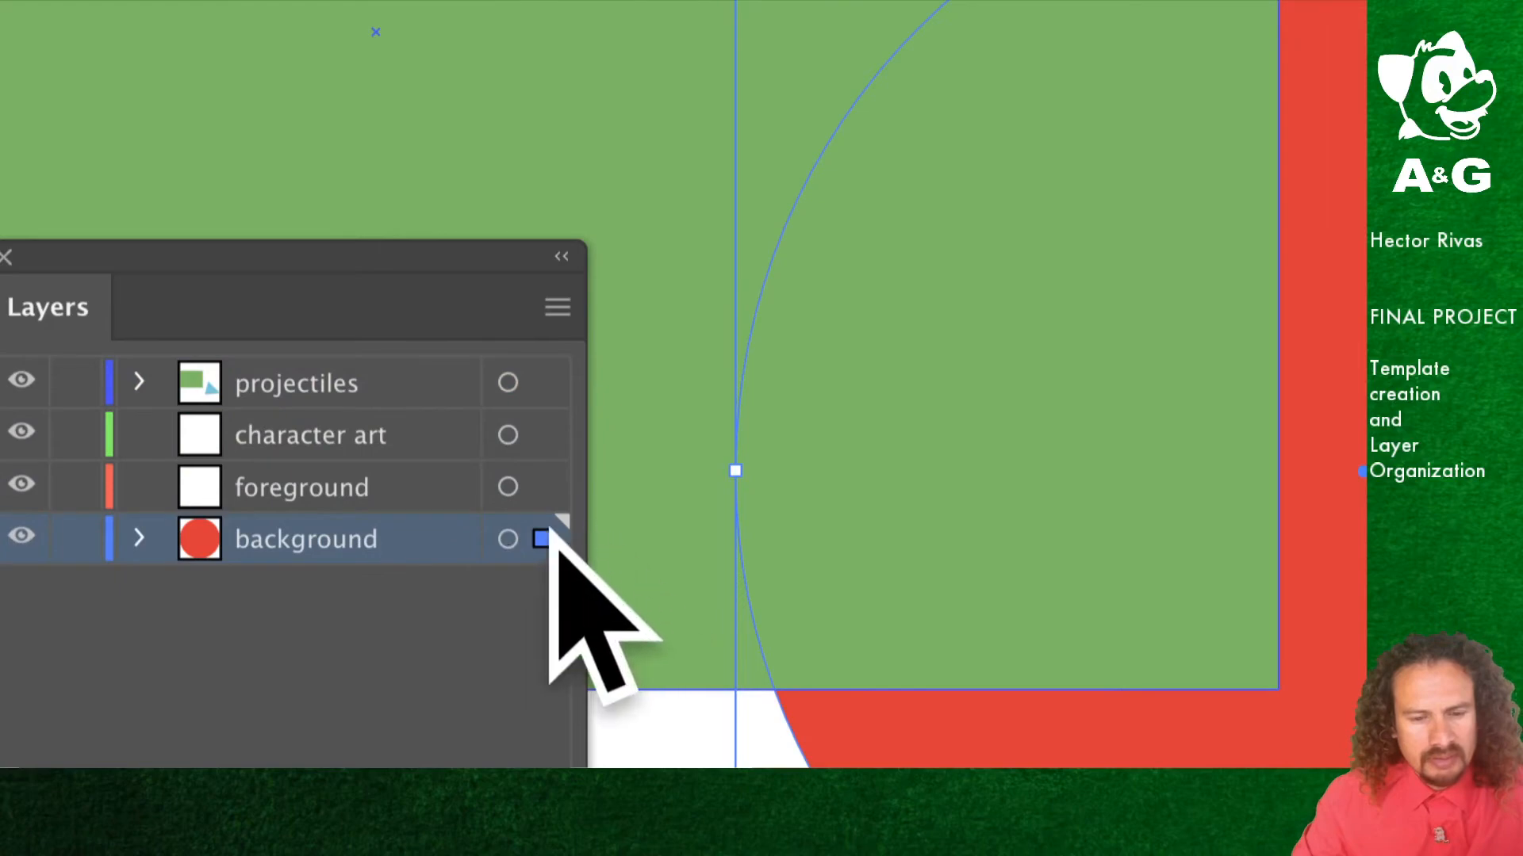
drag(545, 539, 541, 443)
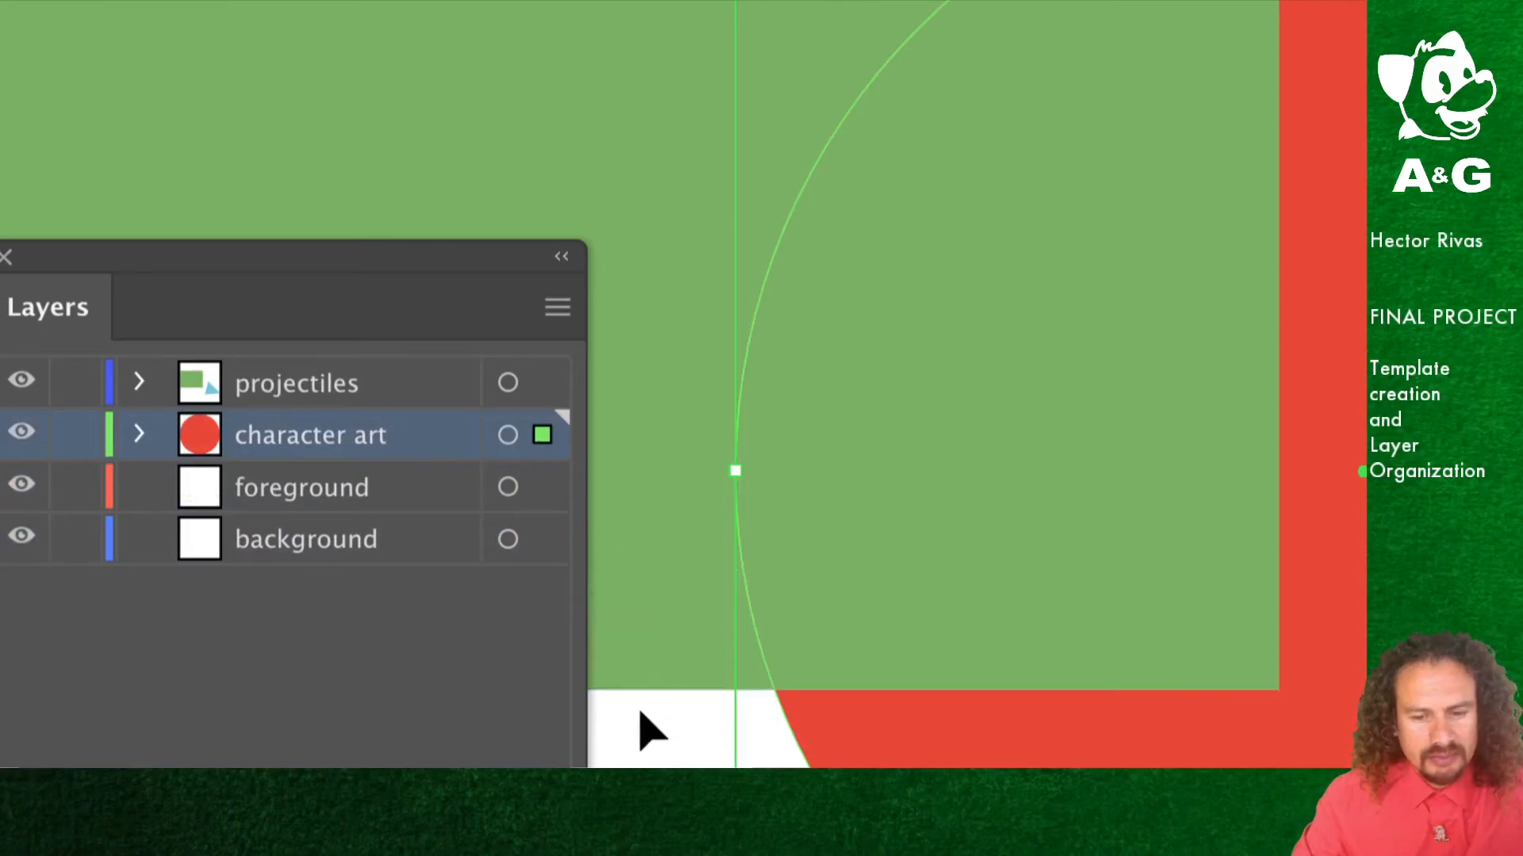
Step: Select the green rectangle and move it from the projectiles layer onto the background layer, then deselect
click(666, 640)
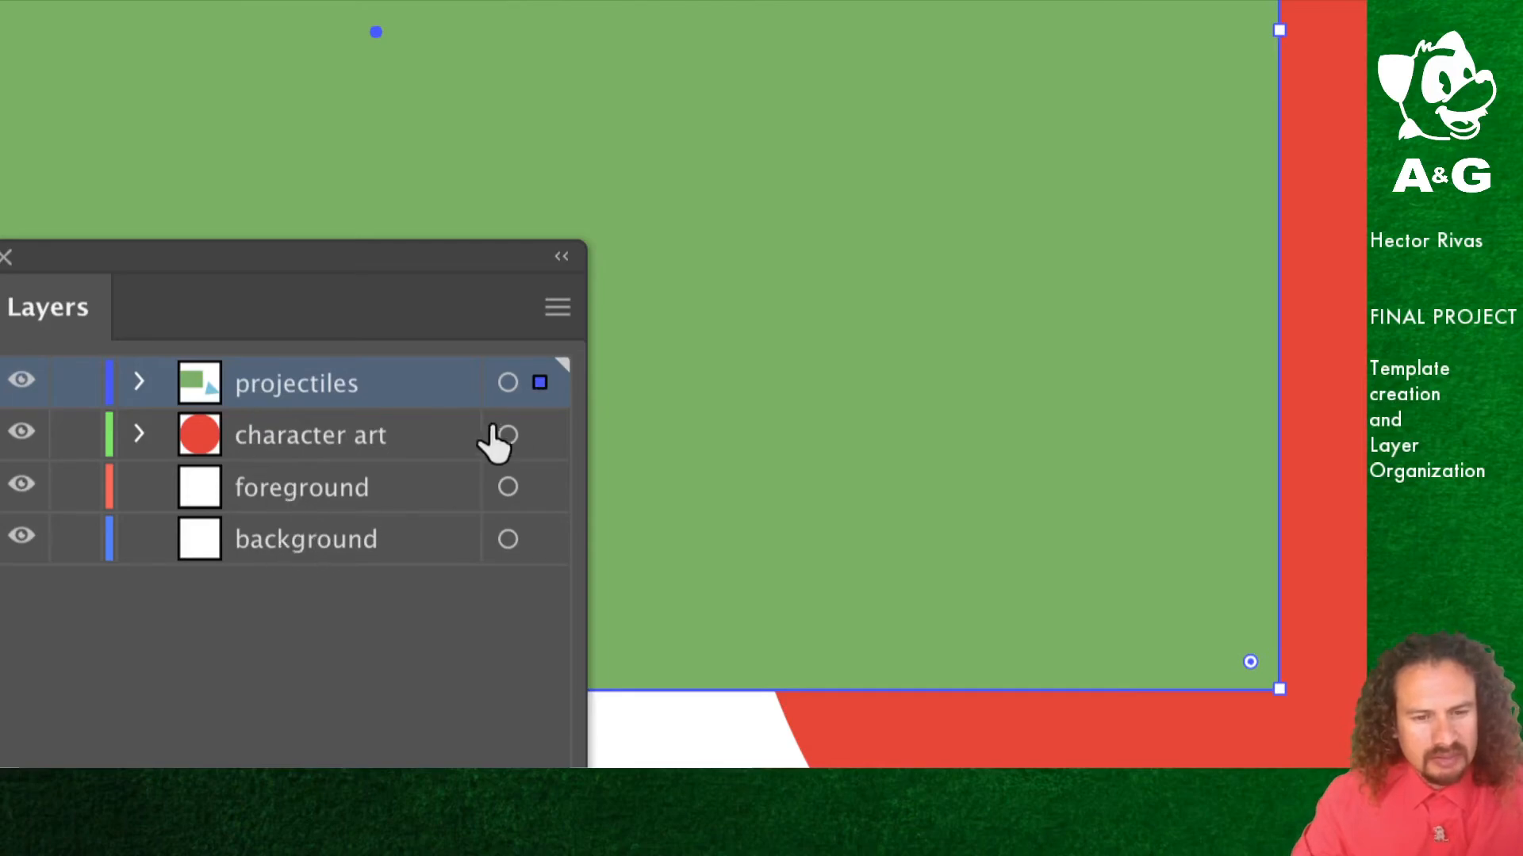
drag(539, 393, 539, 541)
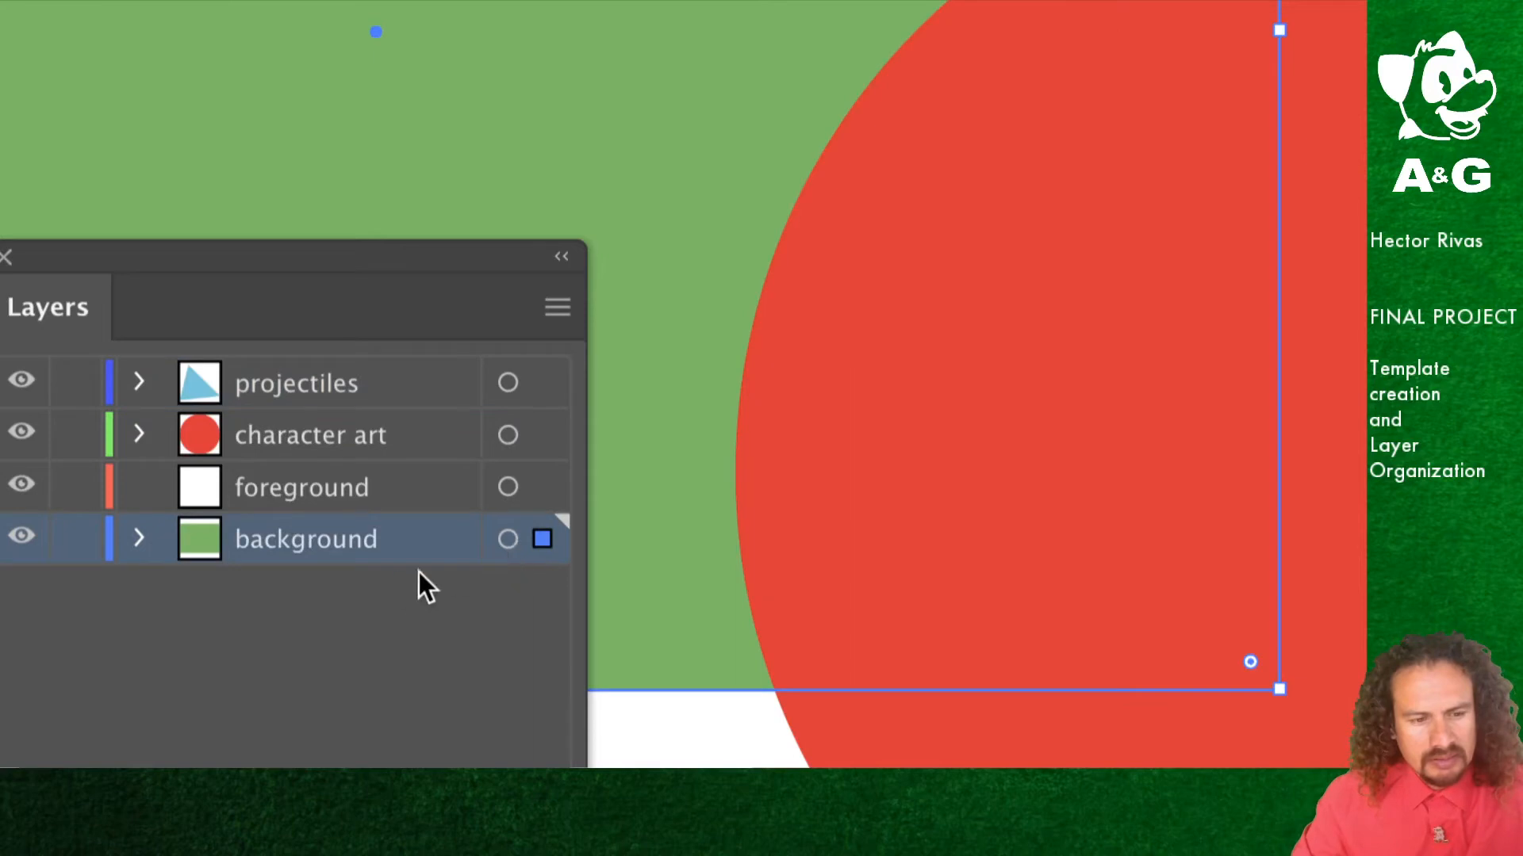
click(362, 596)
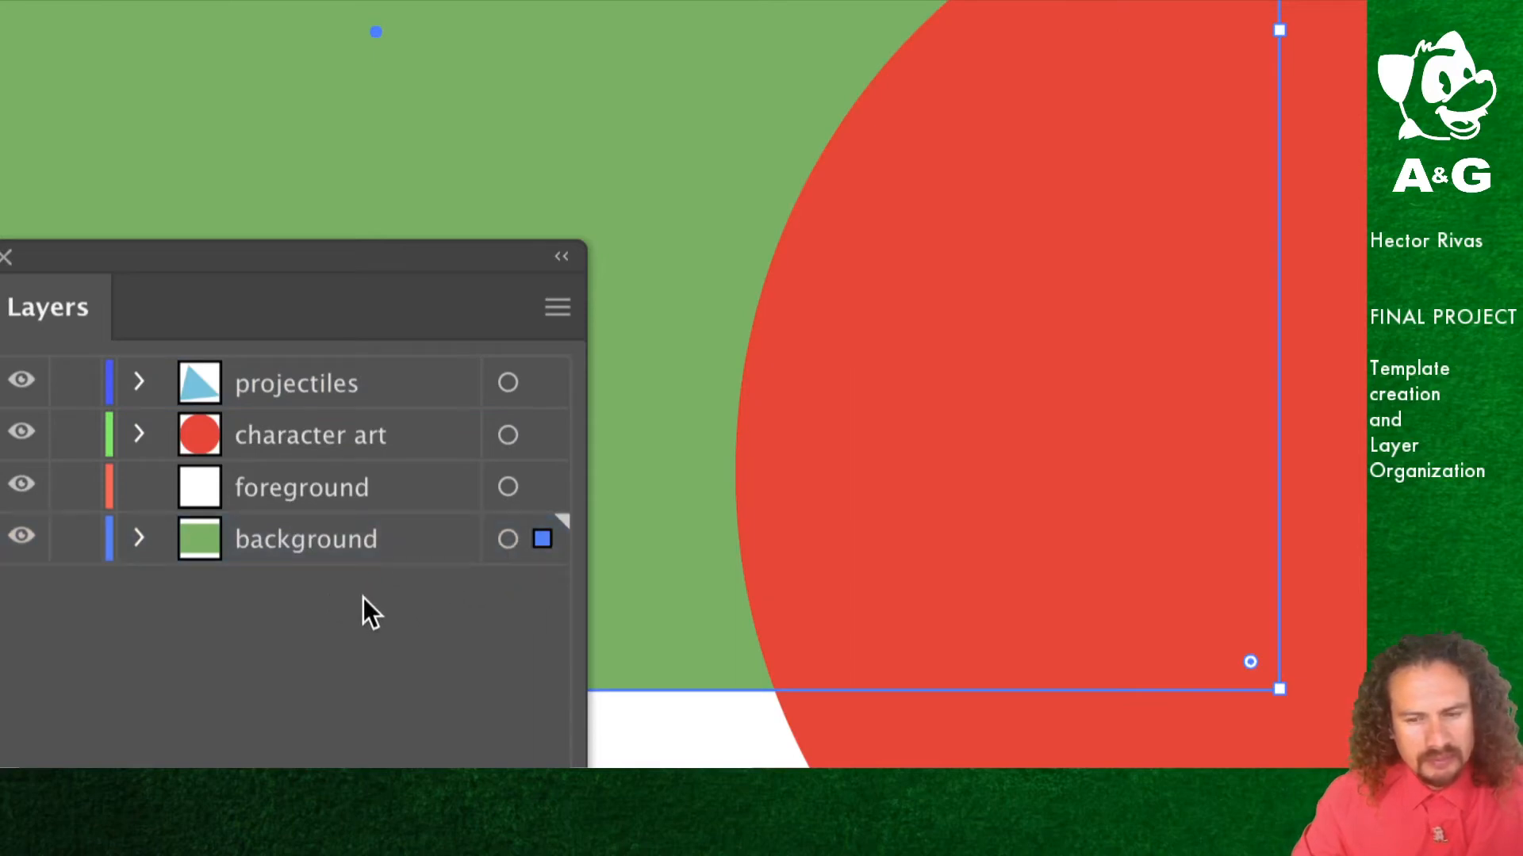
click(666, 749)
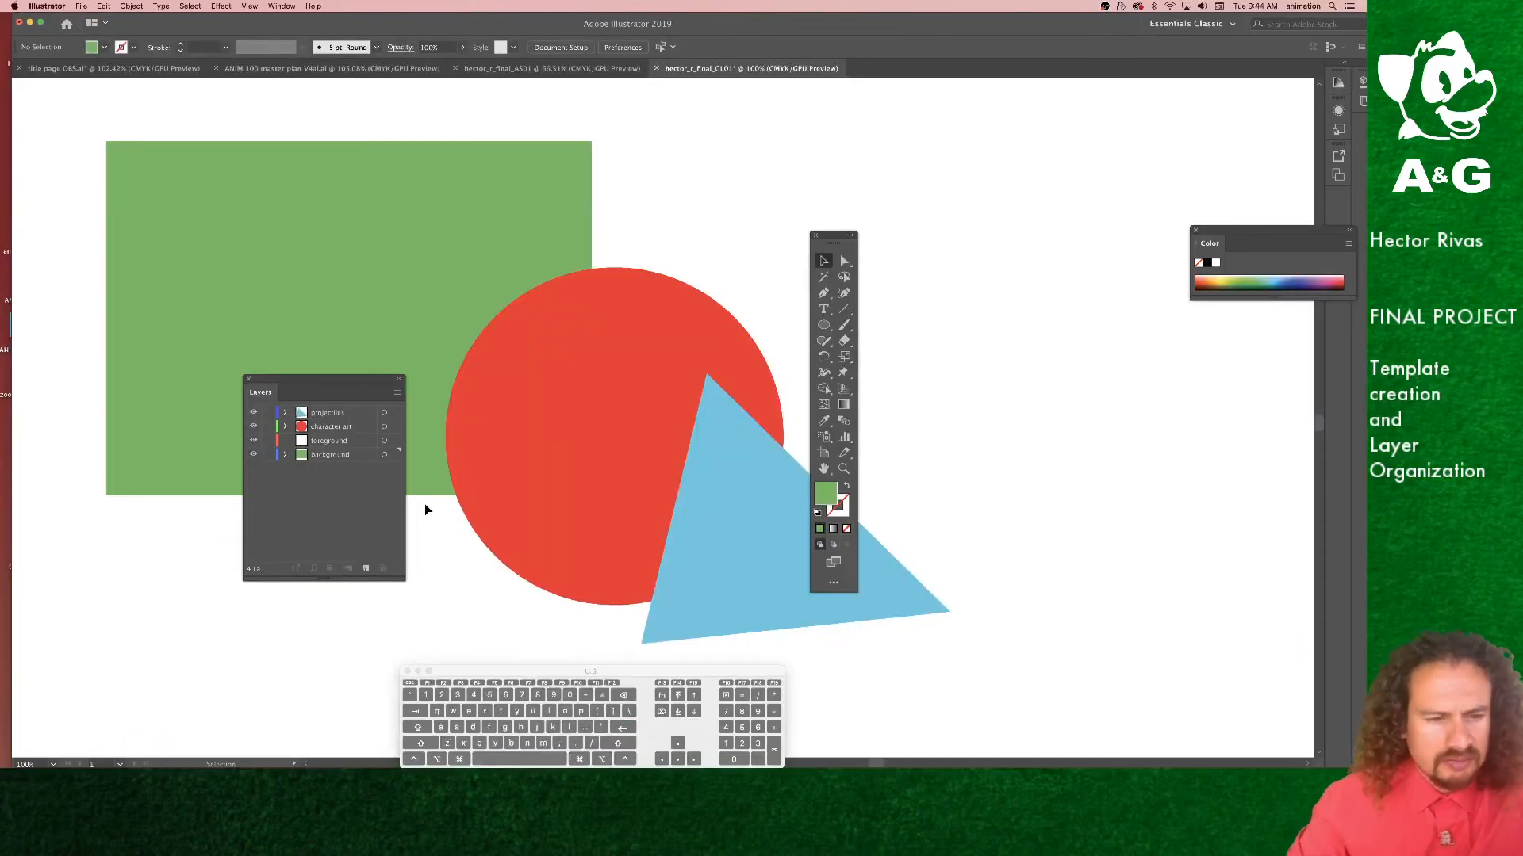
Step: Toggle the visibility of the character art, projectiles and background layers off and on to check their contents
click(254, 429)
click(254, 429)
click(254, 429)
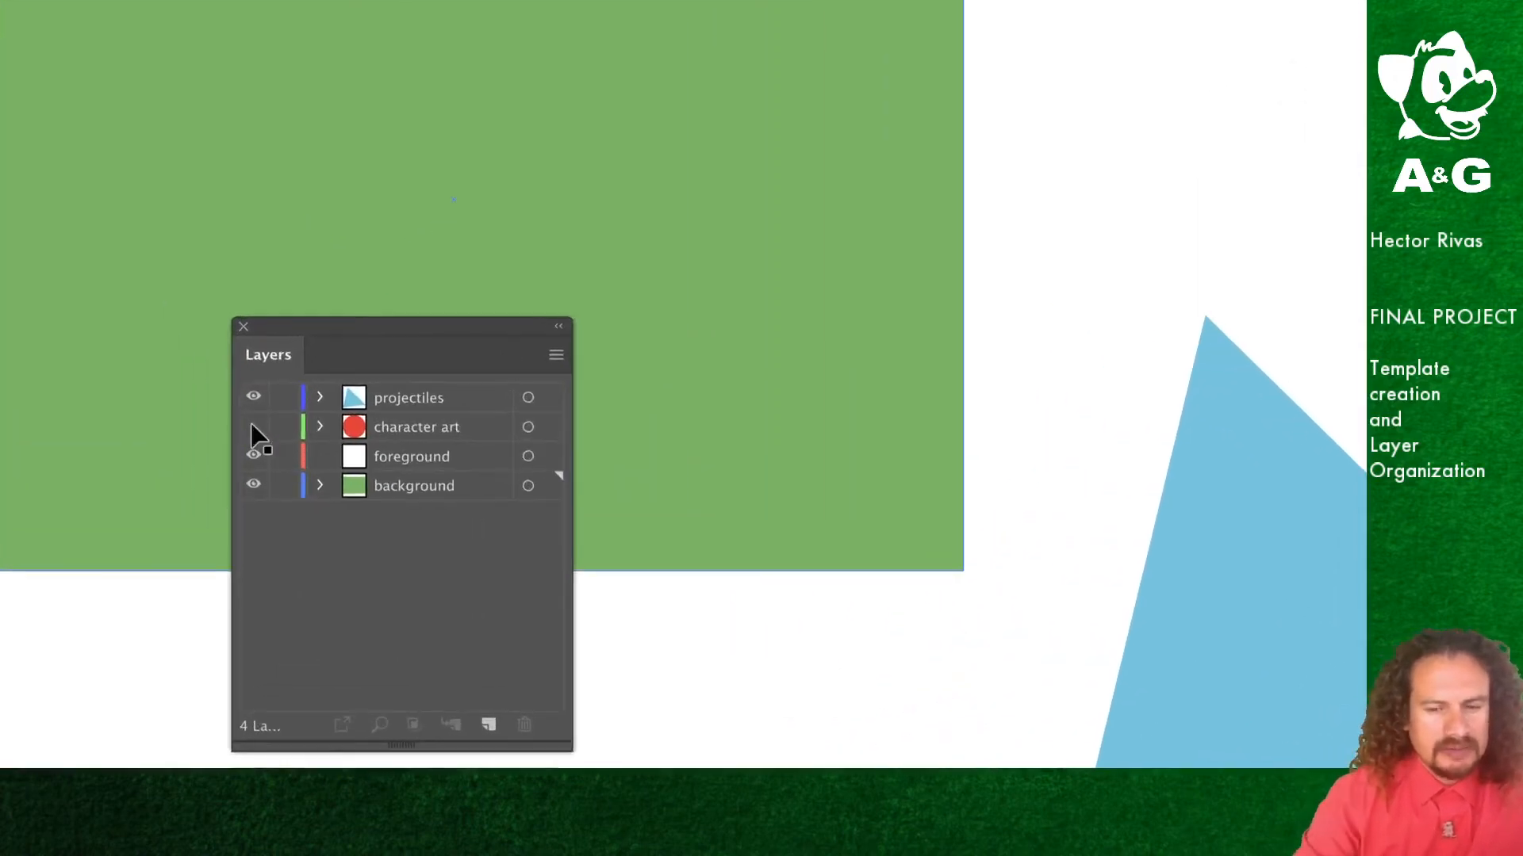
click(253, 428)
click(253, 428)
click(254, 428)
click(253, 429)
click(254, 428)
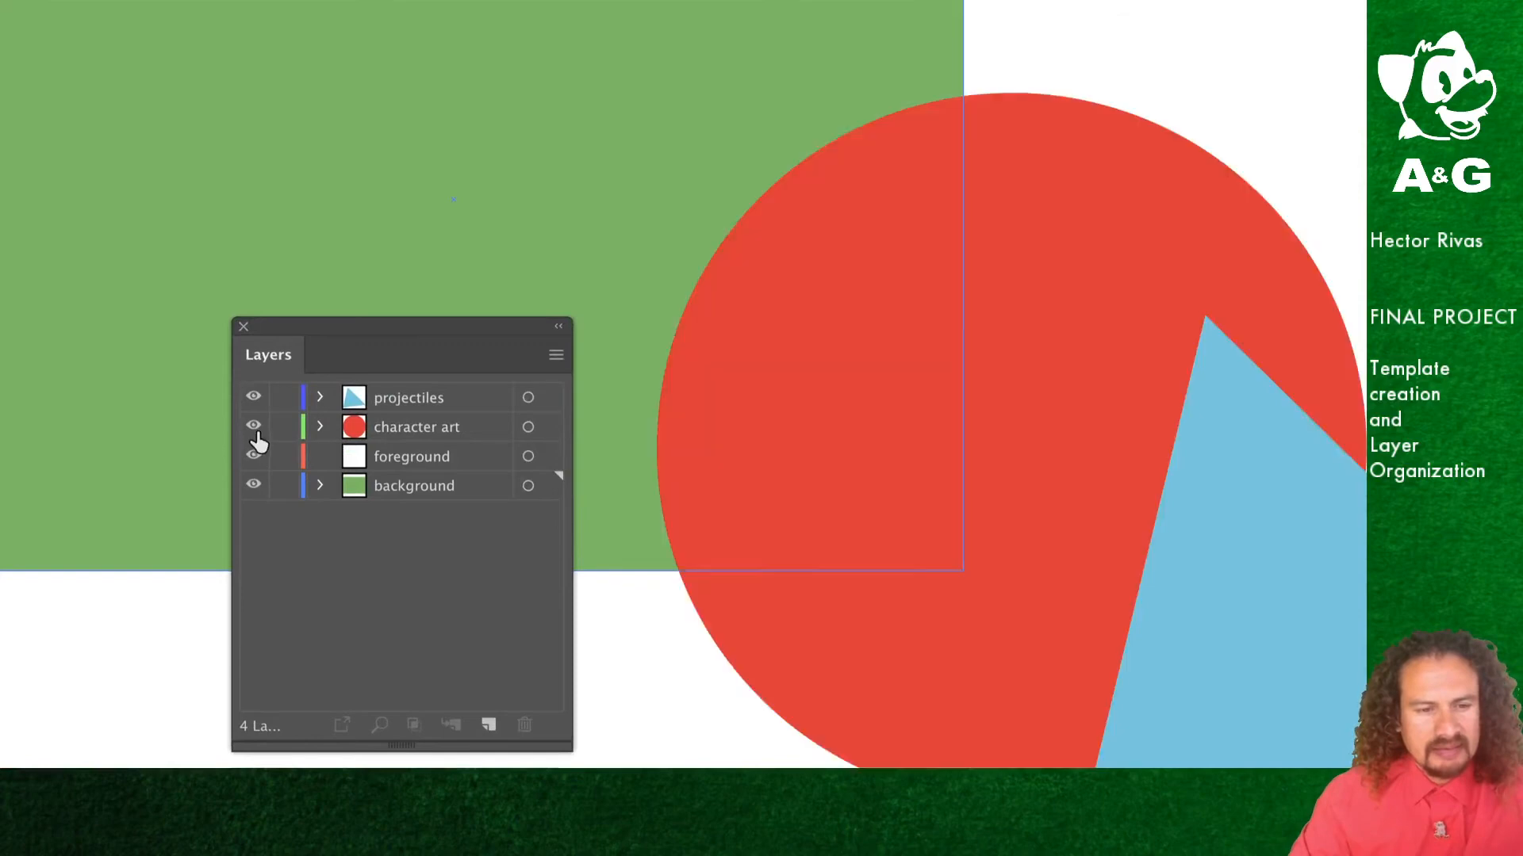
click(254, 397)
click(254, 397)
click(253, 398)
click(253, 397)
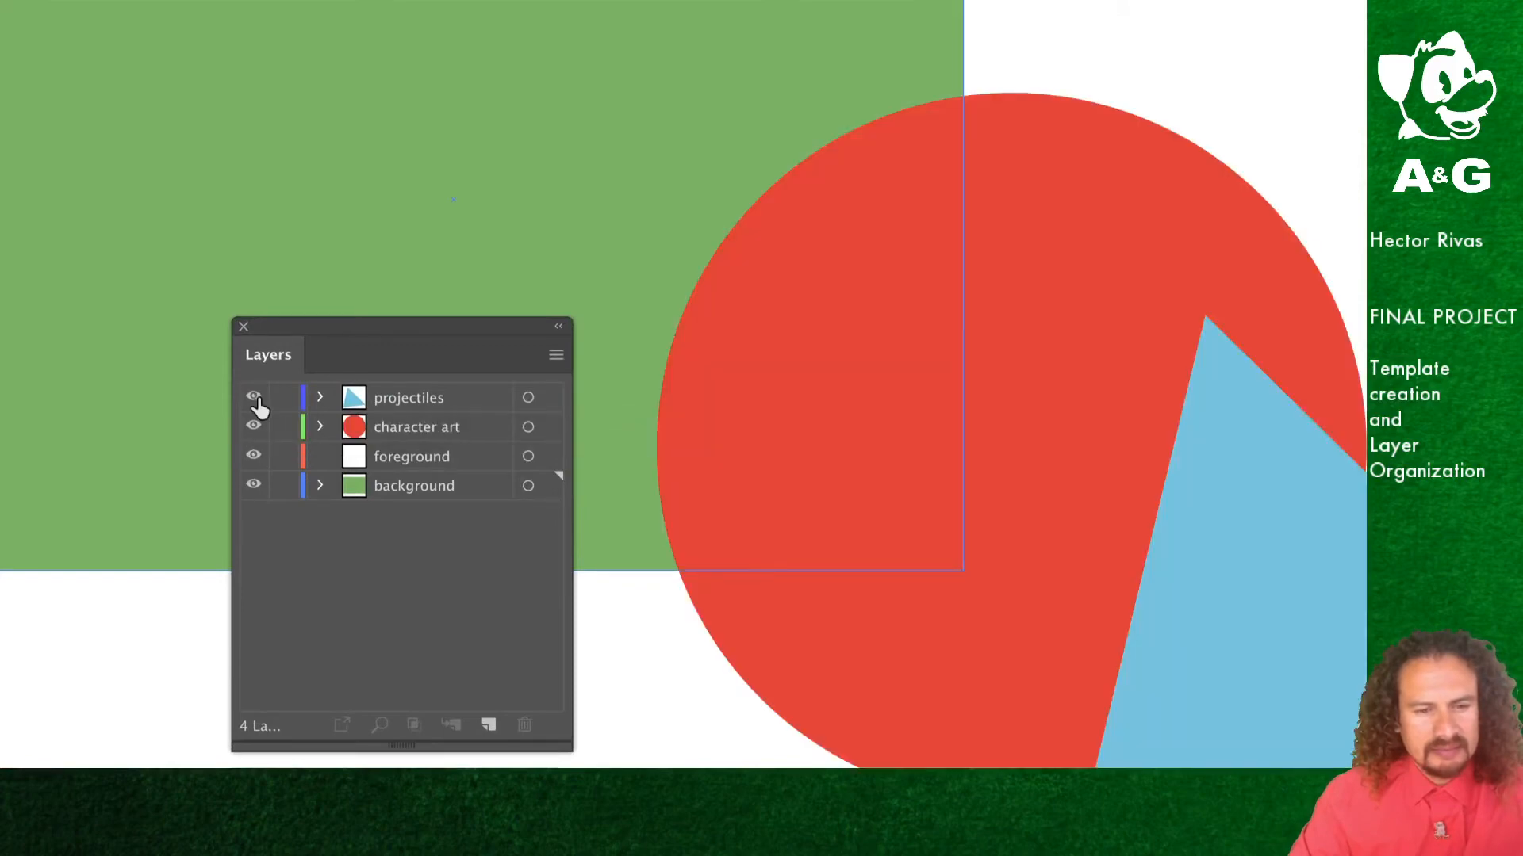
click(253, 429)
click(254, 428)
click(253, 485)
click(254, 486)
click(253, 486)
click(253, 485)
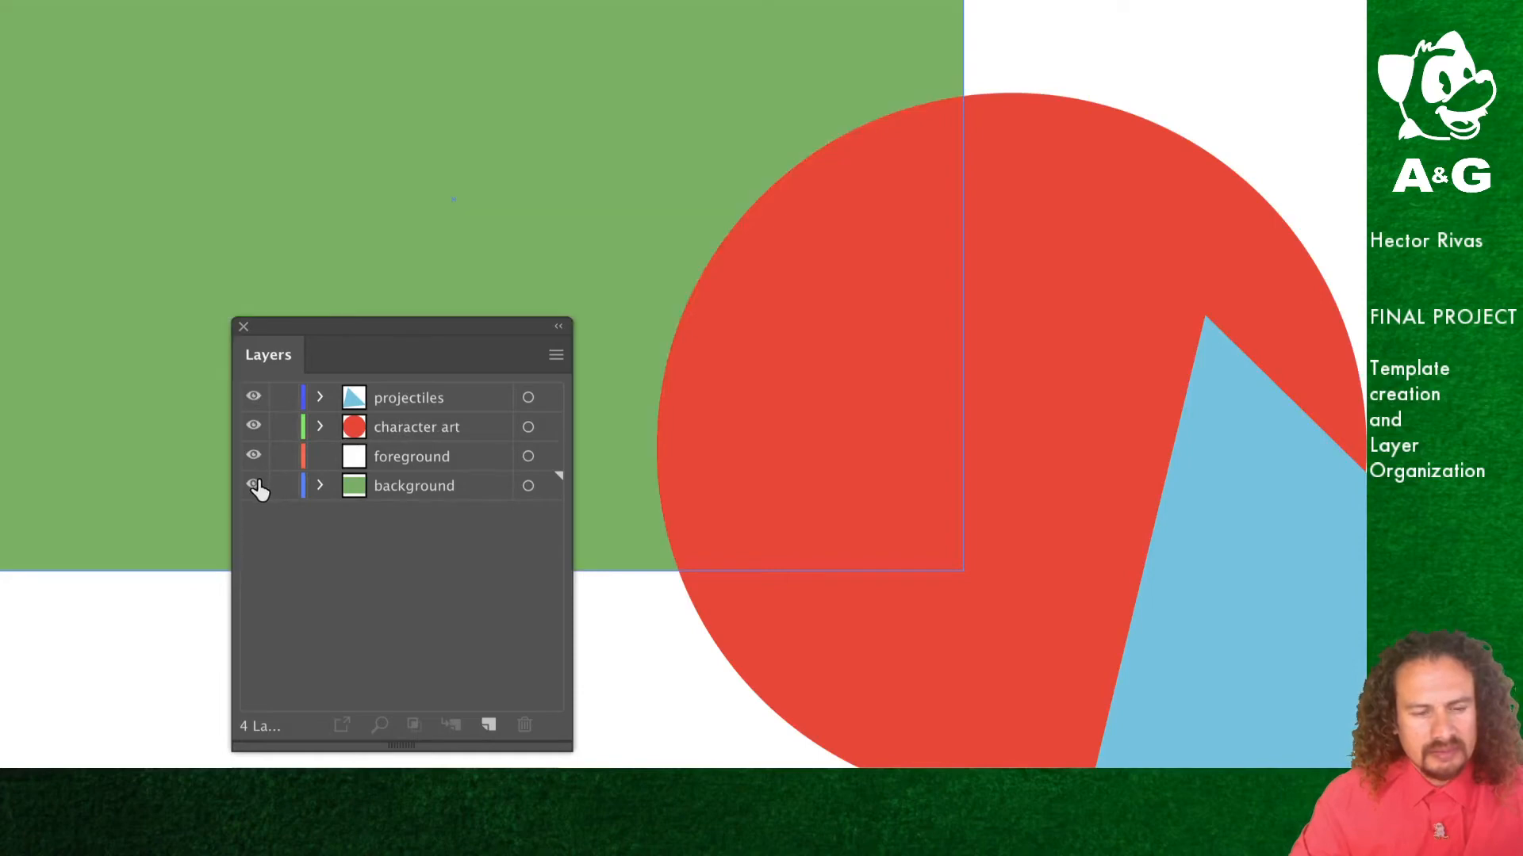
Step: Select the red circle and try to bring it in front of the triangle with Bring to Front several times
click(908, 593)
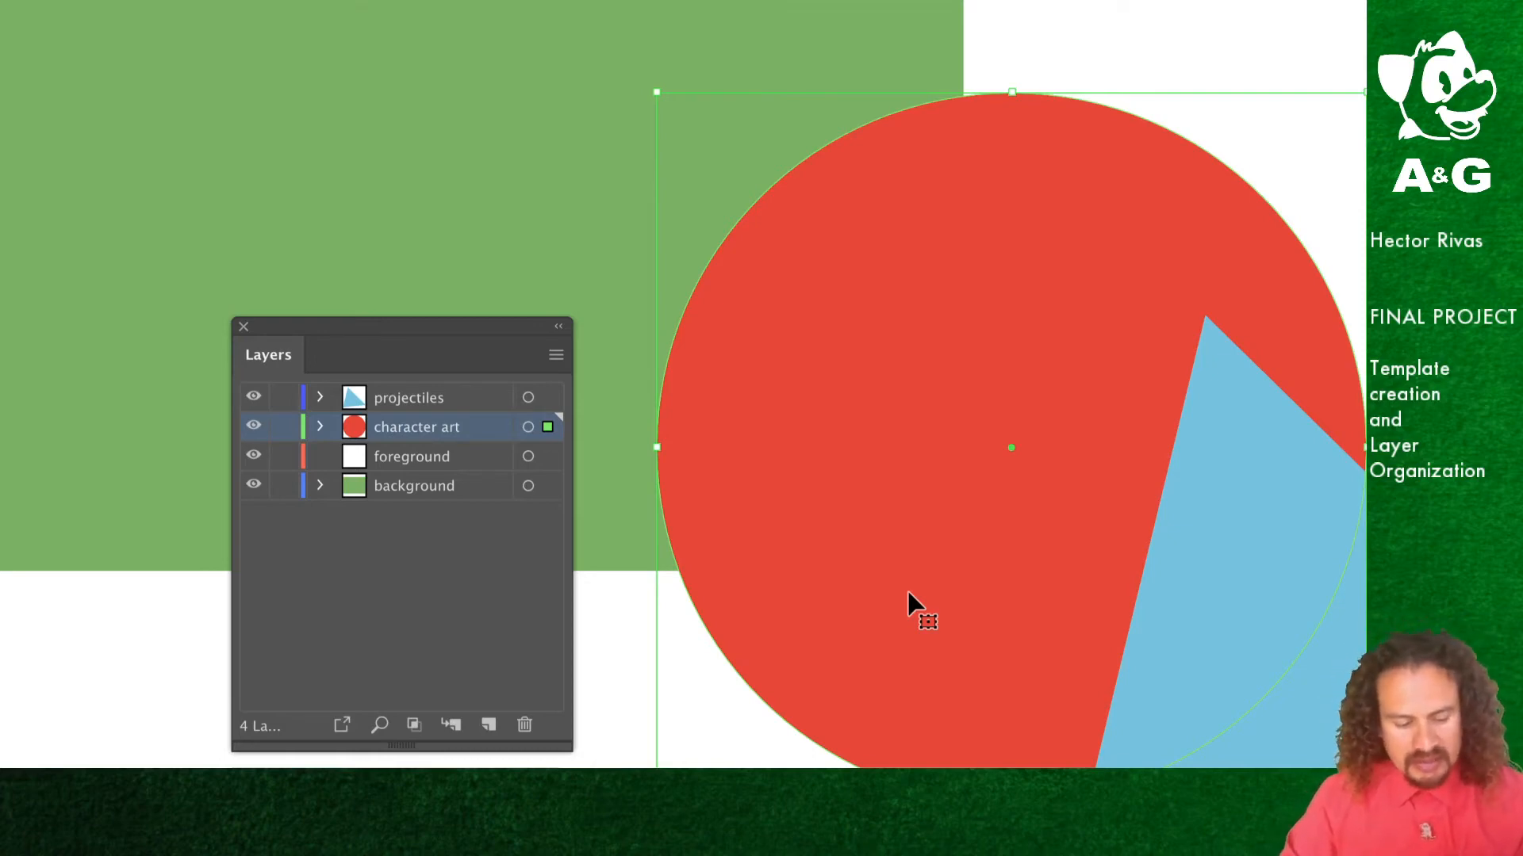
key(a)
key(v)
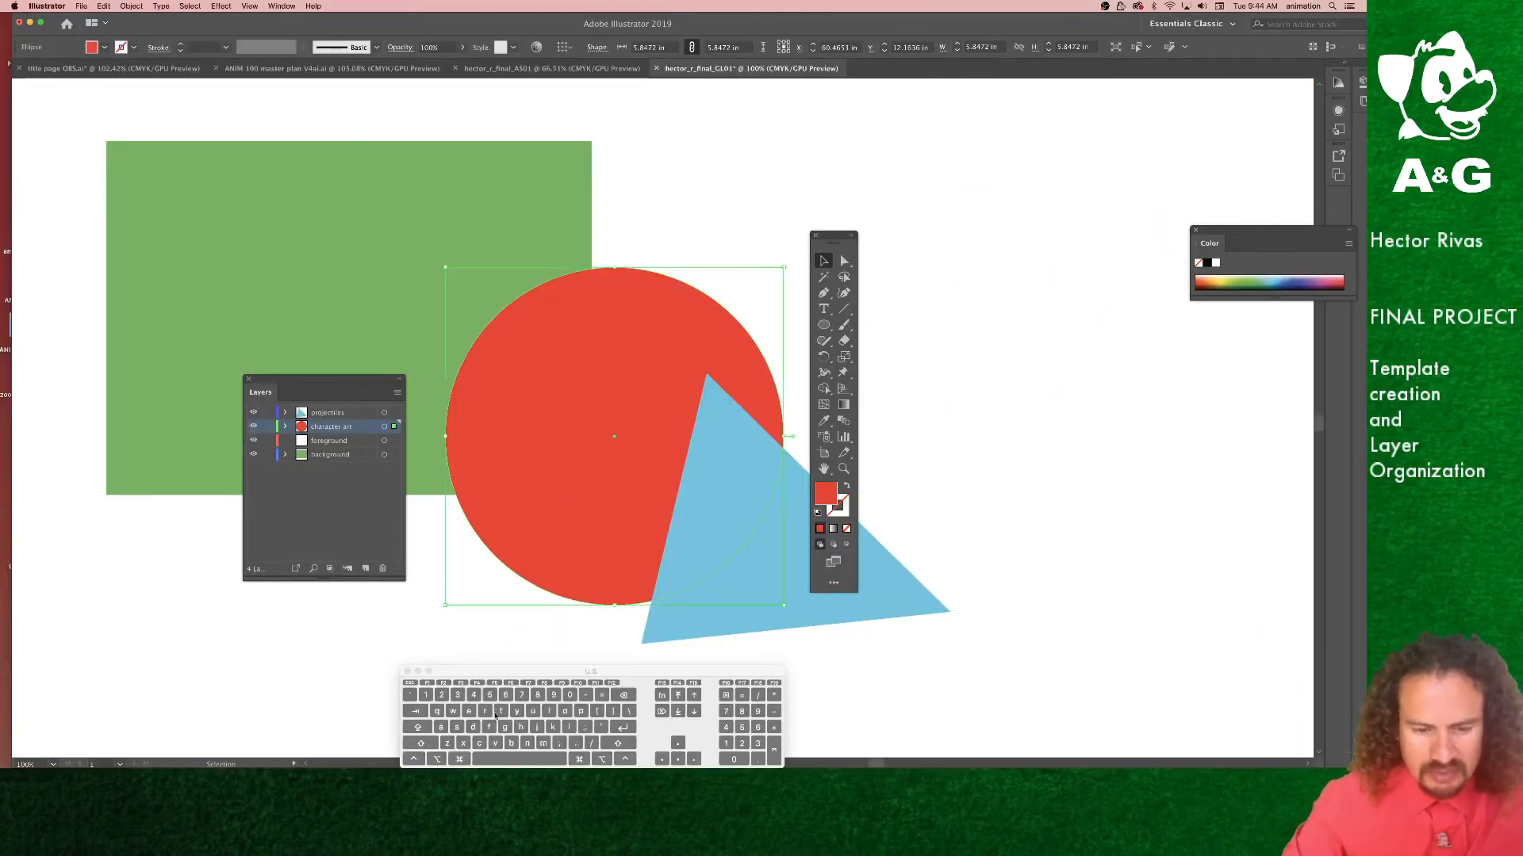
drag(505, 675, 464, 510)
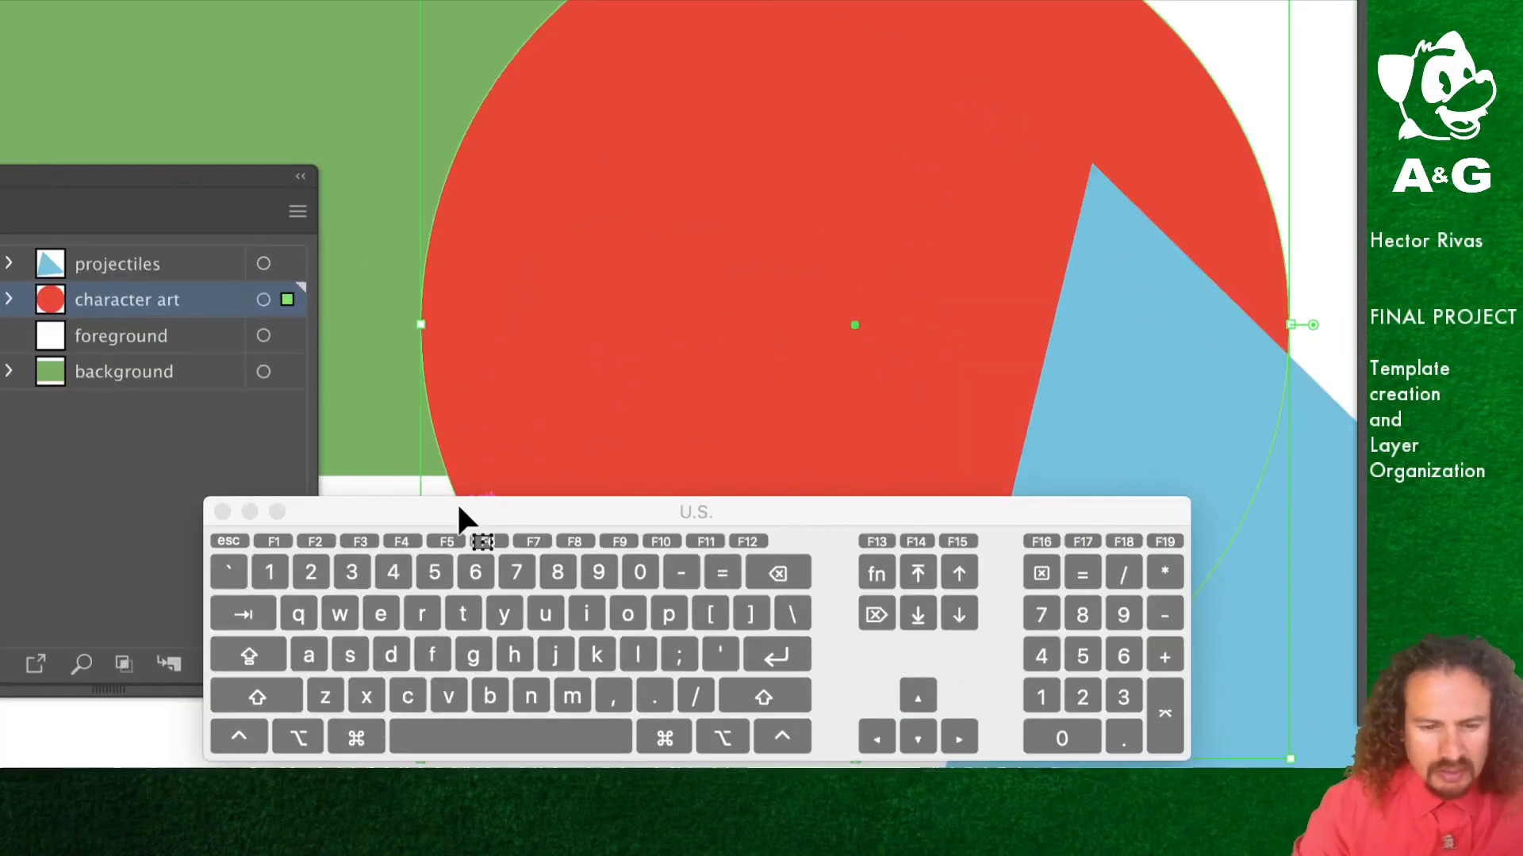
key(super)
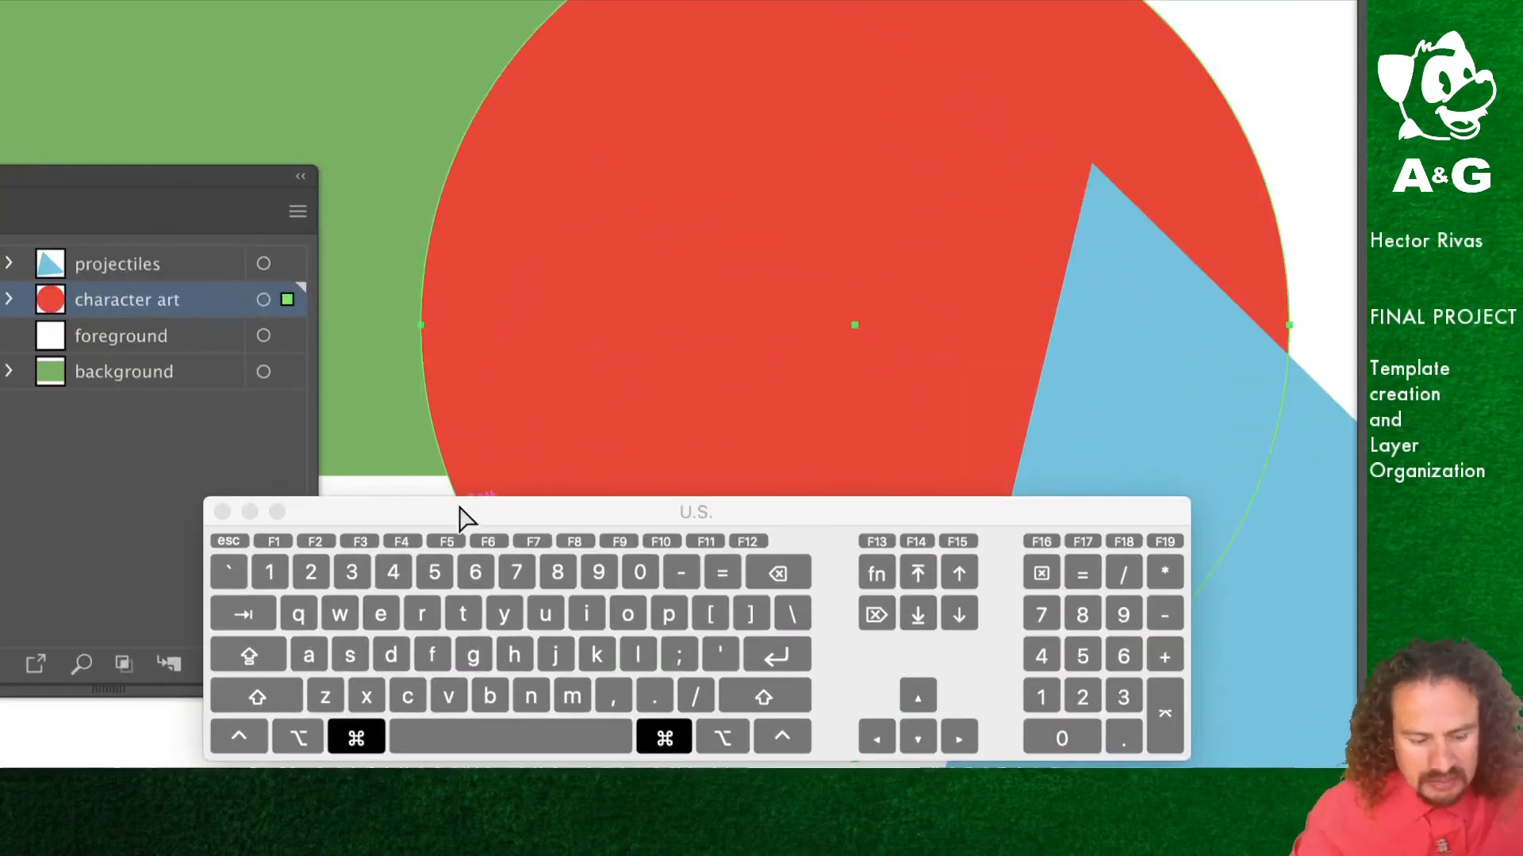
key(shift)
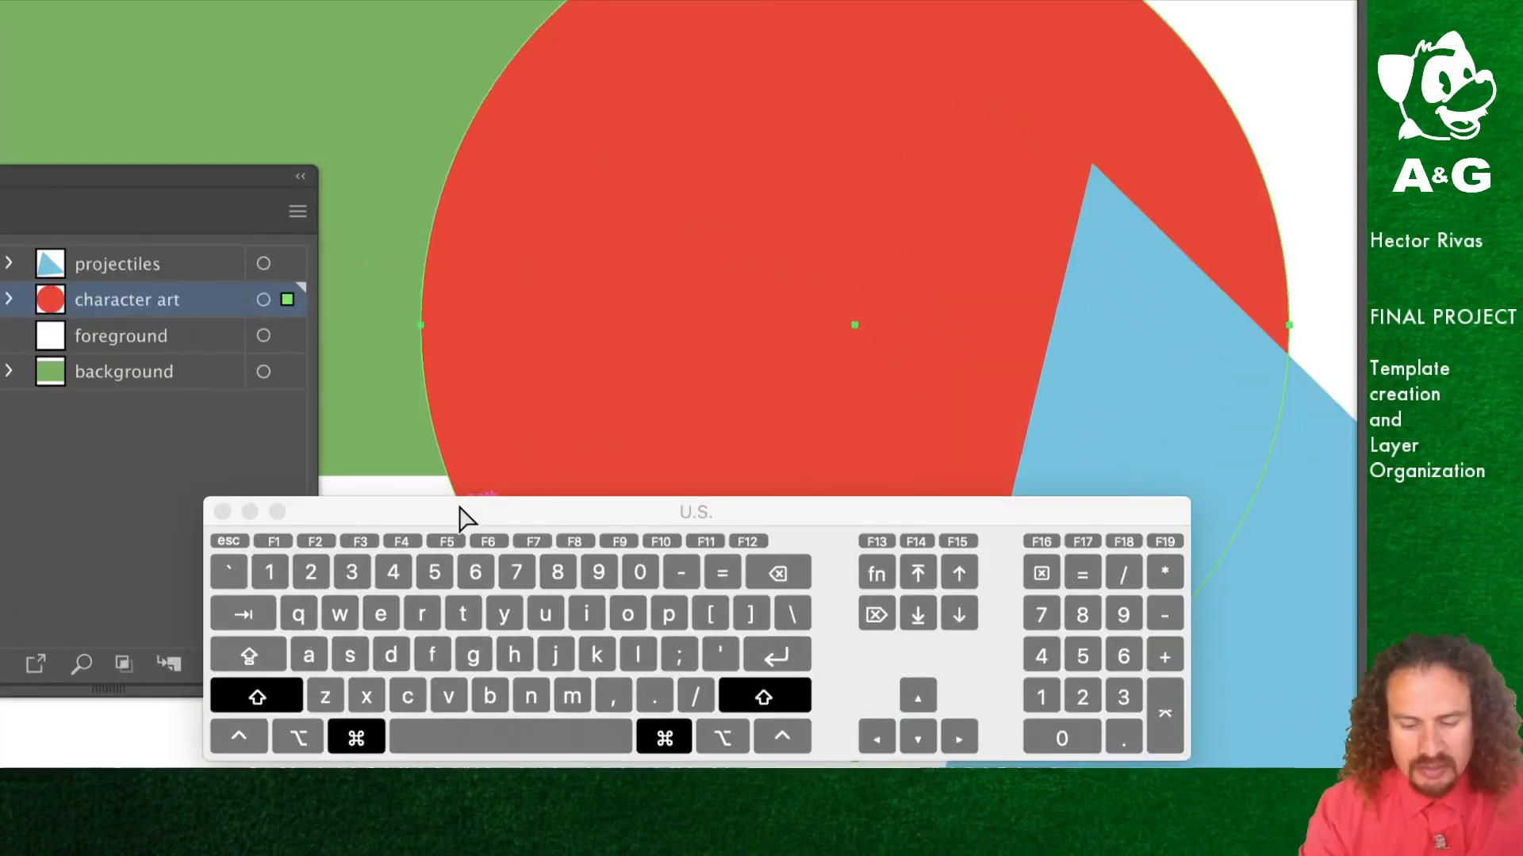
key(super+shift+bracketright)
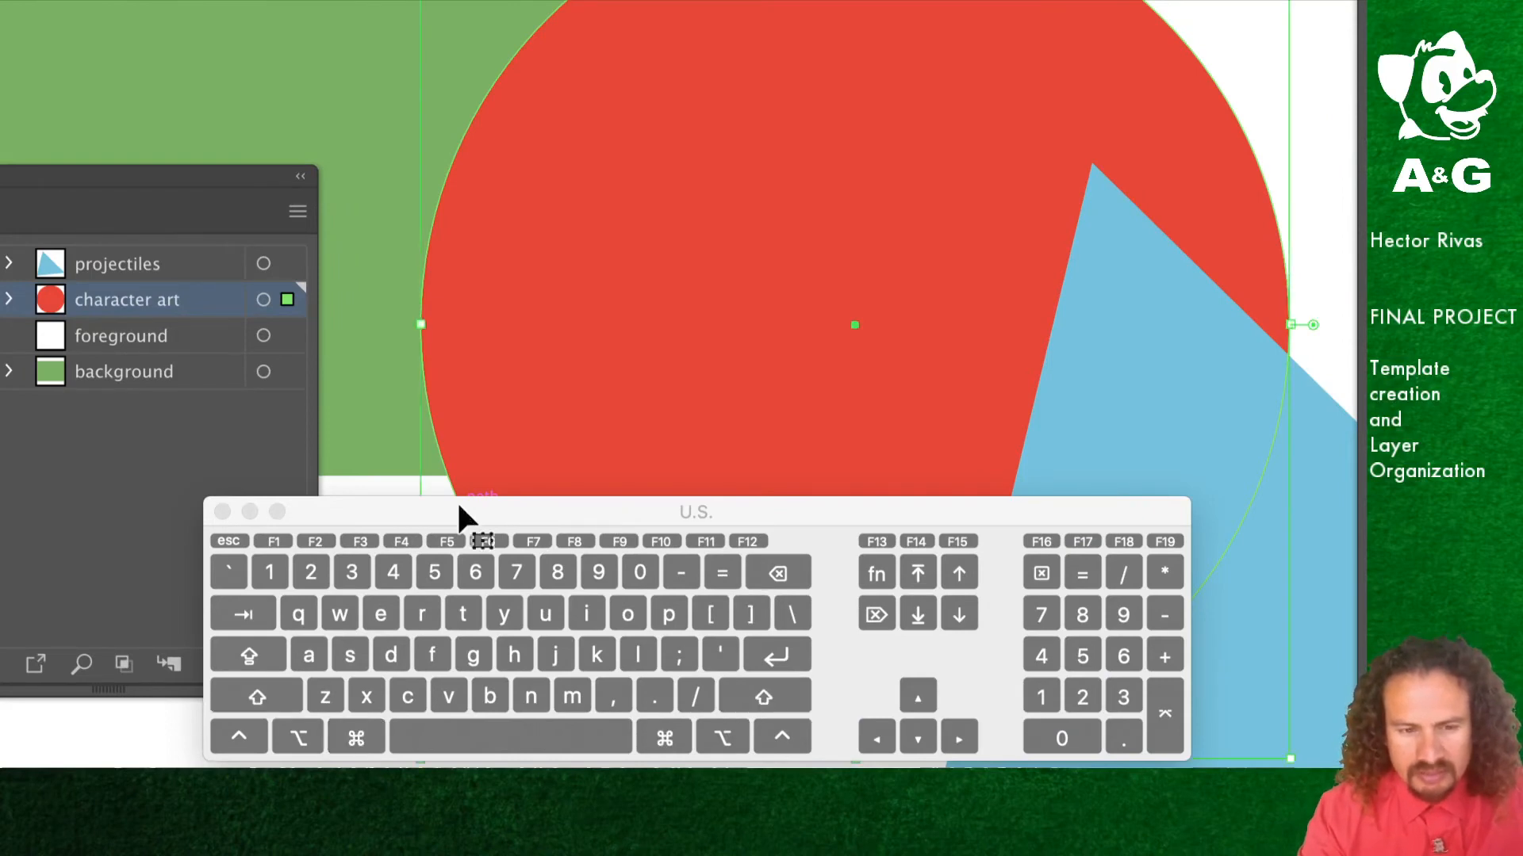
key(super+shift+bracketright)
key(super+shift+bracketright)
key(super+shift+bracketright)
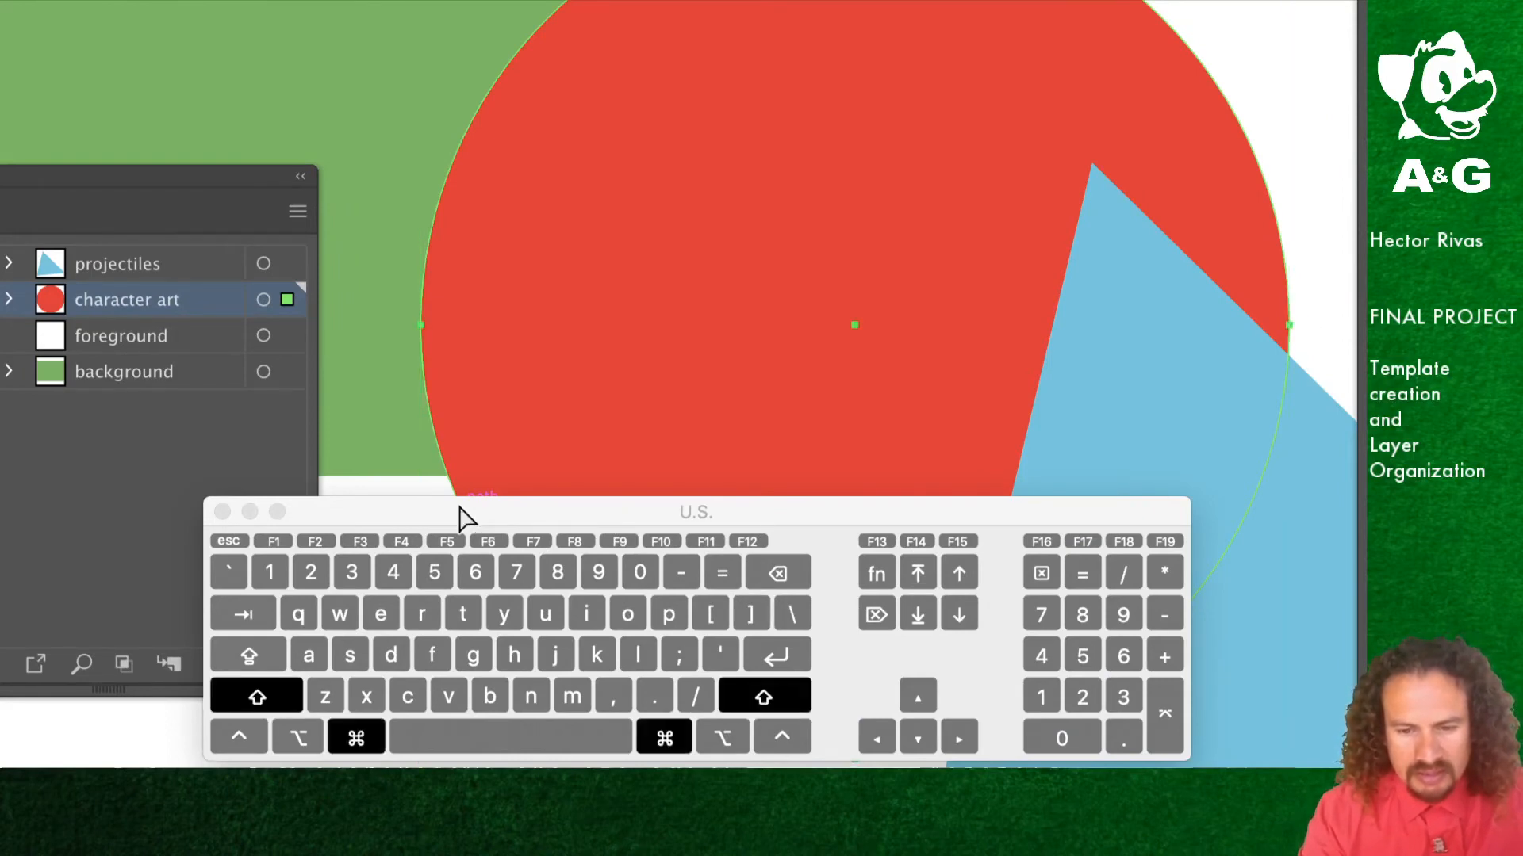
key(super+shift+bracketright)
key(super+shift+bracketright)
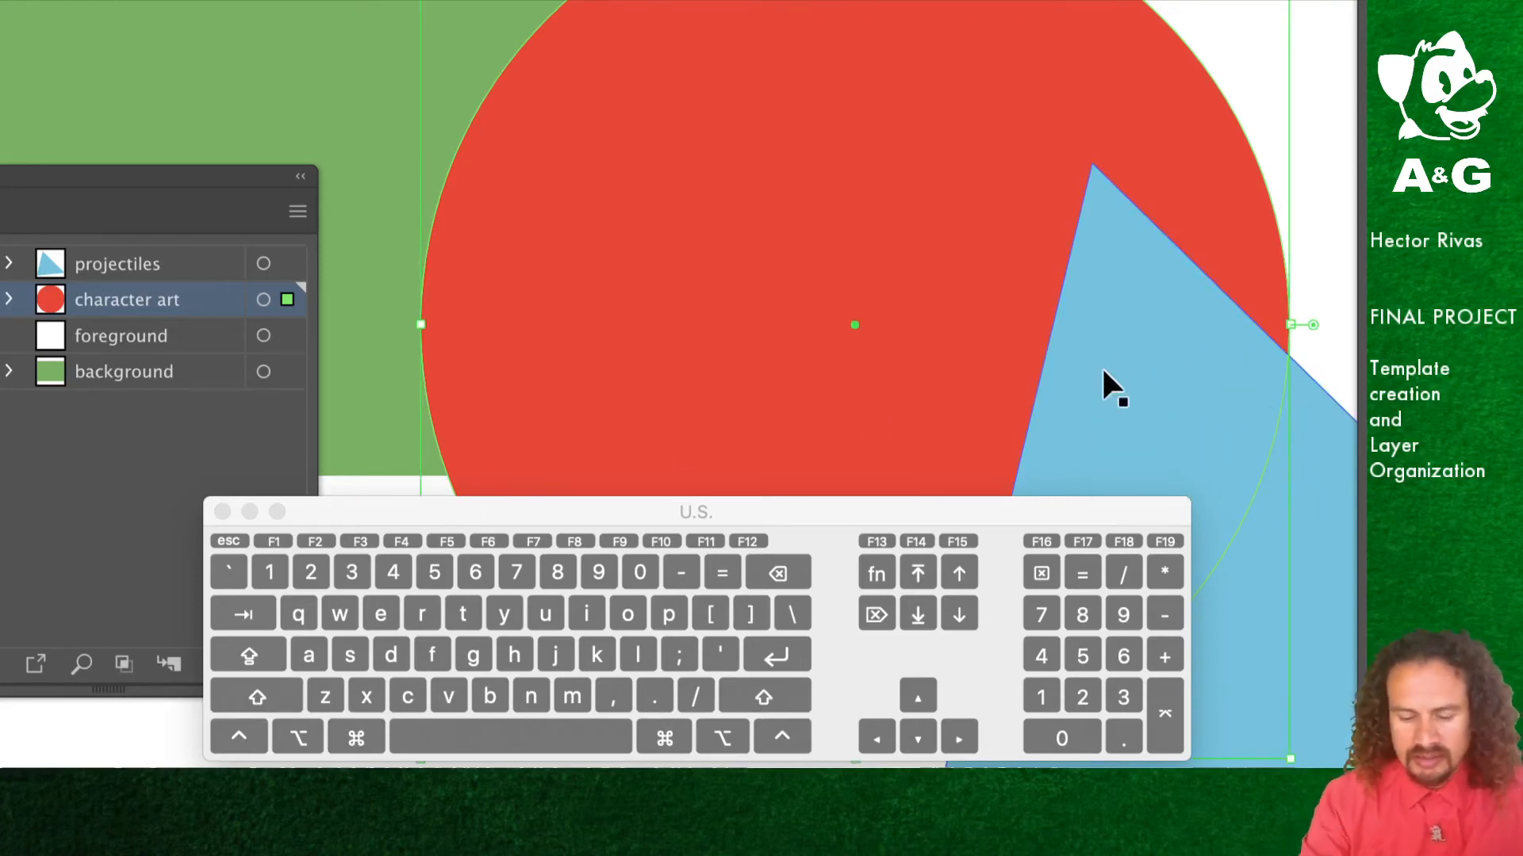
key(super+shift+bracketright)
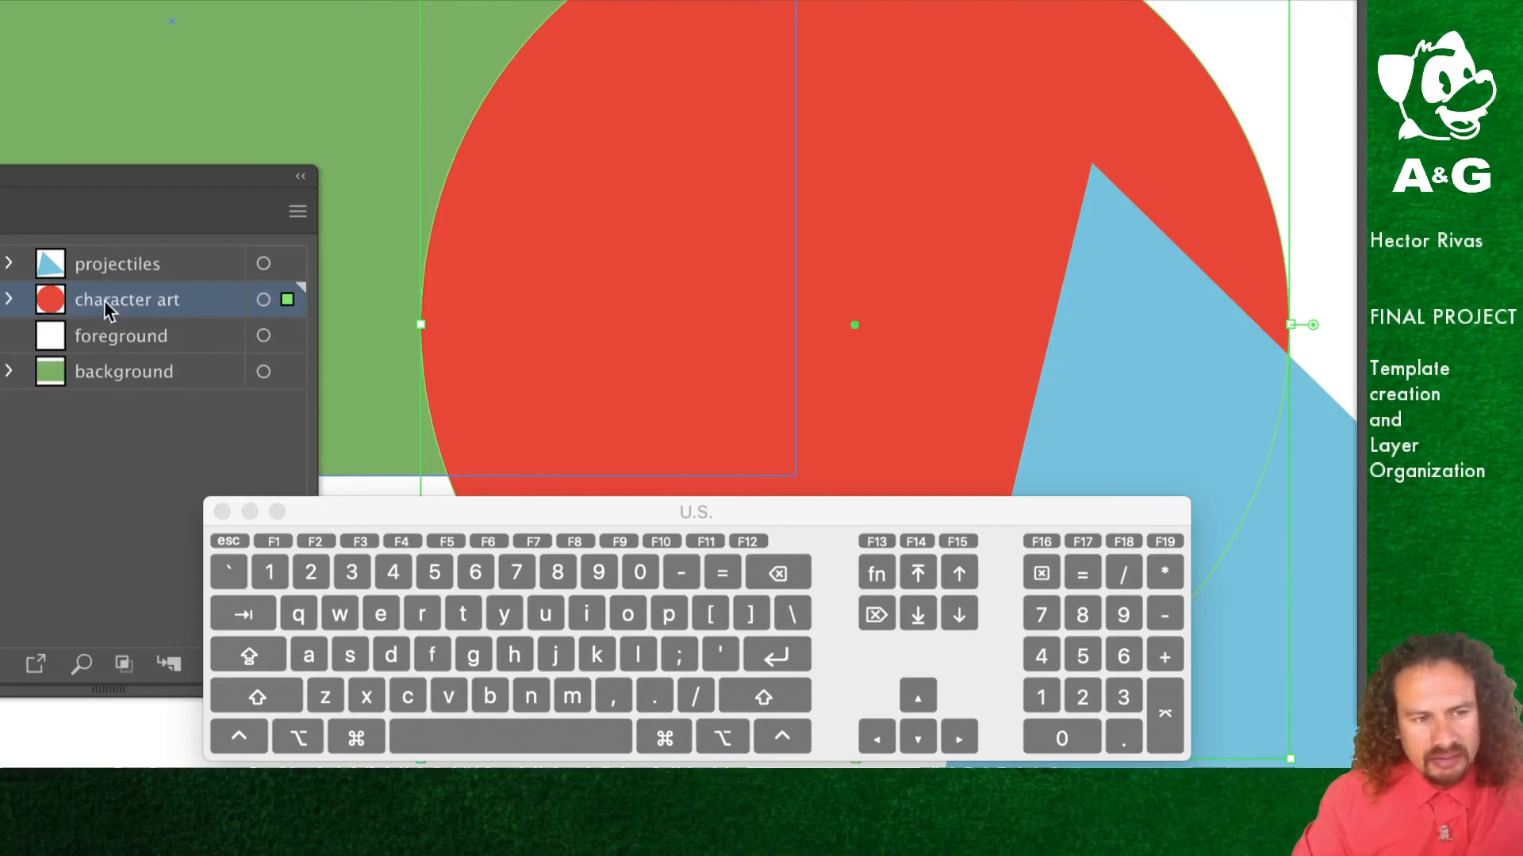
Step: Move the character art layer above the projectiles layer and then back below it
drag(143, 188, 347, 179)
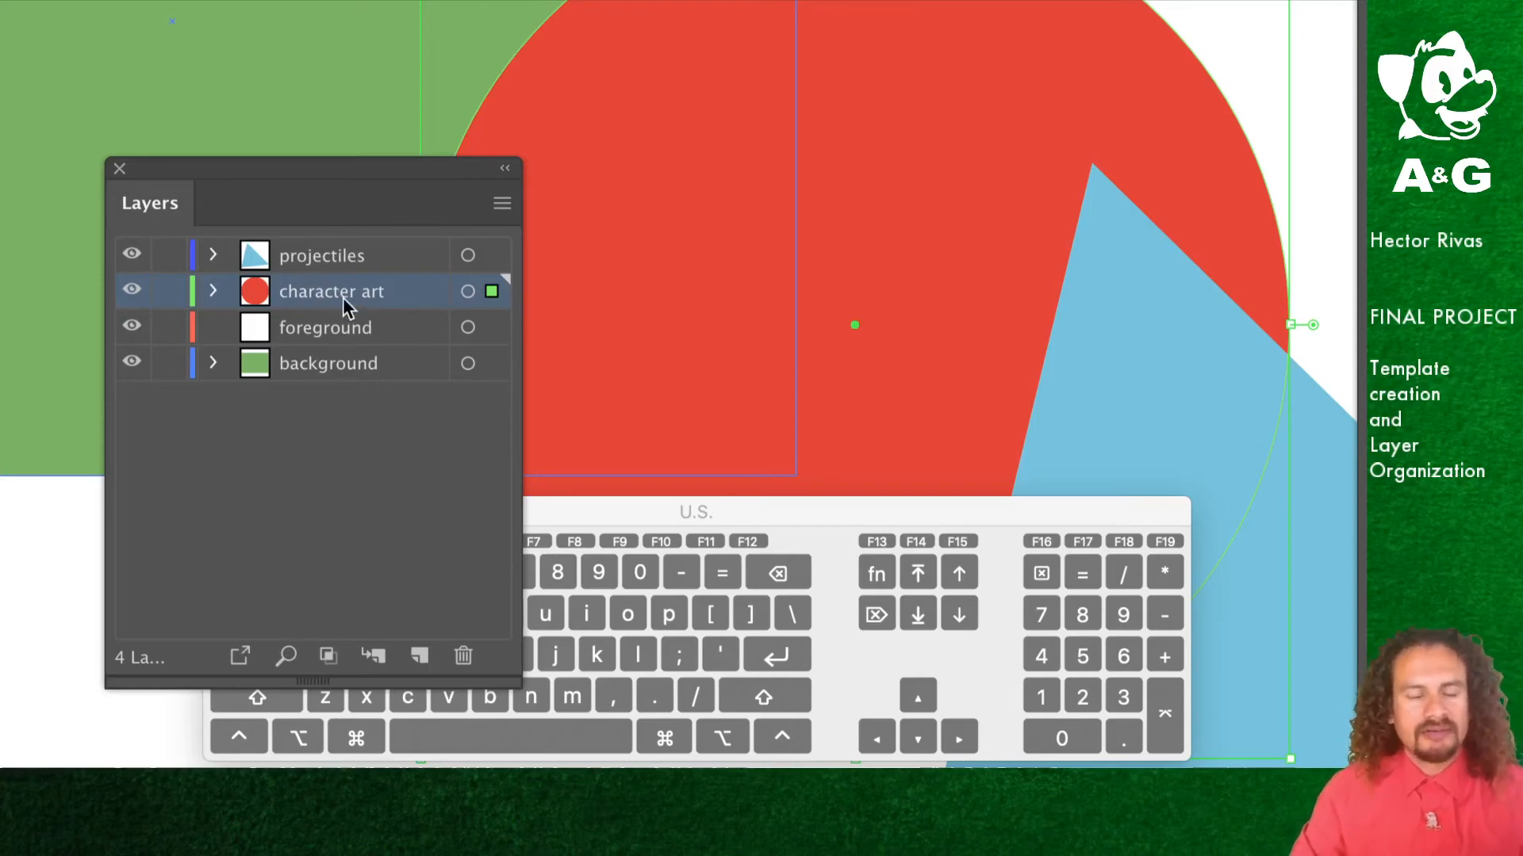
drag(349, 292, 356, 245)
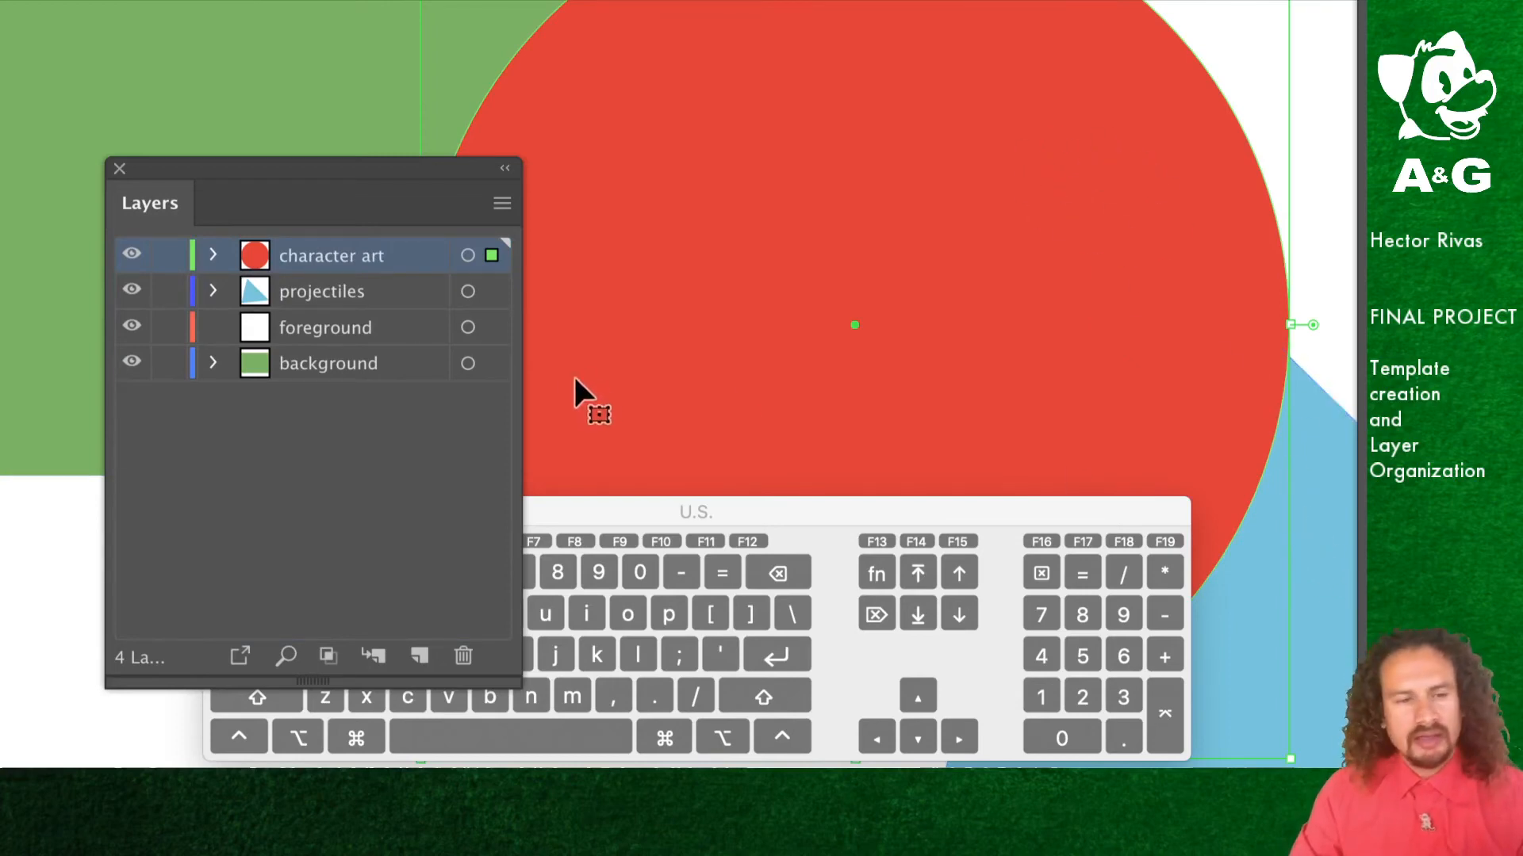
drag(313, 254, 298, 301)
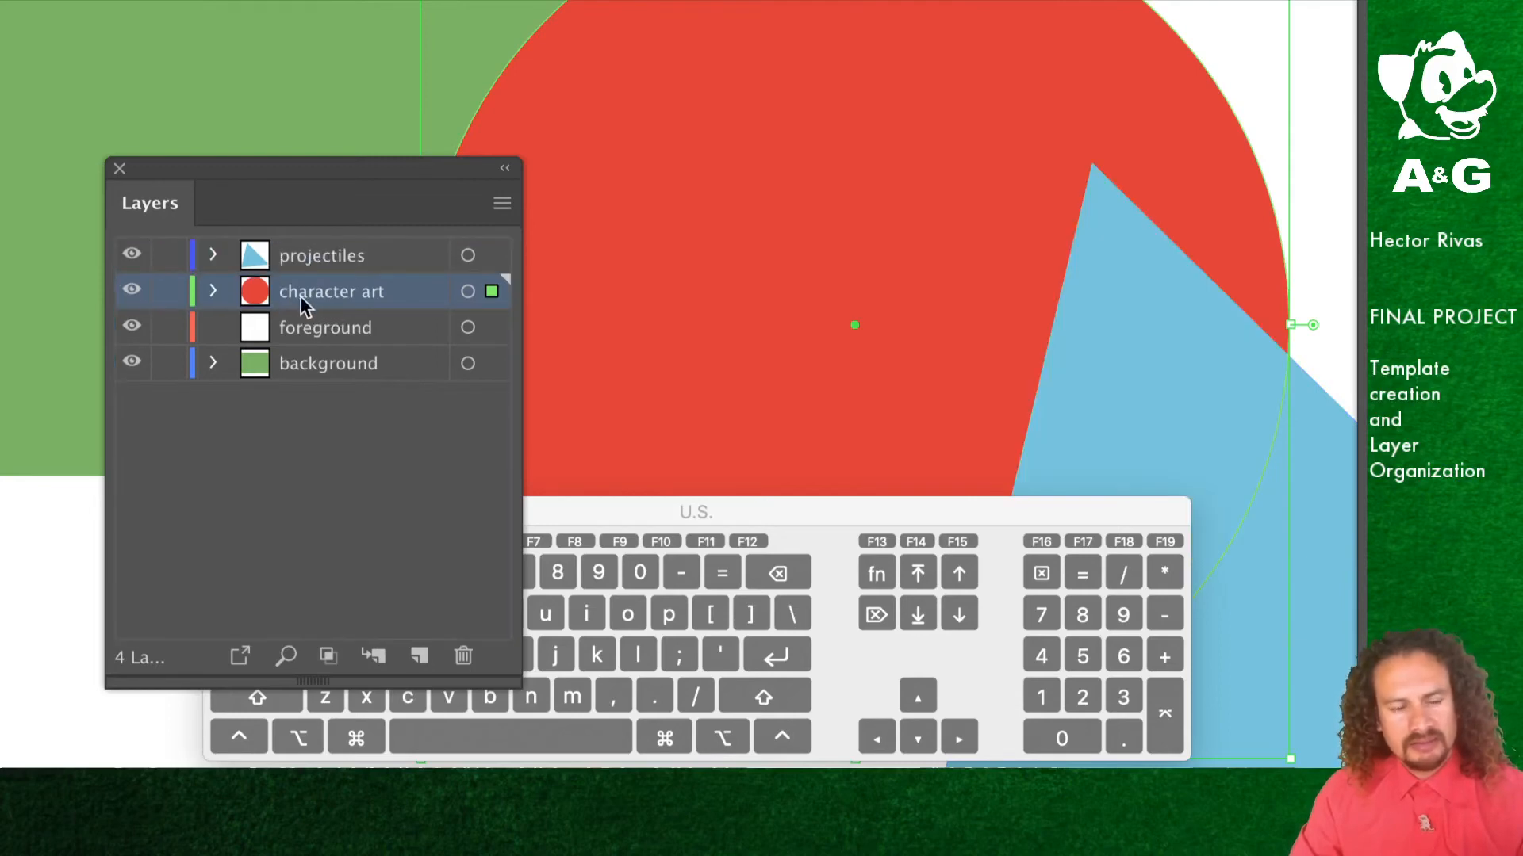
Step: Deselect the circle and move the Layers panel beside the artwork
key(shift+super+minus)
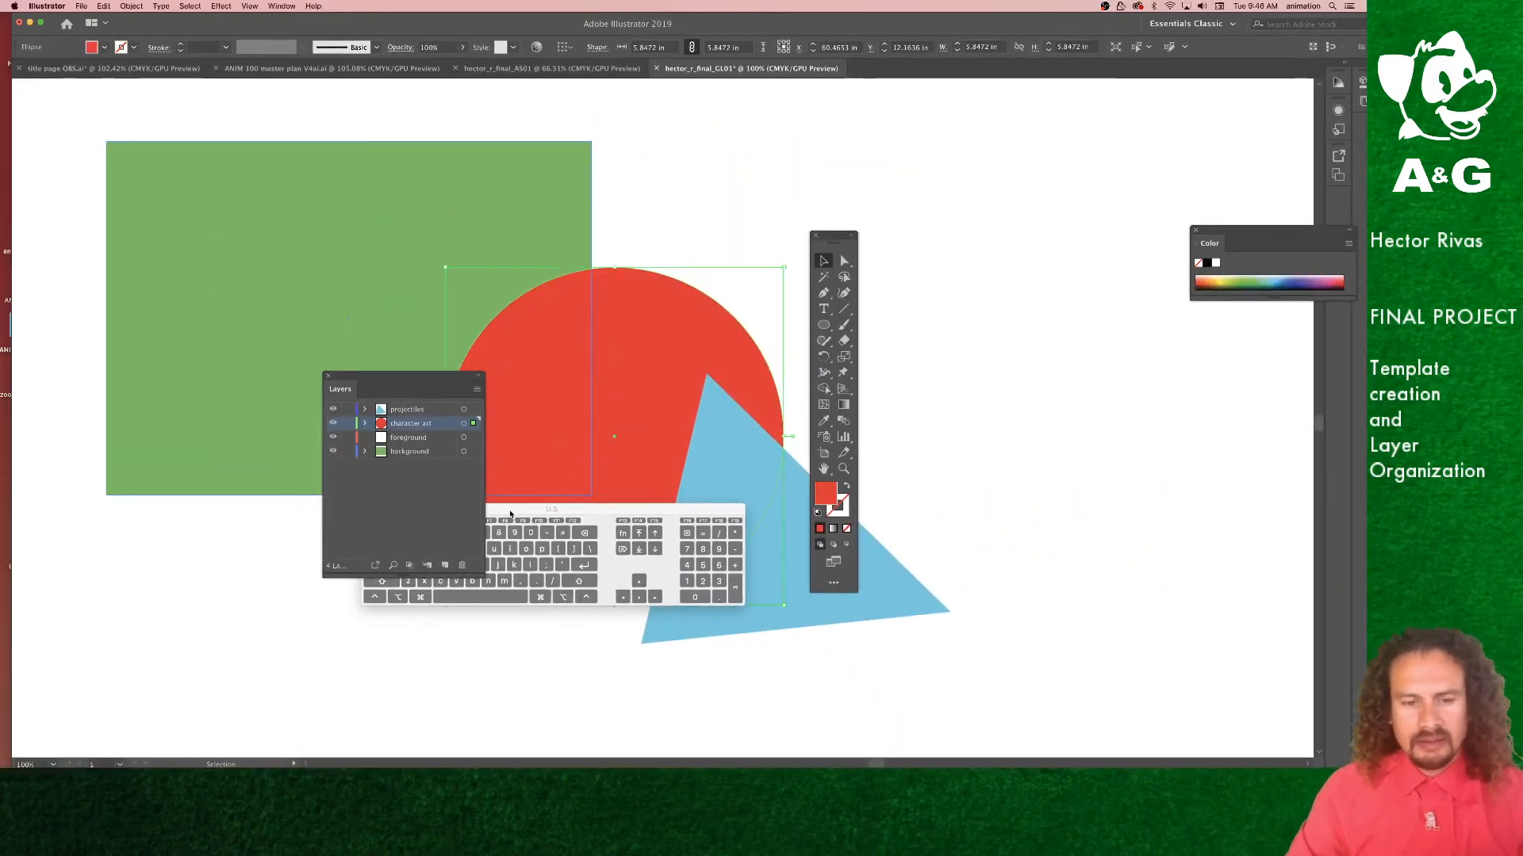
drag(510, 514, 564, 669)
click(880, 408)
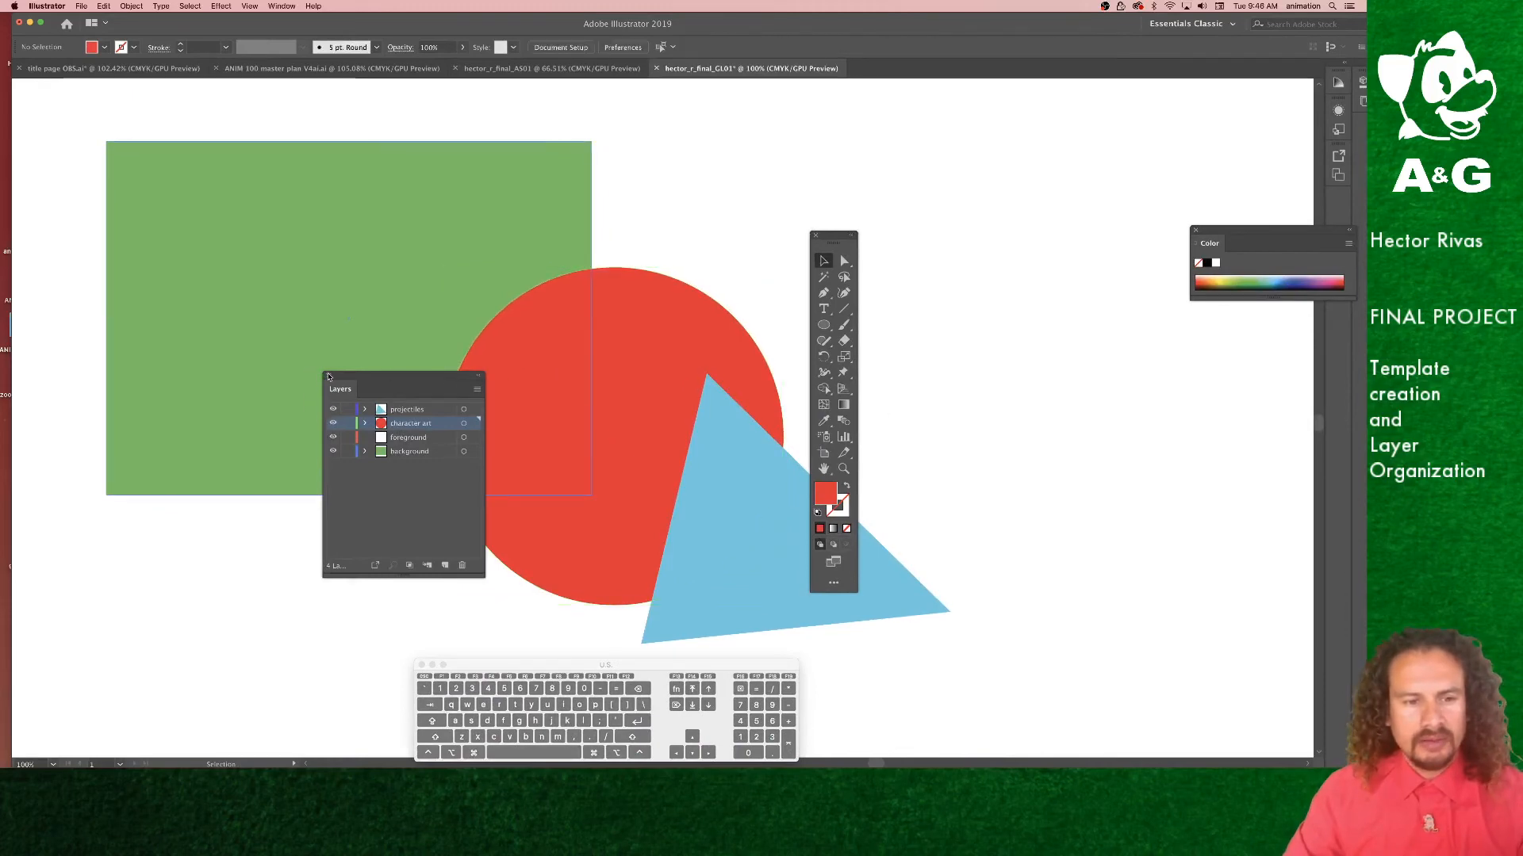
drag(347, 375, 1047, 310)
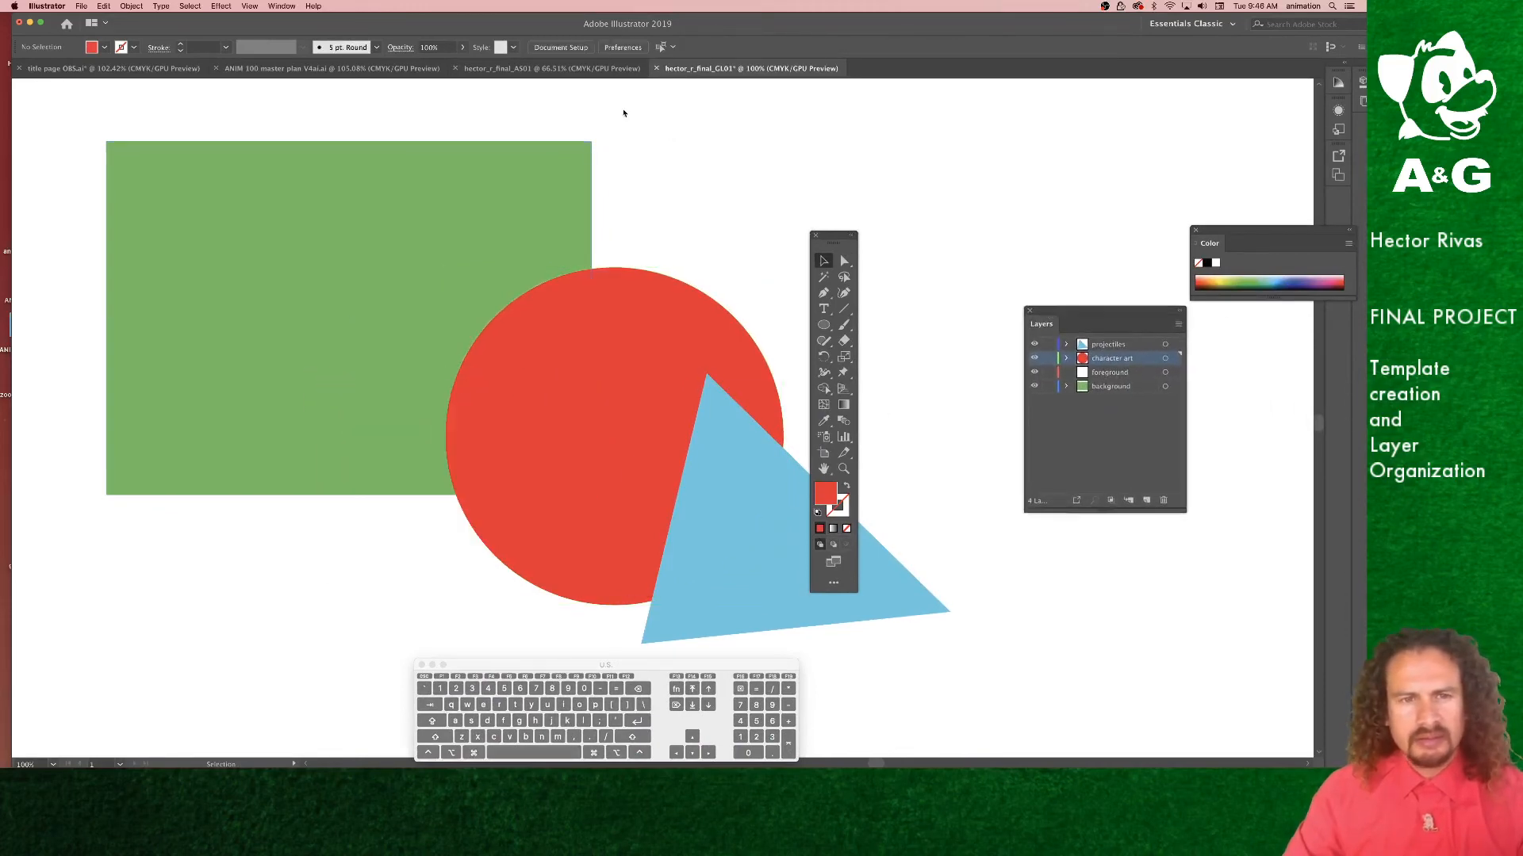
Step: Switch to the hector_r_final_AS01 document and reposition the toolbar and Layers panel over the artboard
click(566, 70)
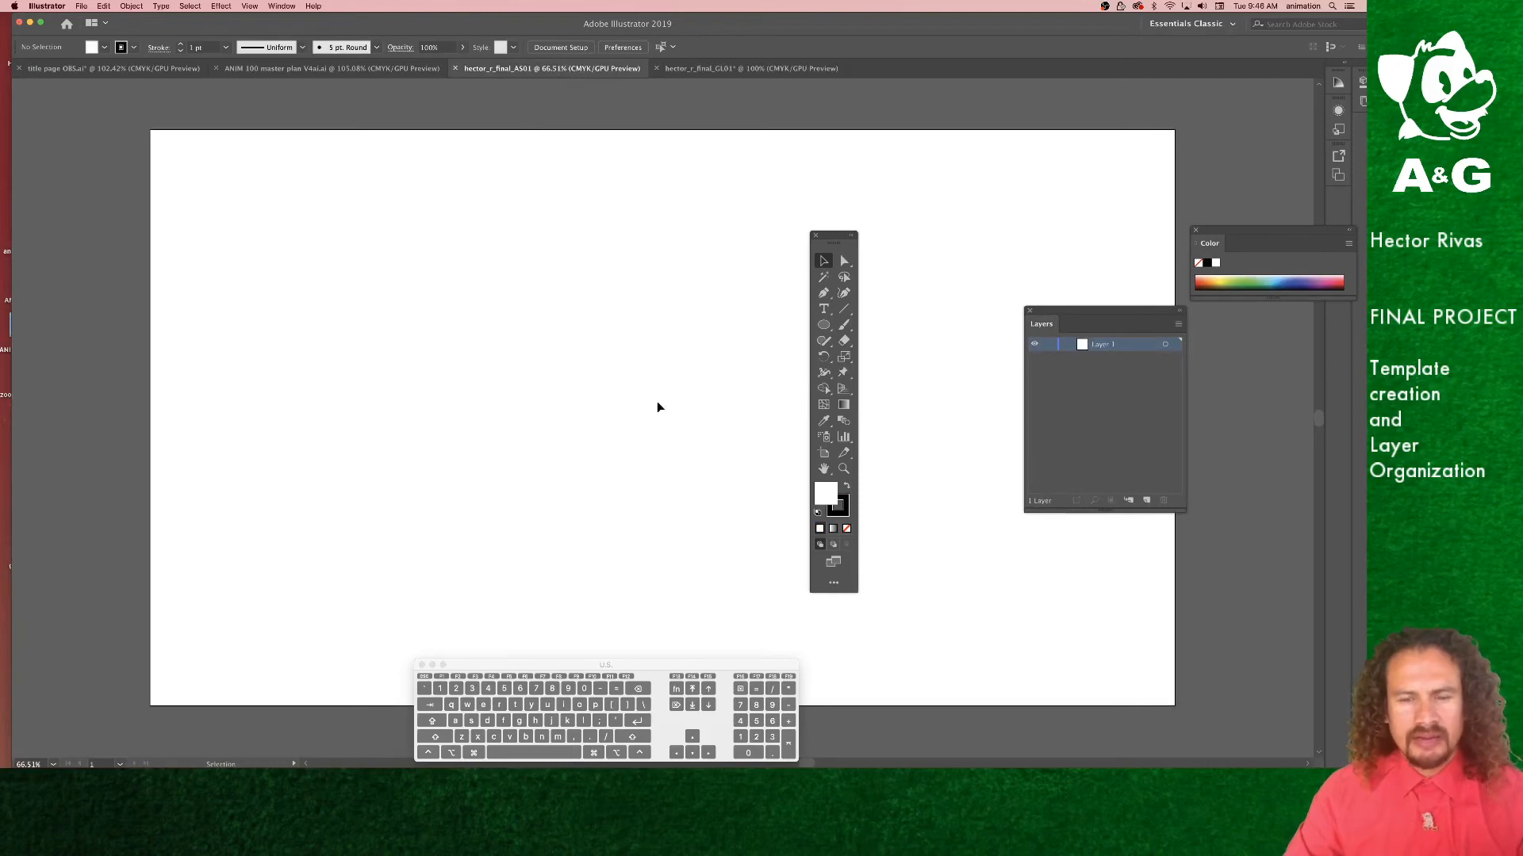
drag(825, 236, 1245, 98)
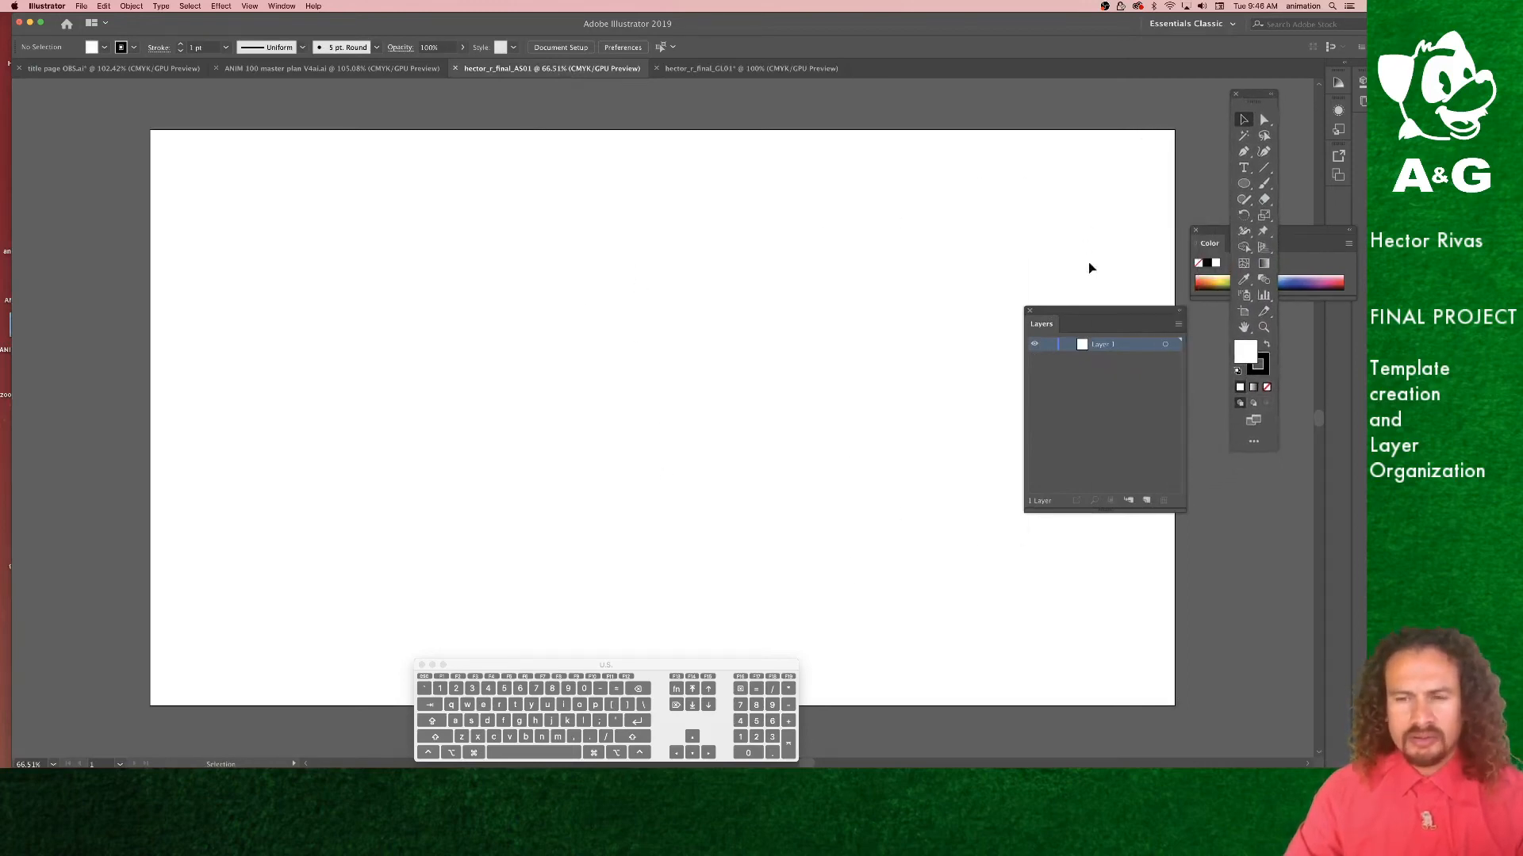
drag(1068, 315, 474, 340)
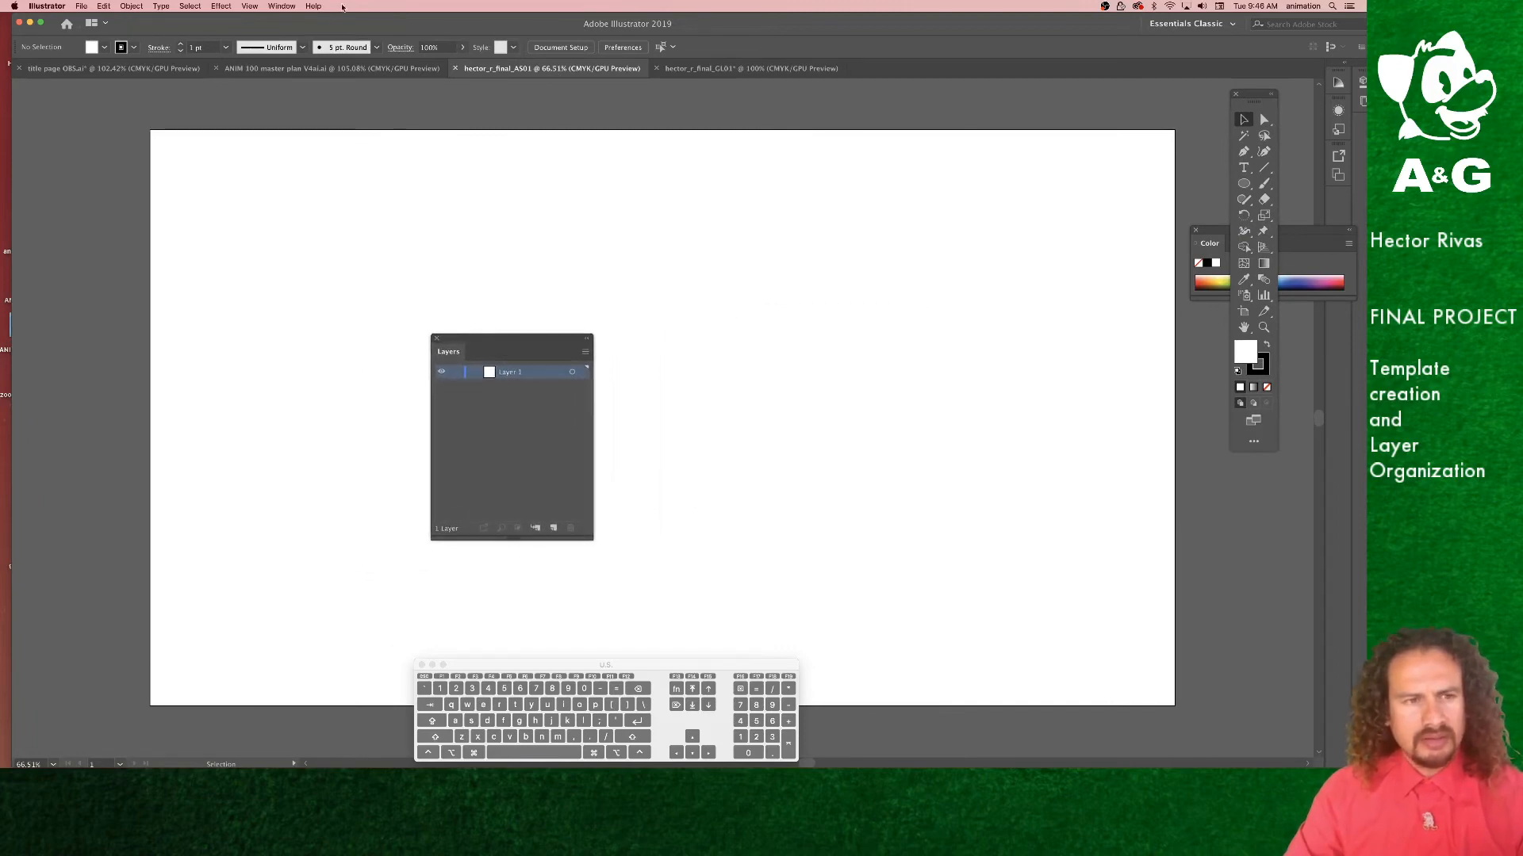
Step: Bring up the Layers panel from the Window menu and move it toward the middle of the artboard
click(271, 4)
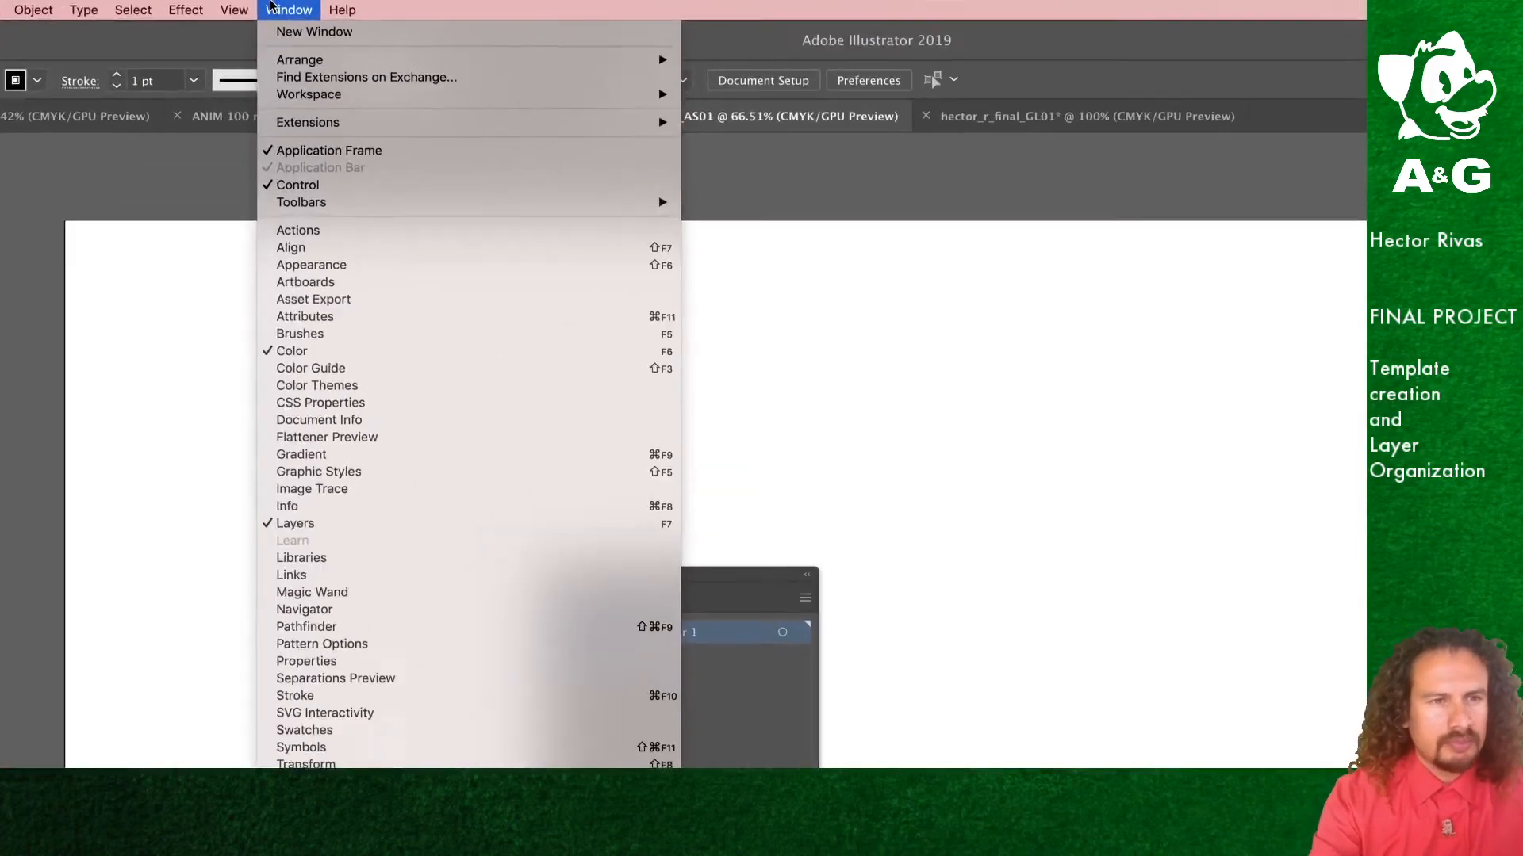
mouse_move(234, 9)
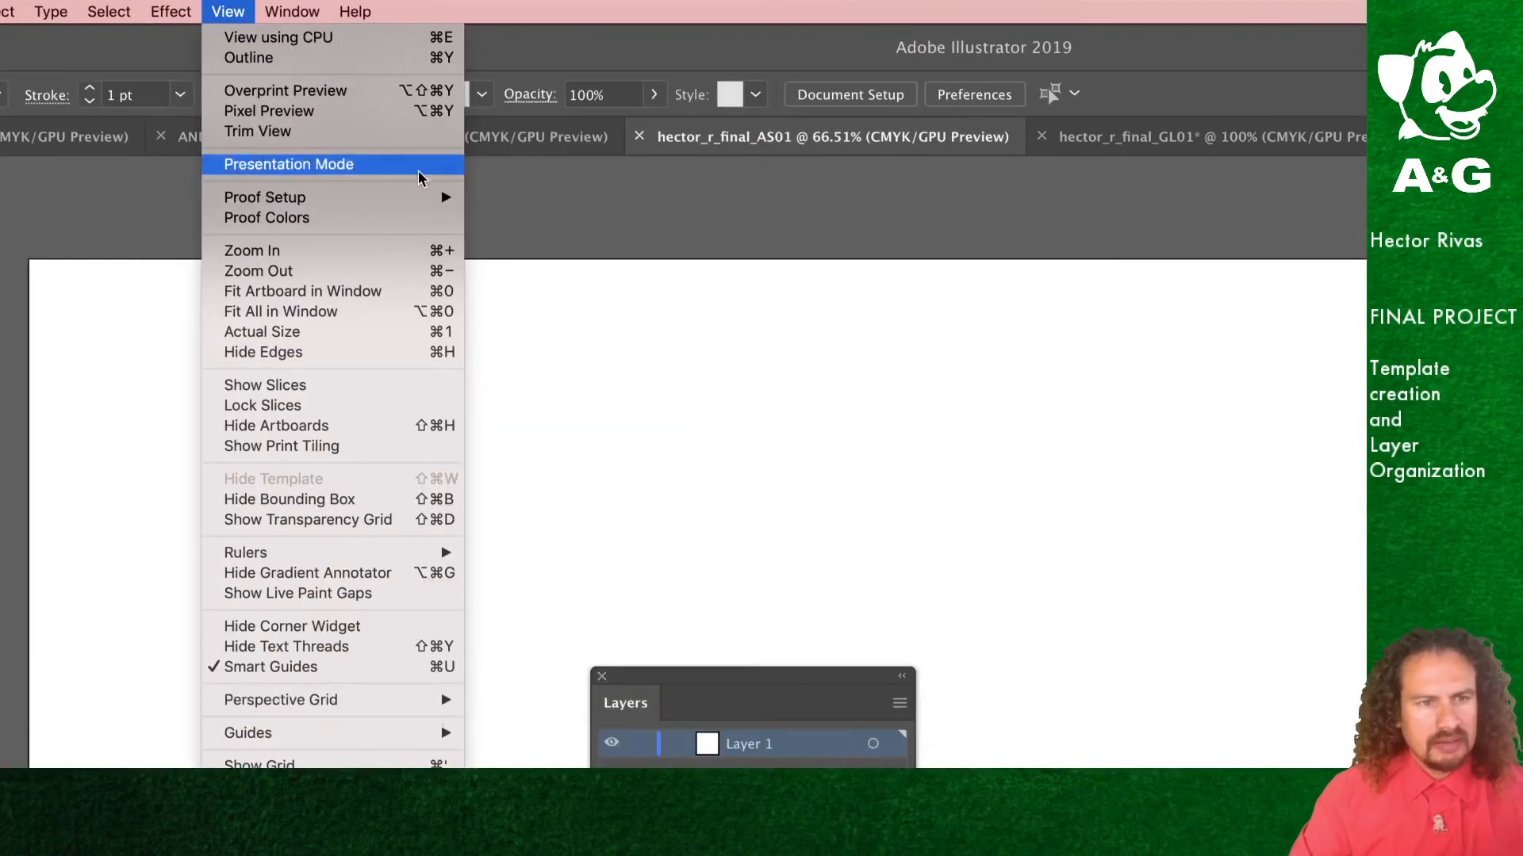
mouse_move(290, 11)
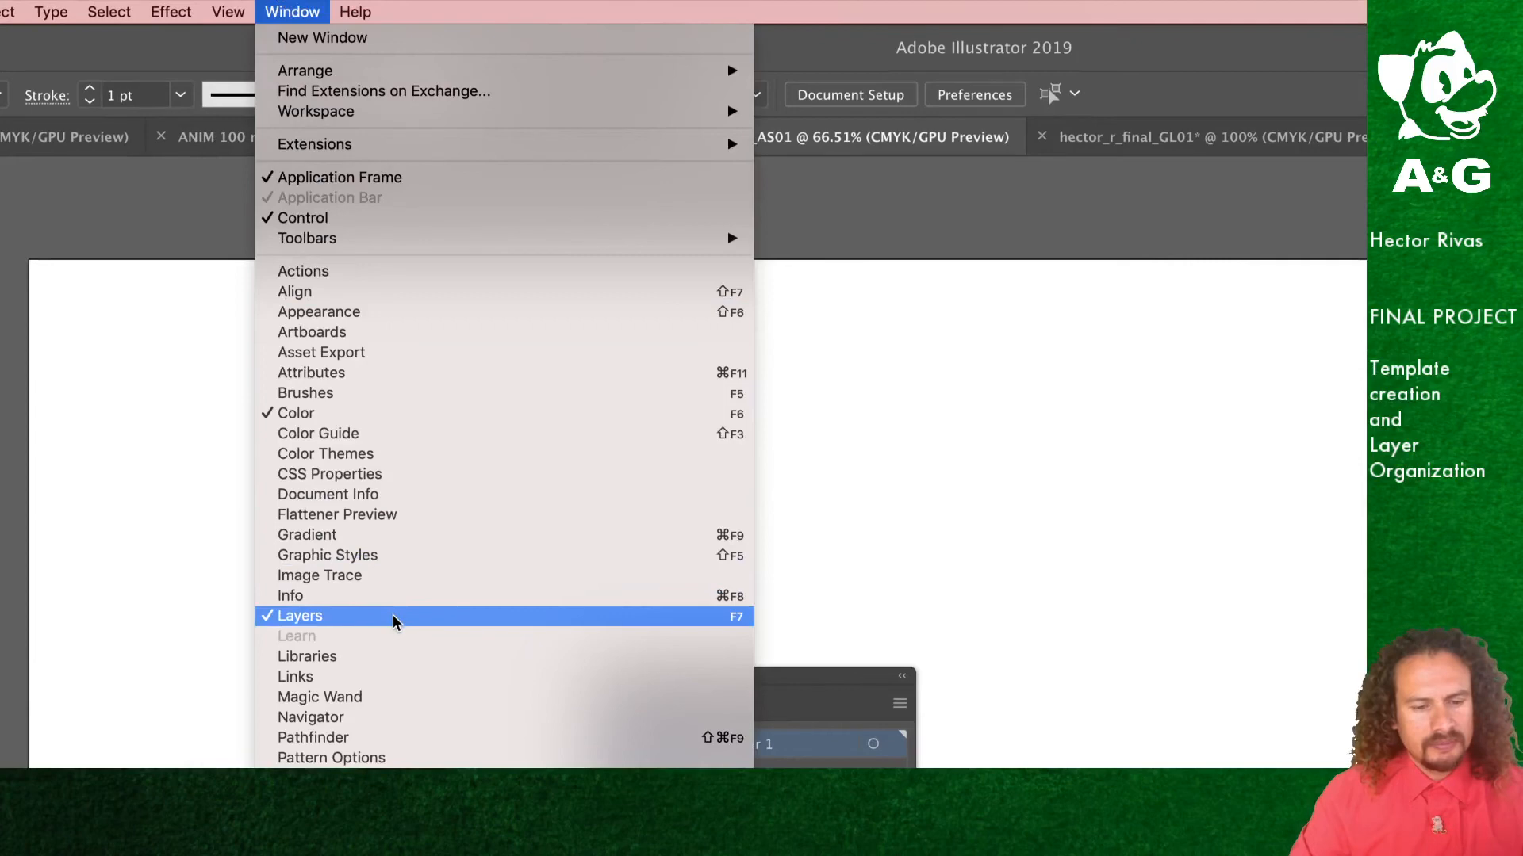
click(803, 698)
drag(799, 690, 846, 401)
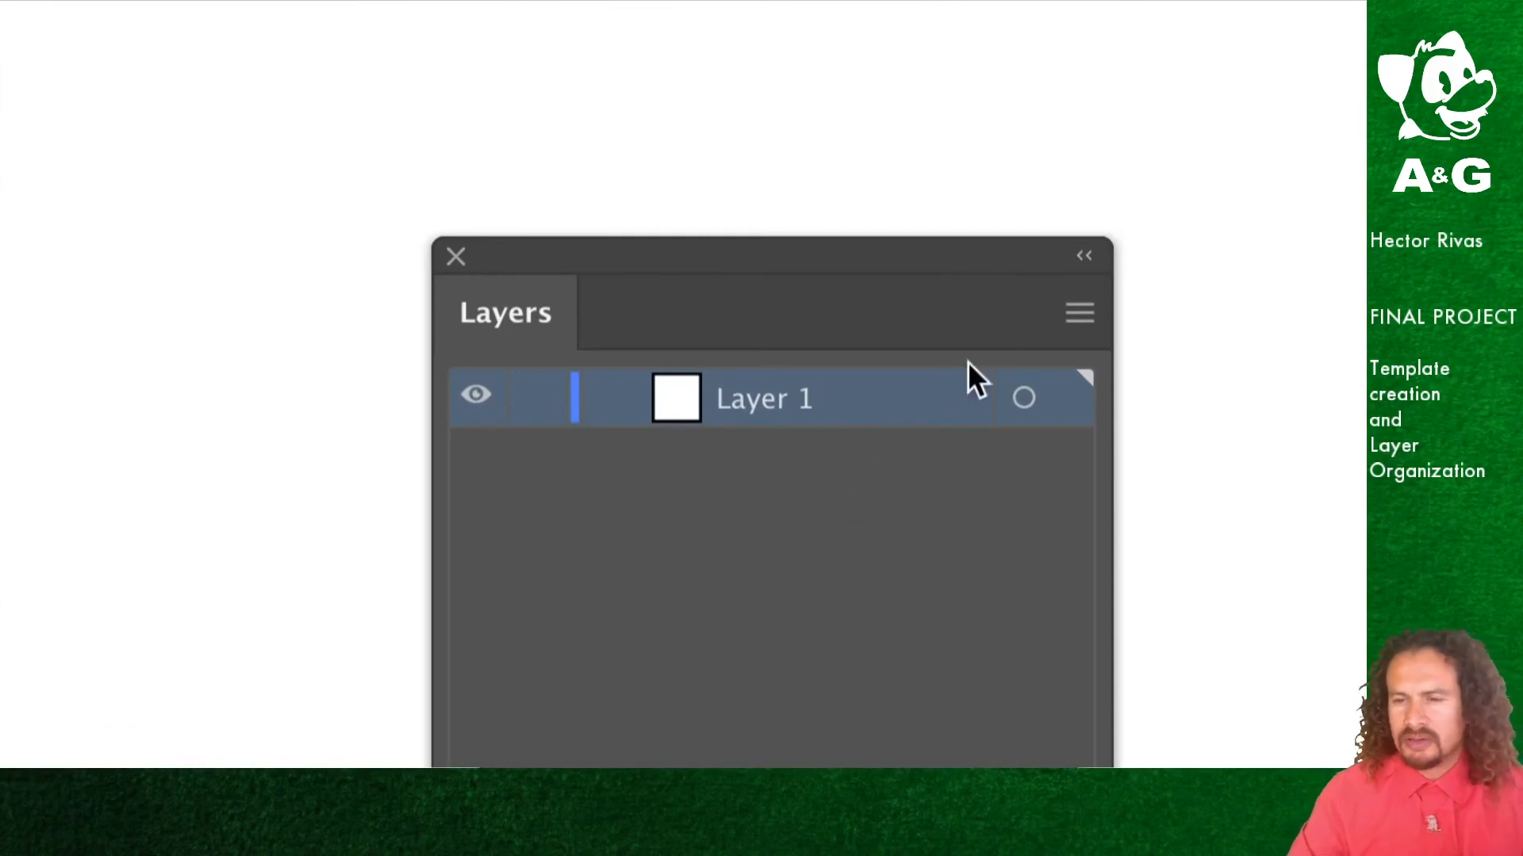
Step: Add a new layer from the Layers panel menu and rename Layer 1 as background
click(1079, 313)
click(1150, 312)
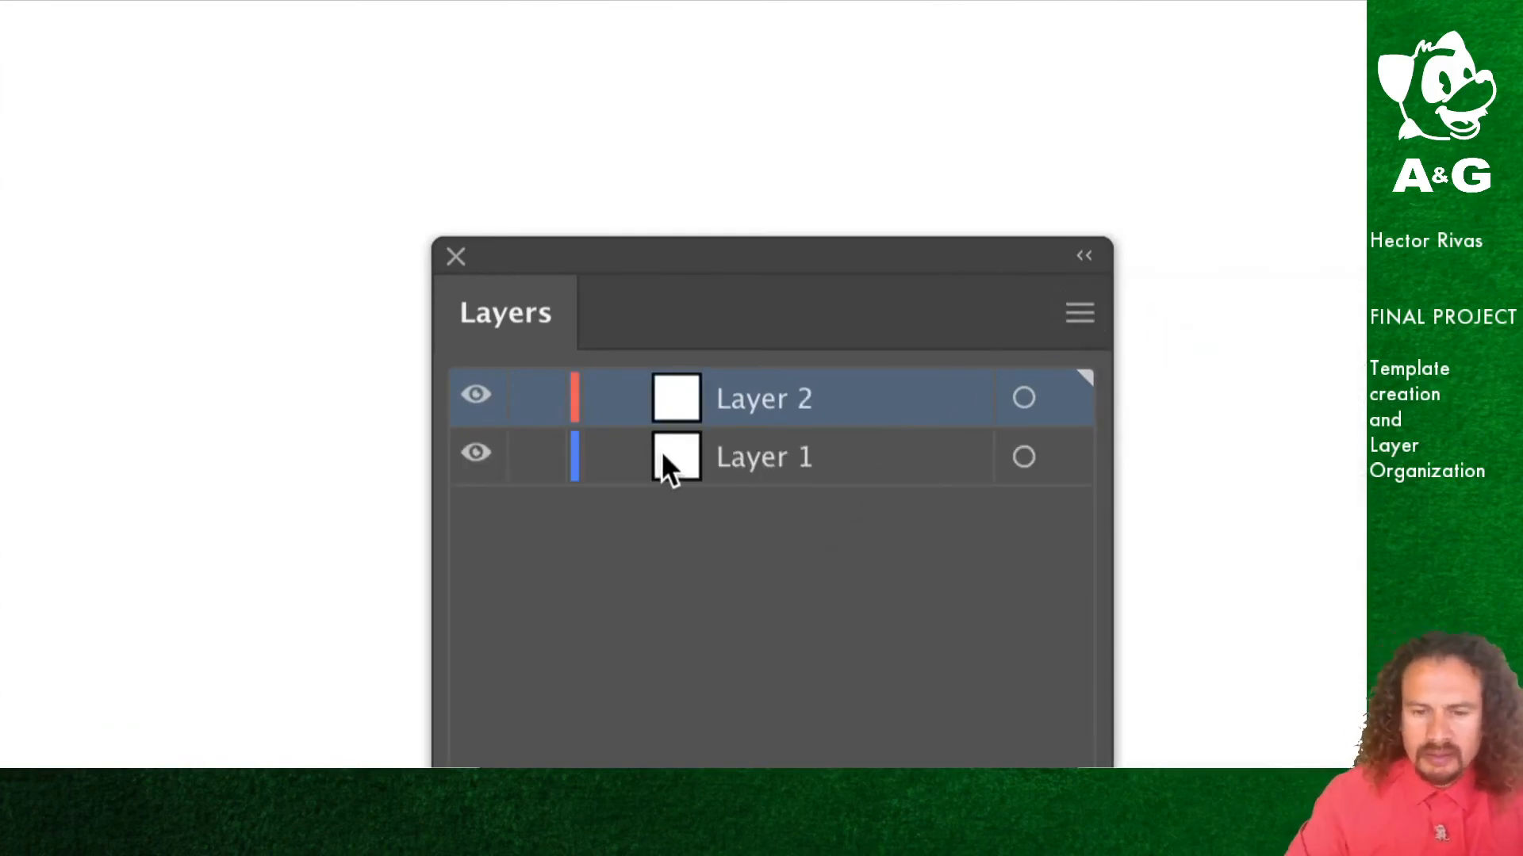
double_click(744, 457)
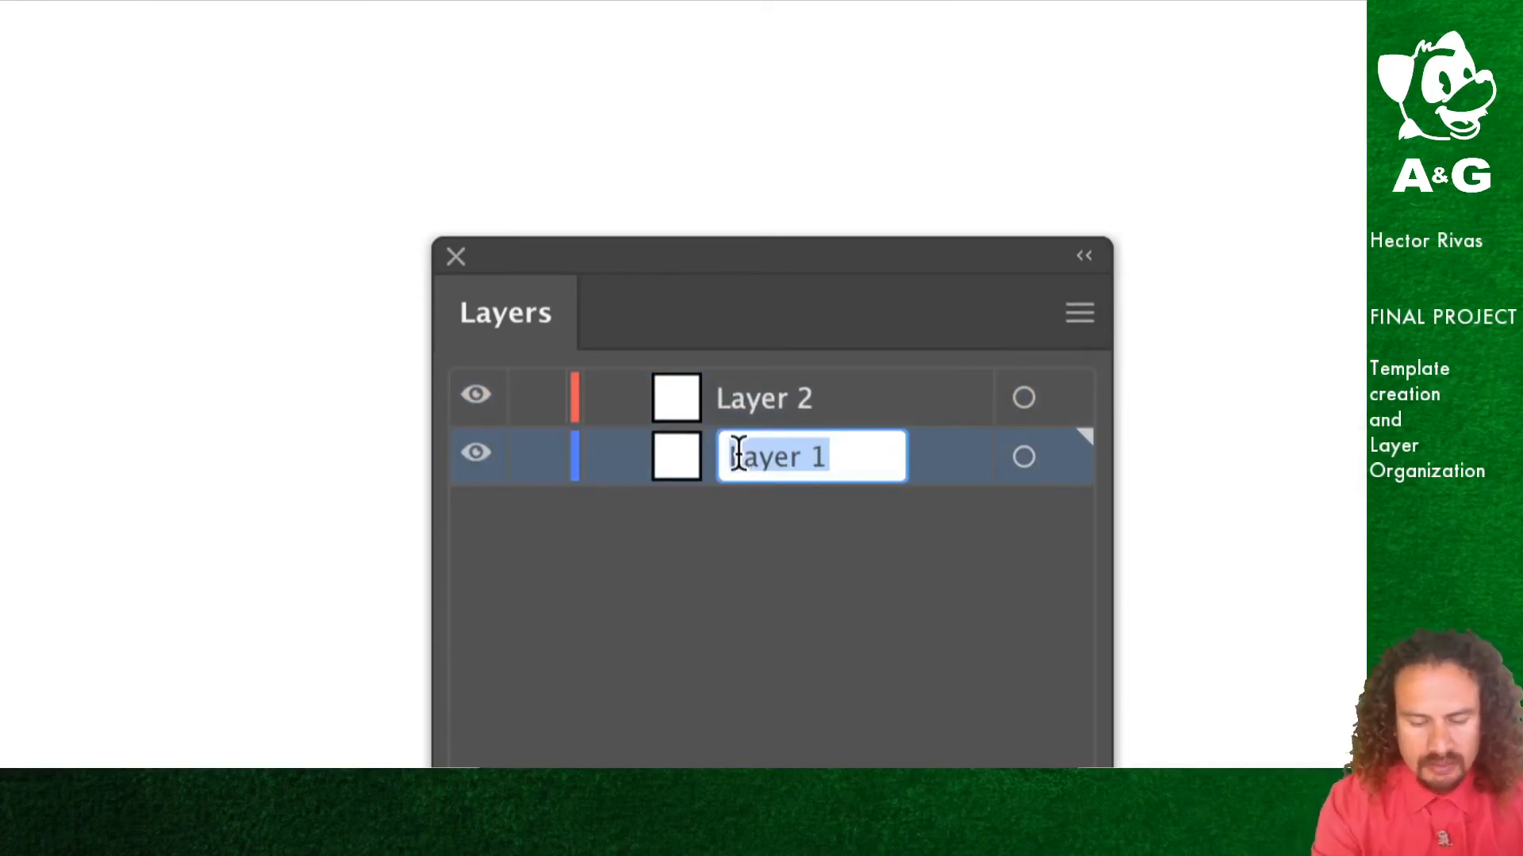
text(background)
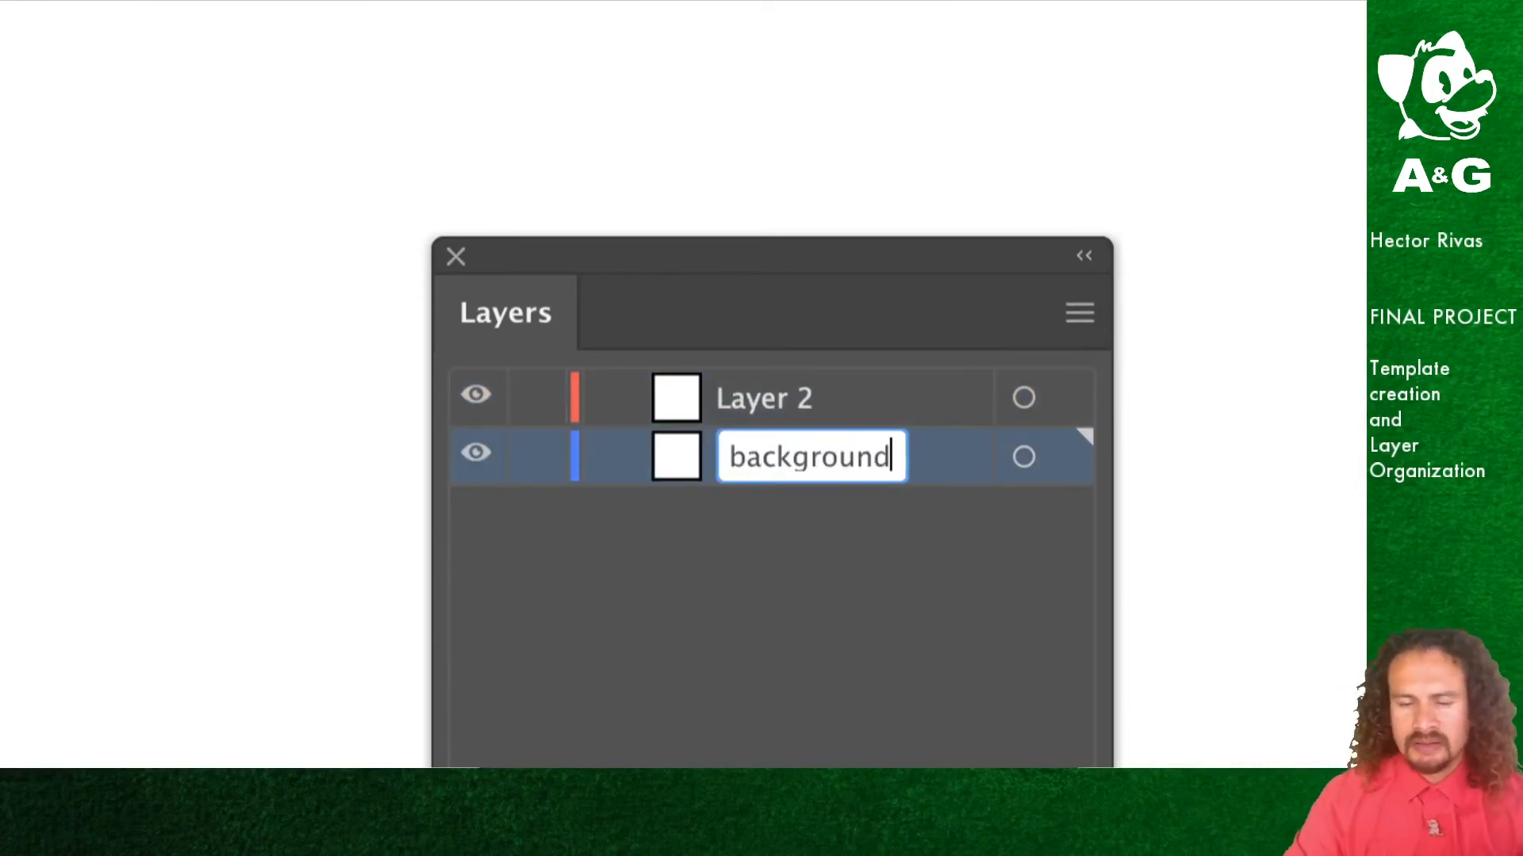
Step: Rename Layer 2 as foreground
double_click(765, 398)
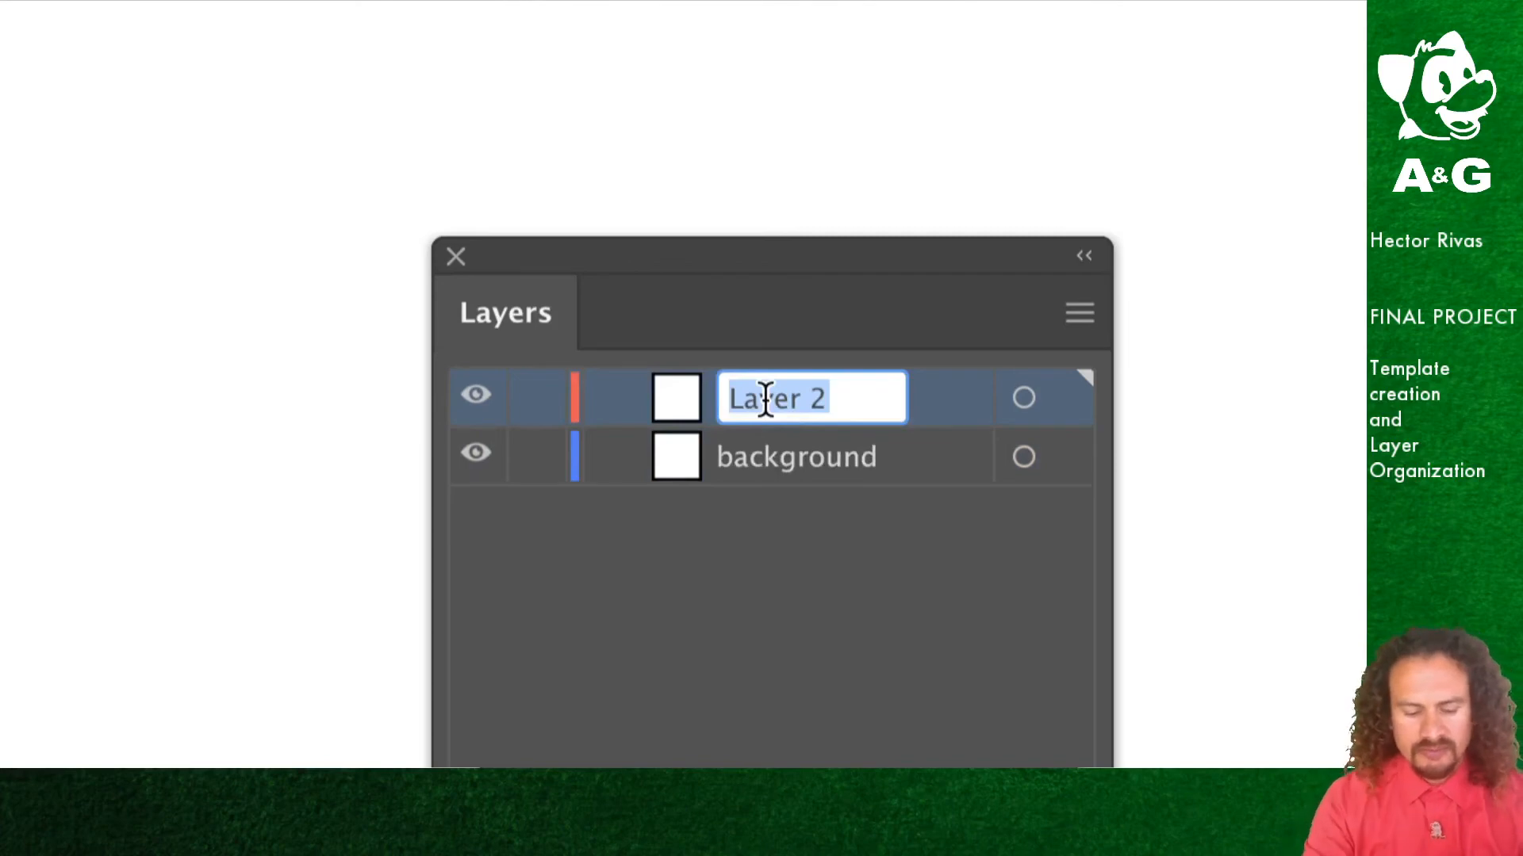
text(foregroun)
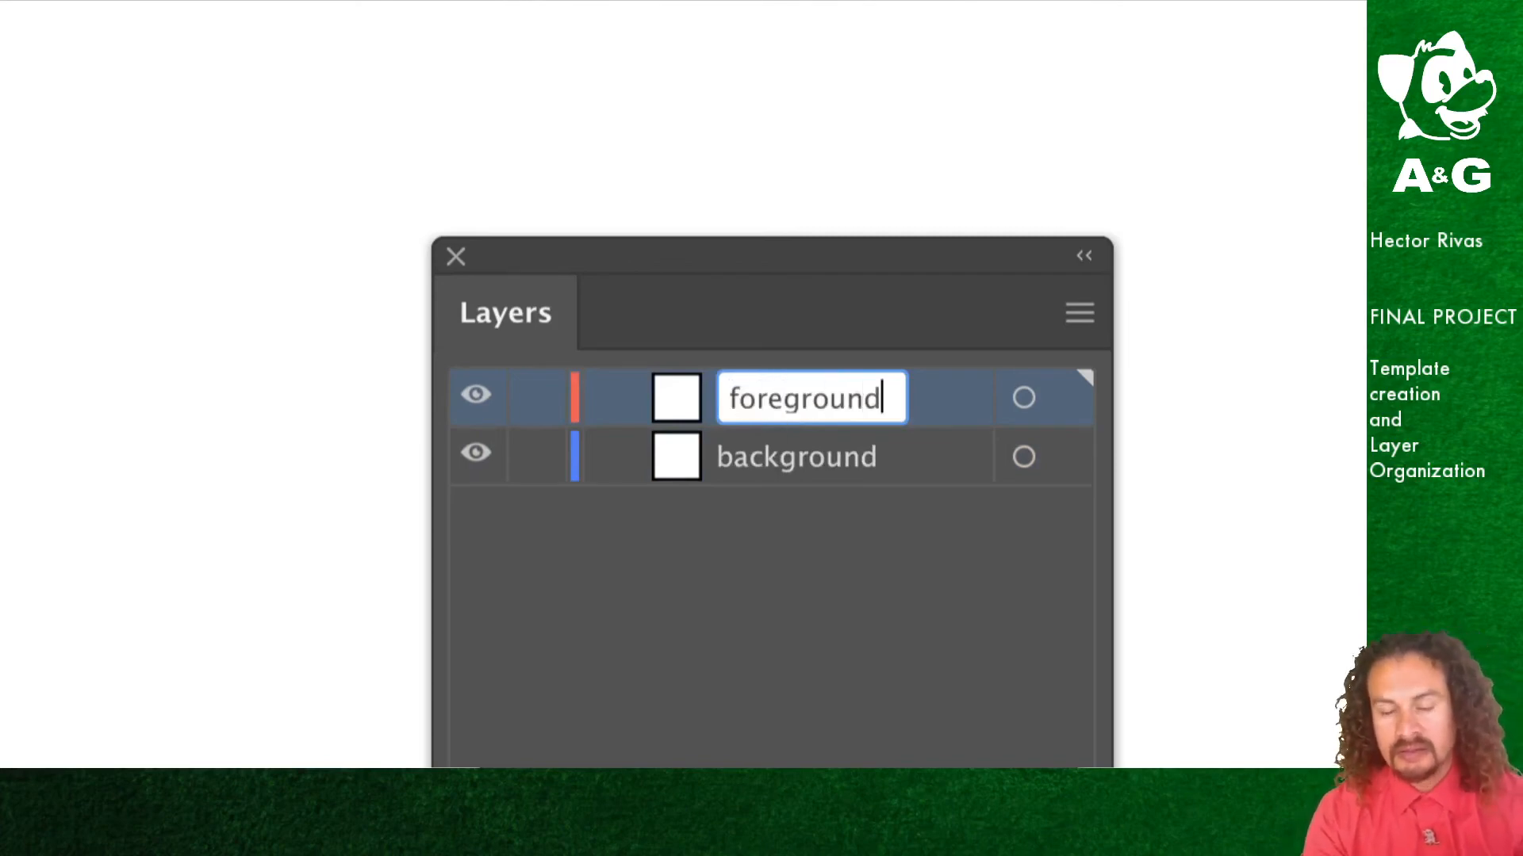
text(d)
click(827, 520)
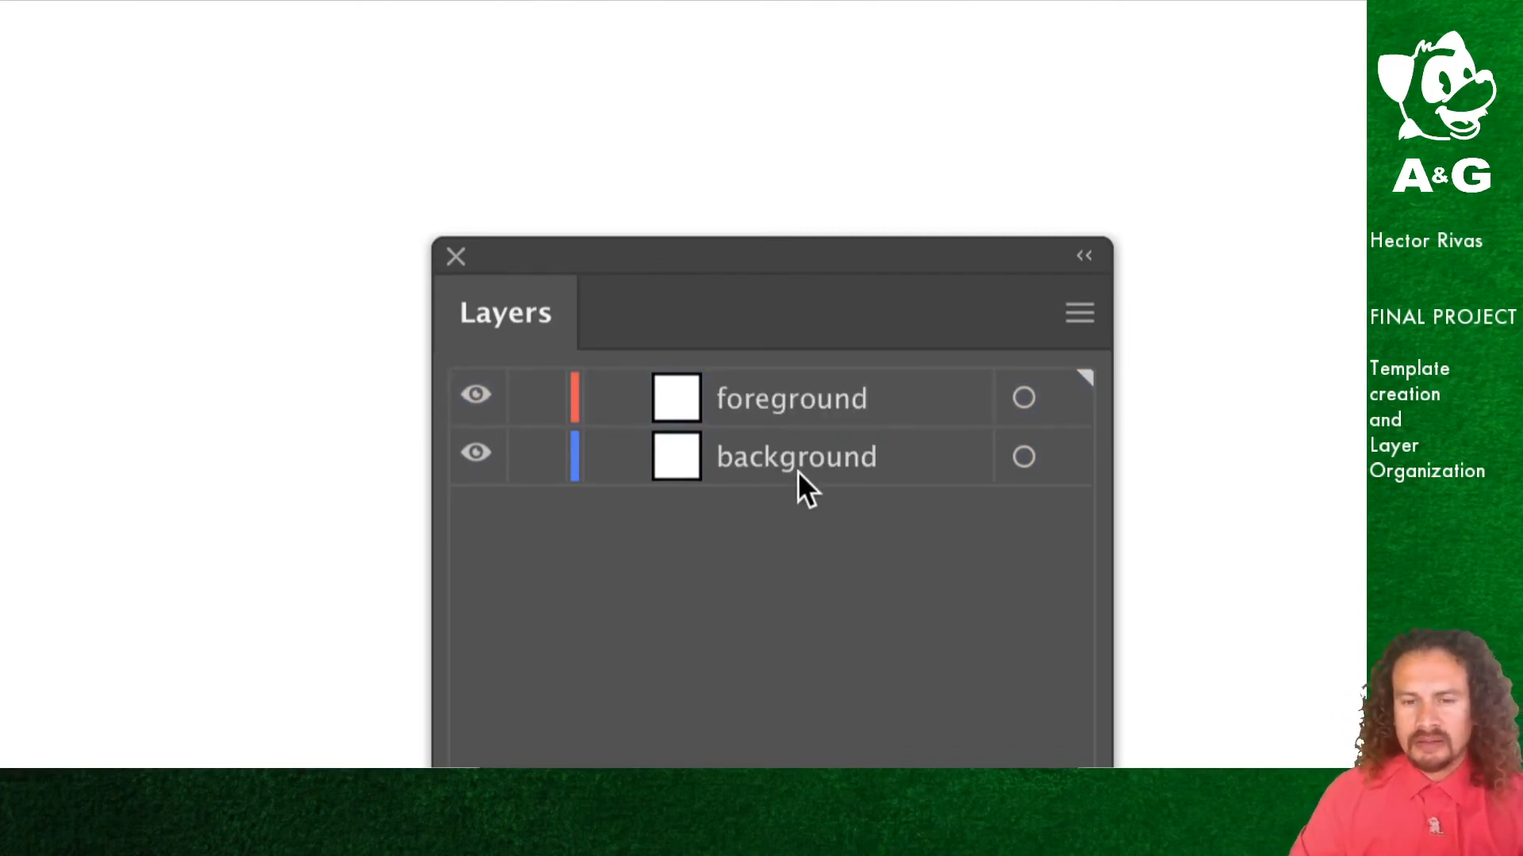
Step: Add a new layer named cabinets and move the Layers panel beside the artboard
click(1082, 313)
click(1169, 311)
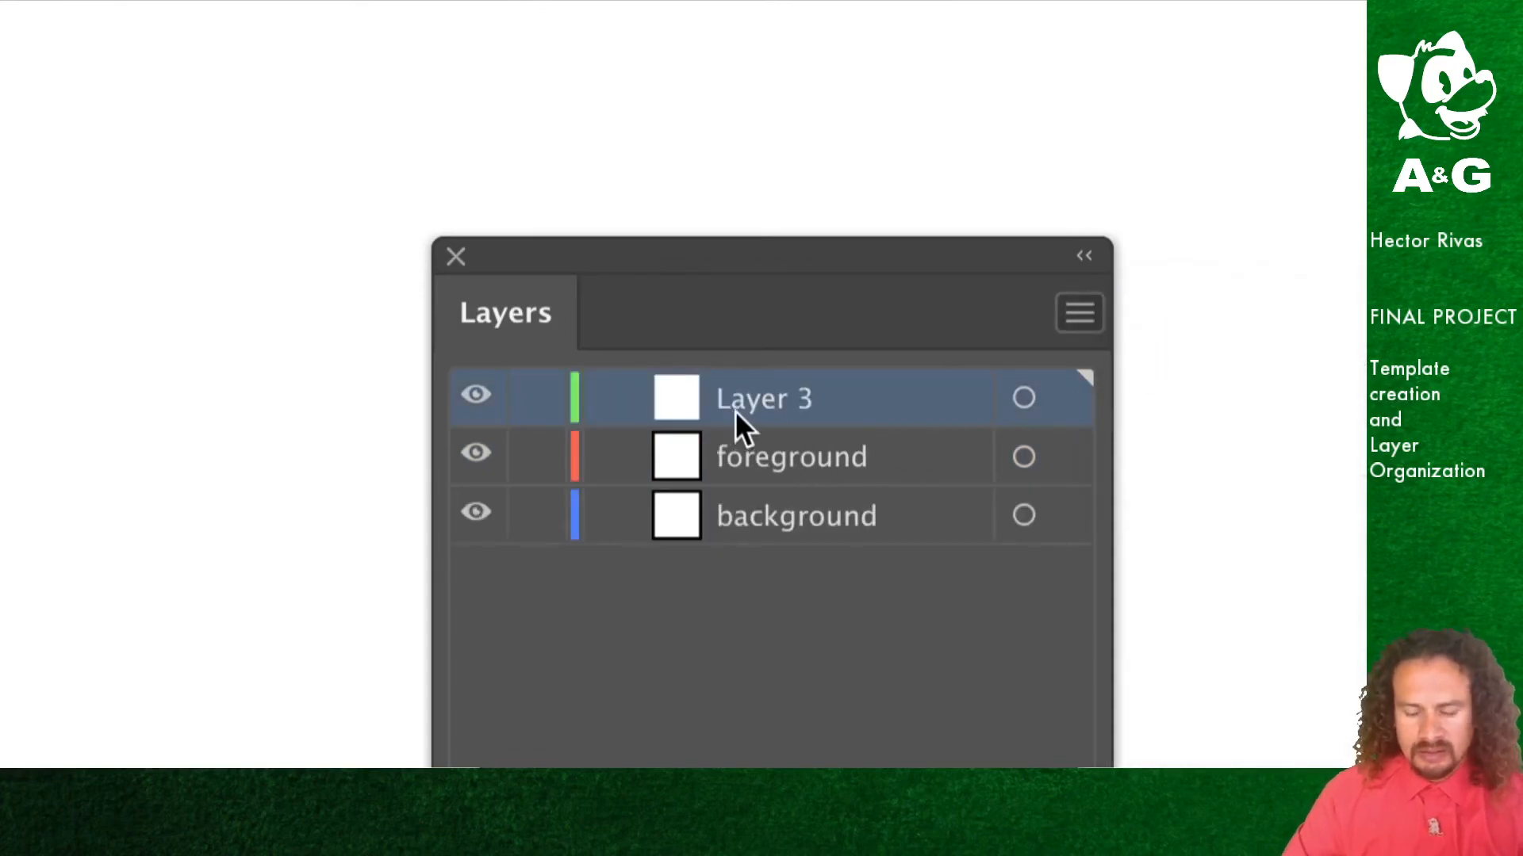
double_click(778, 413)
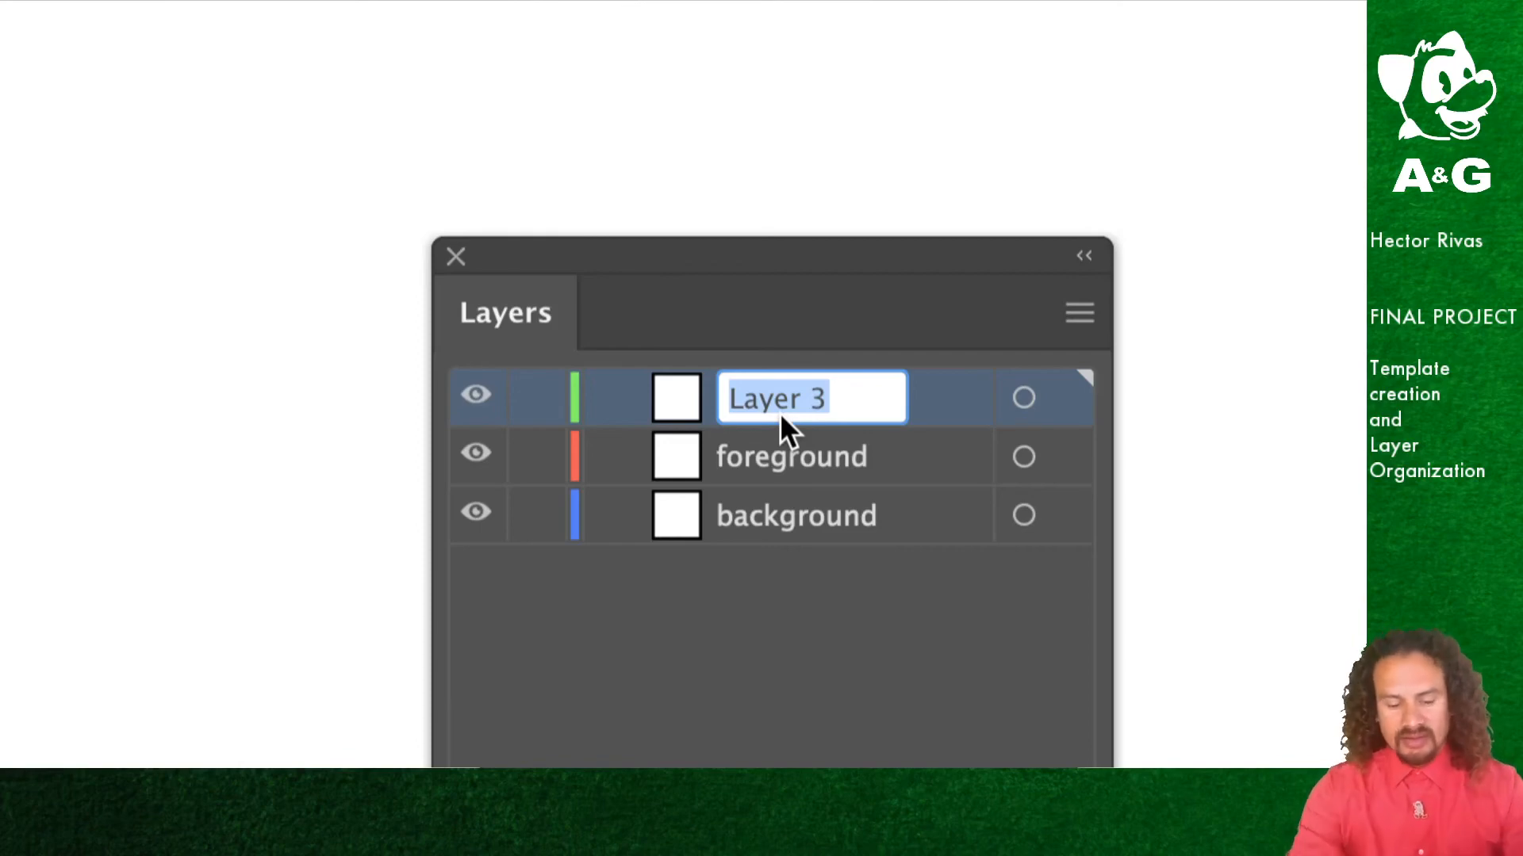
text(cabinets)
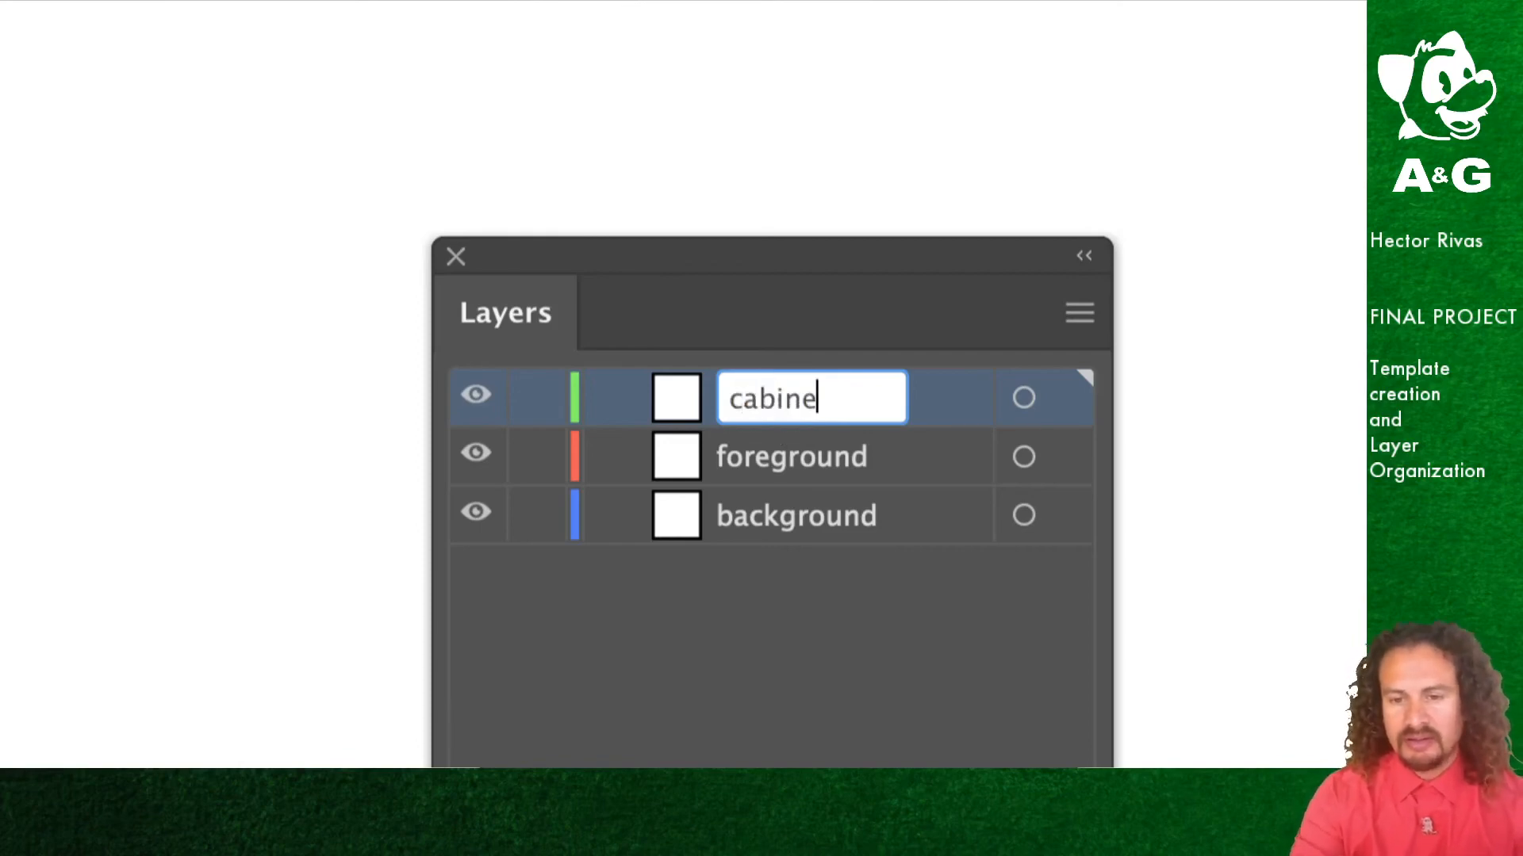
click(758, 663)
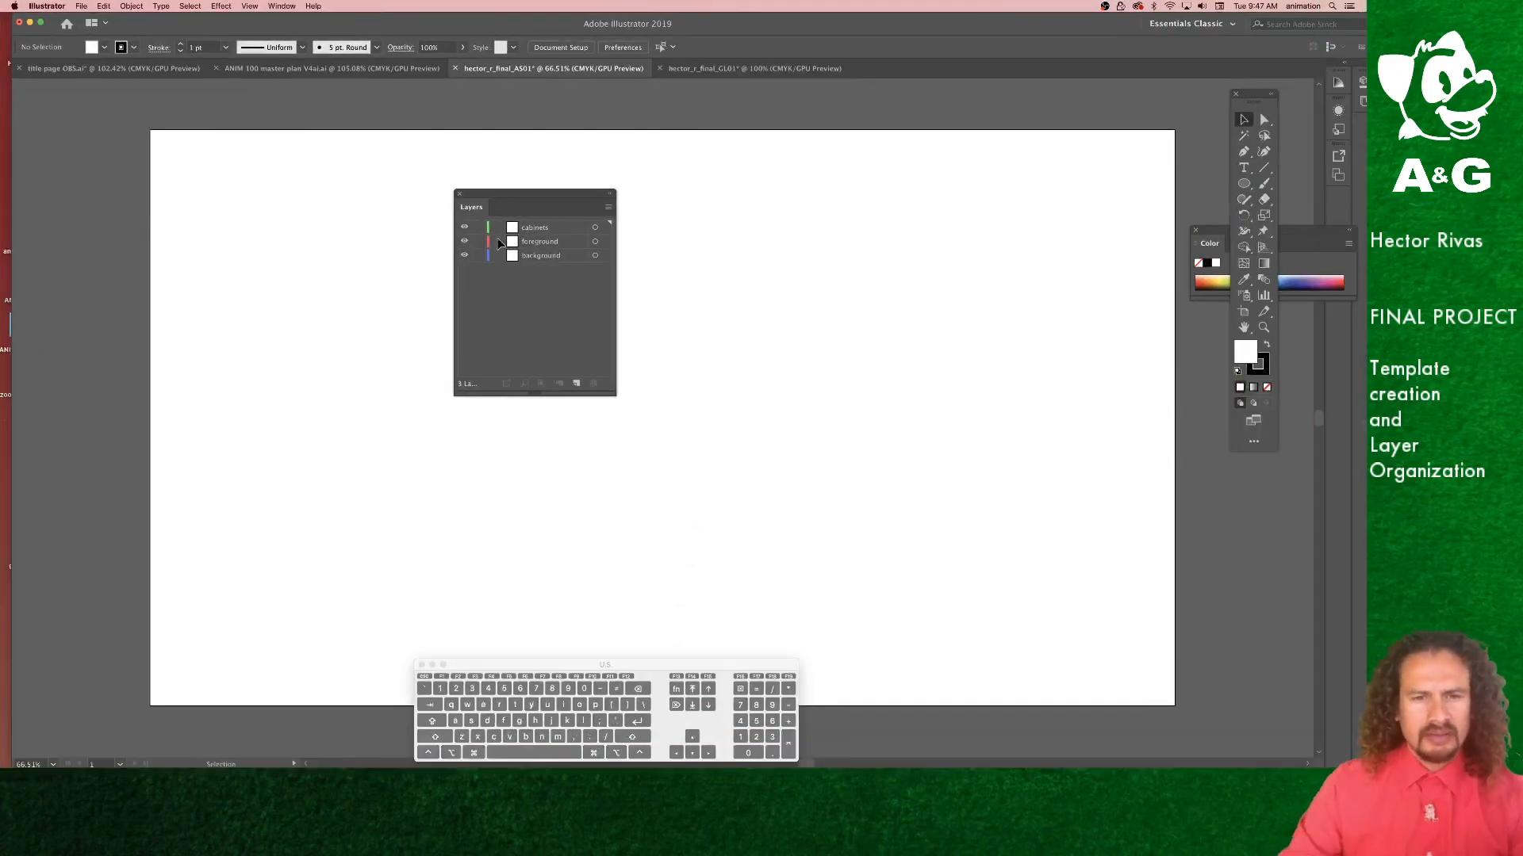
drag(560, 197, 1272, 494)
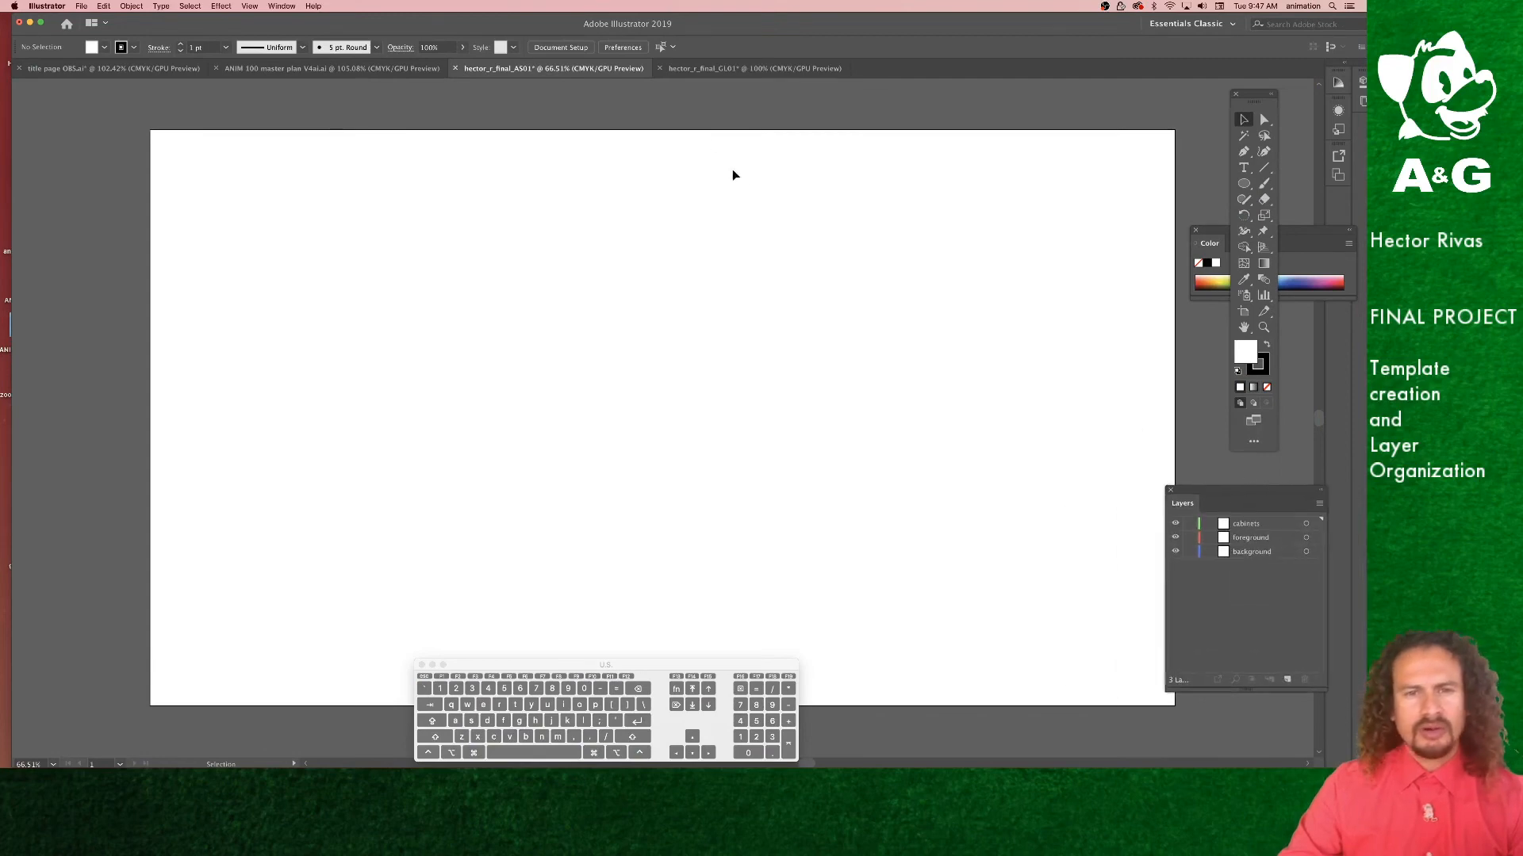
Step: Switch to the hector_r_final_GL01 document and delete all its sample shapes
click(692, 69)
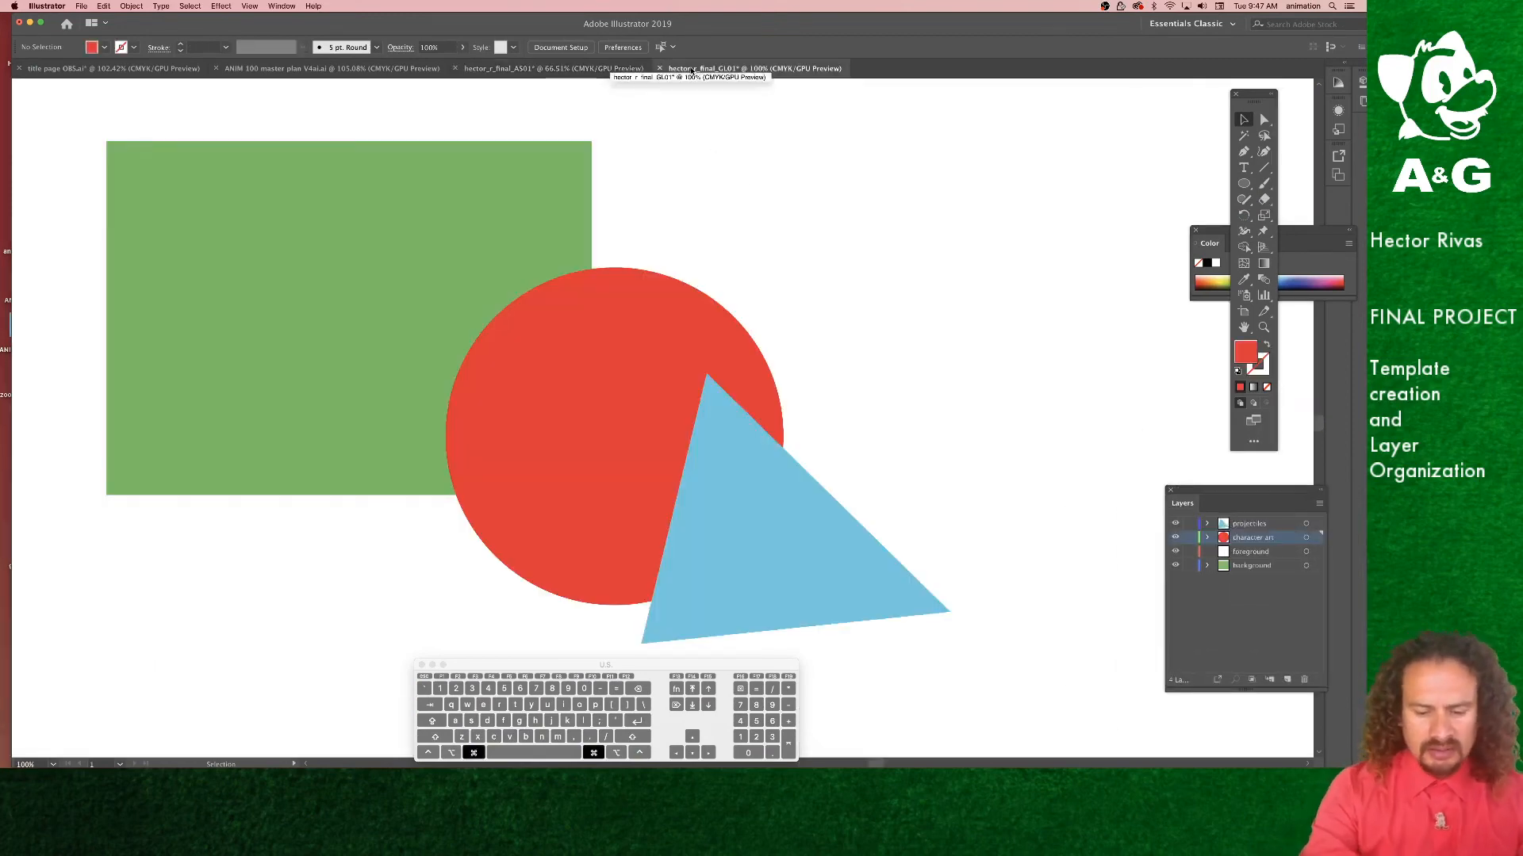
key(super+0)
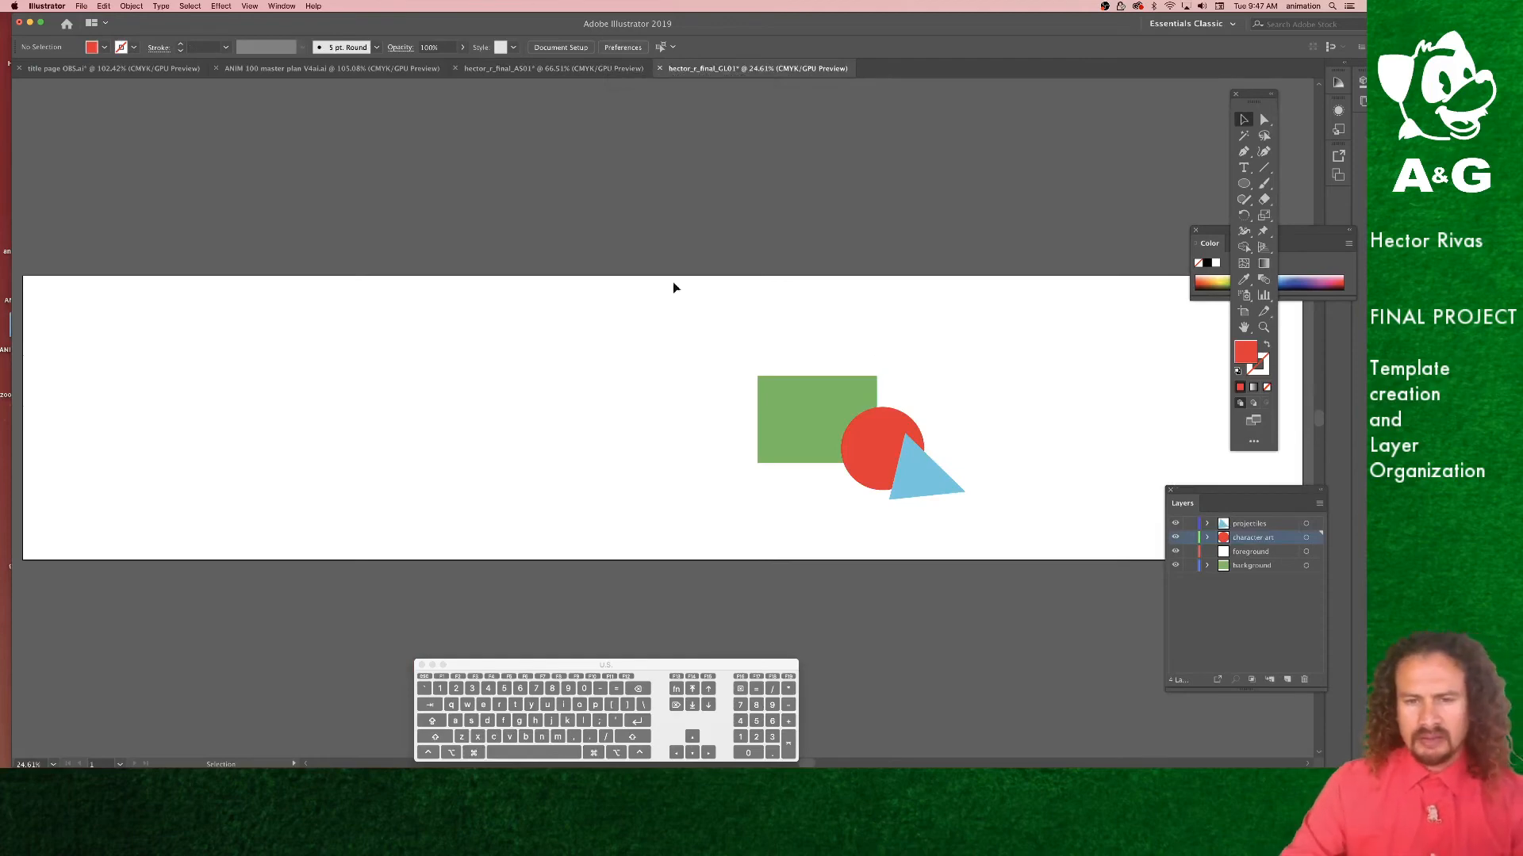
drag(725, 337, 1018, 533)
key(Delete)
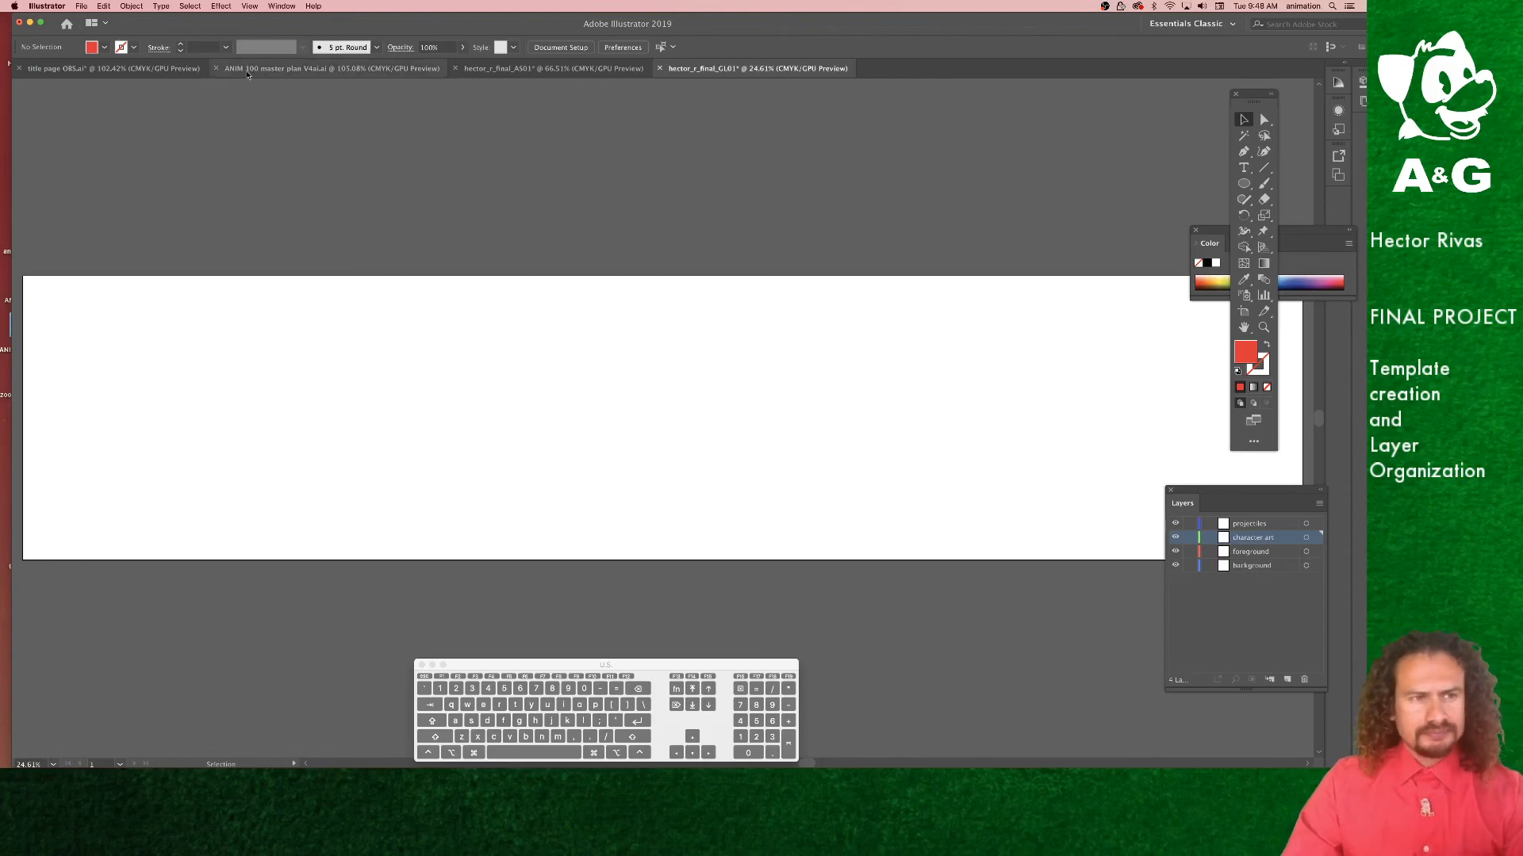
click(81, 5)
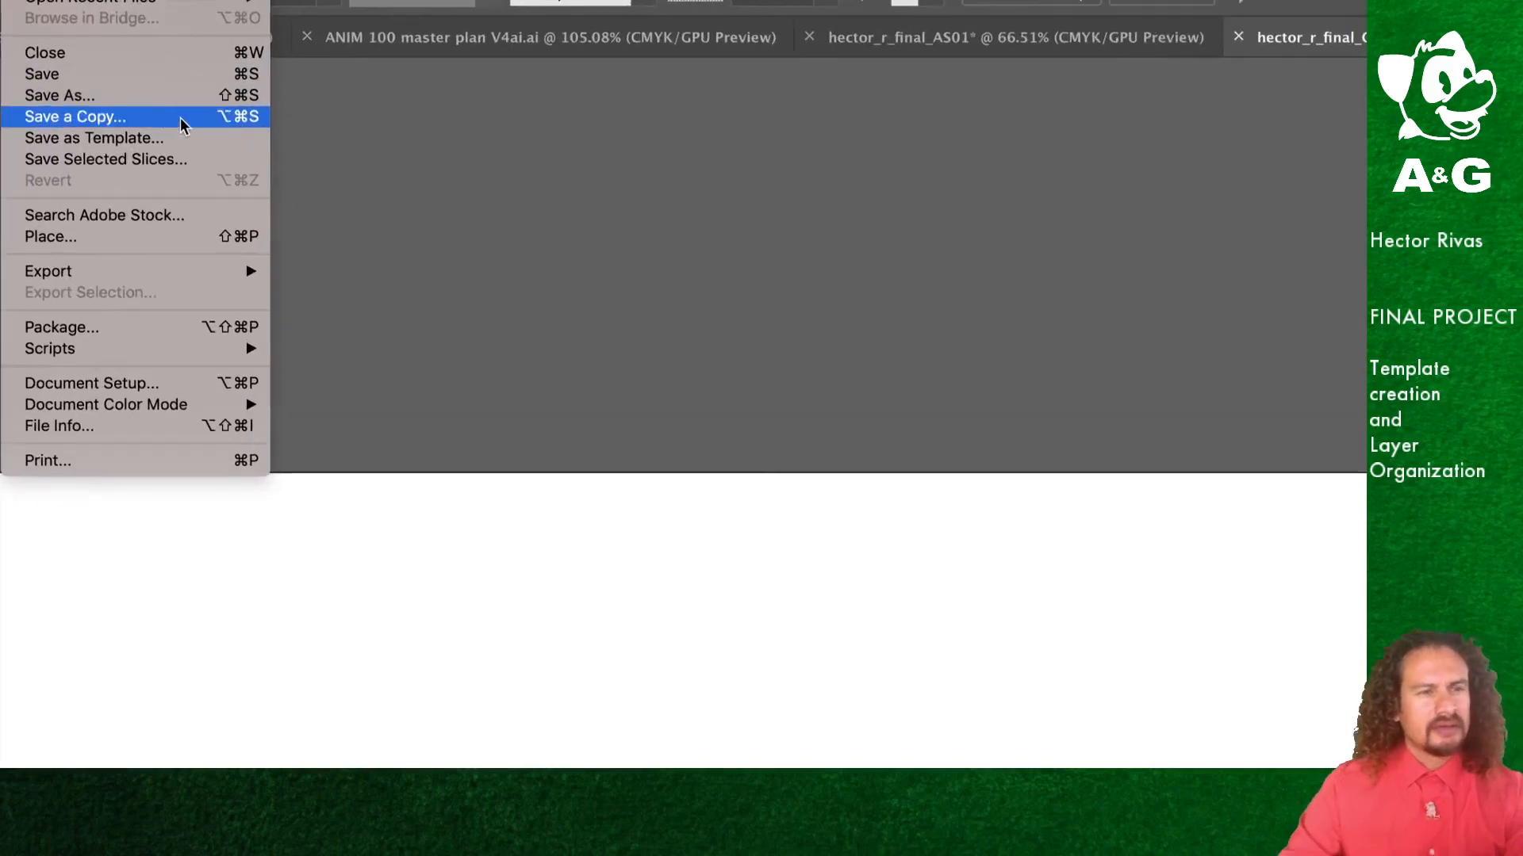
click(156, 107)
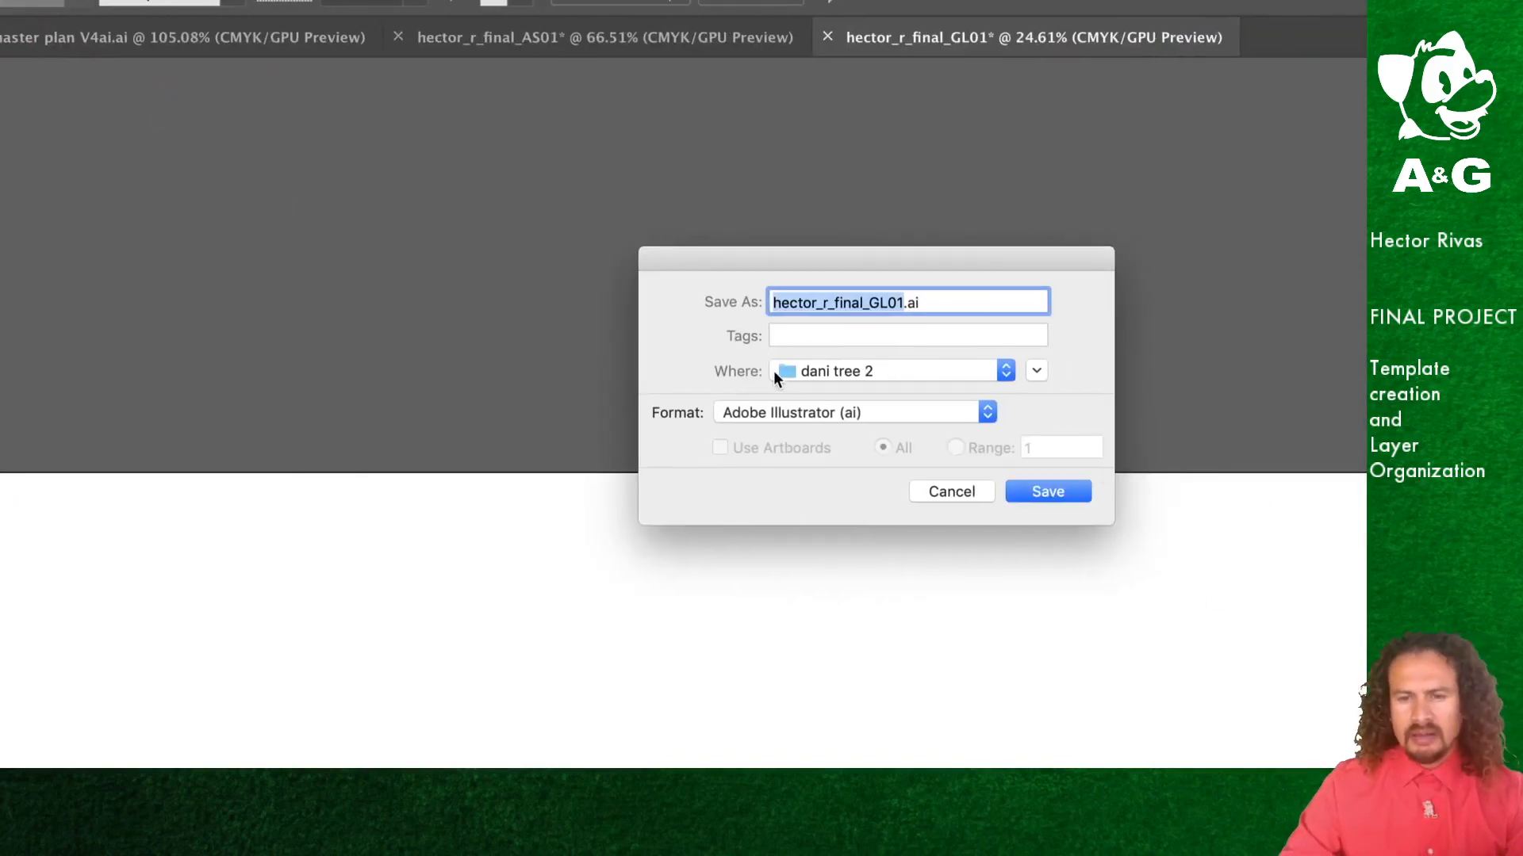
click(802, 371)
click(821, 396)
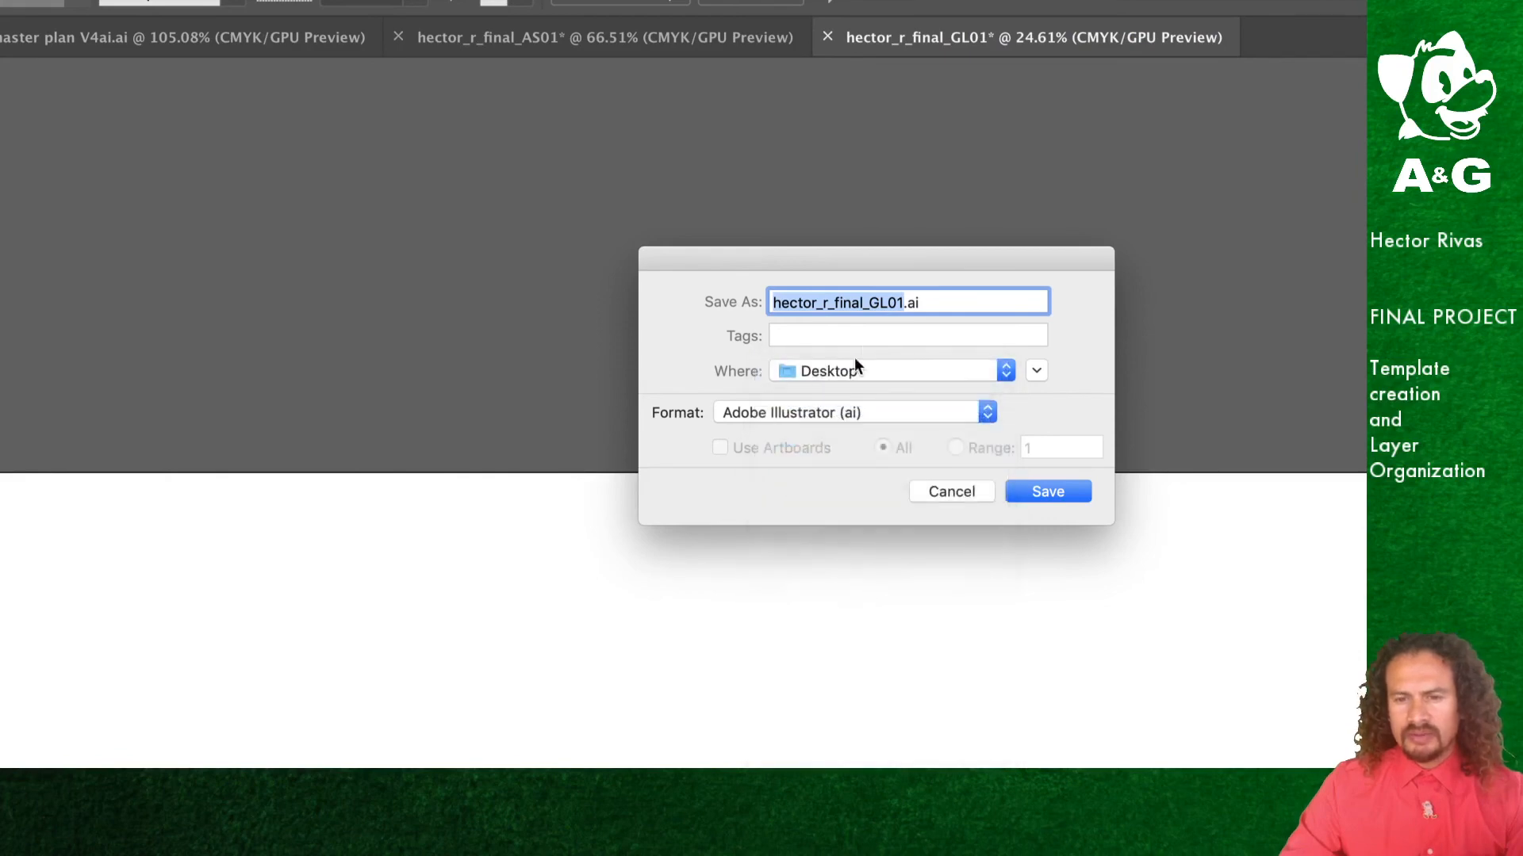
click(893, 308)
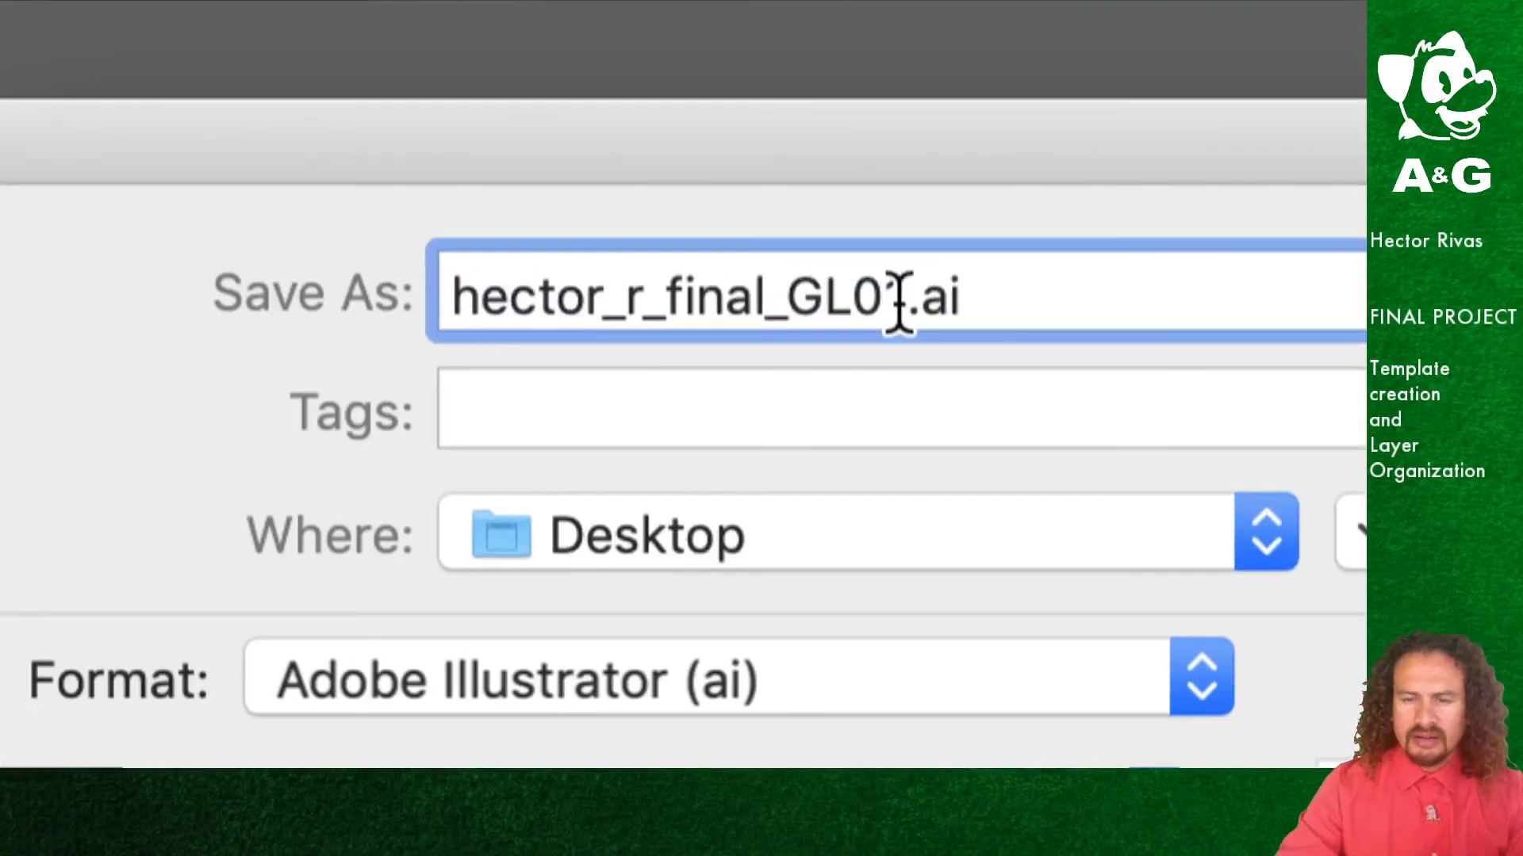
text(1)
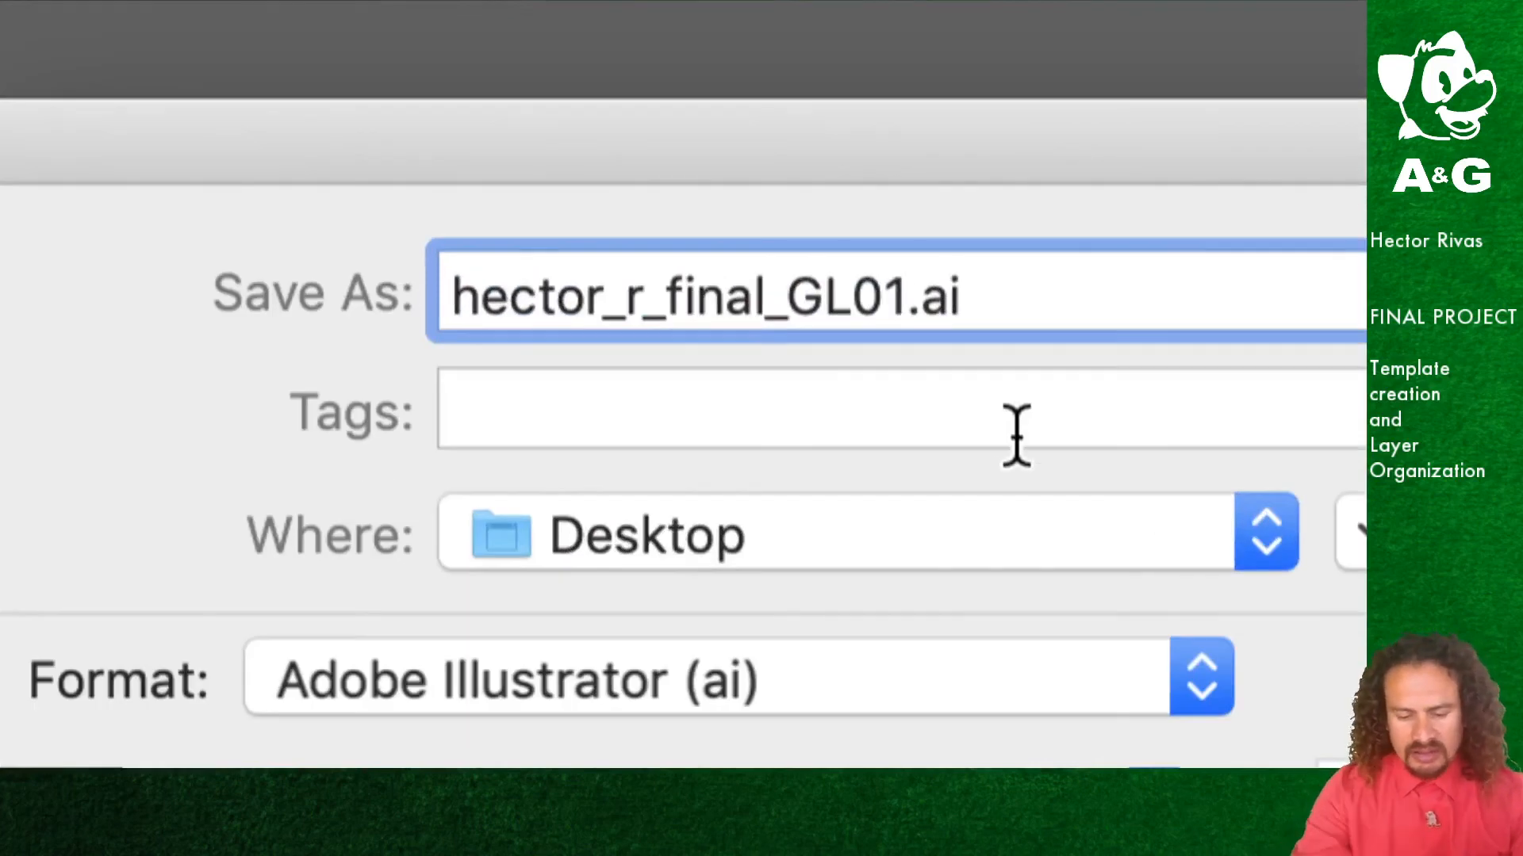
text(_V)
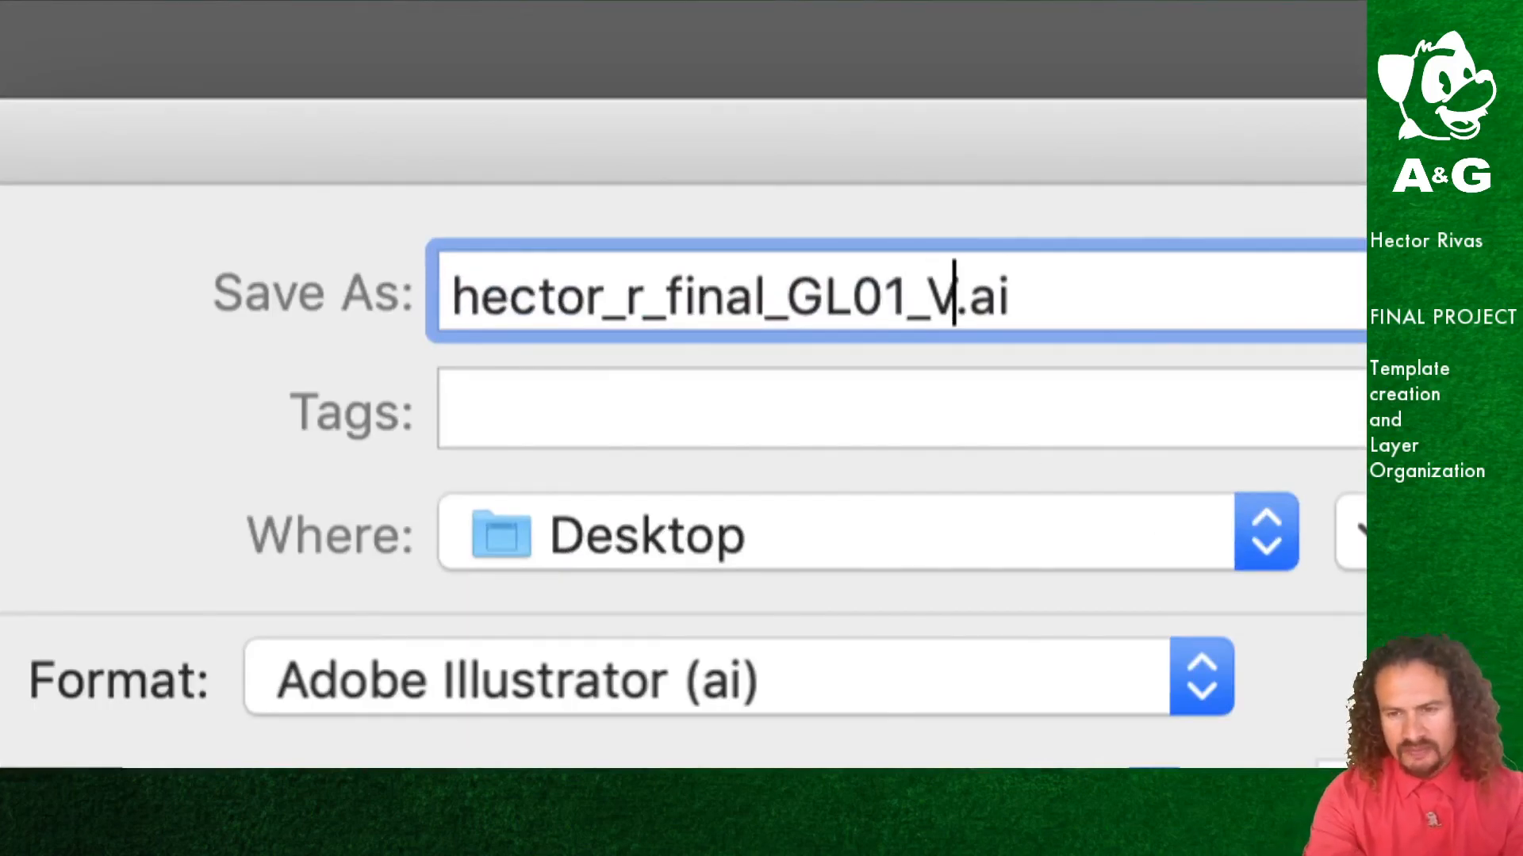
text(1)
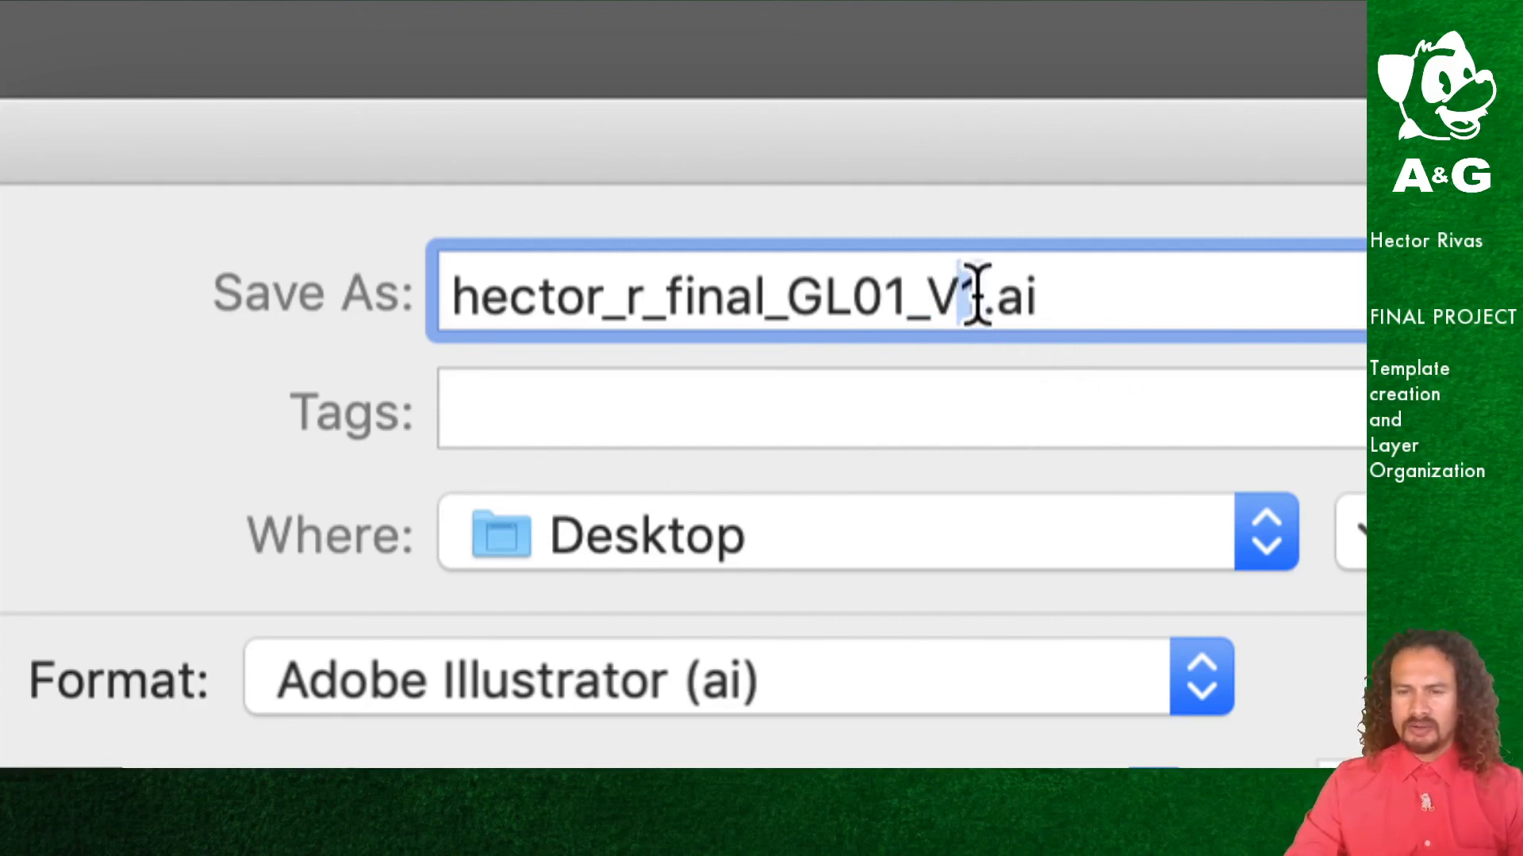
mouse_move(966, 295)
mouse_down()
mouse_move(986, 296)
mouse_move(969, 298)
mouse_up()
text(2)
text(3)
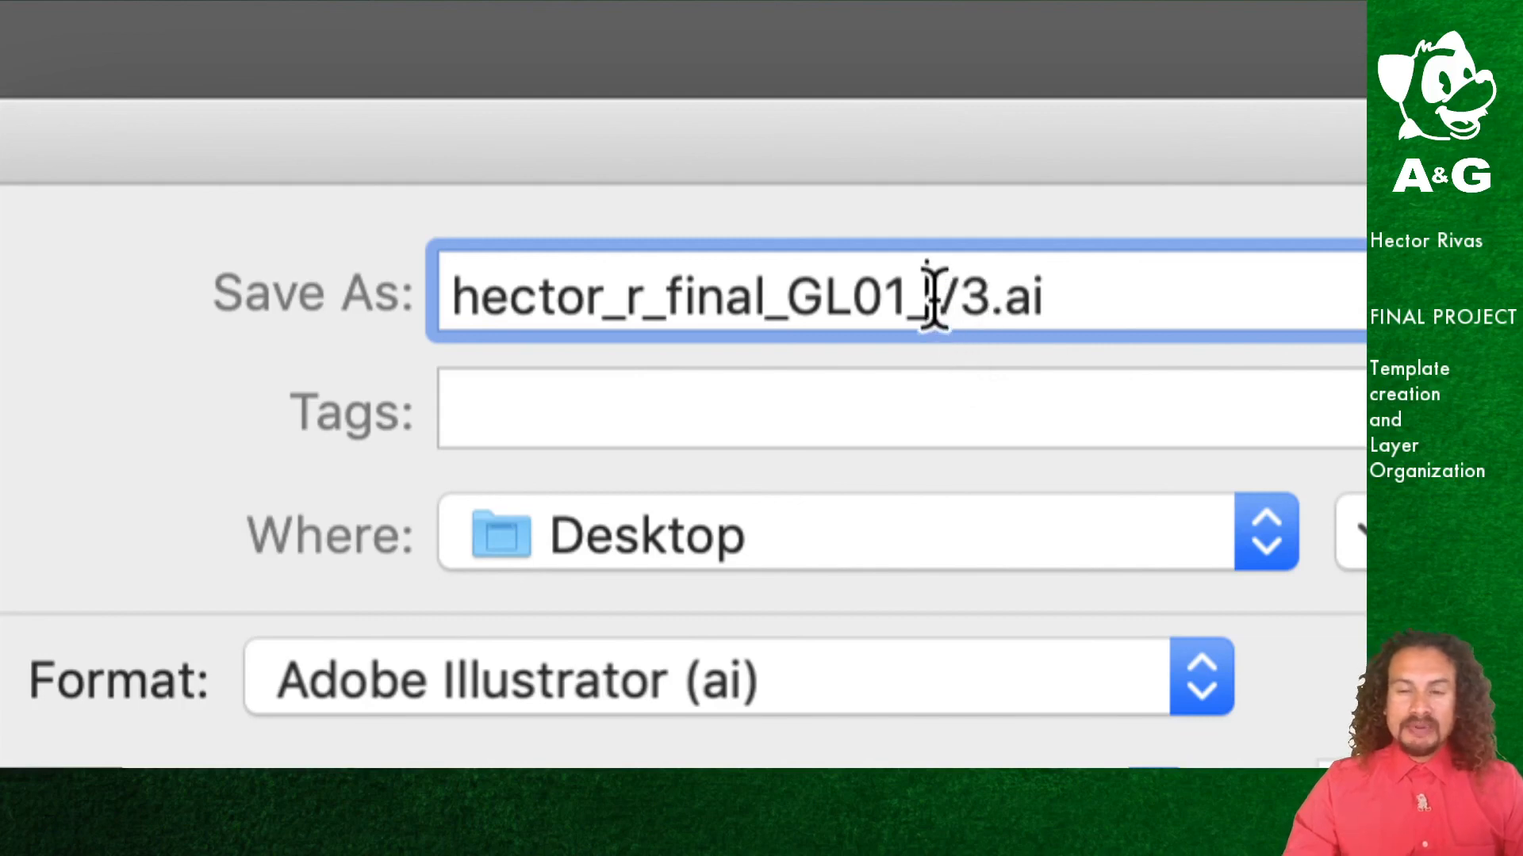
drag(926, 295, 978, 296)
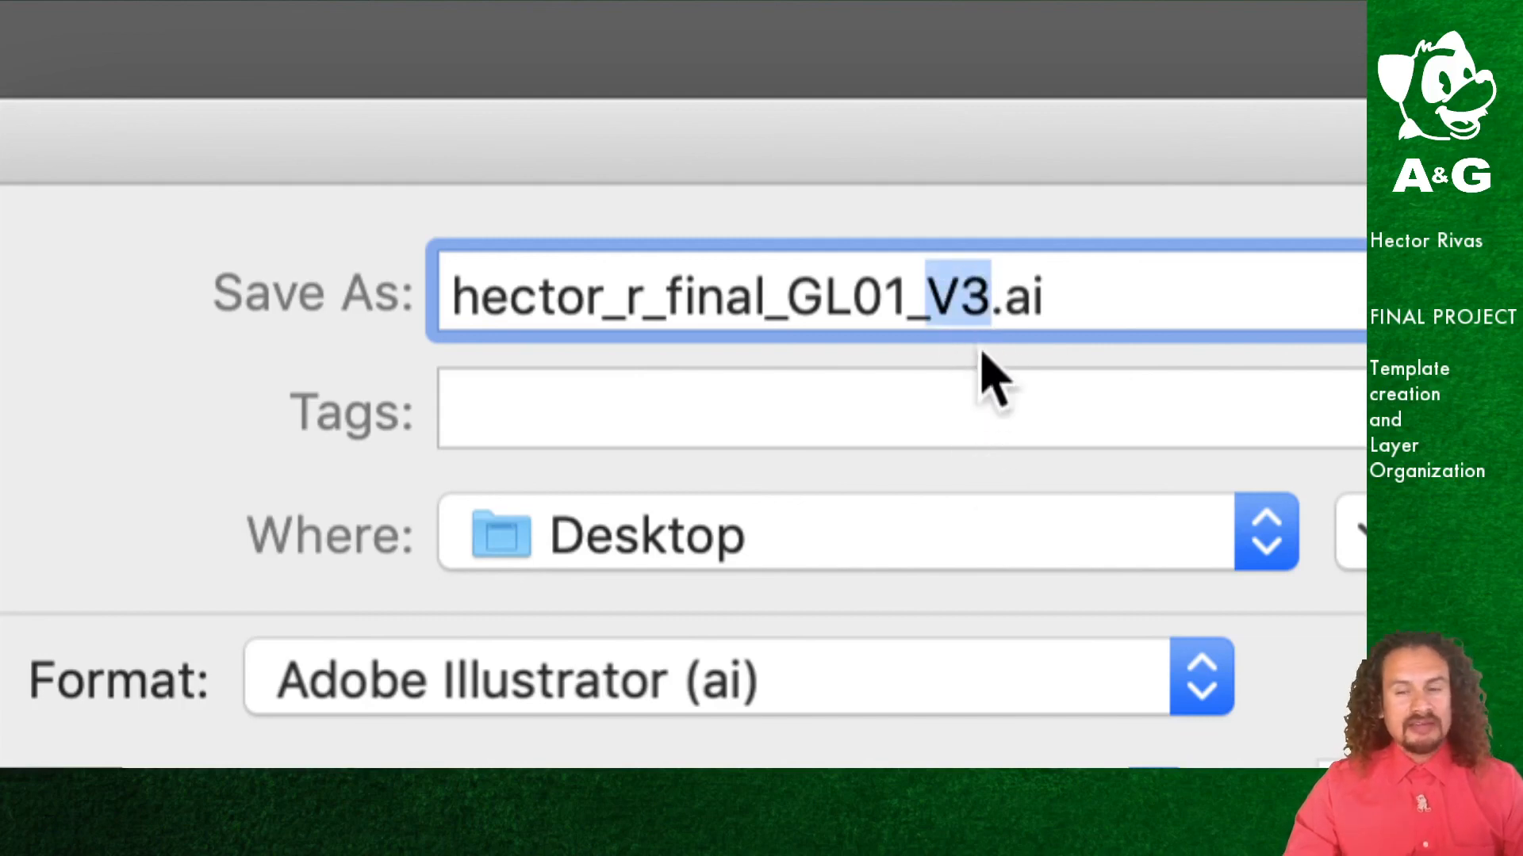
click(964, 298)
drag(965, 298, 982, 313)
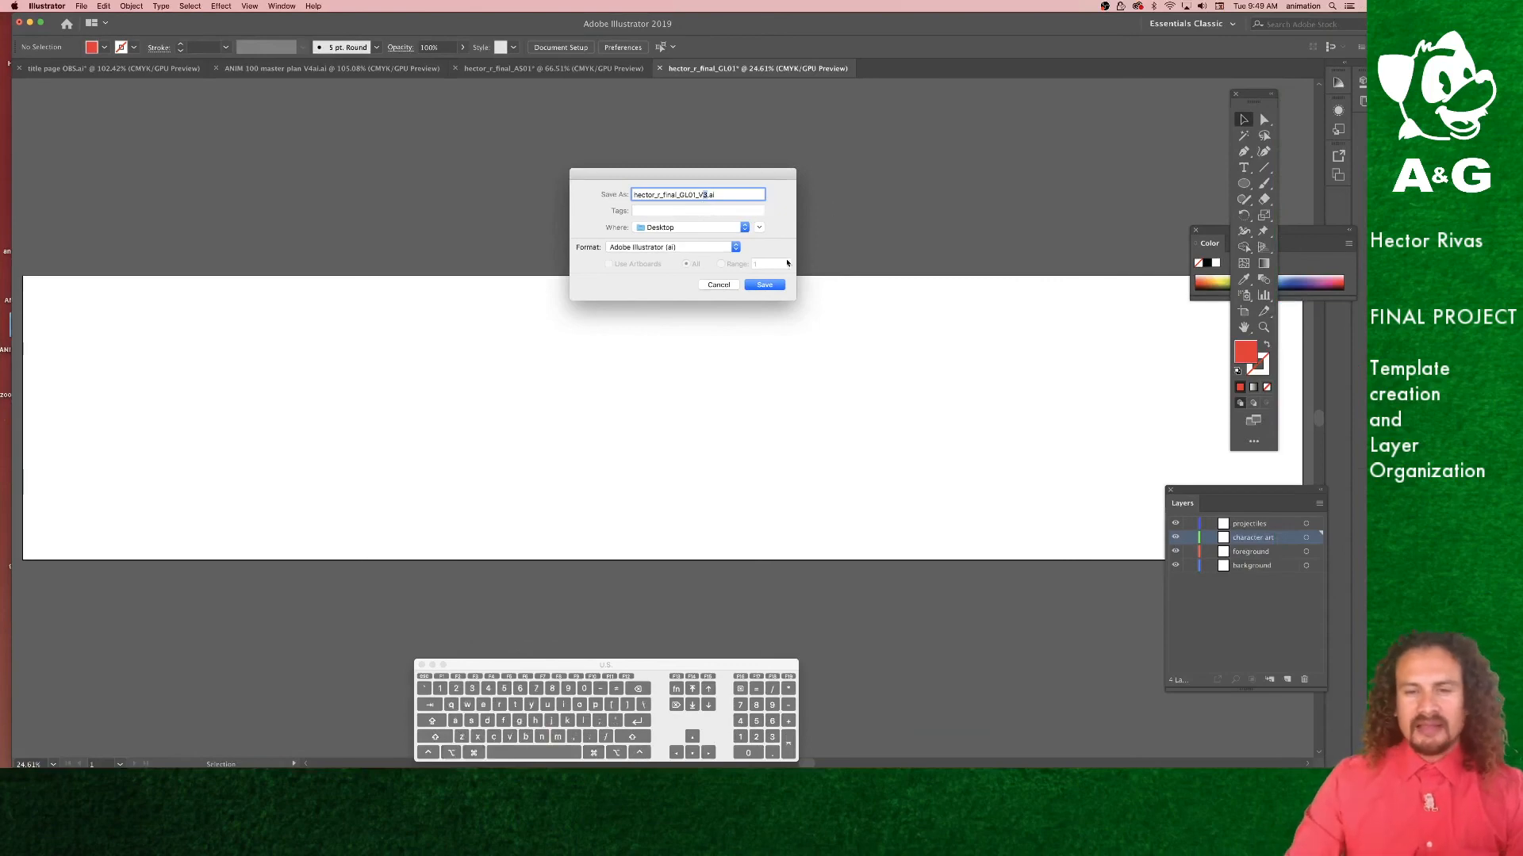
click(720, 286)
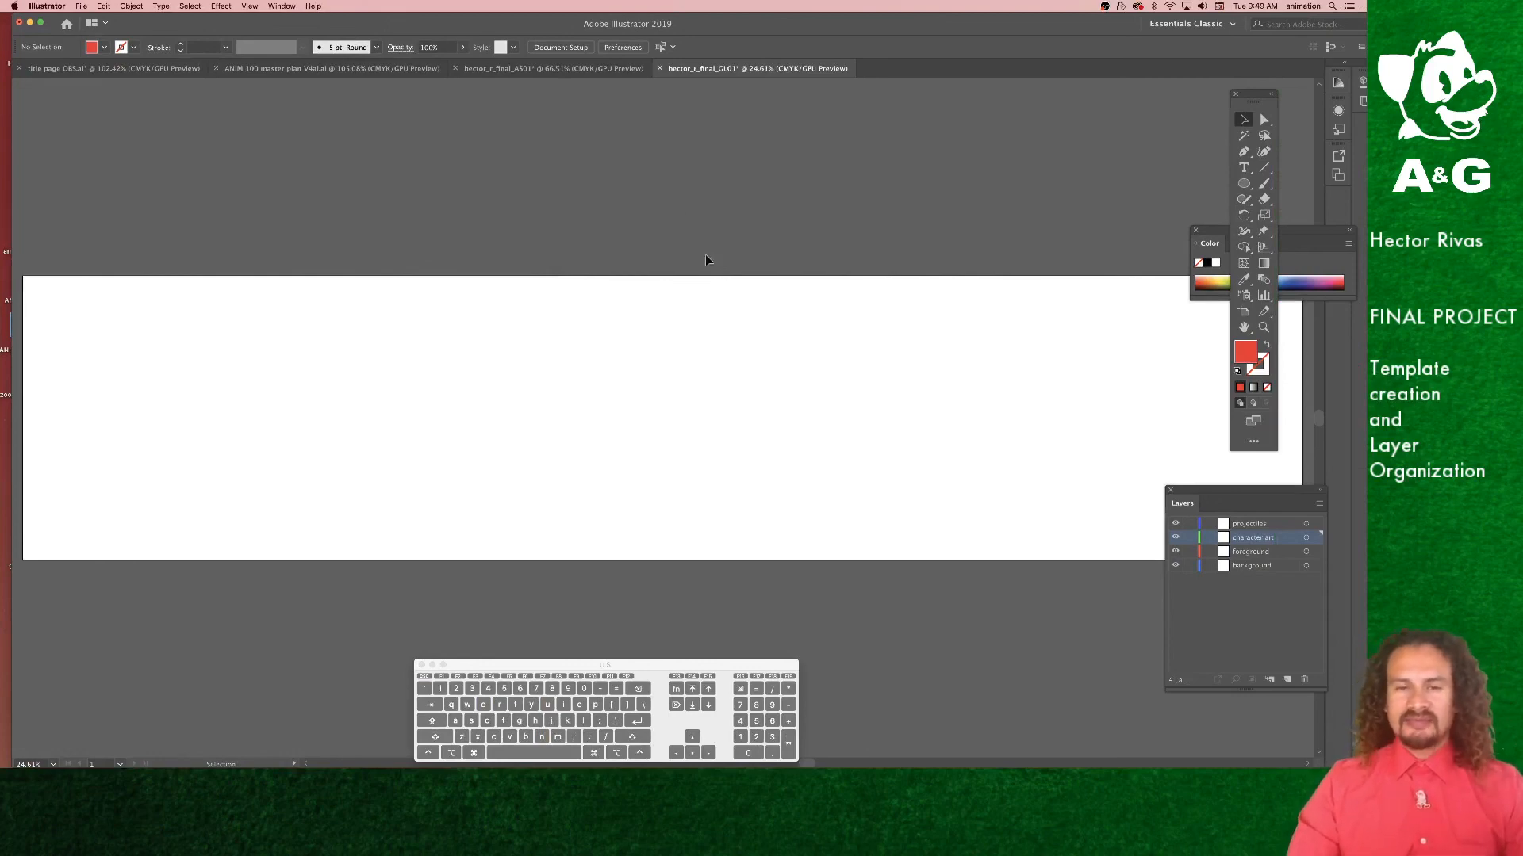
drag(709, 26, 702, 27)
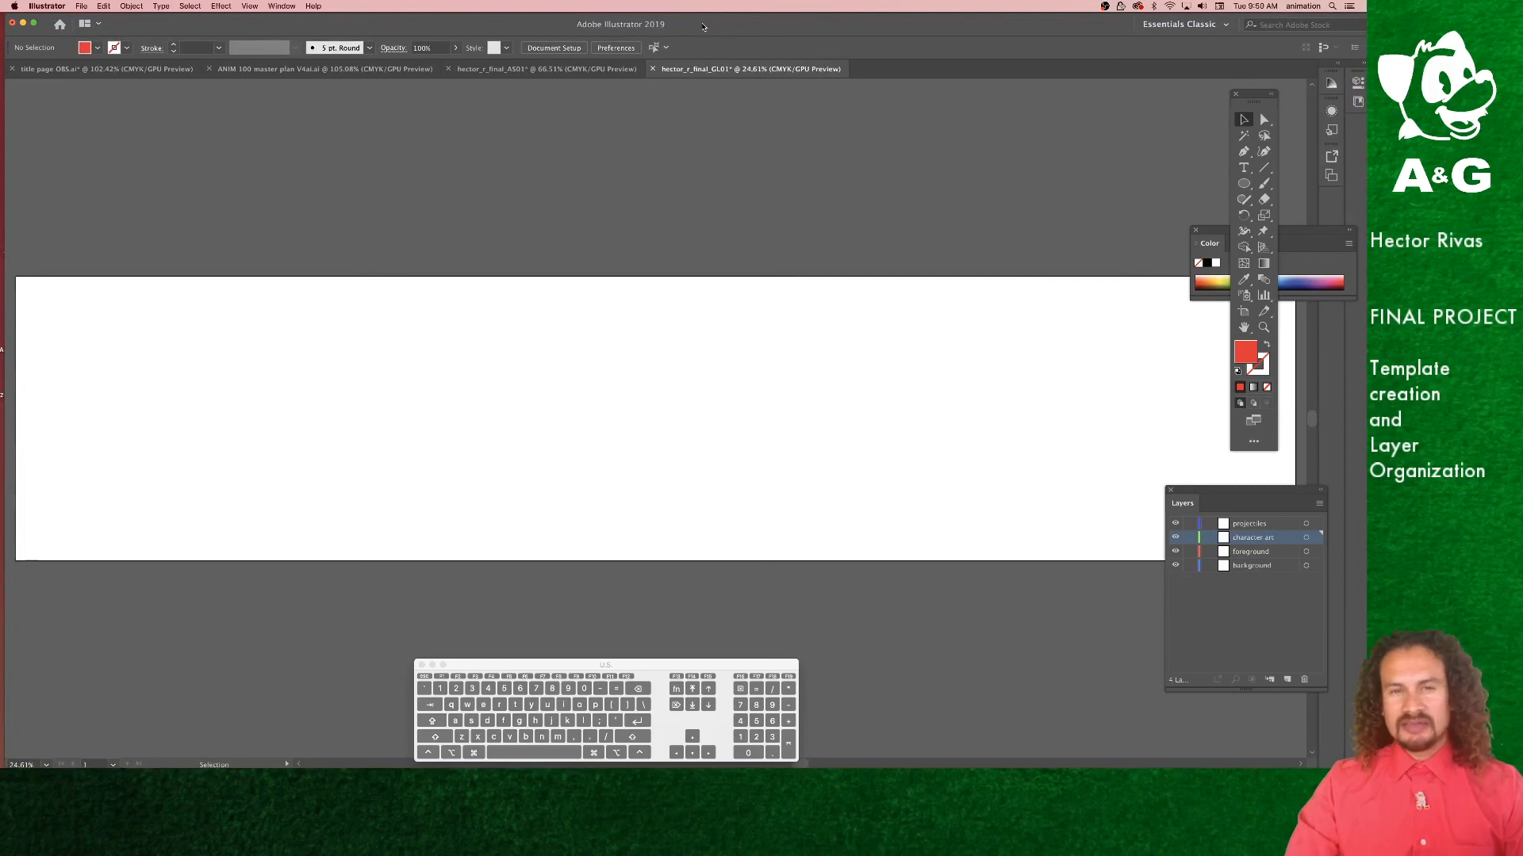